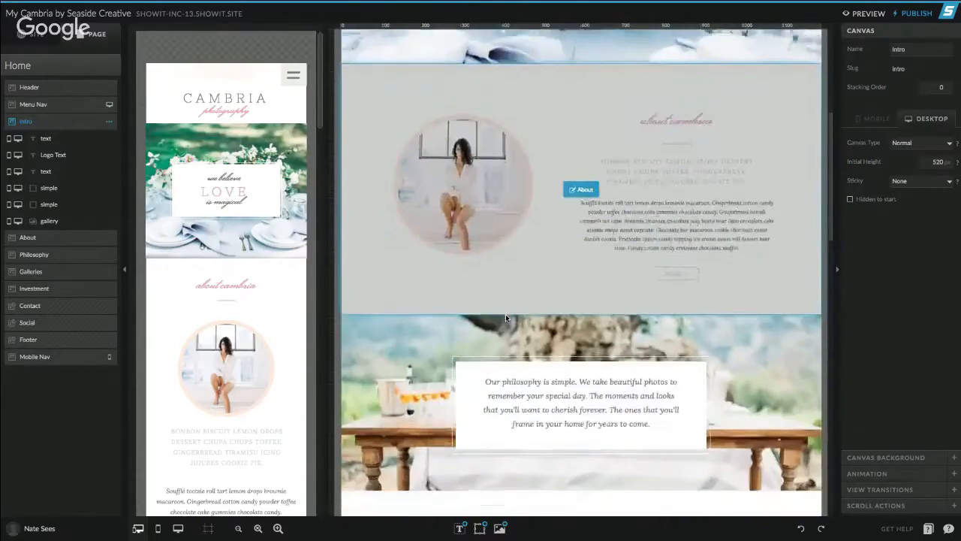
Step: Look over the Home page's desktop layout from the About section down to the contact form and back up to the header
scroll(506, 317, "down", 6)
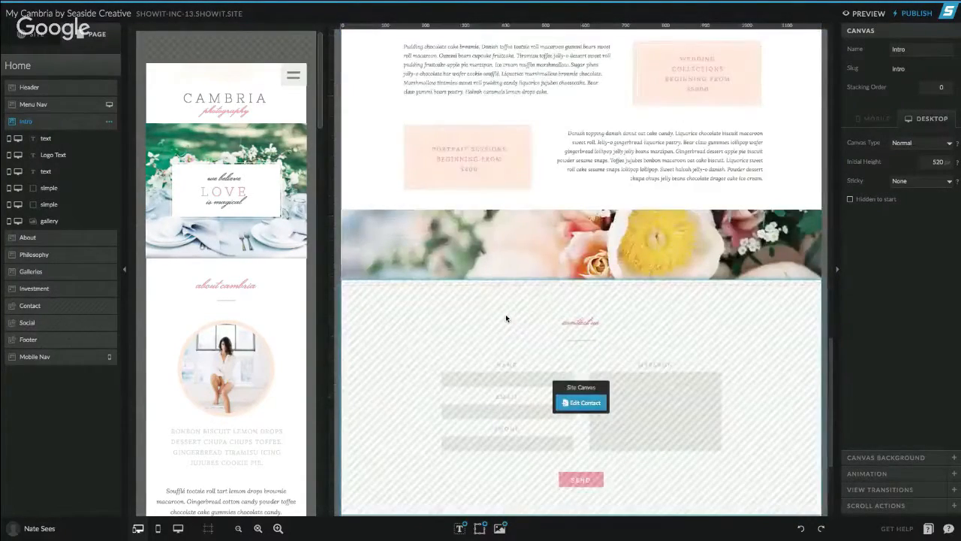
scroll(506, 317, "down", 3)
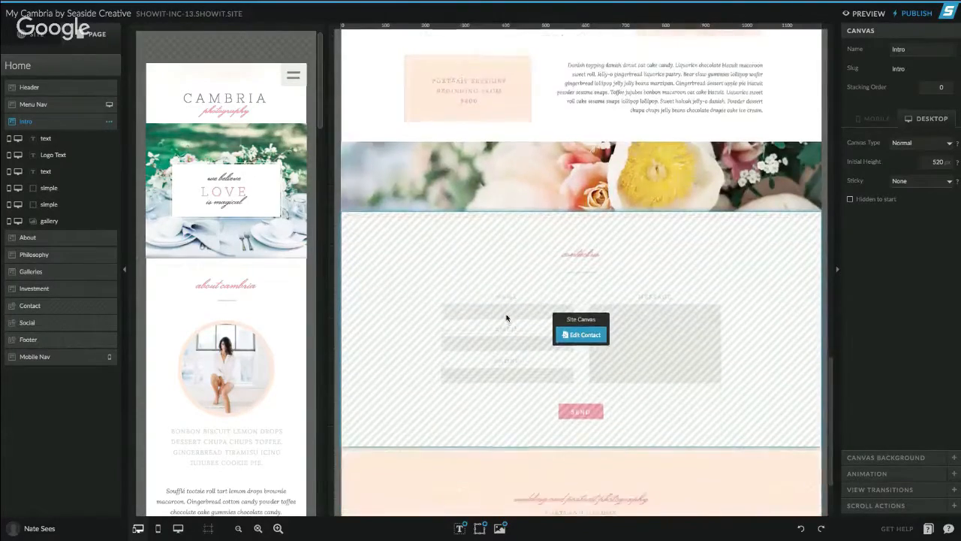
scroll(506, 318, "up", 7)
scroll(506, 318, "up", 6)
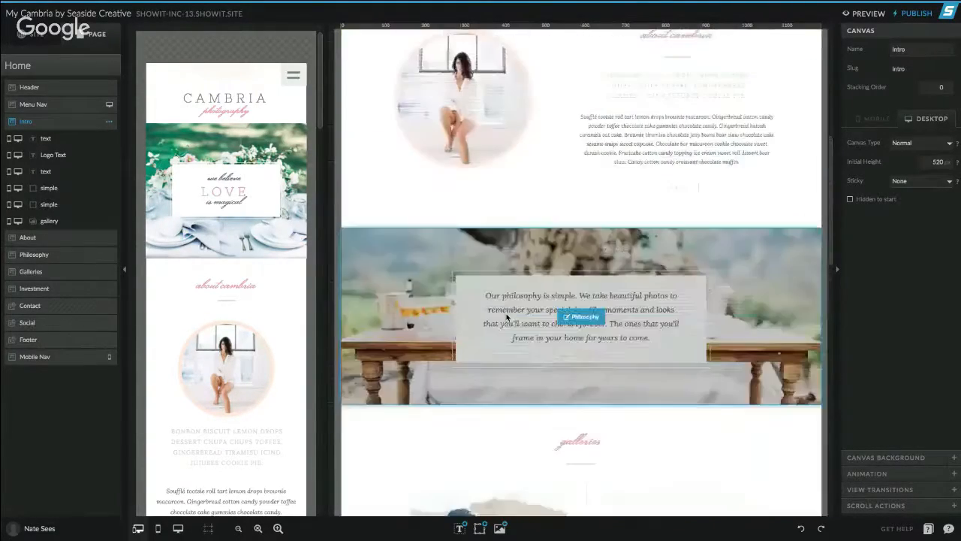
scroll(507, 317, "up", 4)
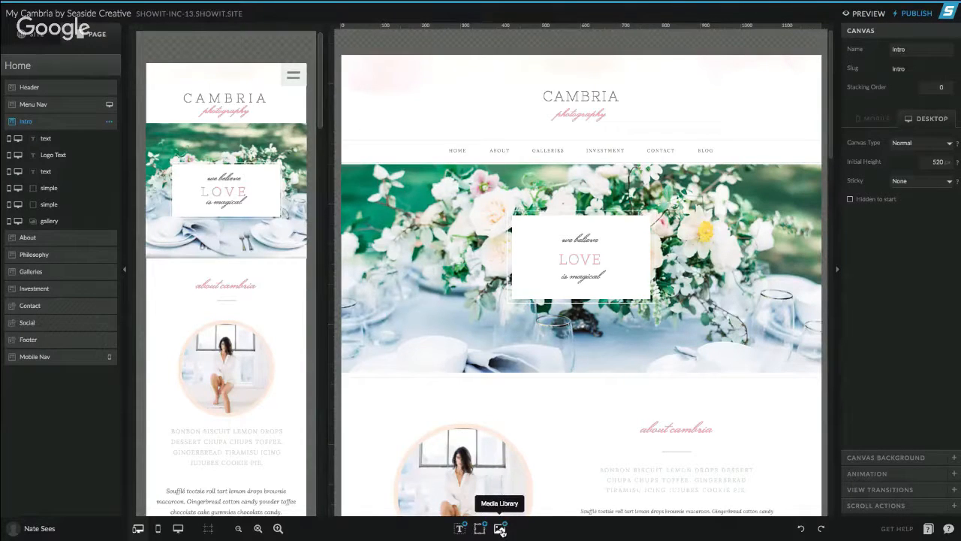
mouse_move(456, 529)
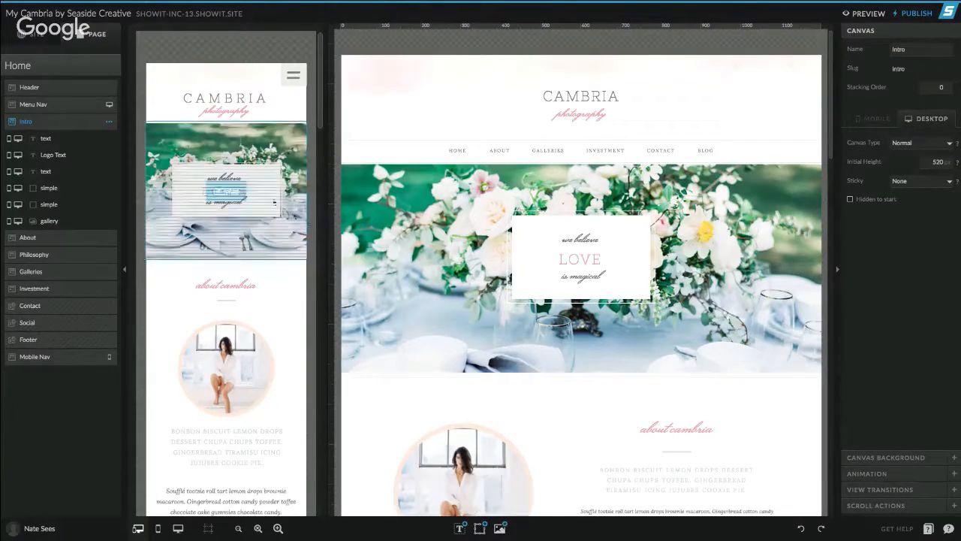
Step: Add a new folder named "Launch Lab" to the site's media library and open it
left_click(40, 34)
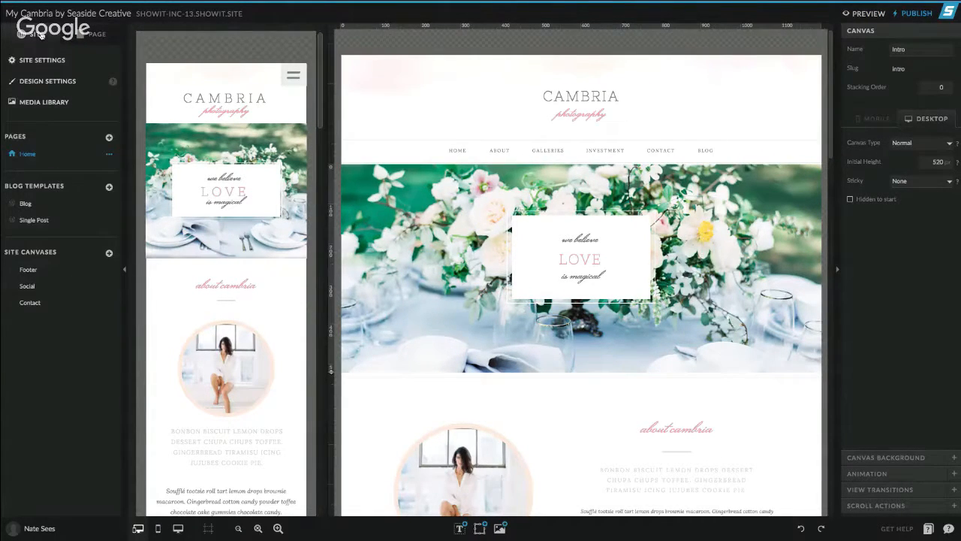
left_click(45, 104)
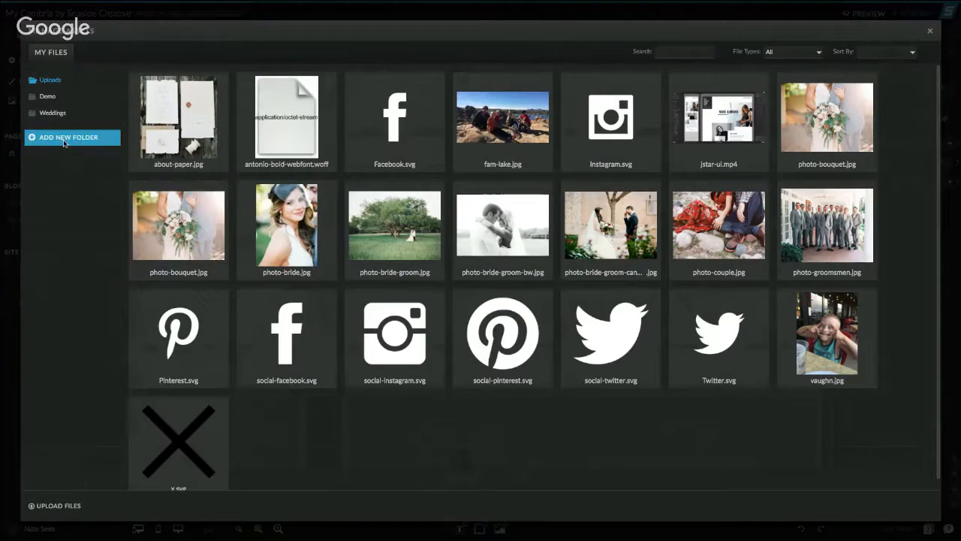
left_click(64, 142)
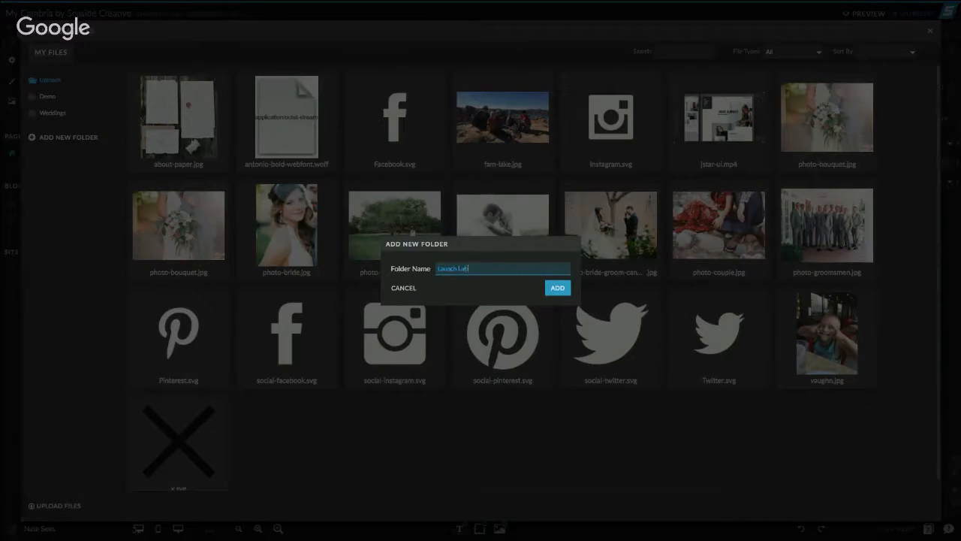
left_click(558, 288)
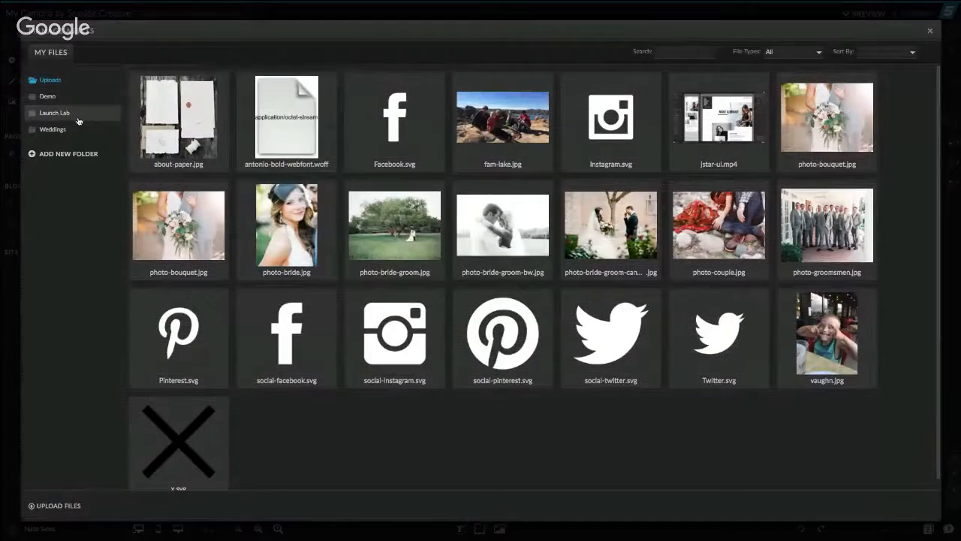
left_click(70, 114)
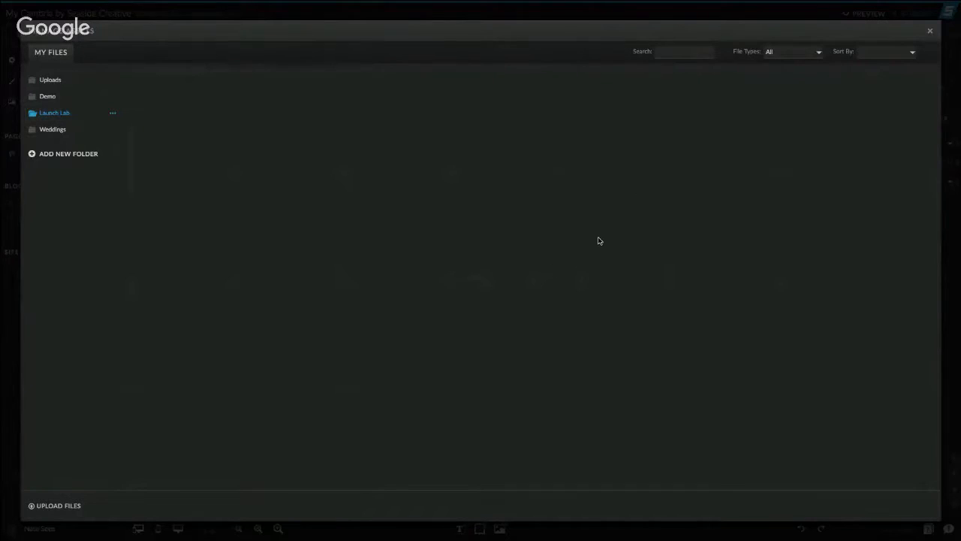
Step: Switch to Finder and minimize the webinar browser window that covers the desktop
mouse_move(326, 535)
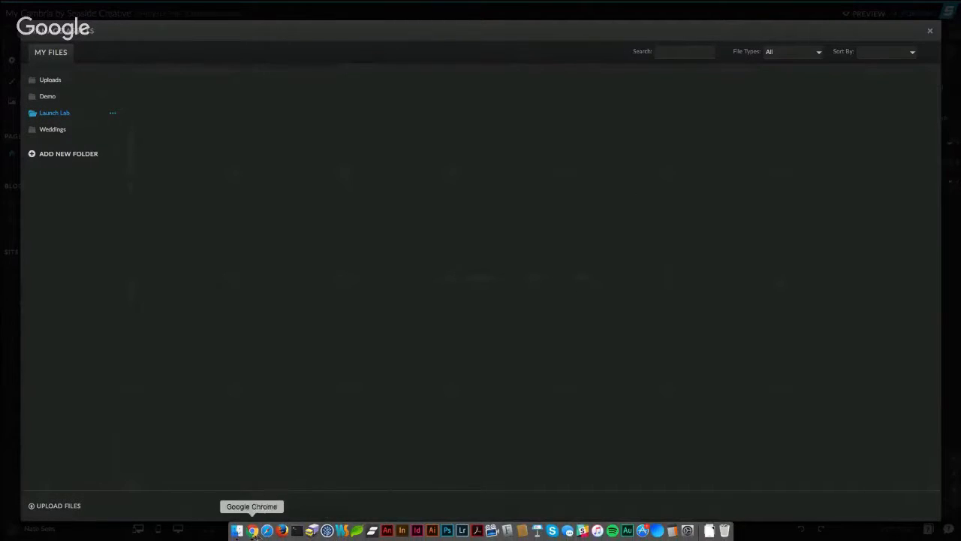
left_click(235, 531)
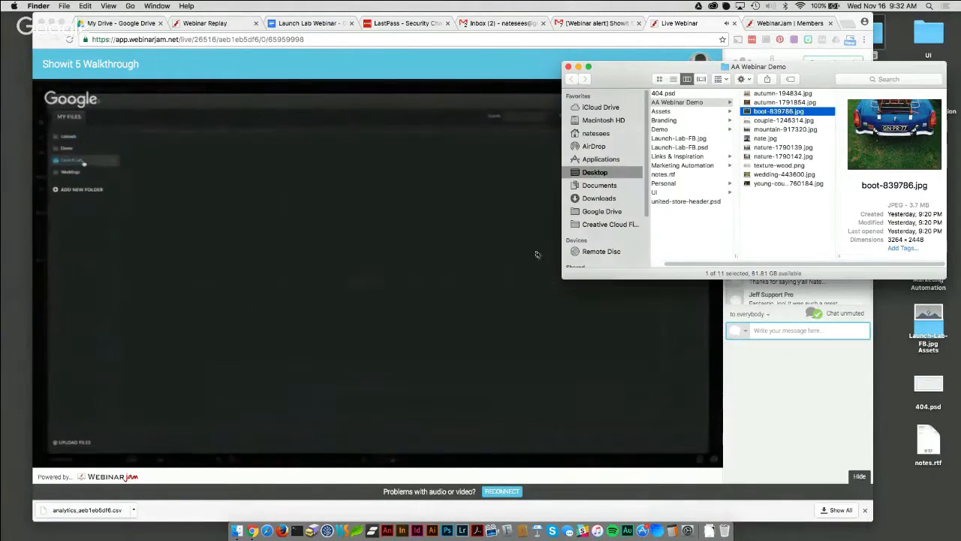
left_click(157, 6)
left_click(157, 5)
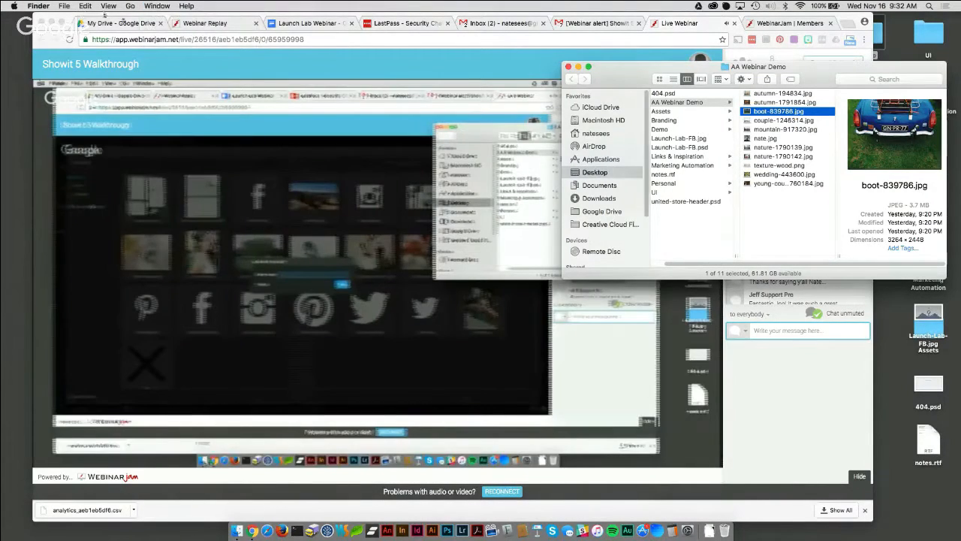
left_click(53, 23)
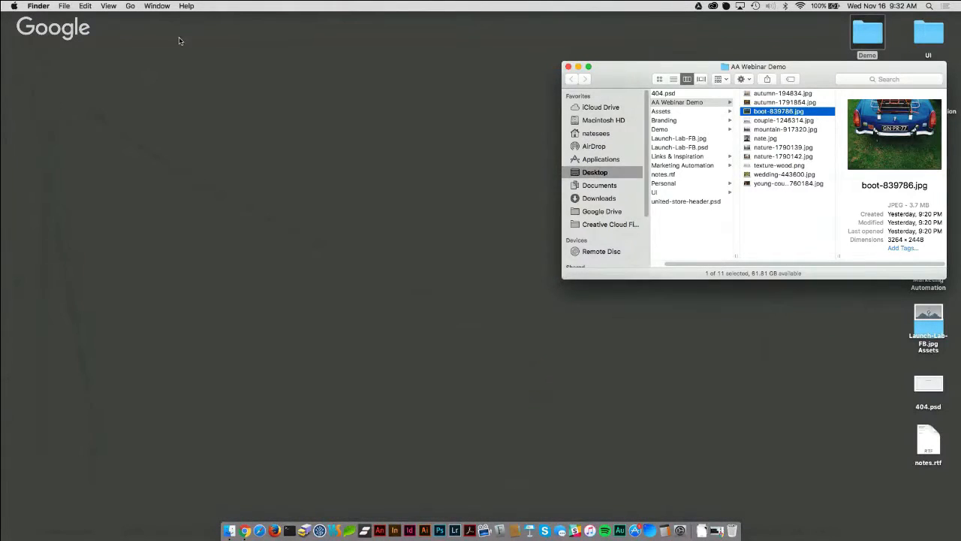
Step: Upload all images from Finder's AA Webinar Demo folder into the Launch Lab folder, and close the media library
left_click(246, 531)
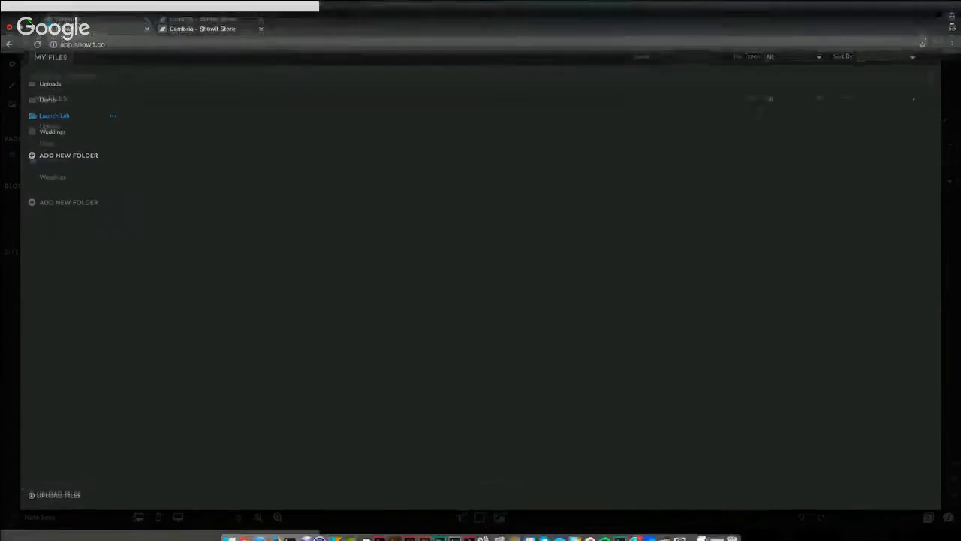
left_click(230, 531)
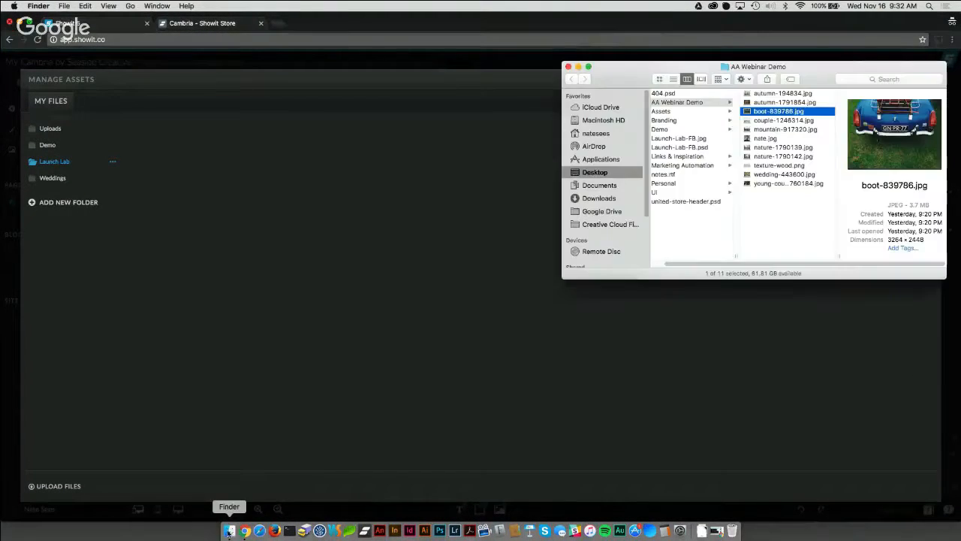
left_click_drag(778, 245, 425, 203)
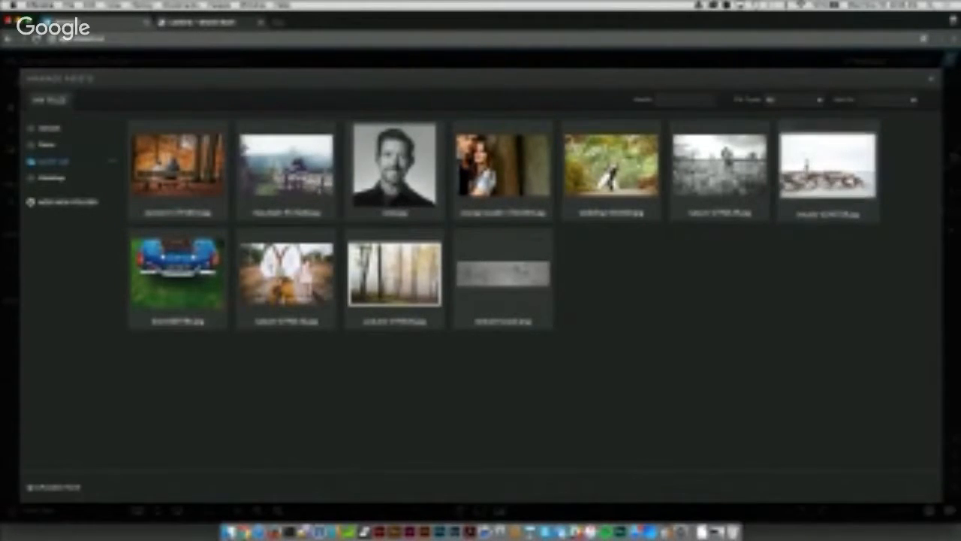
left_click(932, 81)
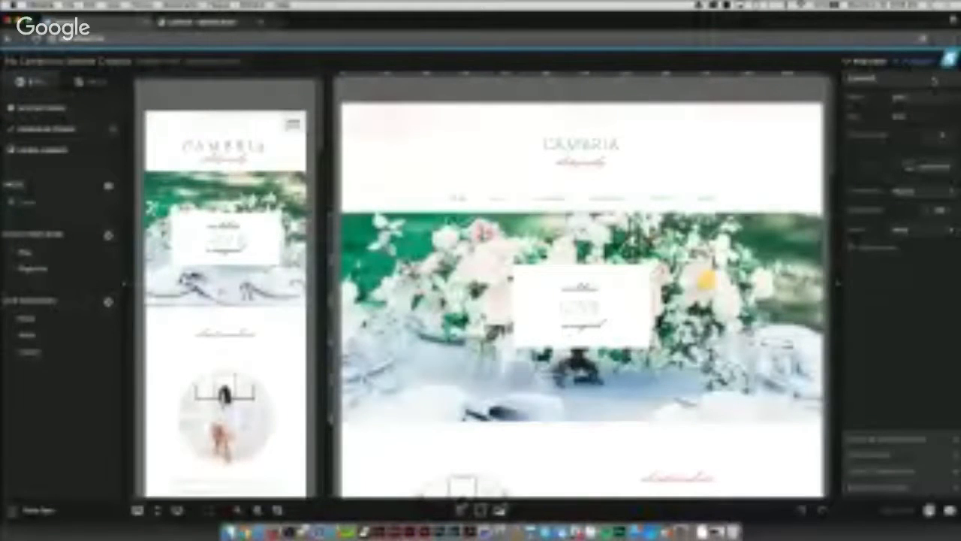
Step: Replace the round photo in the About canvas with the black-and-white portrait from the Launch Lab folder
scroll(706, 328, "down", 6)
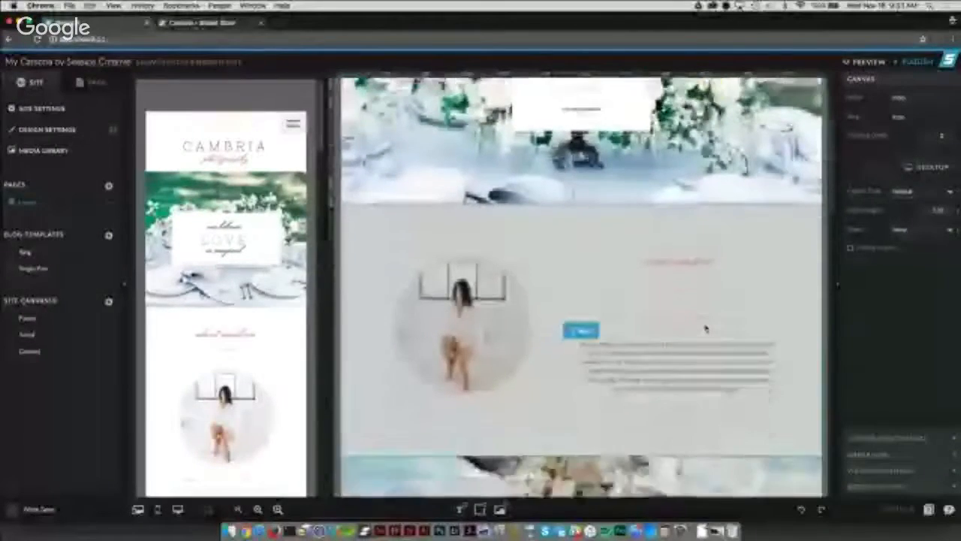
scroll(706, 328, "down", 2)
left_click(475, 286)
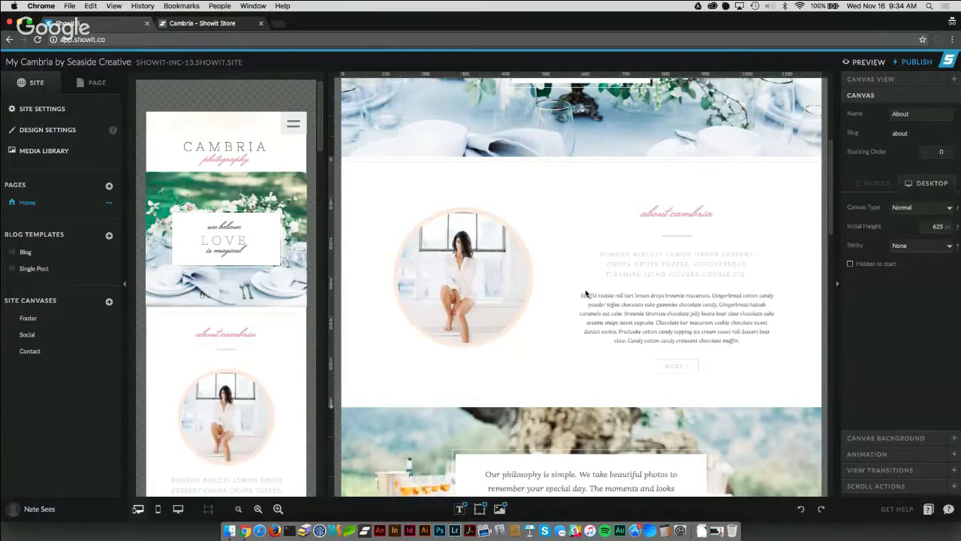
left_click(496, 283)
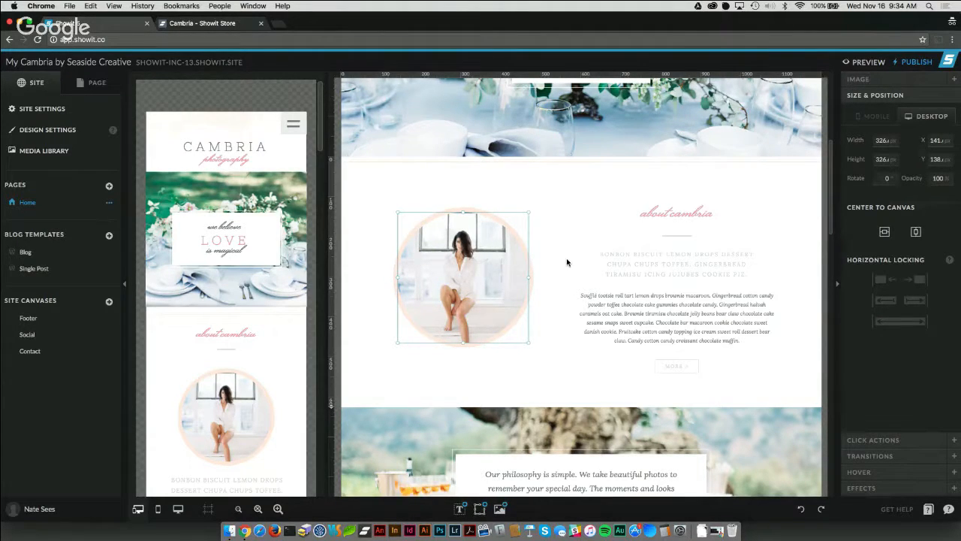
left_click(870, 94)
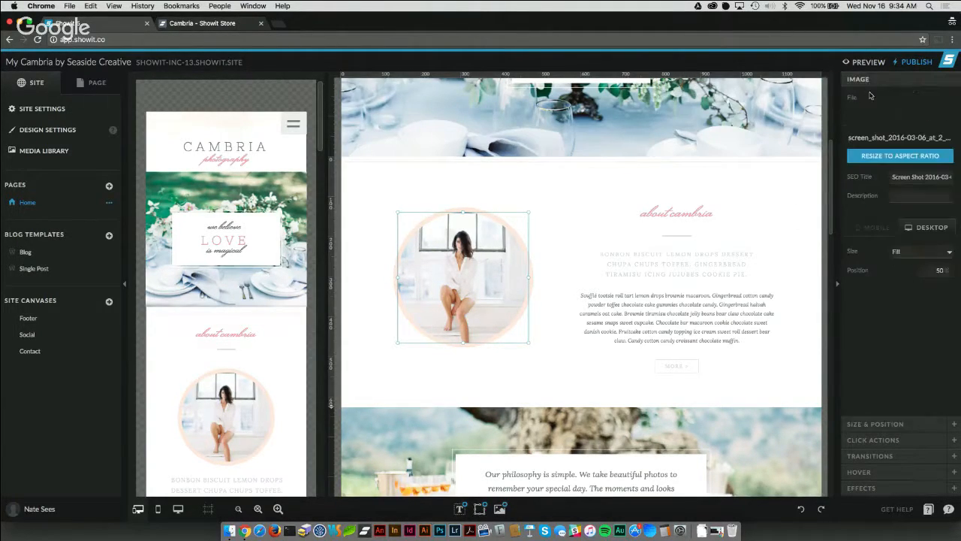
left_click(571, 287)
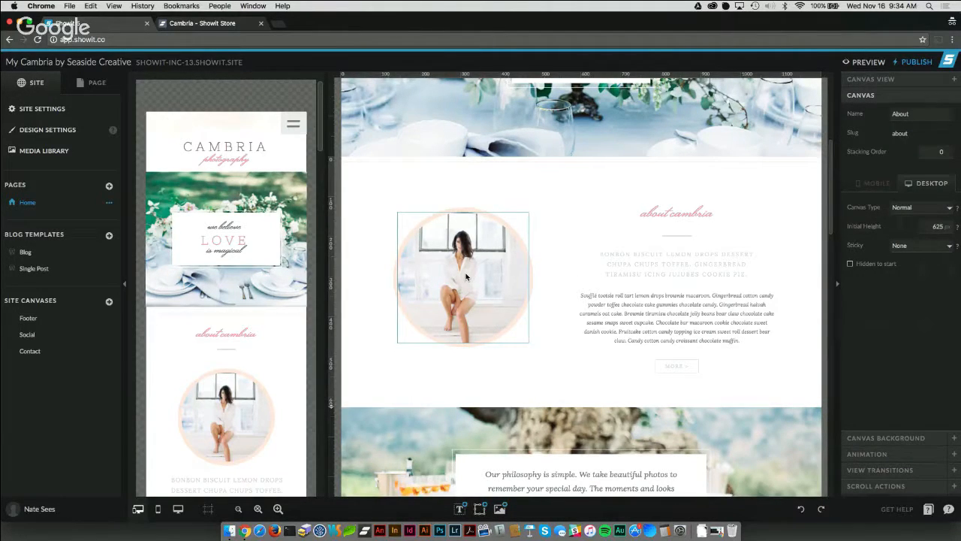
left_click(466, 276)
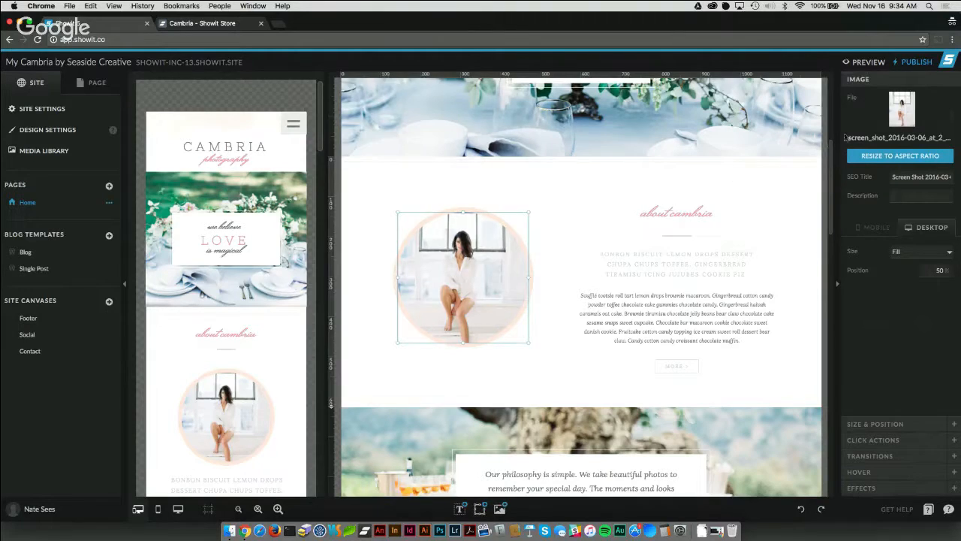
left_click(904, 112)
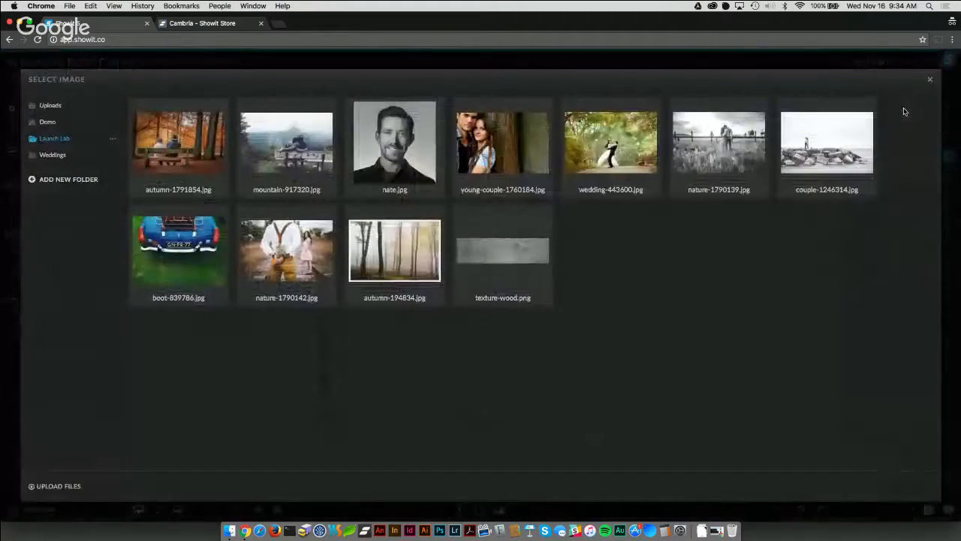
left_click(418, 154)
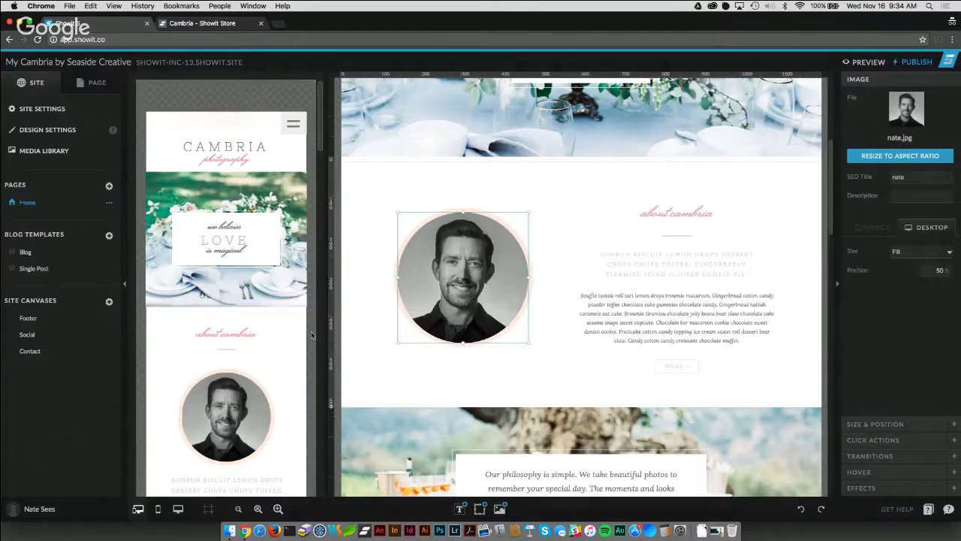
Step: Check the About canvas portrait in both the mobile and desktop layouts
scroll(270, 343, "down", 5)
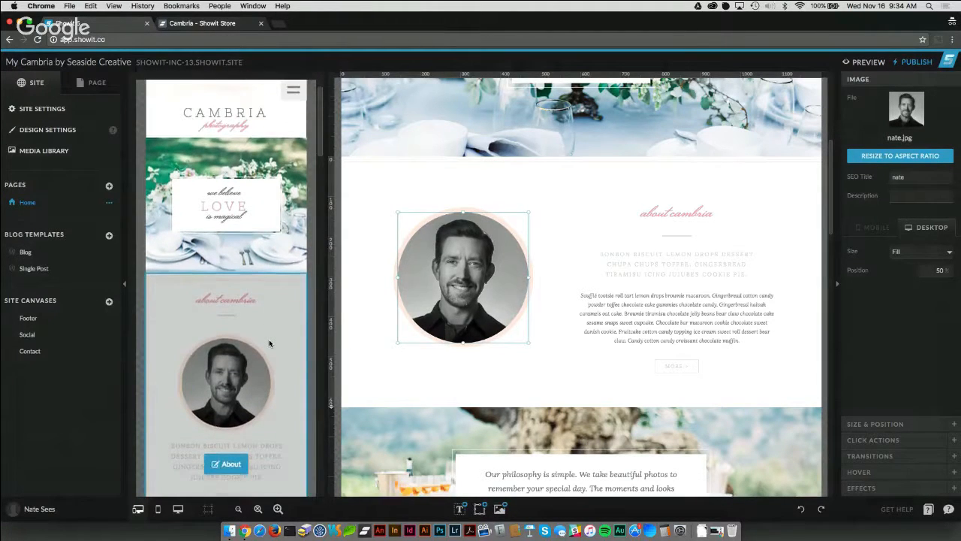
left_click(221, 229)
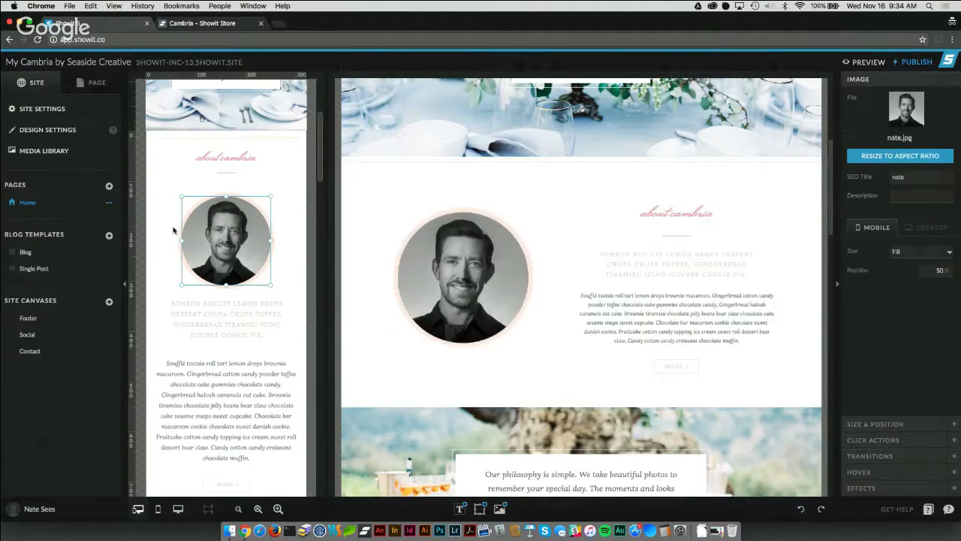
left_click(454, 259)
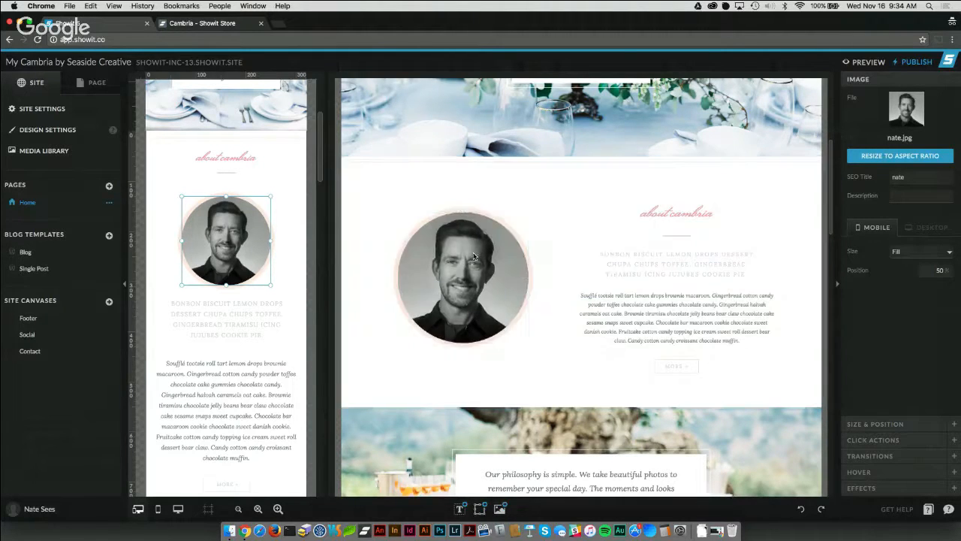
left_click(553, 217)
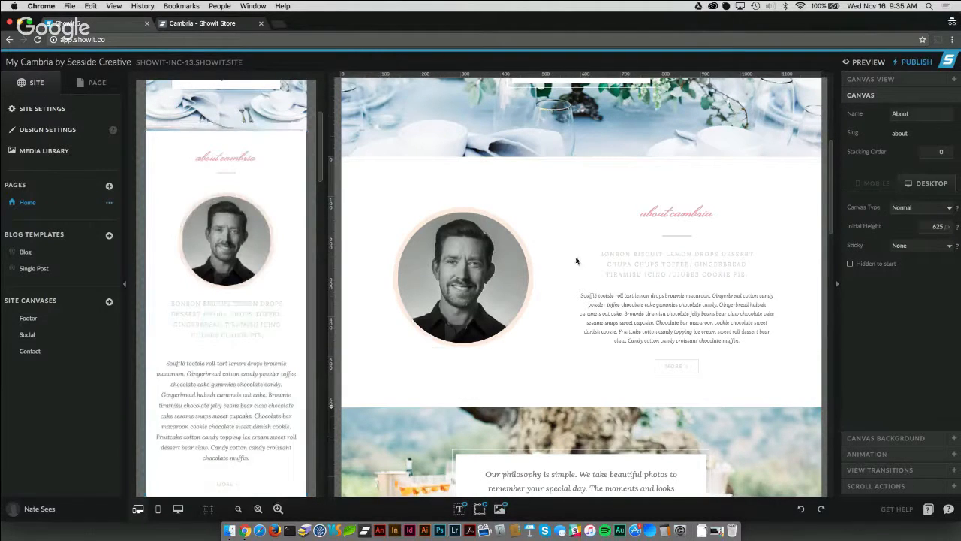
Step: Try shrinking the desktop About portrait and moving it toward the lower left of its peach circle
left_click(468, 265)
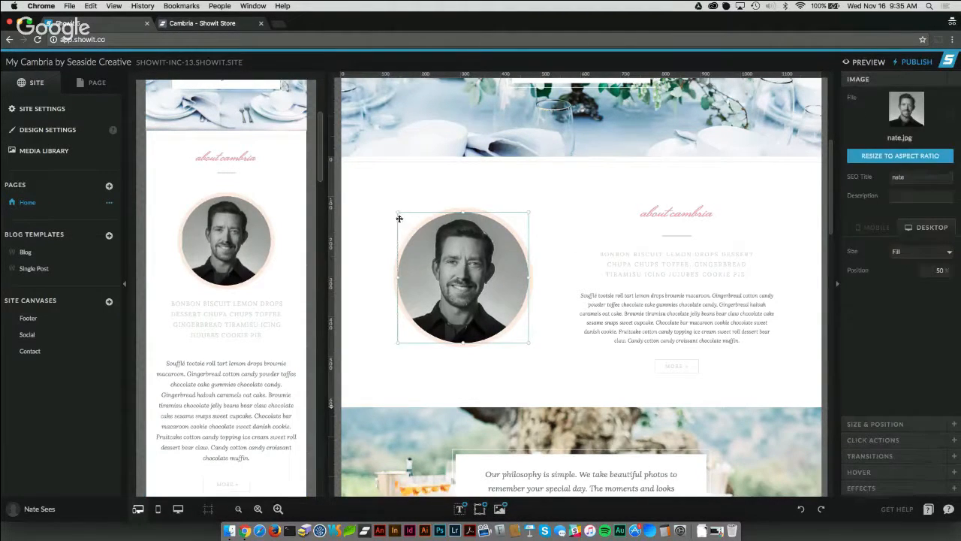
left_click_drag(398, 215, 424, 240)
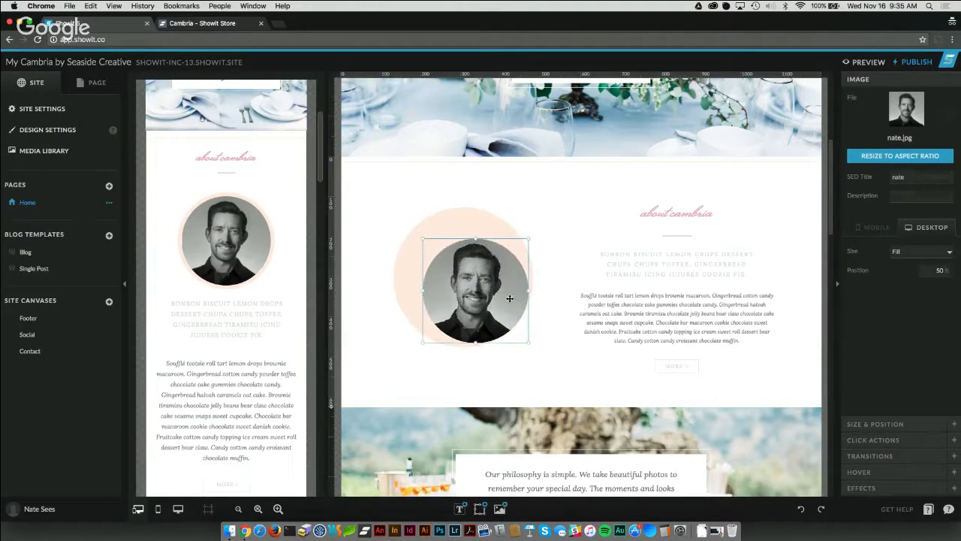
left_click_drag(509, 295, 486, 302)
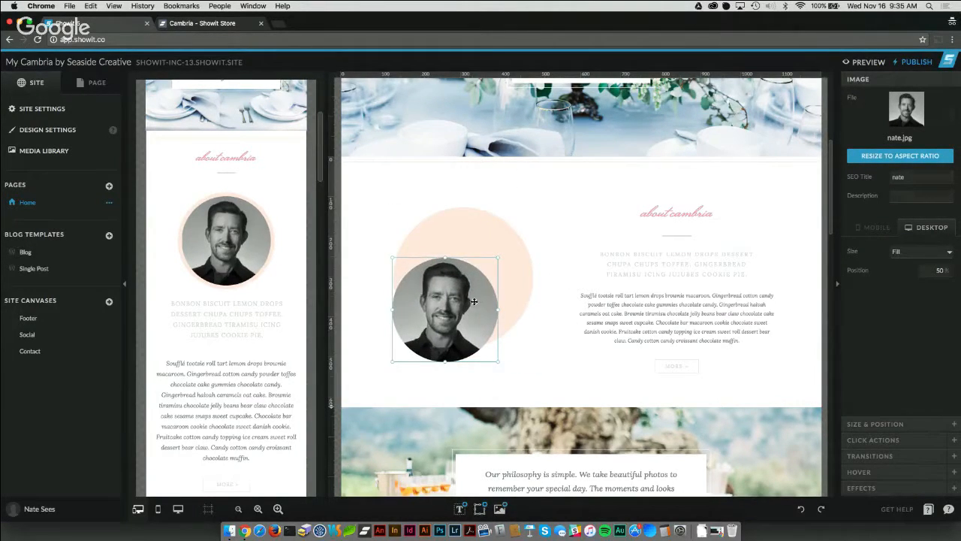
Step: Undo the resize and move of the desktop About portrait, and deselect it
key("super+z")
key("super+z")
key("super+z")
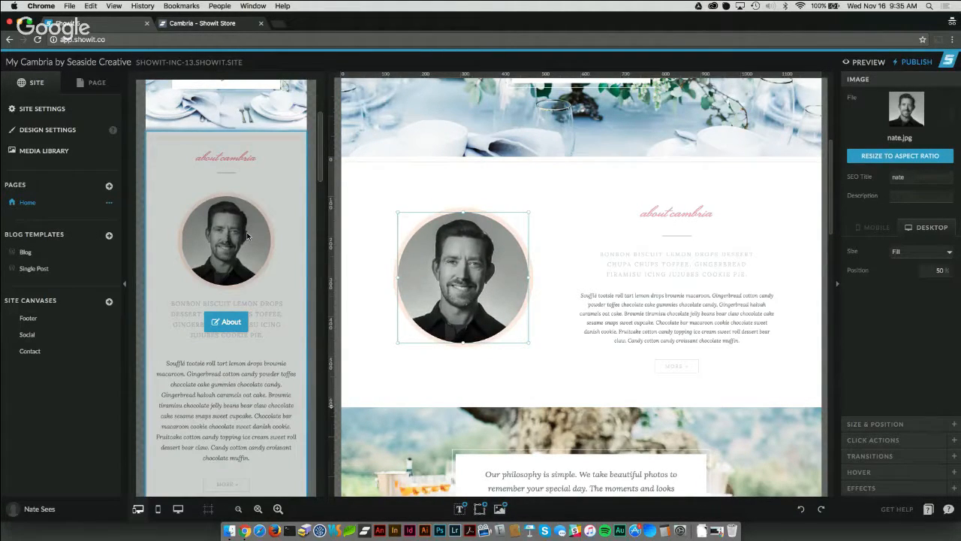
left_click(552, 246)
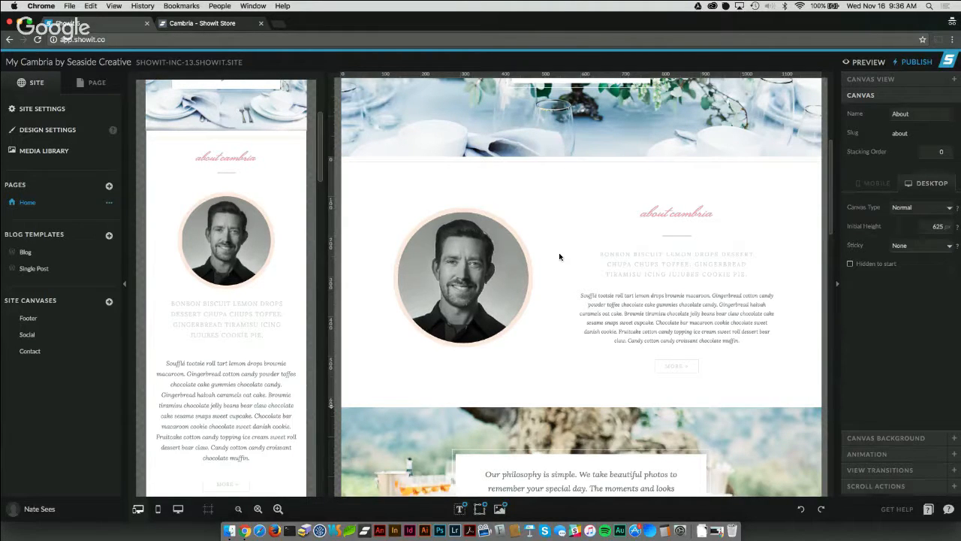
Step: Replace the CAMBRIA title in the desktop header with the photographer's full name and widen its text box to fit
scroll(559, 257, "up", 5)
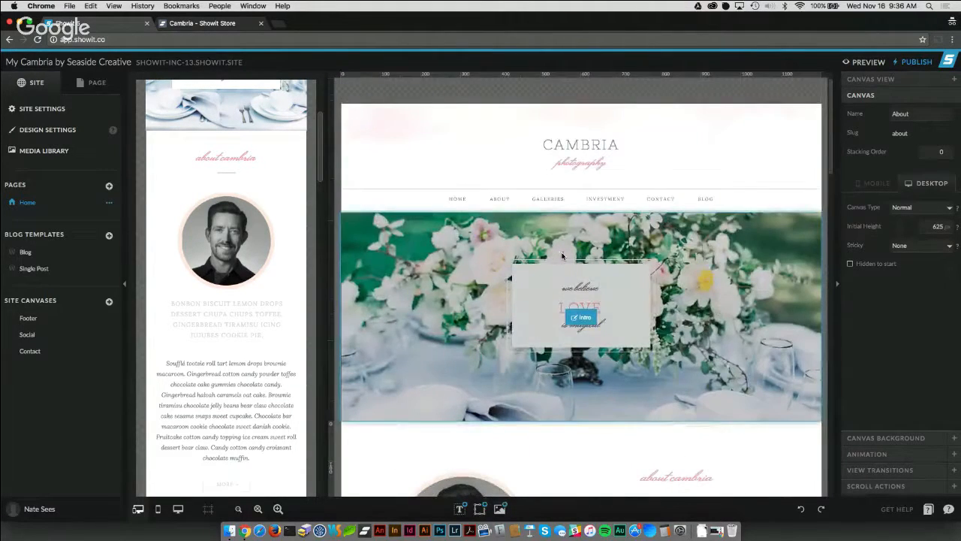
left_click(526, 116)
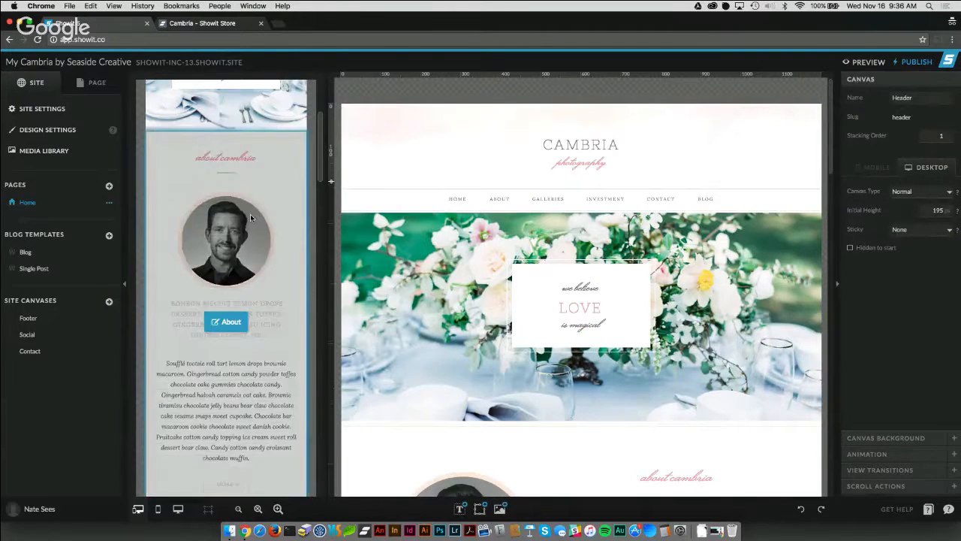
scroll(251, 214, "up", 4)
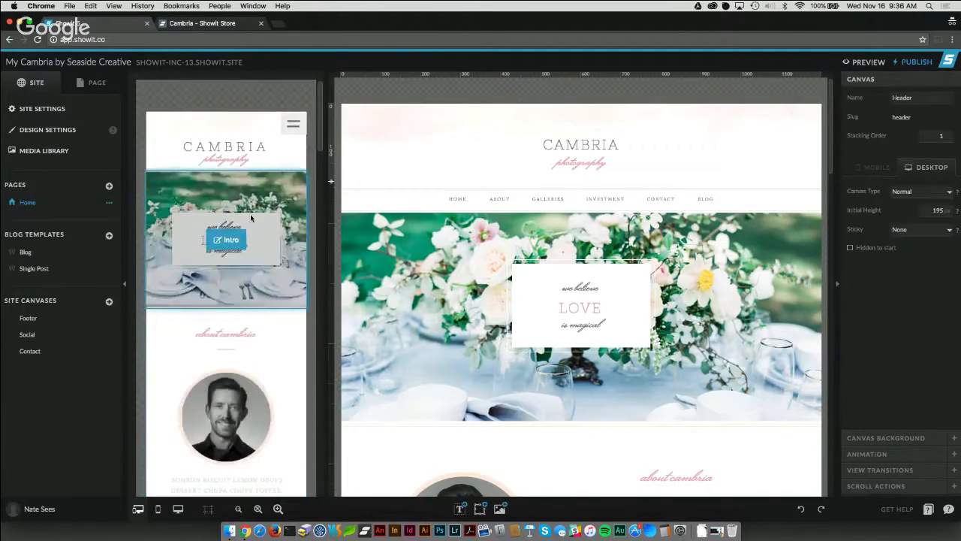
double_click(591, 148)
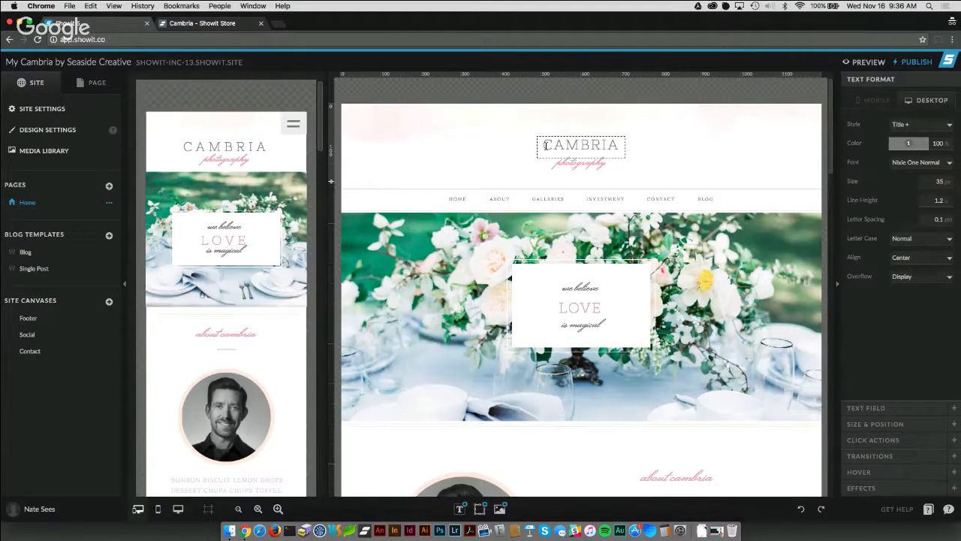
left_click_drag(545, 145, 655, 143)
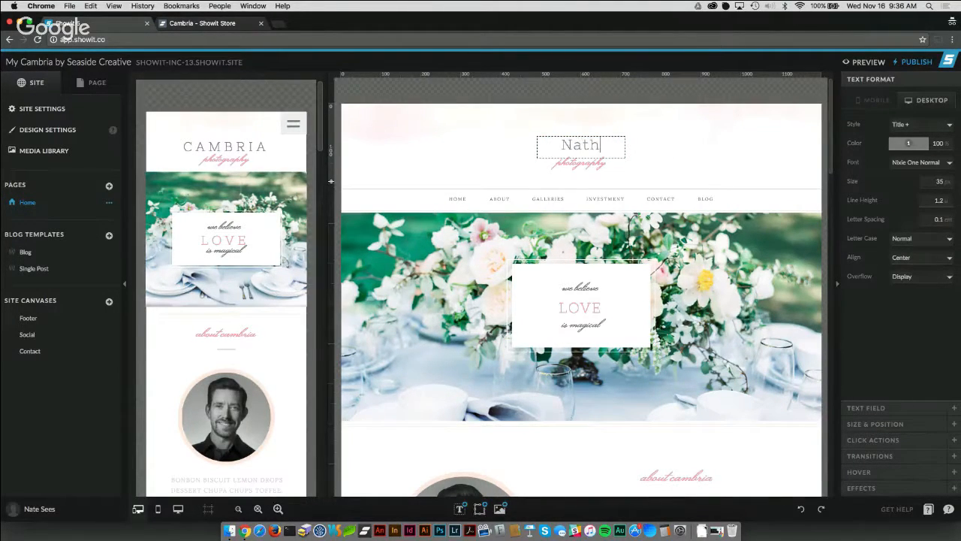
key("Escape")
mouse_move(624, 148)
left_mouse_down()
mouse_move(676, 148)
mouse_move(633, 147)
left_mouse_up()
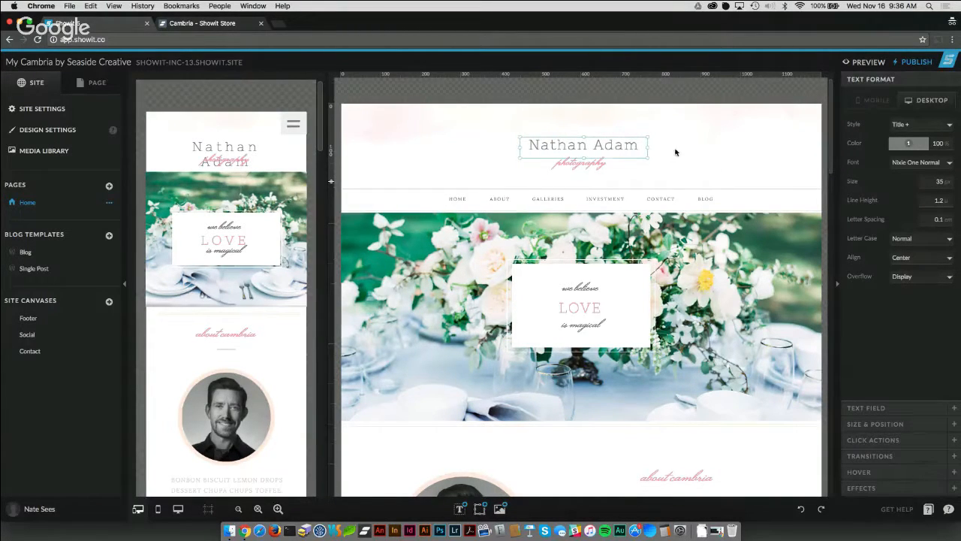
Step: Widen the mobile header title's text box on both sides so the name fits on one line, and deselect it
left_click(209, 148)
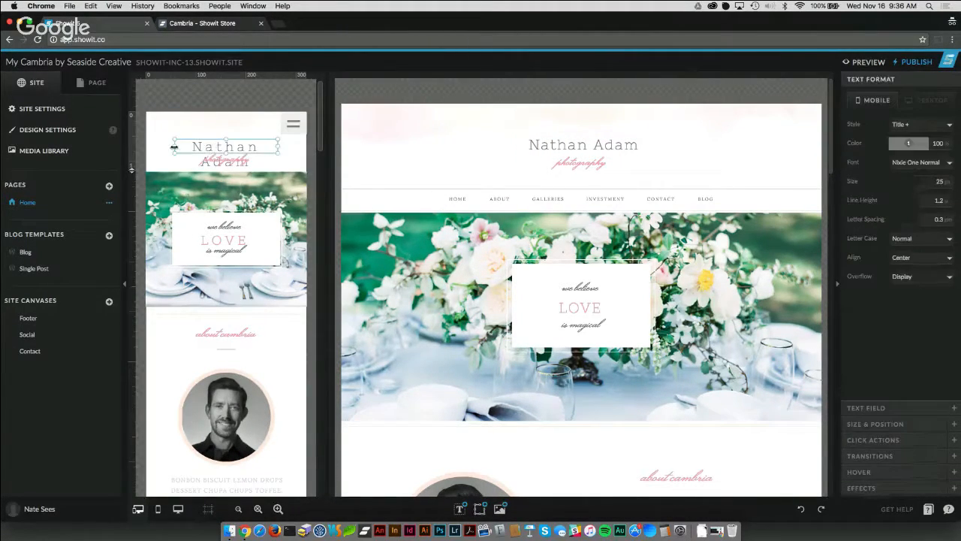
left_click_drag(174, 148, 150, 147)
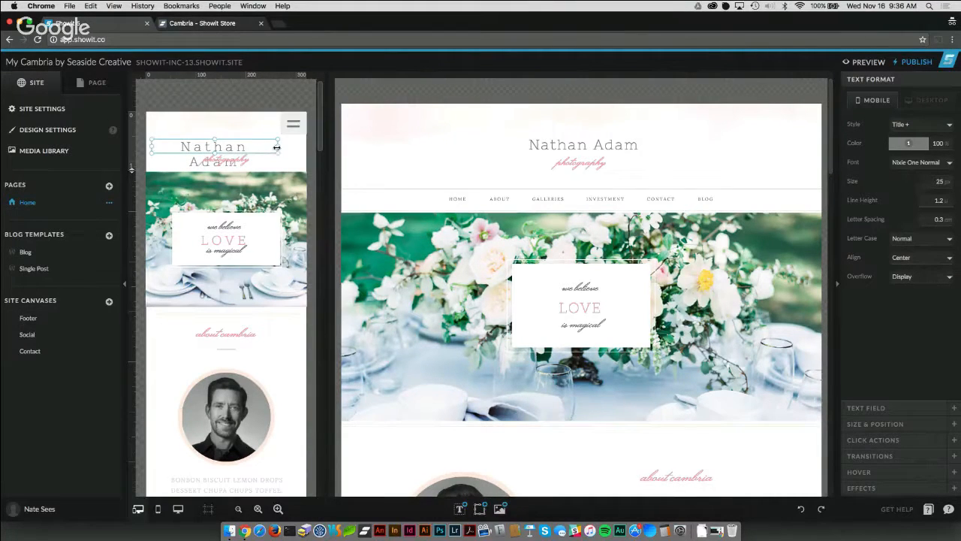
left_click_drag(278, 147, 301, 147)
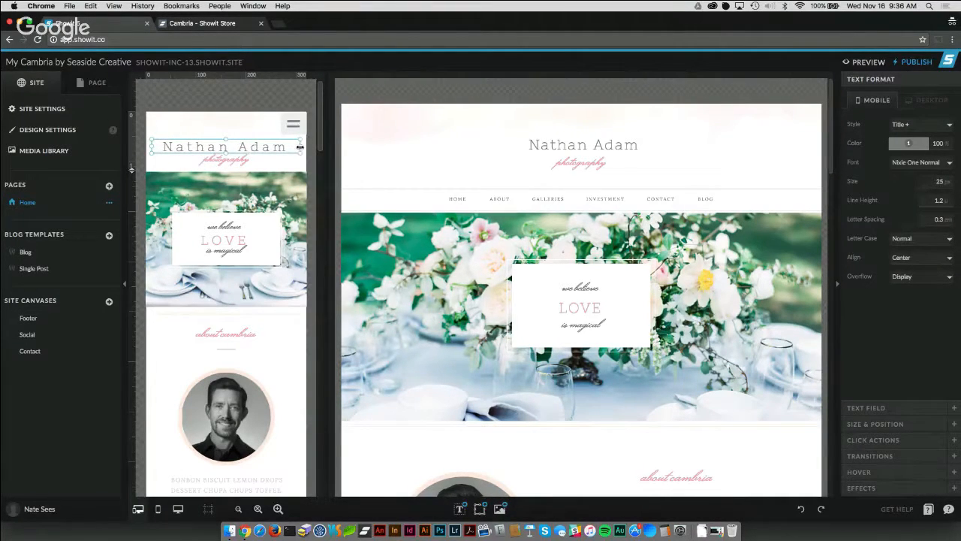
left_click(474, 286)
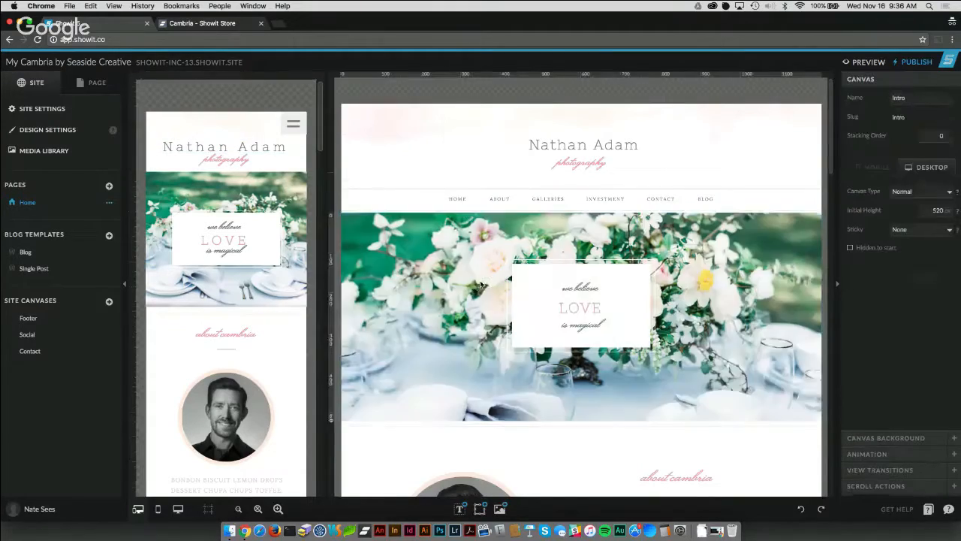
Step: Try setting the desktop About paragraph's font size to 16 px
scroll(480, 279, "down", 3)
scroll(480, 279, "down", 5)
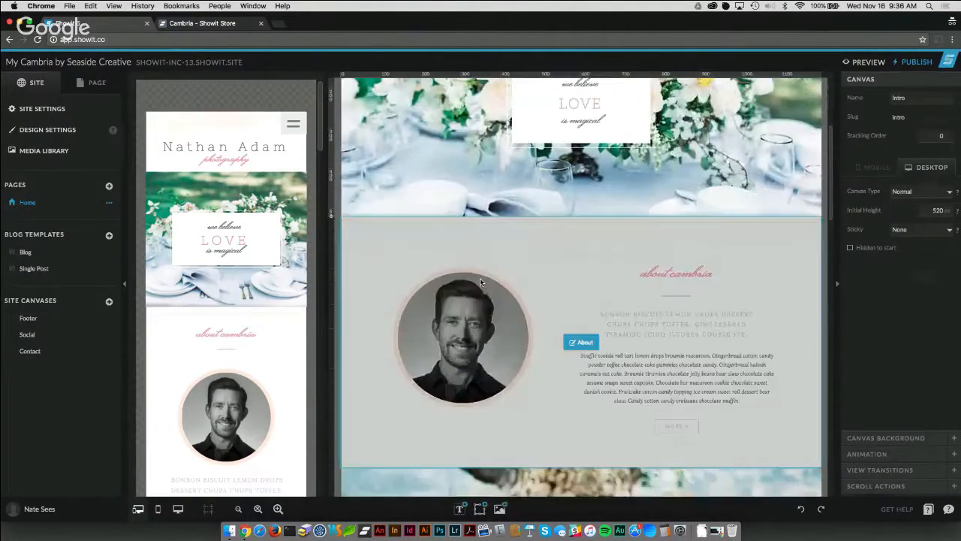
left_click(688, 266)
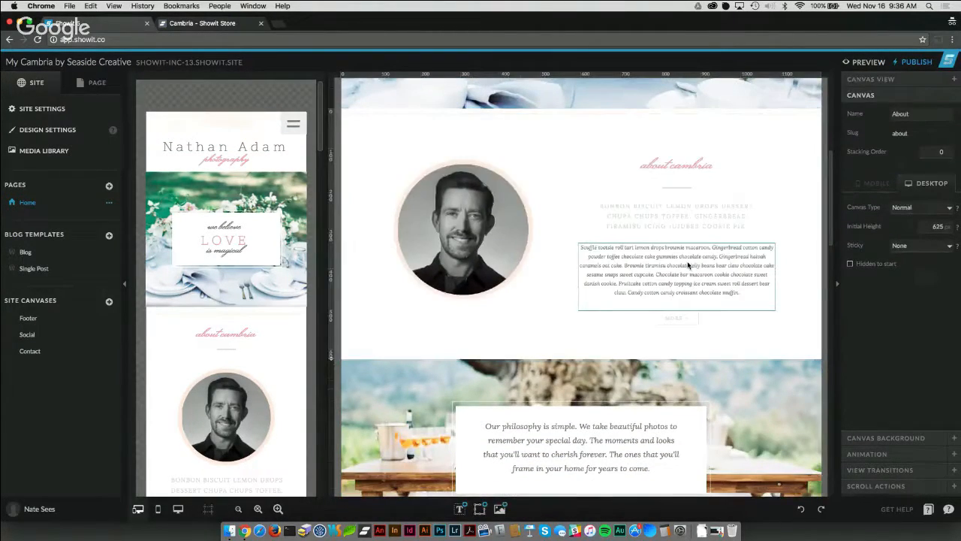
left_click(689, 266)
scroll(262, 325, "down", 5)
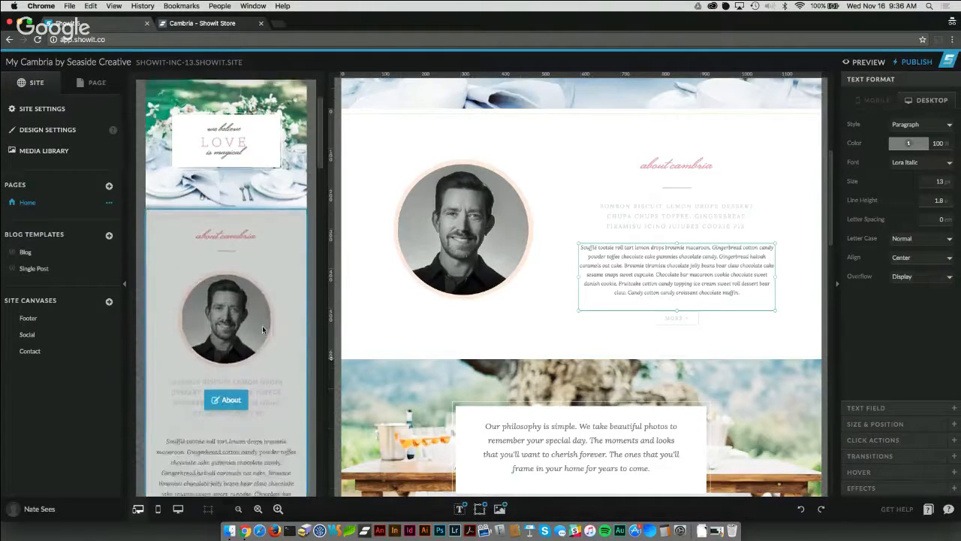
scroll(262, 325, "down", 3)
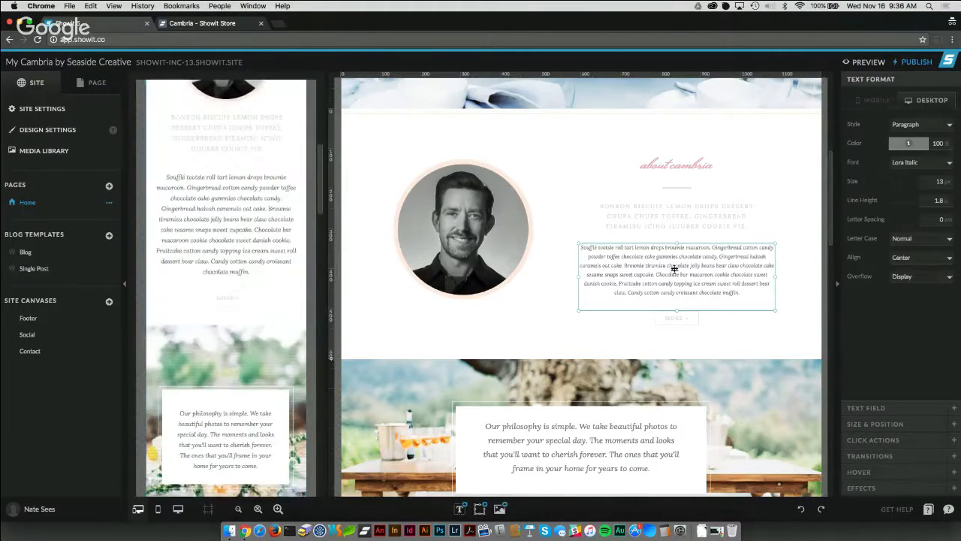
left_click(788, 251)
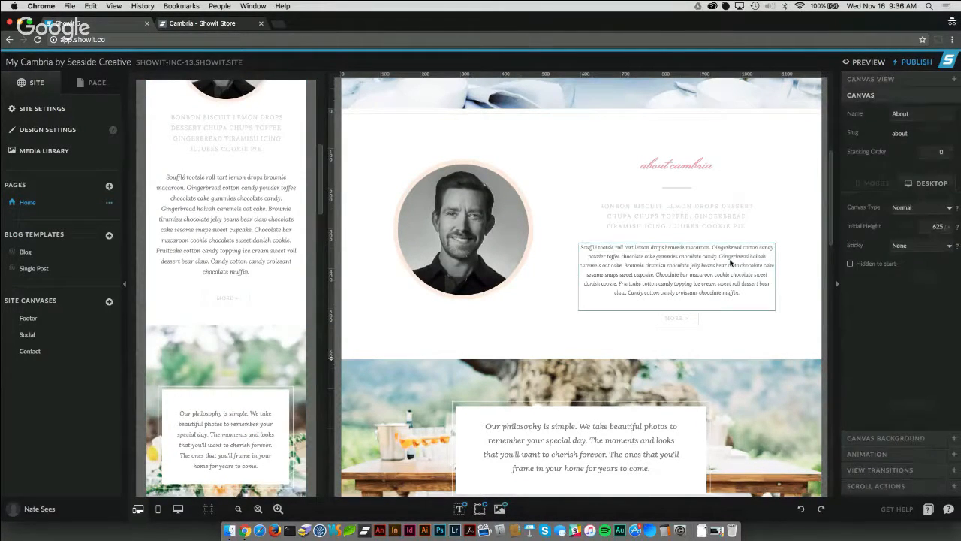
left_click(706, 263)
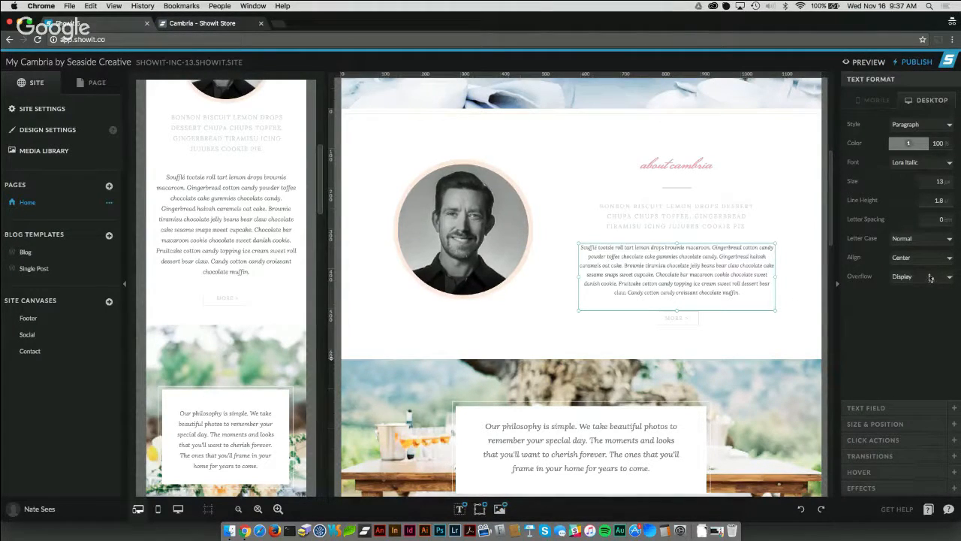
double_click(940, 181)
type("16")
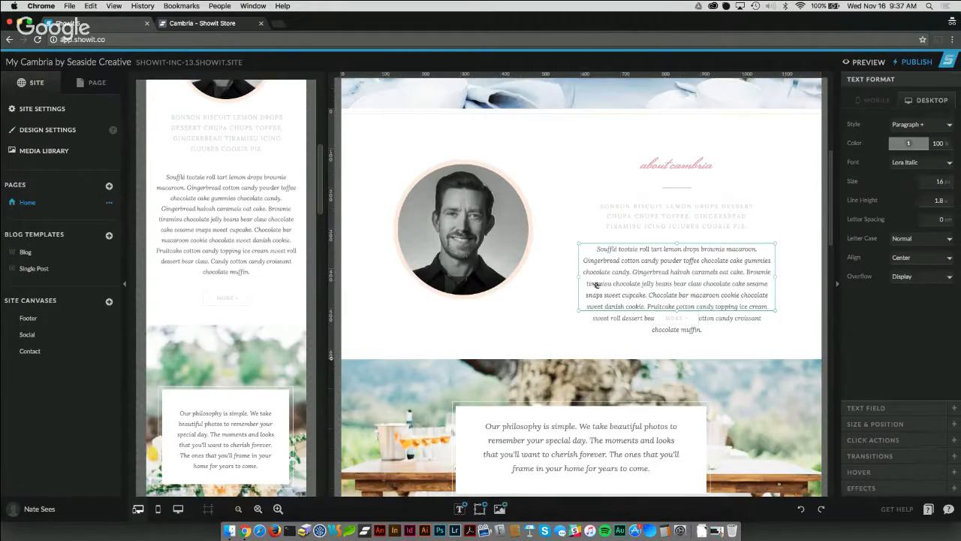
Step: Try widening the desktop About paragraph's text box on both sides and moving it slightly right and up
left_click_drag(579, 276, 556, 271)
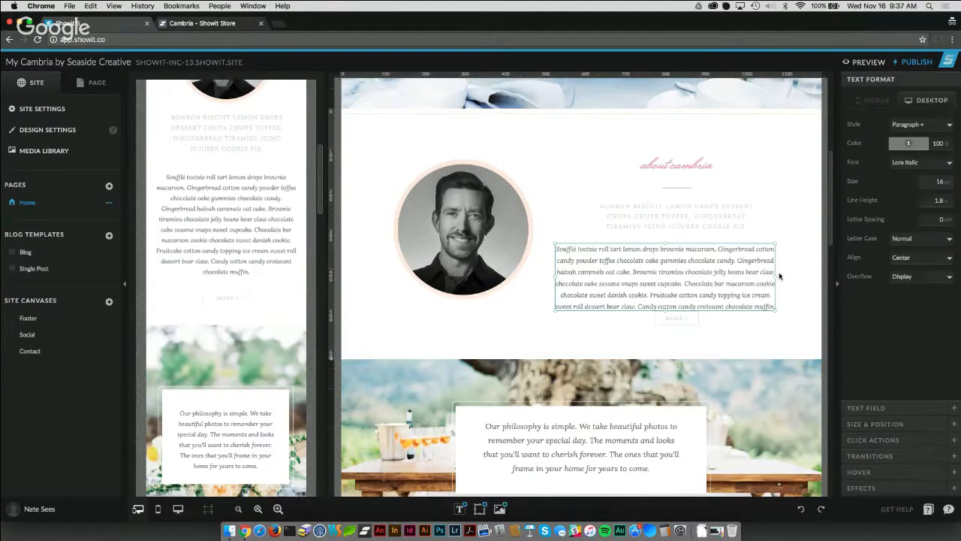
left_click_drag(775, 277, 786, 278)
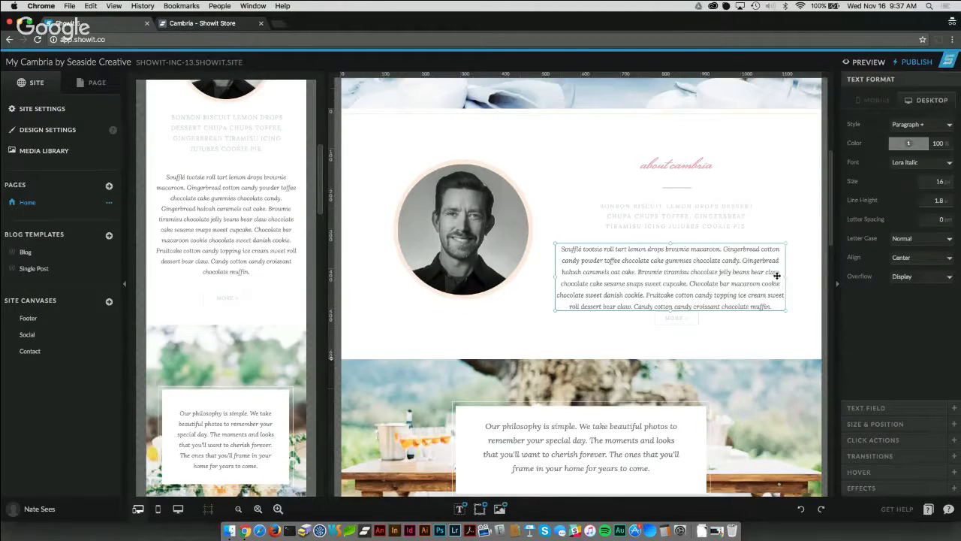
key("Right")
key("Right")
key("Right")
key("Right")
key("Right")
key("Right")
key("Right")
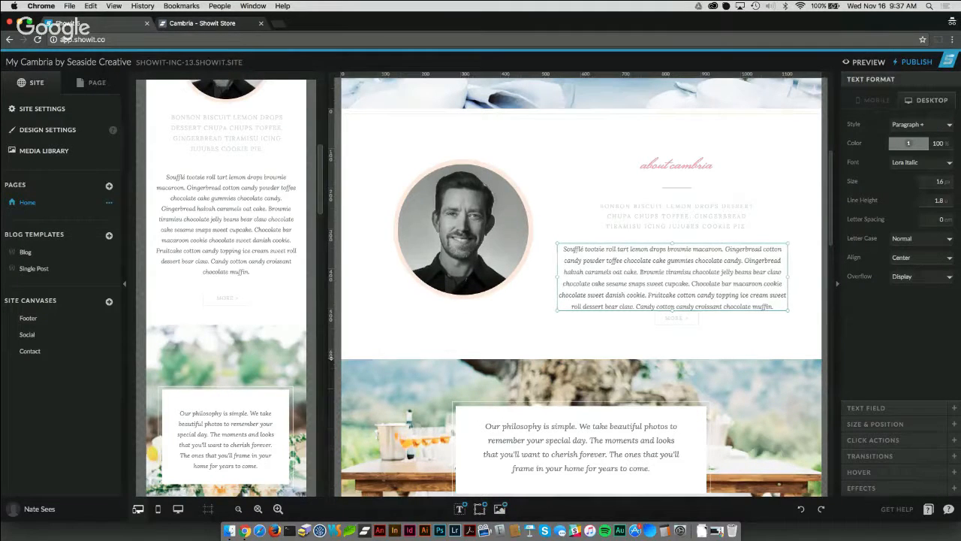
scroll(777, 277, "down", 1)
left_click_drag(735, 277, 739, 271)
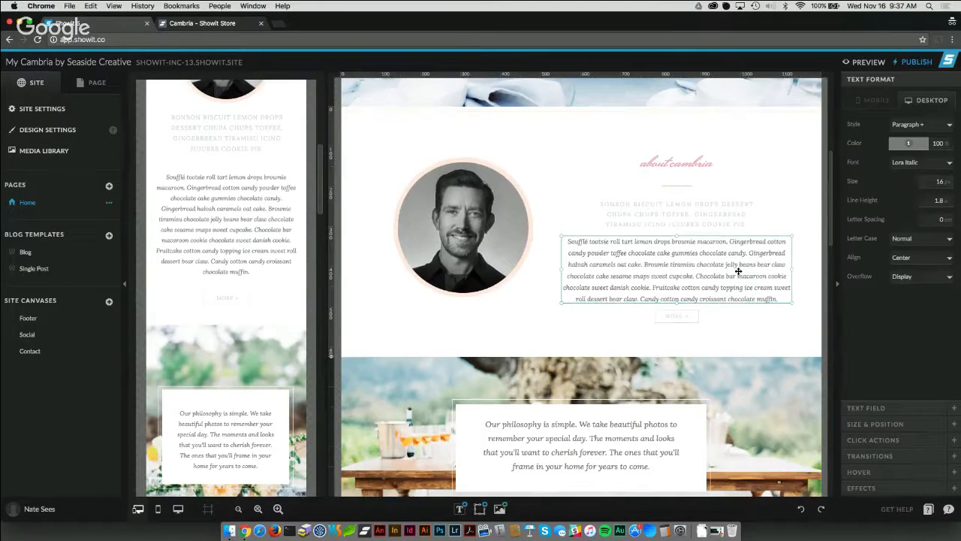
left_click(741, 319)
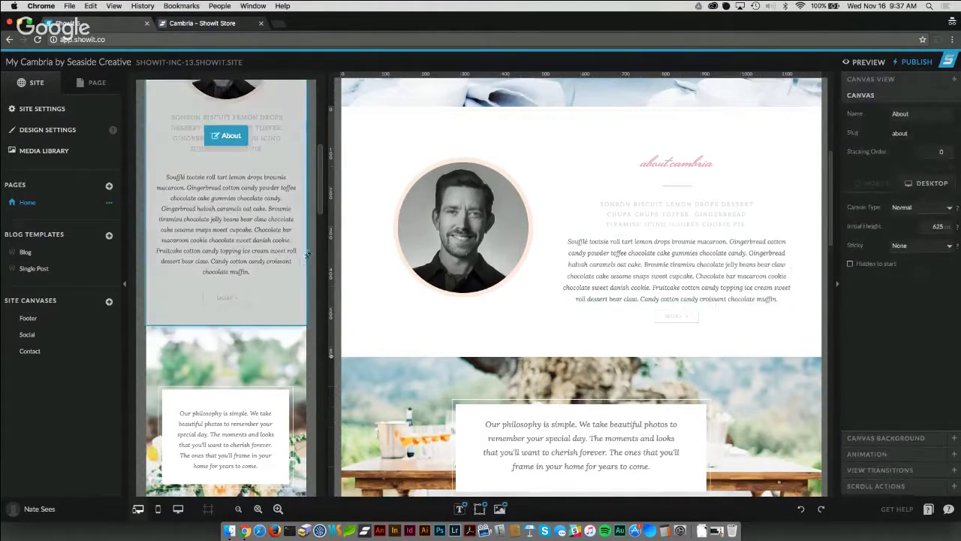
Step: Compare the About paragraph in the mobile and desktop layouts, selecting the desktop text to examine its formatting
left_click(264, 209)
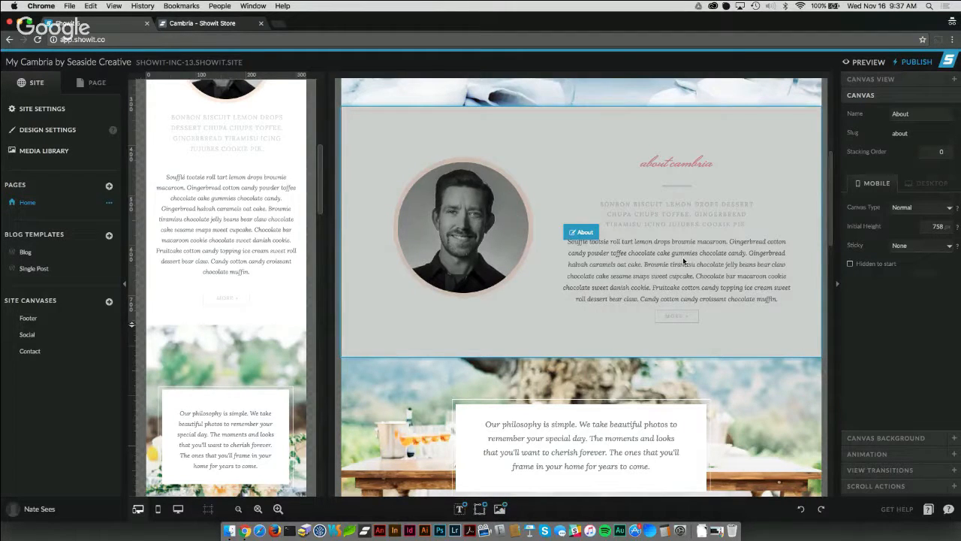
left_click(782, 262)
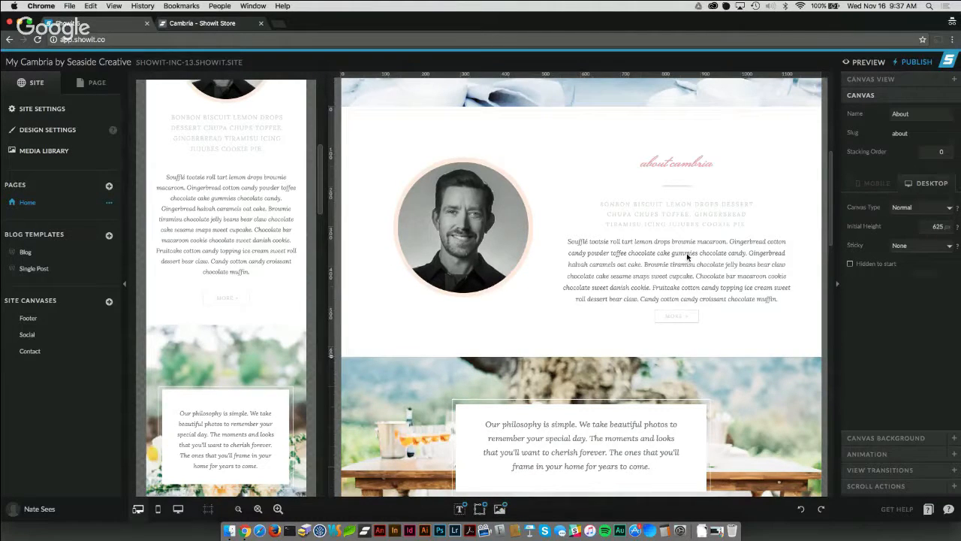
left_click(686, 255)
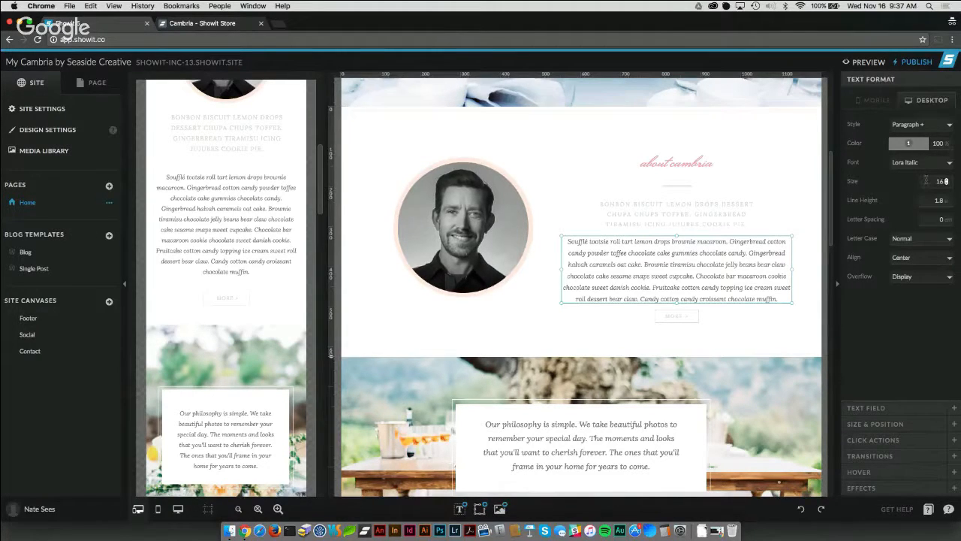
left_click(810, 255)
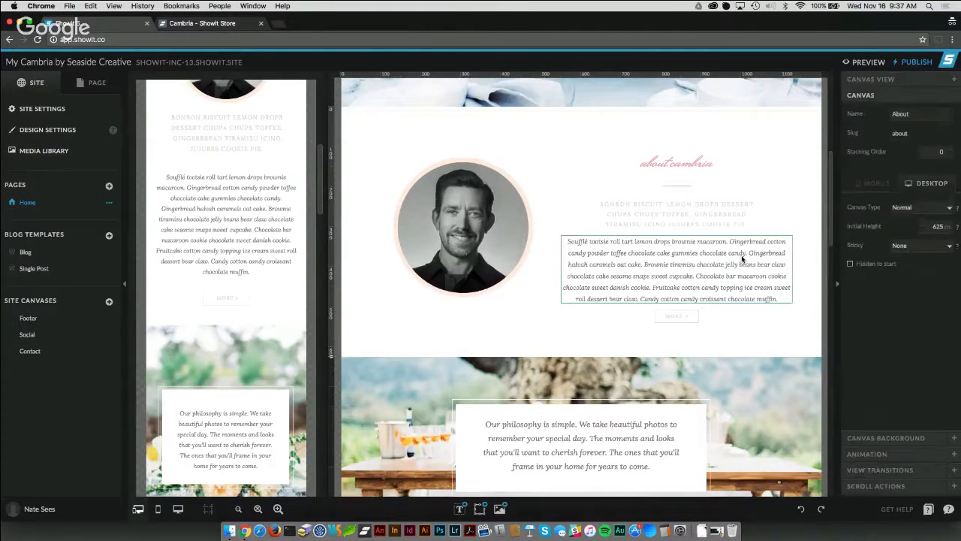
left_click(742, 257)
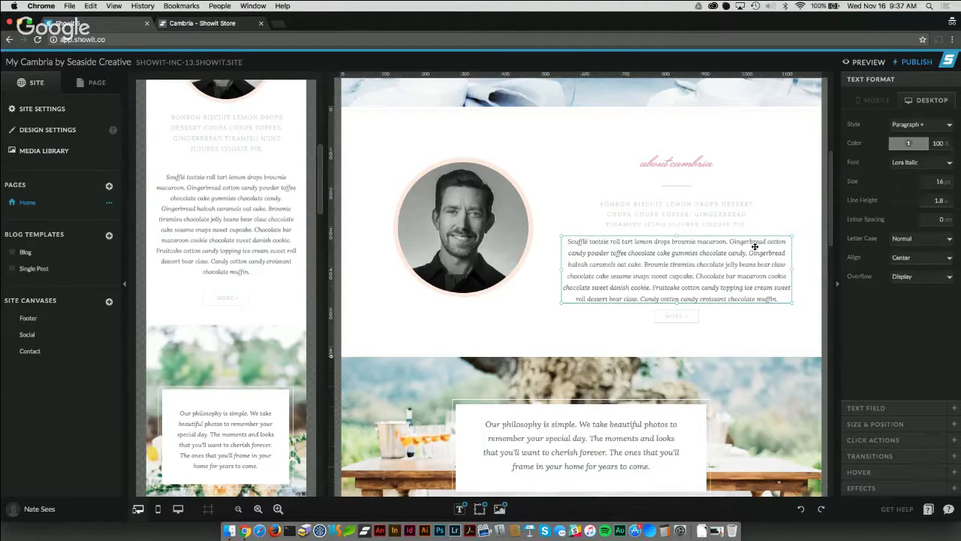
left_click(803, 246)
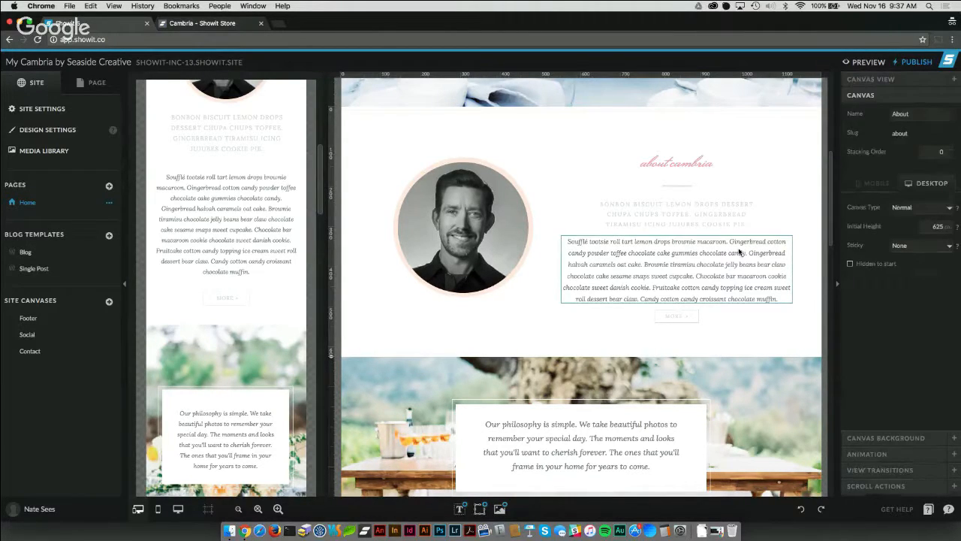
left_click(742, 253)
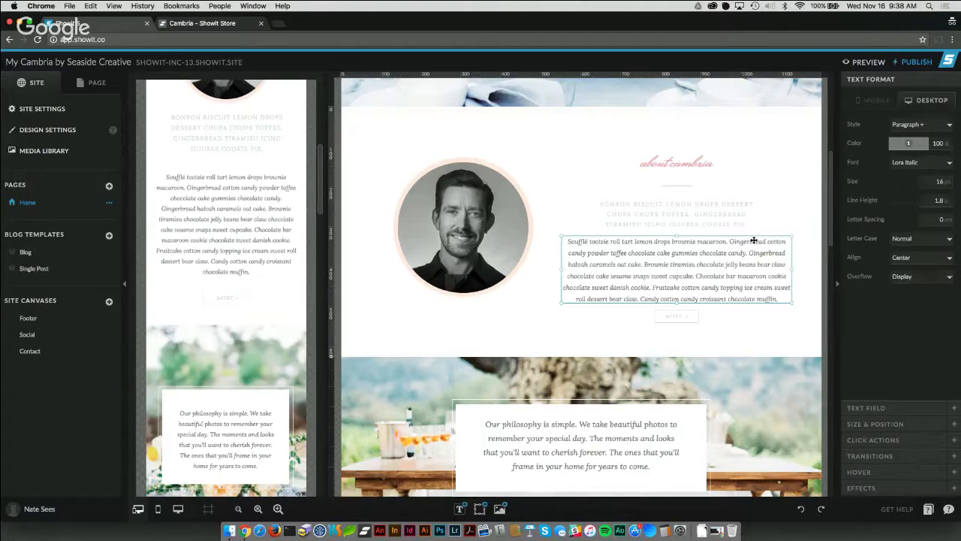
left_click(805, 267)
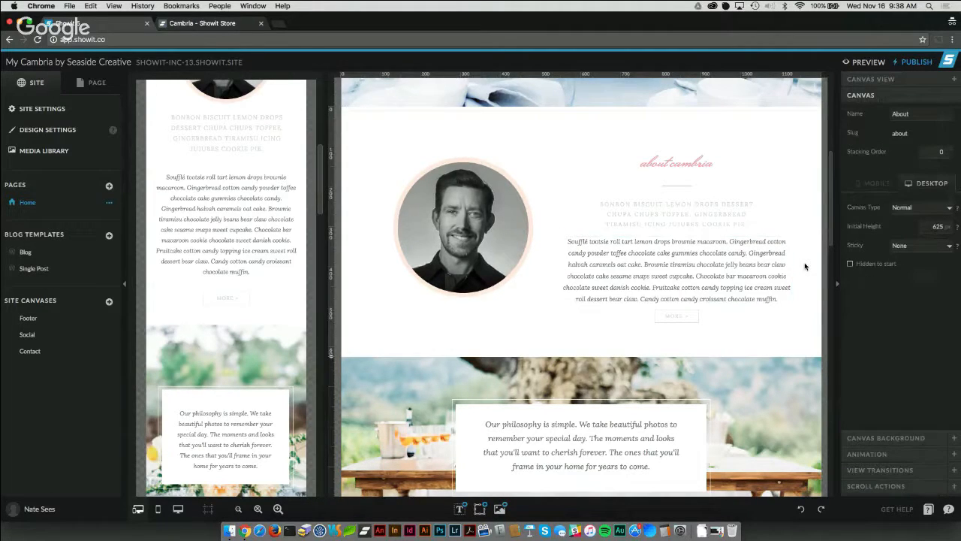
Step: Undo the move, widening and font size change of the desktop About paragraph, and deselect it
key("super+z")
key("super+z")
key("super+z")
key("super+z")
key("super+z")
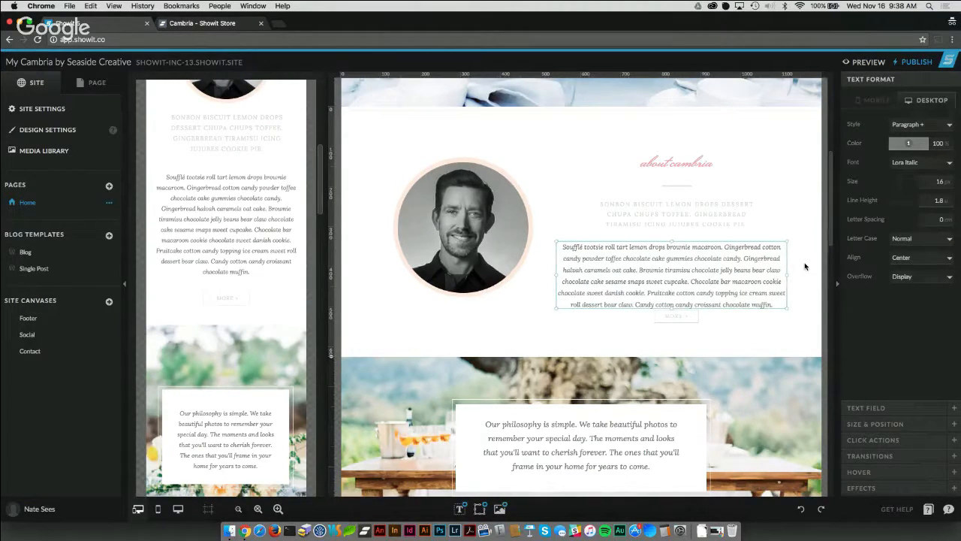
key("super+z")
key("super+z")
key("super+z")
key("super+z")
key("super+z")
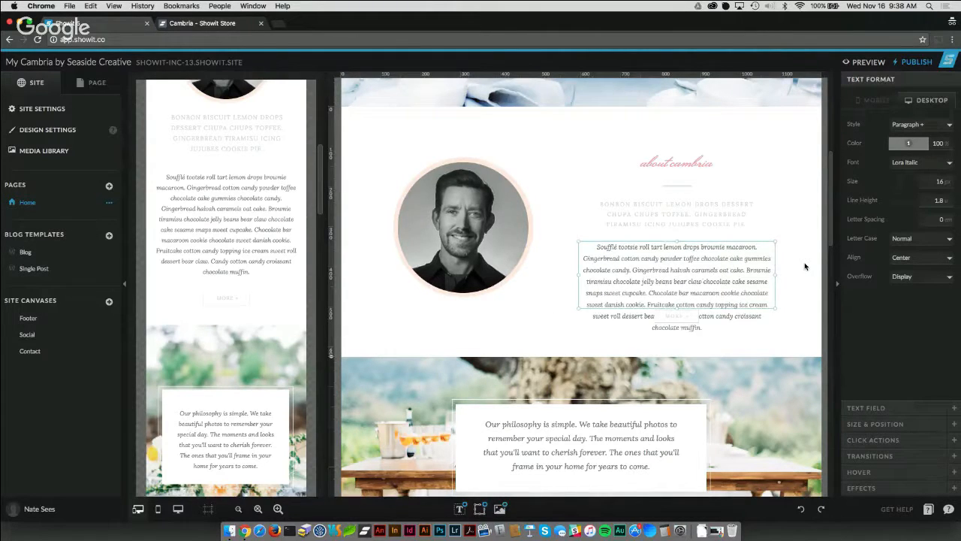
key("super+z")
left_click(805, 266)
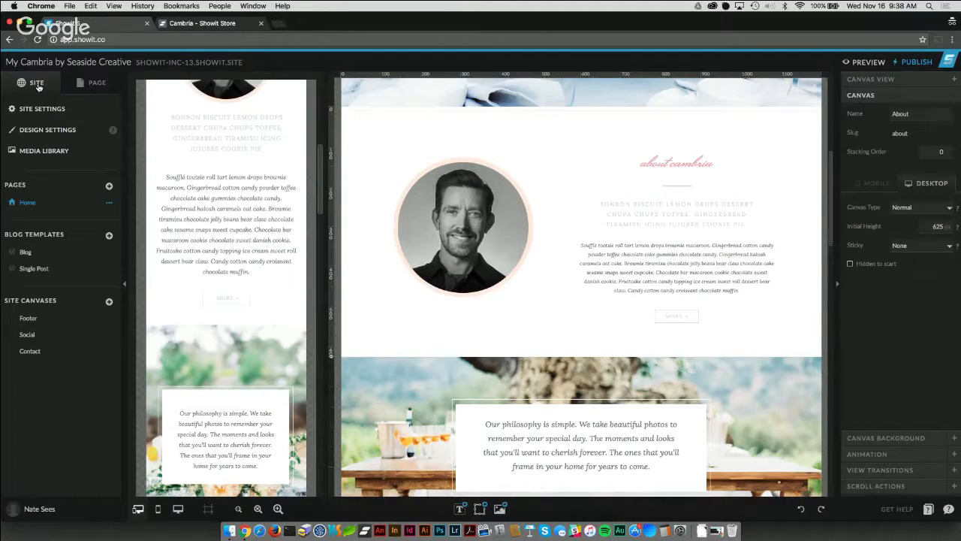
Step: Open the site-wide design settings and examine the mobile and desktop settings of the Title type style
left_click(43, 132)
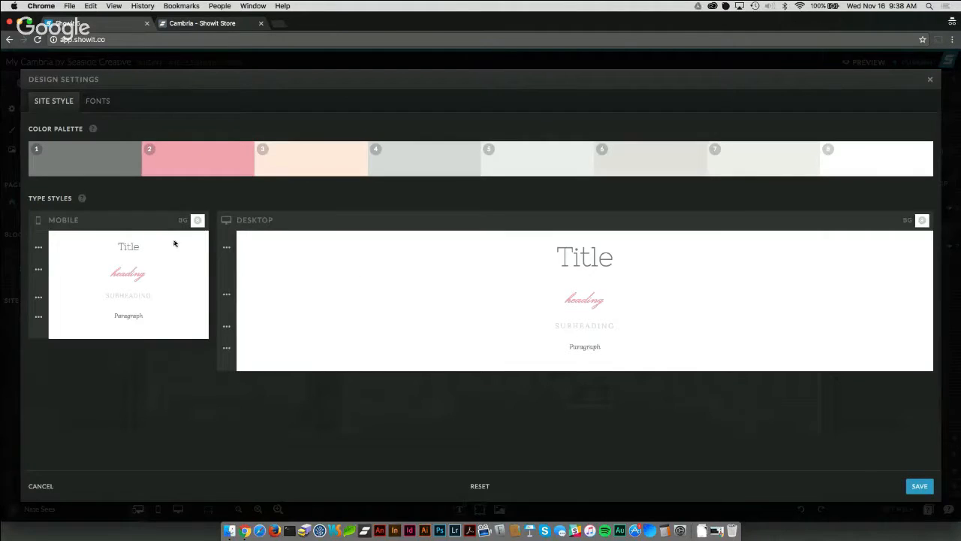
left_click(38, 249)
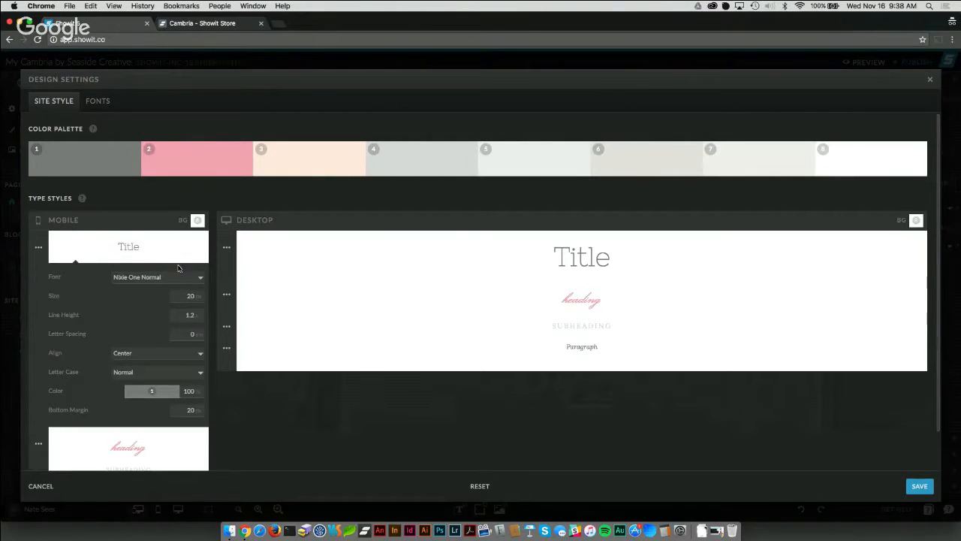
left_click(226, 250)
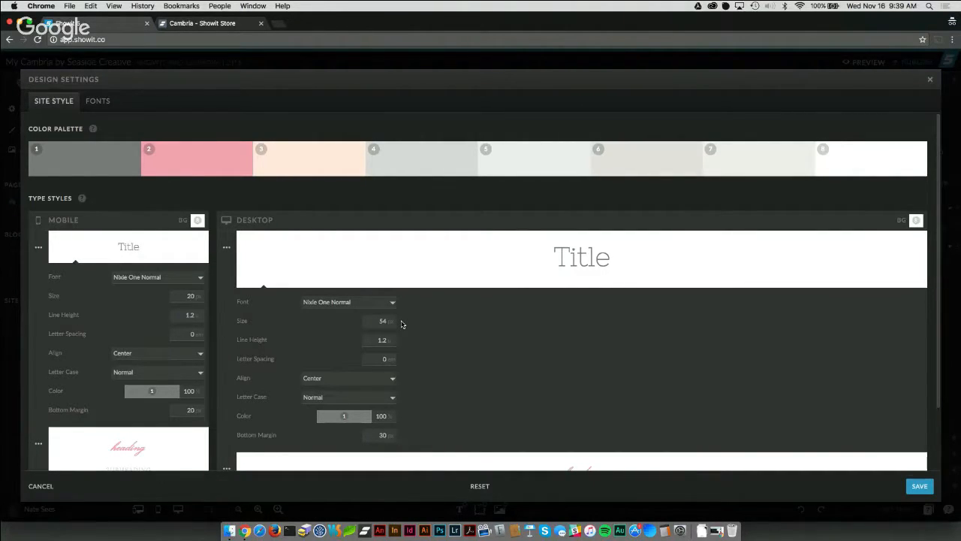
scroll(314, 336, "down", 3)
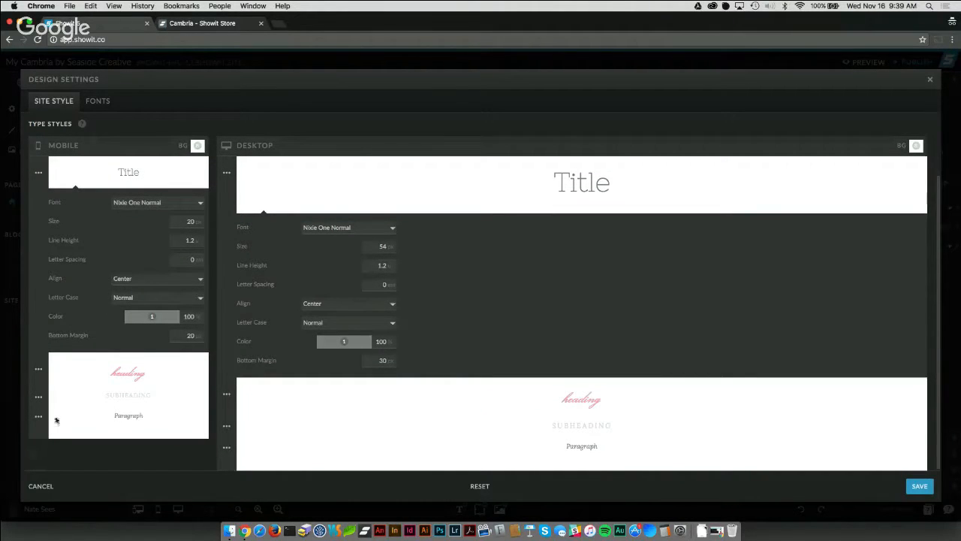
Step: Set the desktop Paragraph type style's size to 16 px in the site-wide design settings and save
left_click(38, 419)
scroll(248, 284, "down", 5)
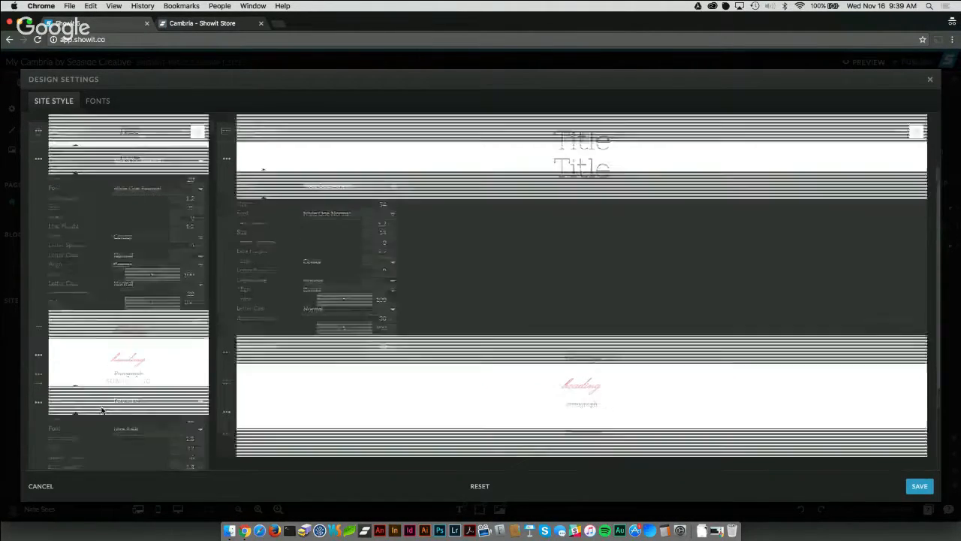
left_click(227, 304)
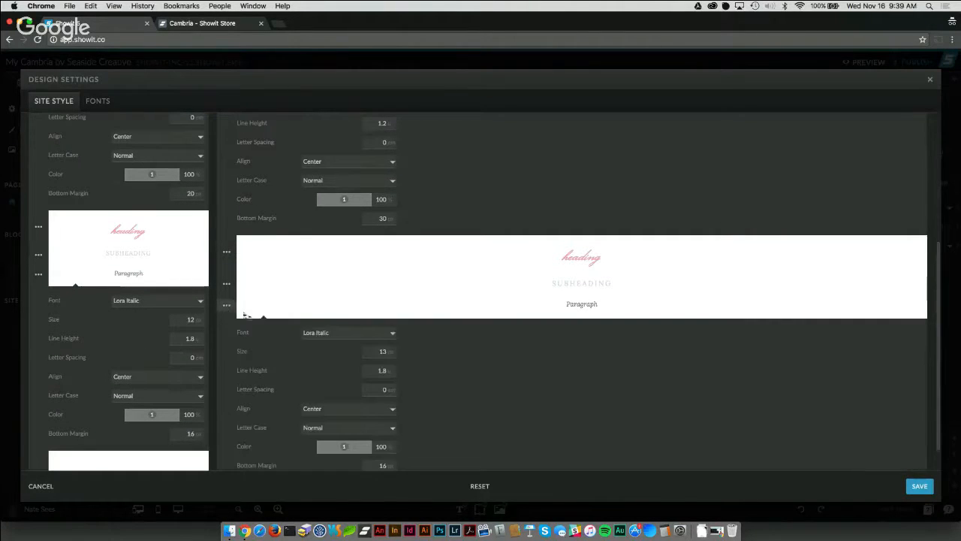
scroll(339, 339, "down", 2)
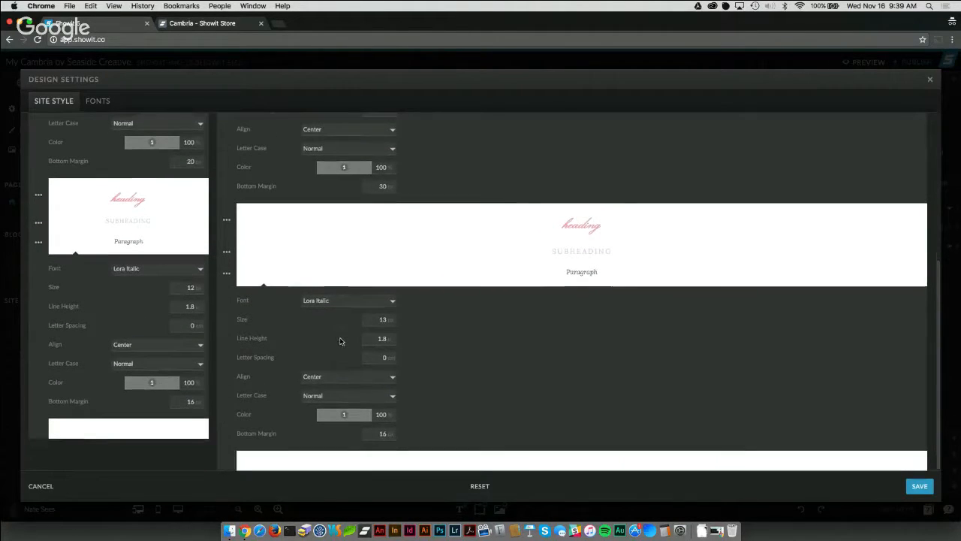
left_click(173, 292)
left_click(386, 319)
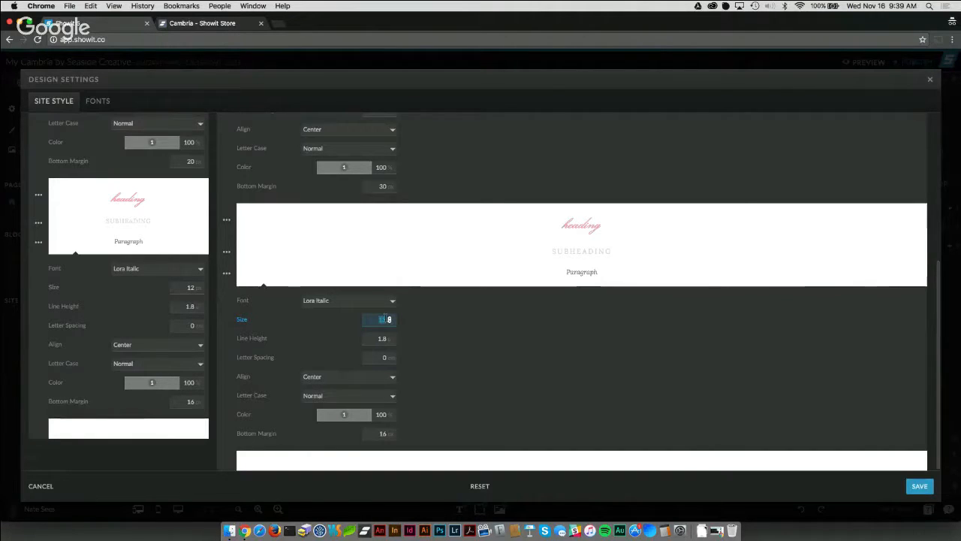
type("14")
left_click(418, 327)
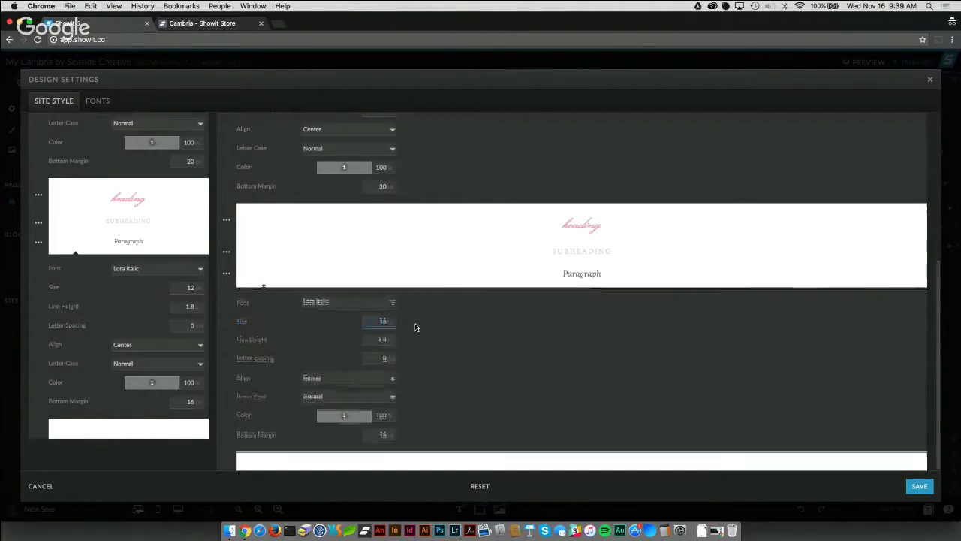
left_click(920, 487)
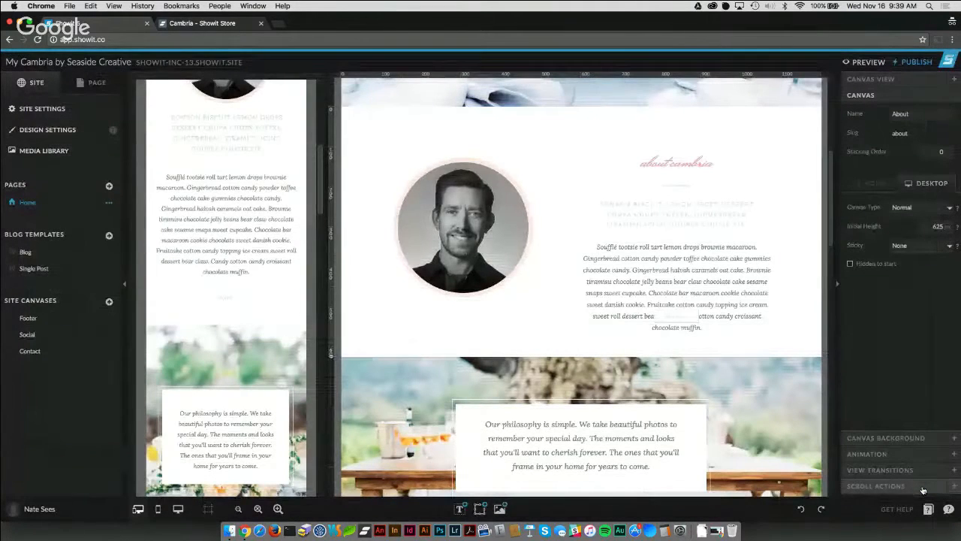
Step: Widen the desktop About paragraph's text box on both sides and move it slightly up, clear of the More button
left_click(710, 259)
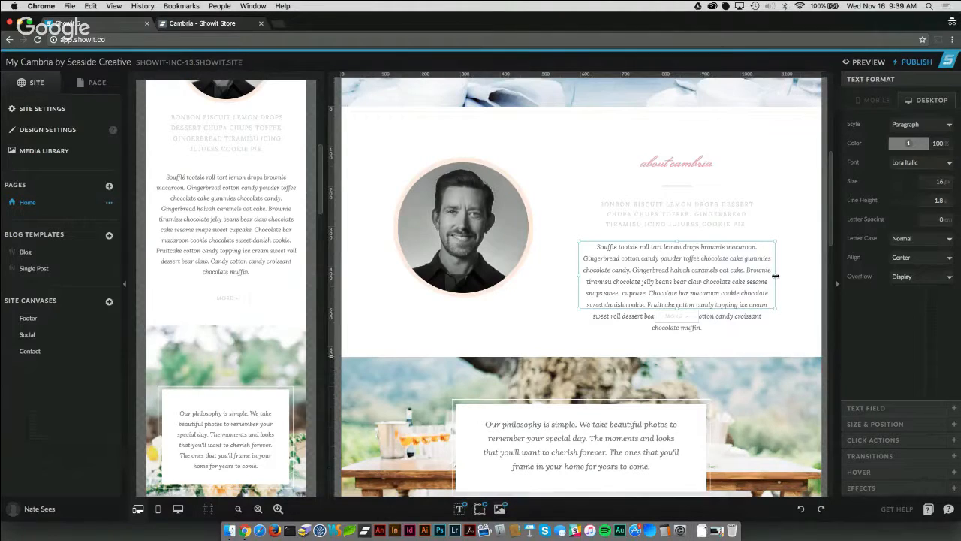
mouse_move(775, 276)
left_mouse_down()
mouse_move(809, 277)
mouse_move(769, 269)
left_mouse_up()
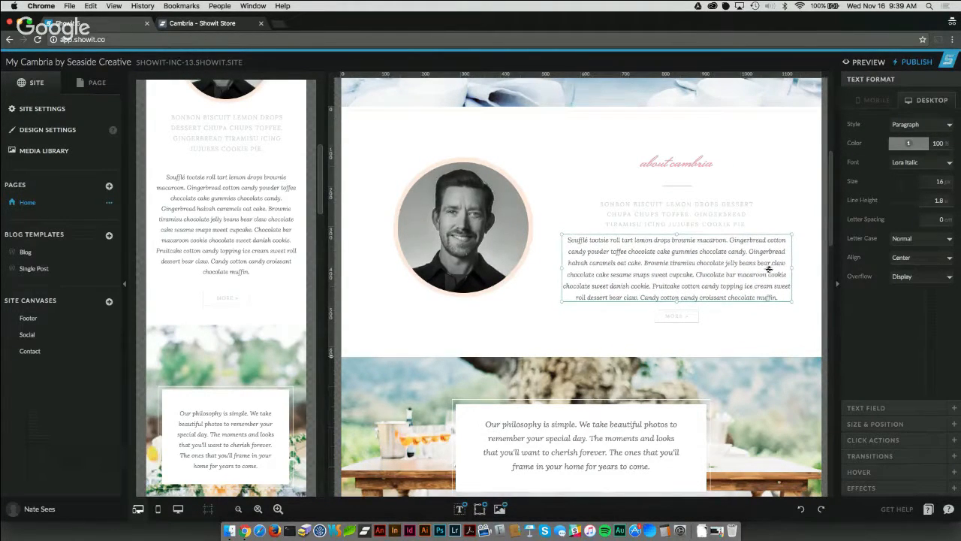
scroll(738, 290, "down", 2)
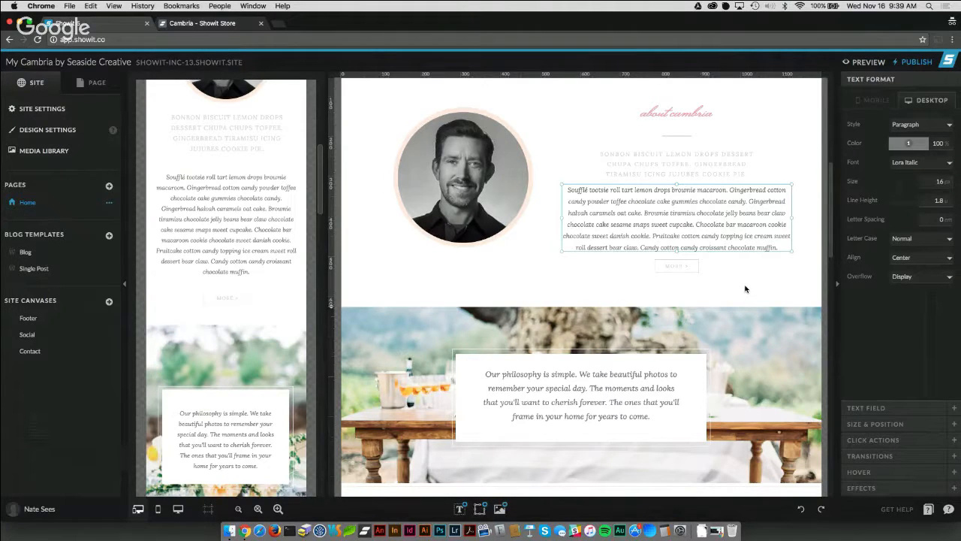
scroll(743, 213, "up", 2)
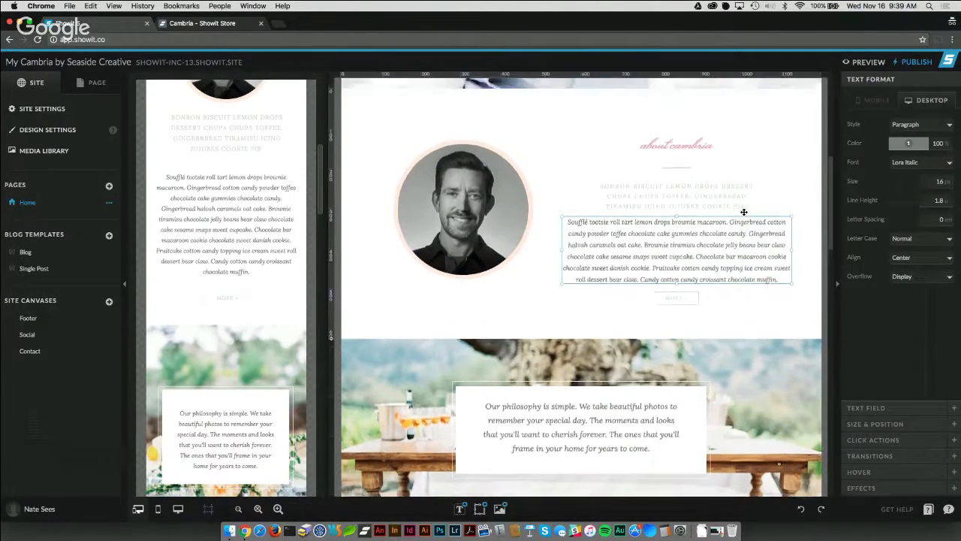
scroll(743, 213, "up", 10)
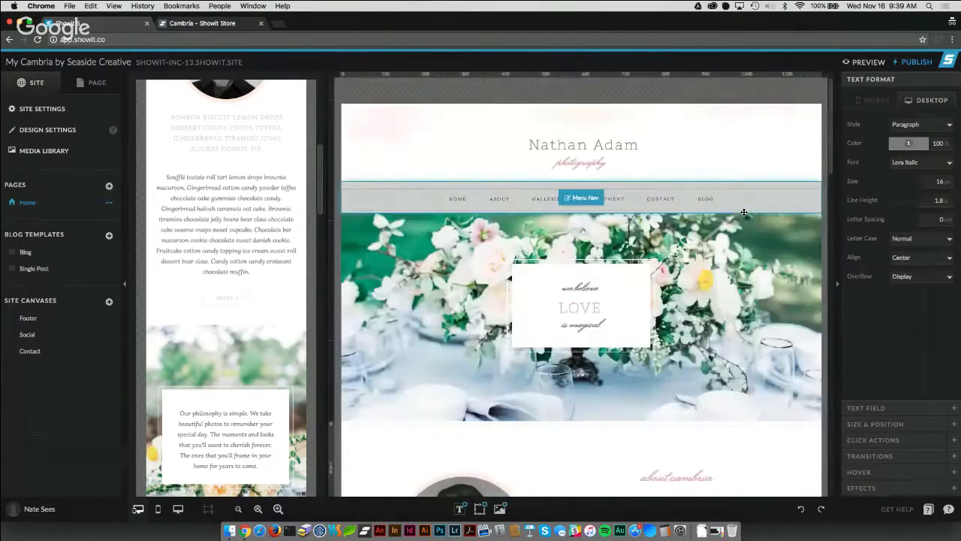
scroll(744, 212, "down", 10)
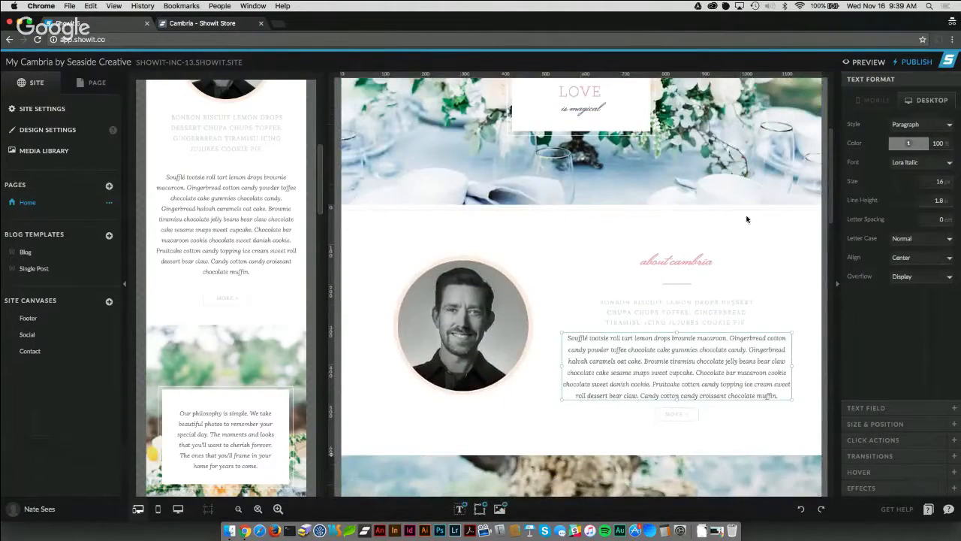
Step: Change the desktop About section's heading text to "about us"
left_click(683, 258)
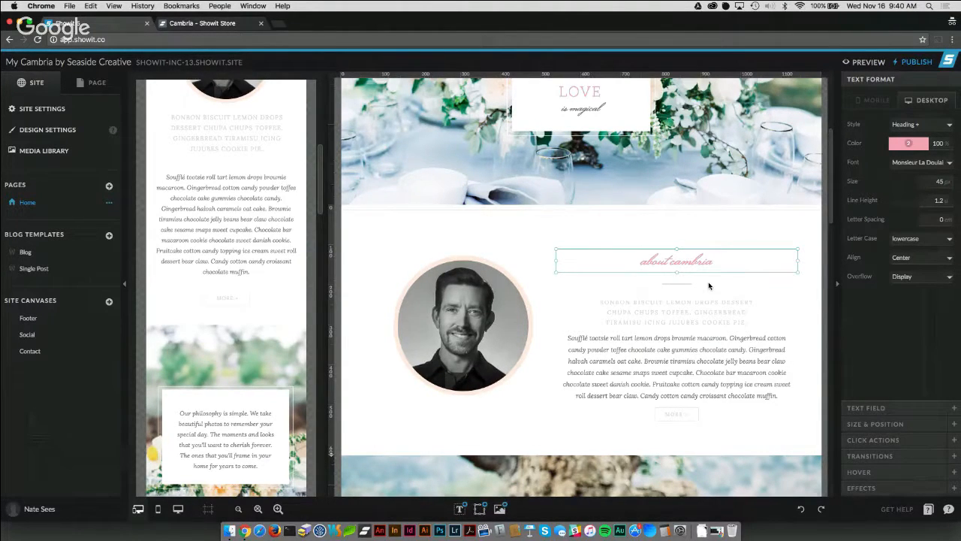
double_click(695, 264)
left_click_drag(671, 263, 801, 246)
type("us")
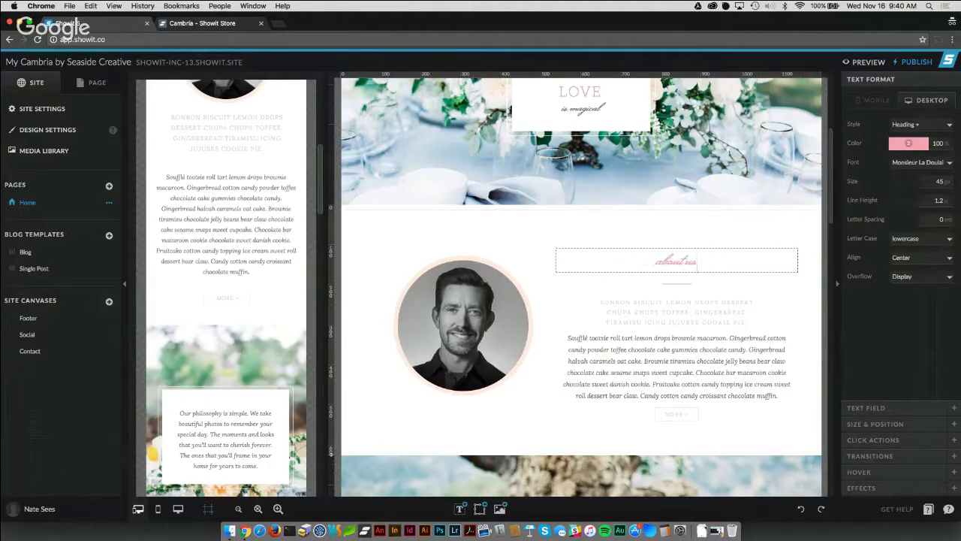
key("Escape")
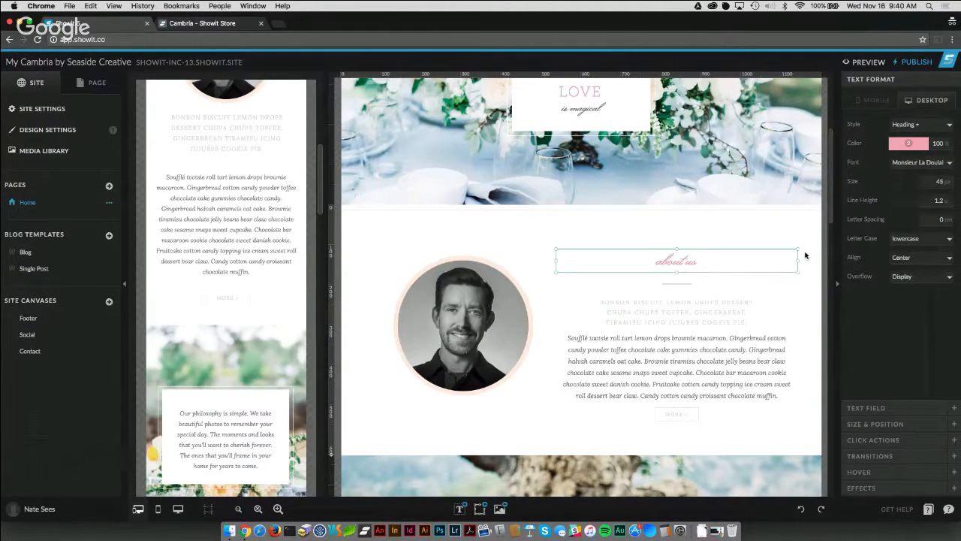
Step: Examine the palette color assigned to the "about us" heading and compare it with the galleries and investment headings
left_click(926, 145)
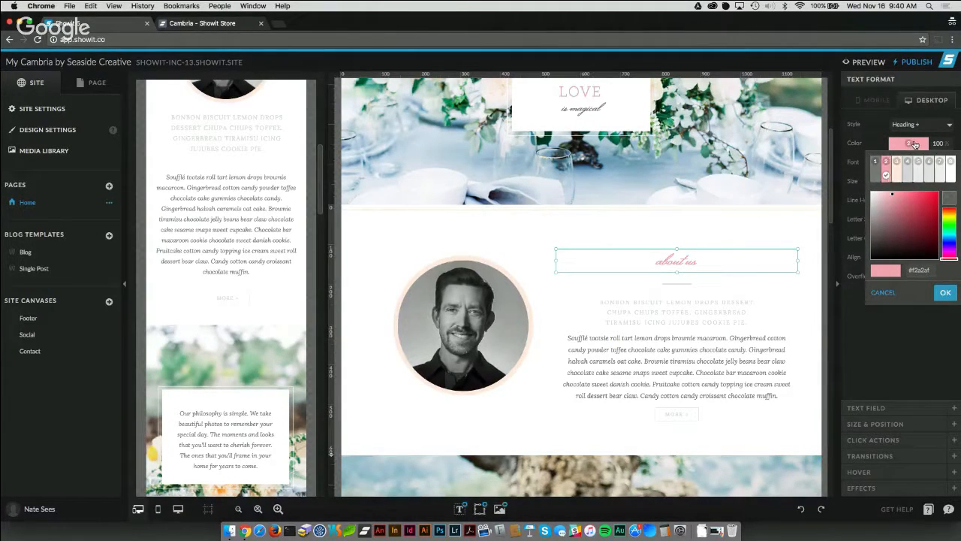
left_click(883, 292)
scroll(695, 308, "down", 5)
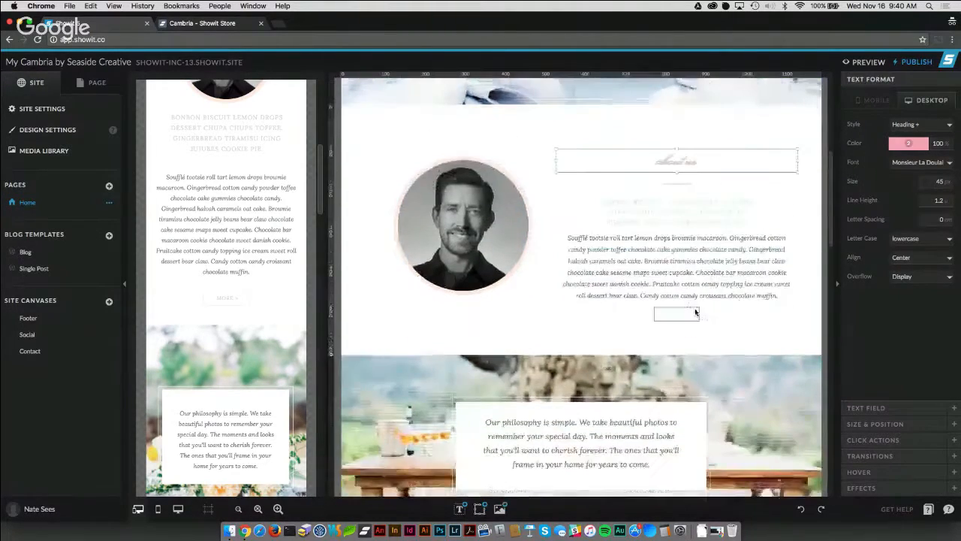
scroll(695, 308, "down", 2)
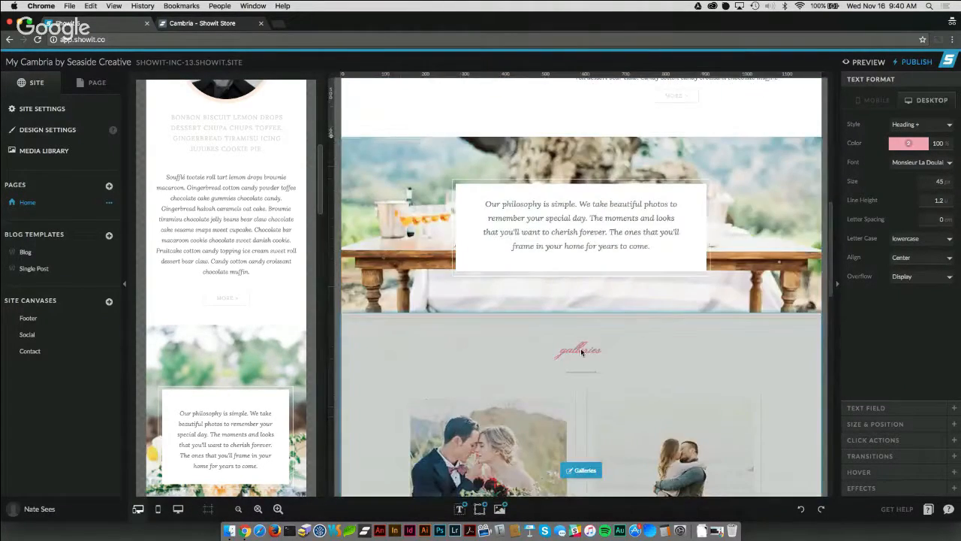
left_click(580, 352)
left_click(582, 352)
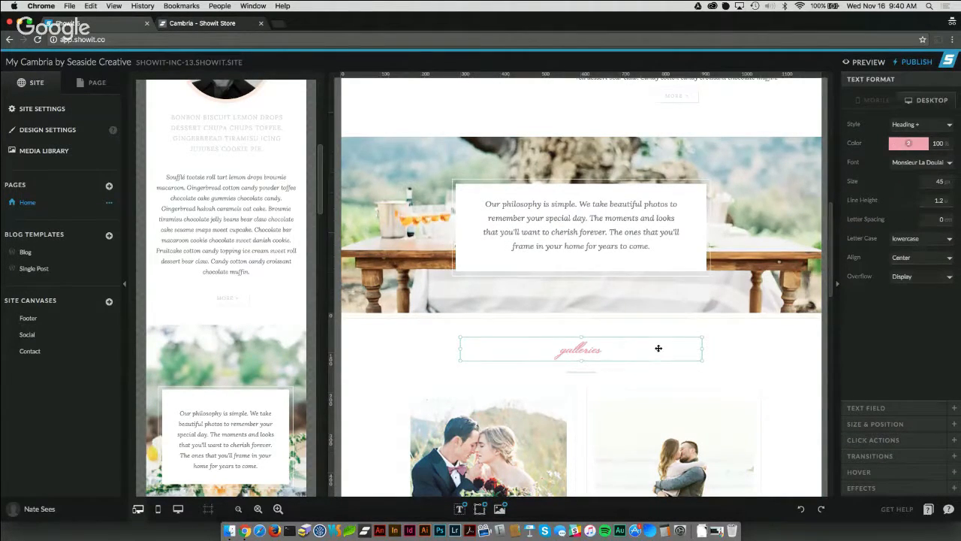
scroll(658, 349, "down", 10)
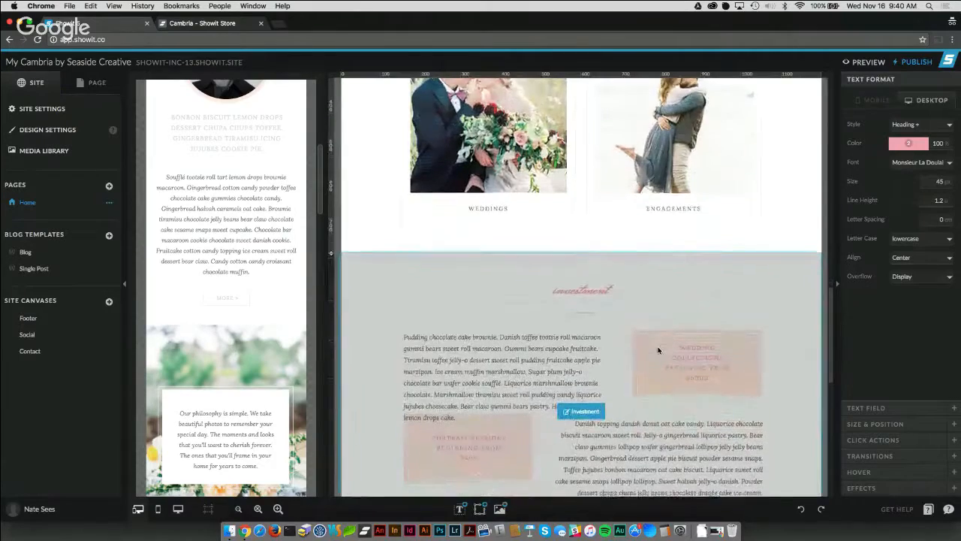
scroll(659, 350, "up", 15)
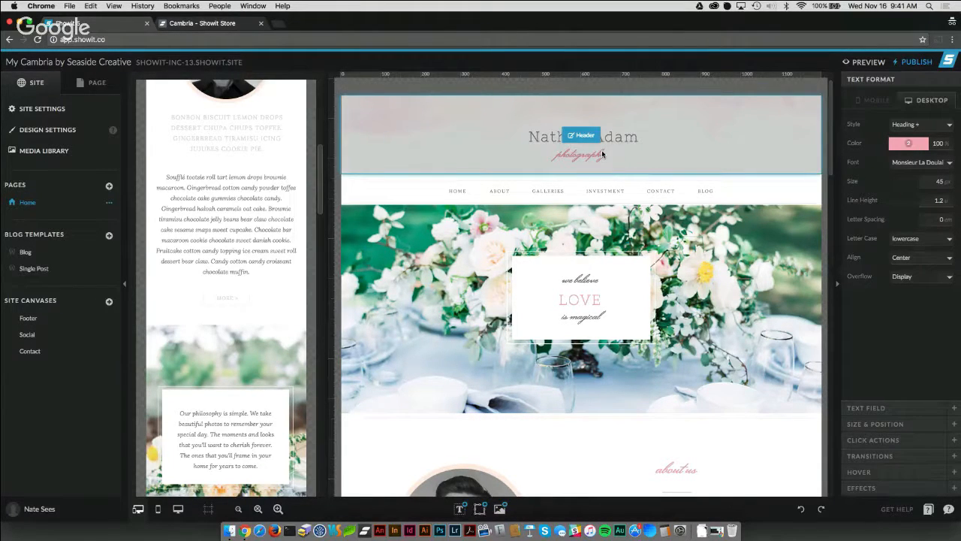
Step: Set color 2 of the site-wide palette to the saved Half Baked swatch, #84BDD1, save, and review the headings down the page
left_click(68, 131)
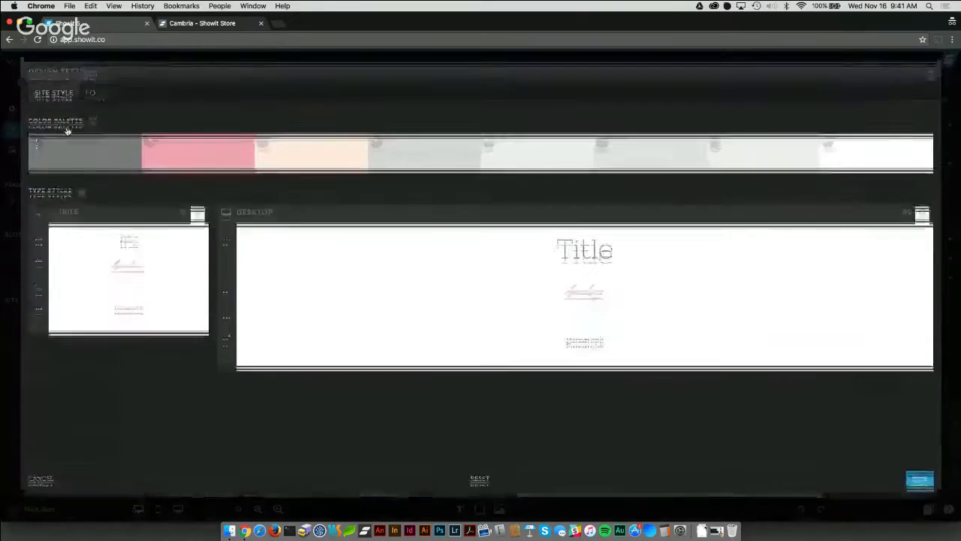
left_click(209, 159)
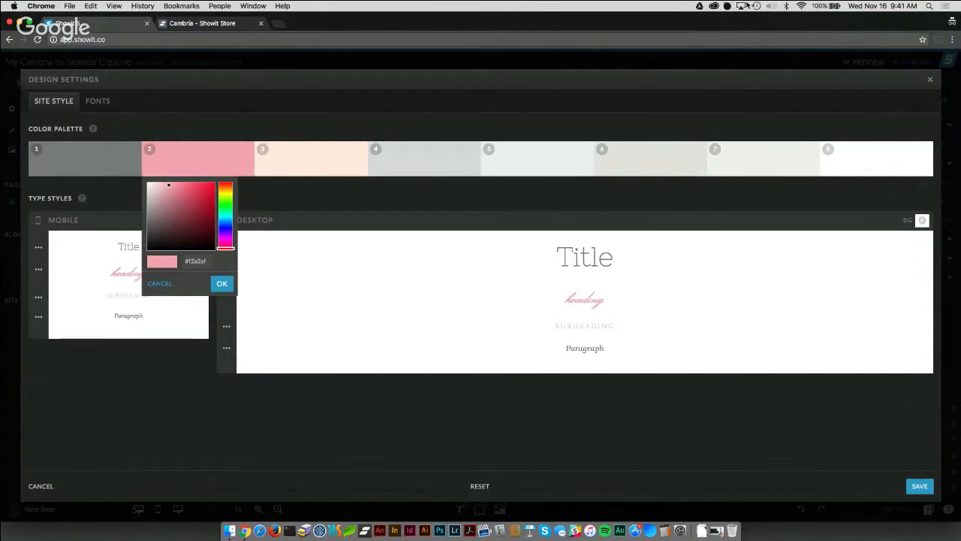
left_click(727, 6)
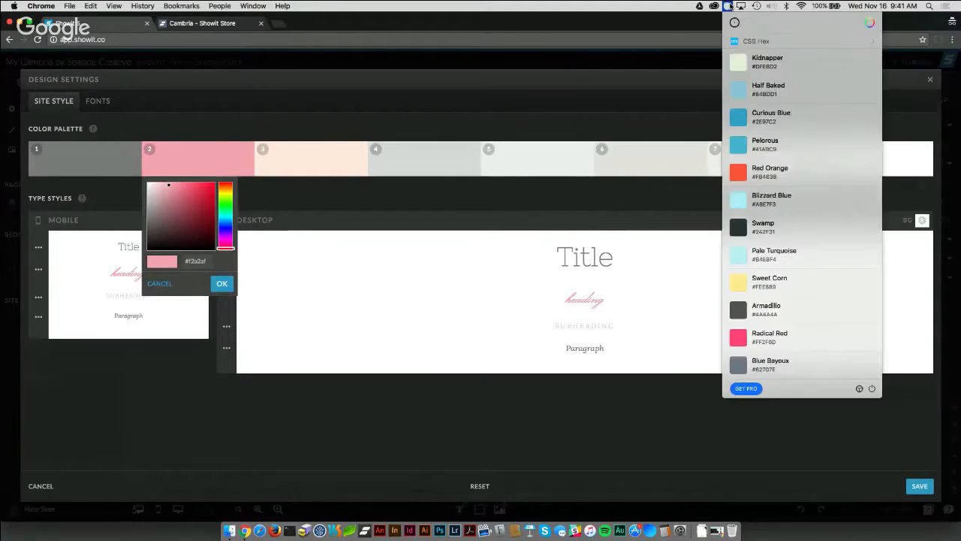
left_click(772, 88)
triple_click(196, 261)
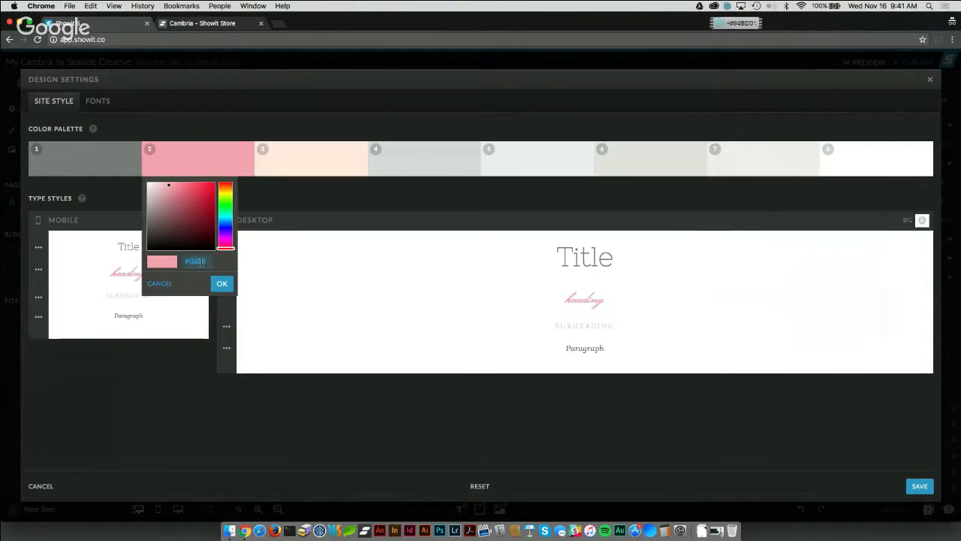
key("super+v")
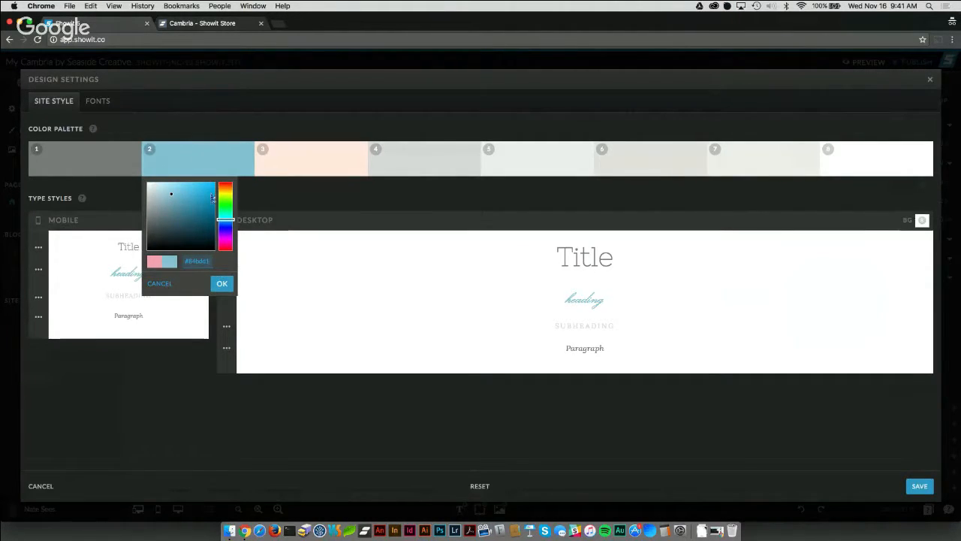
left_click(221, 286)
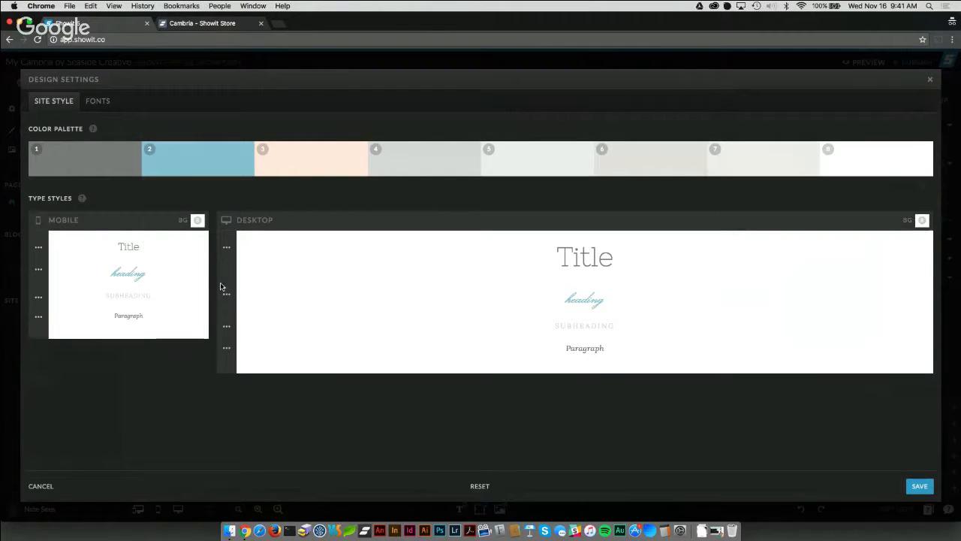
left_click(920, 487)
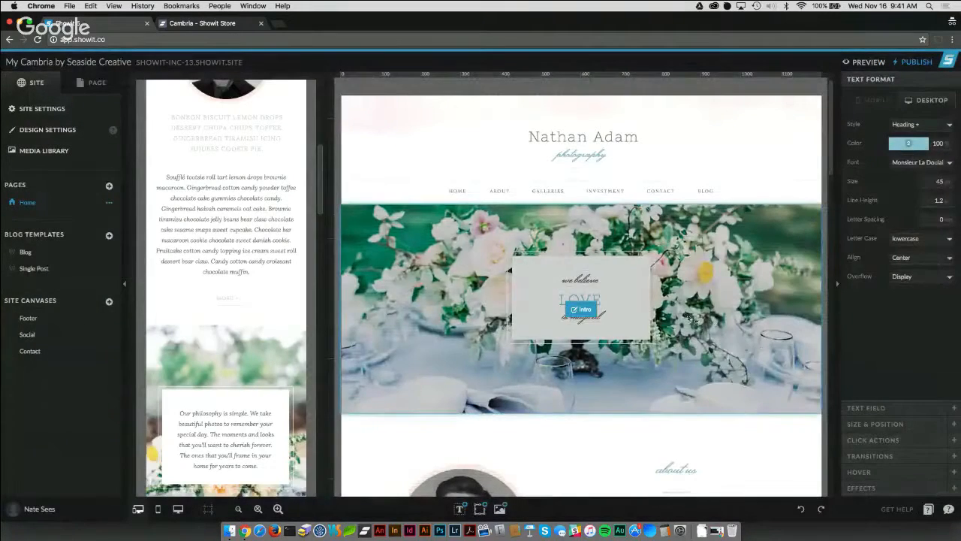
scroll(644, 300, "down", 1)
scroll(645, 301, "down", 10)
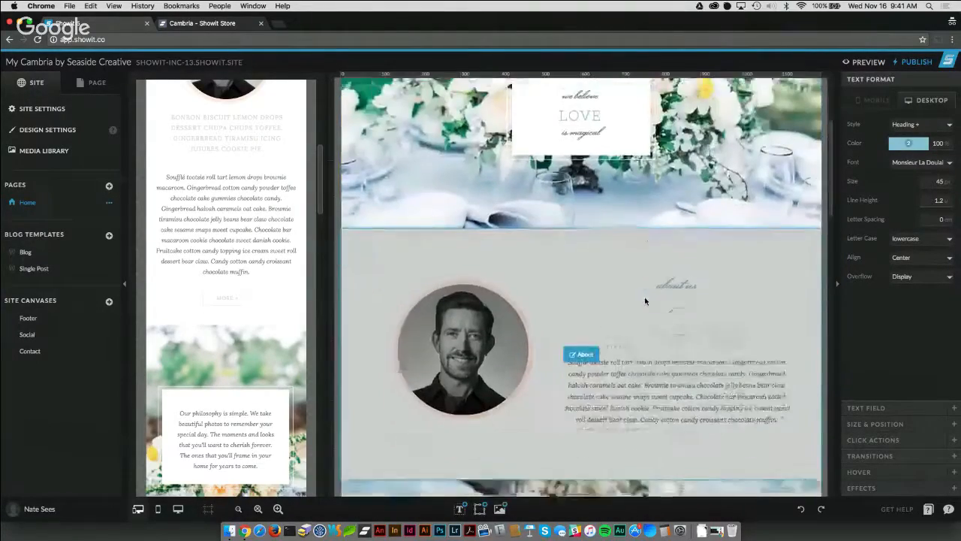
scroll(646, 301, "down", 10)
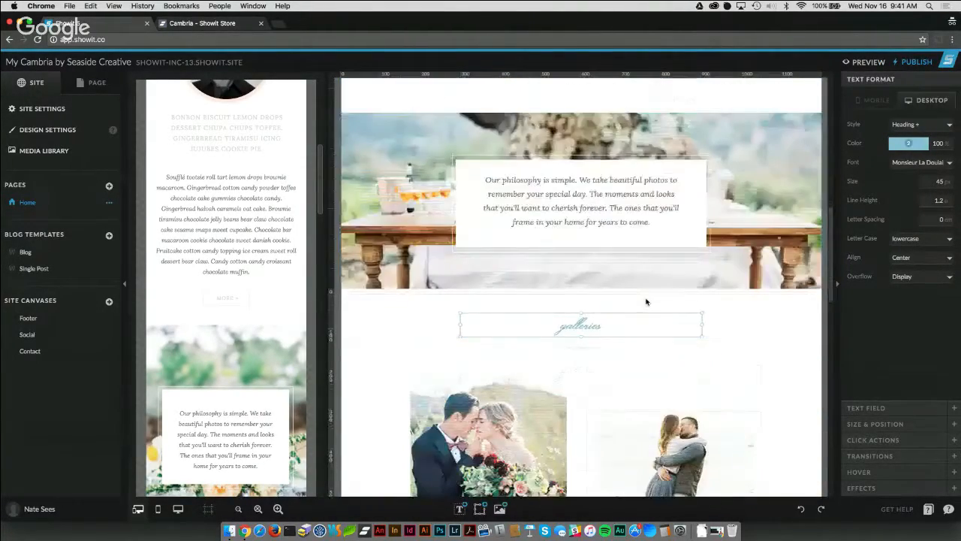
scroll(647, 302, "down", 10)
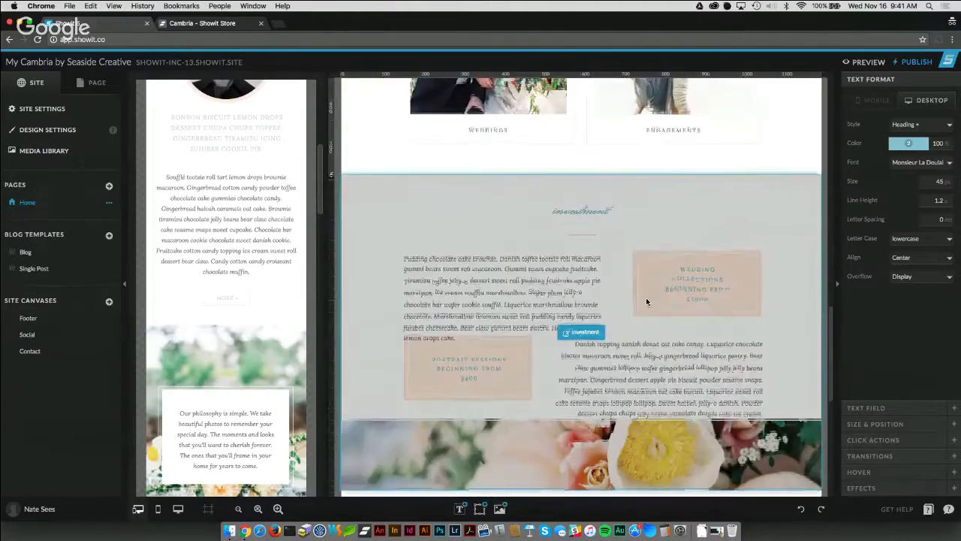
Step: Review where the blue palette color appears across the desktop page, from the investment and contact sections up to the header
scroll(646, 302, "down", 3)
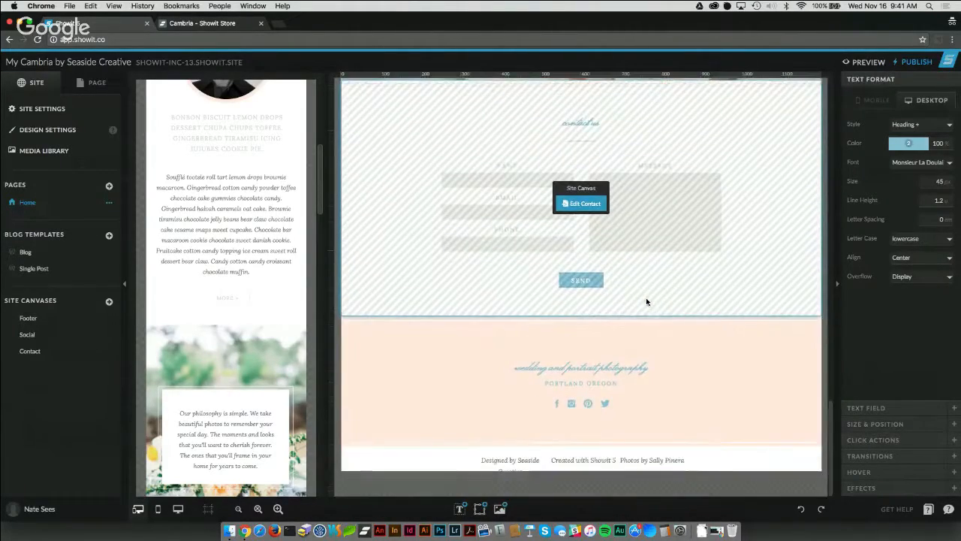
scroll(647, 302, "up", 4)
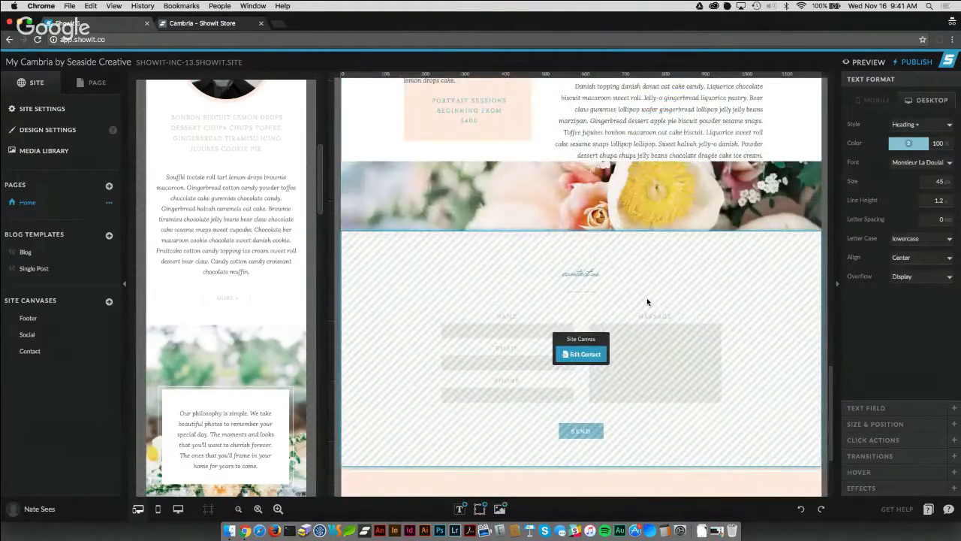
scroll(647, 302, "up", 6)
scroll(649, 302, "up", 6)
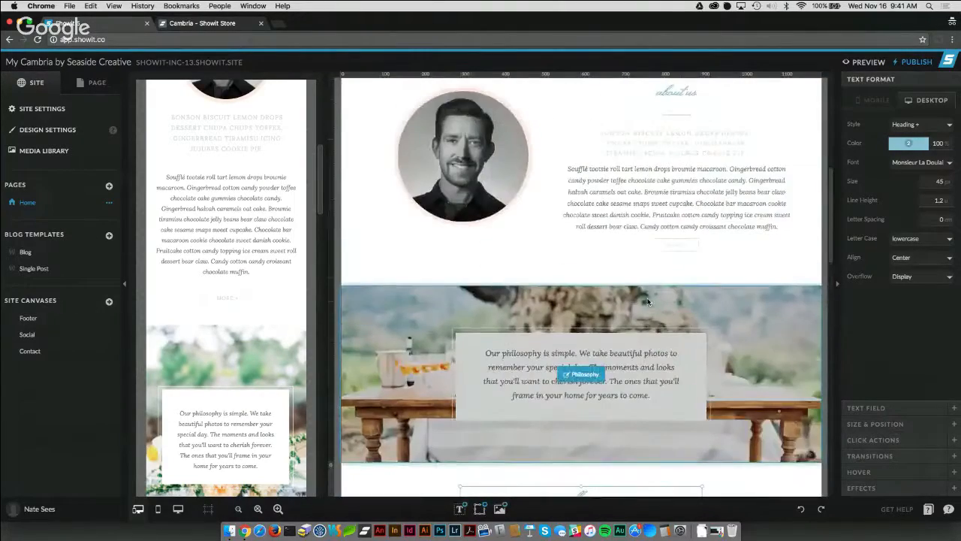
scroll(470, 249, "down", 6)
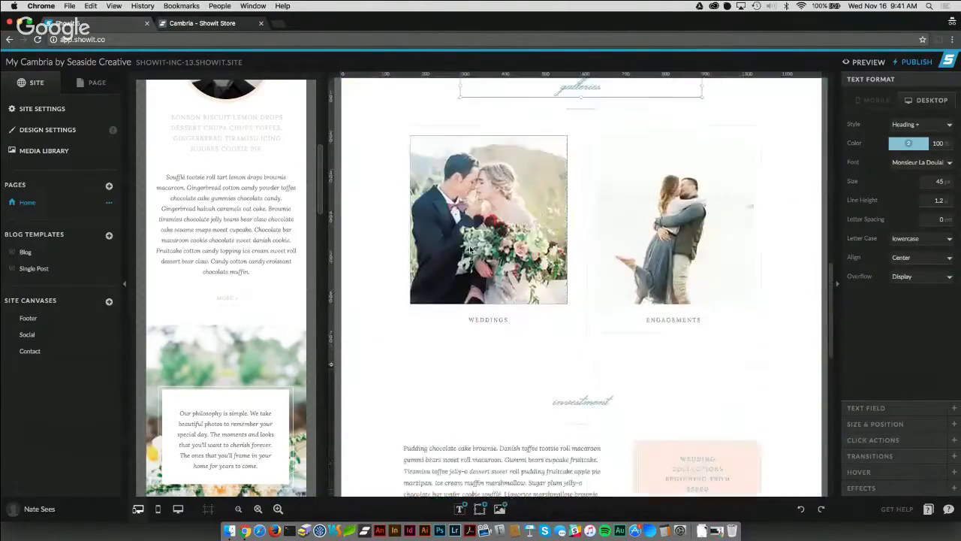
scroll(681, 375, "up", 6)
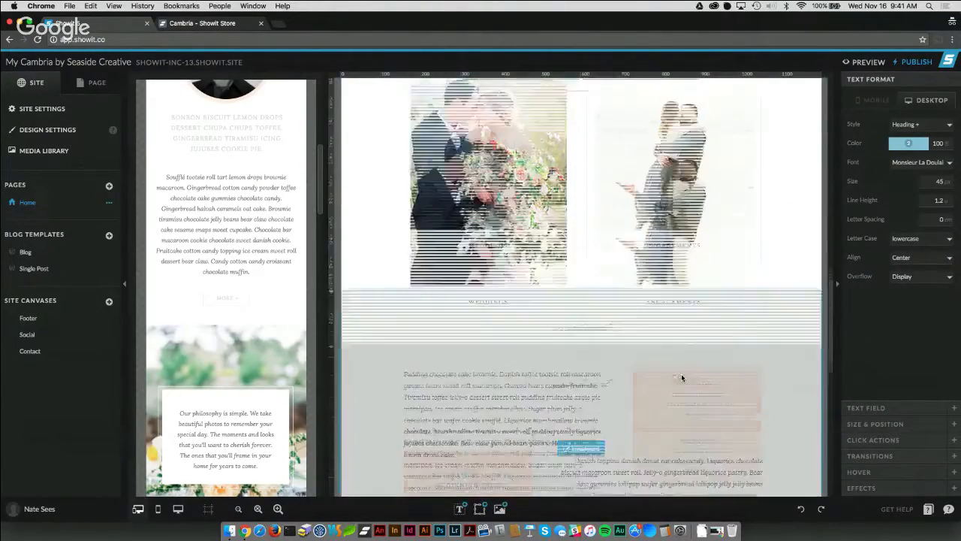
scroll(681, 375, "up", 5)
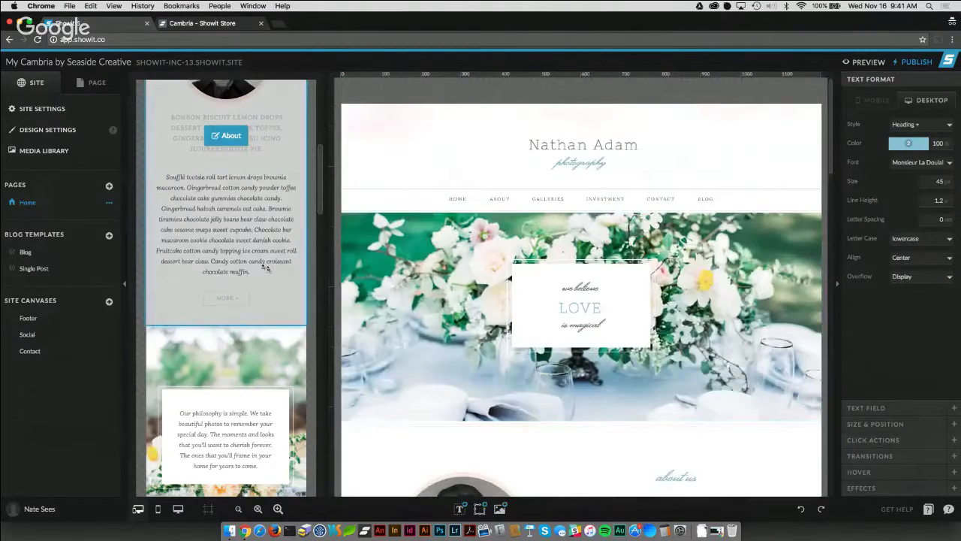
Step: Set color 3 of the site-wide palette to the saved Kidnapper swatch, #DFEBD2, and save the design settings
left_click(66, 136)
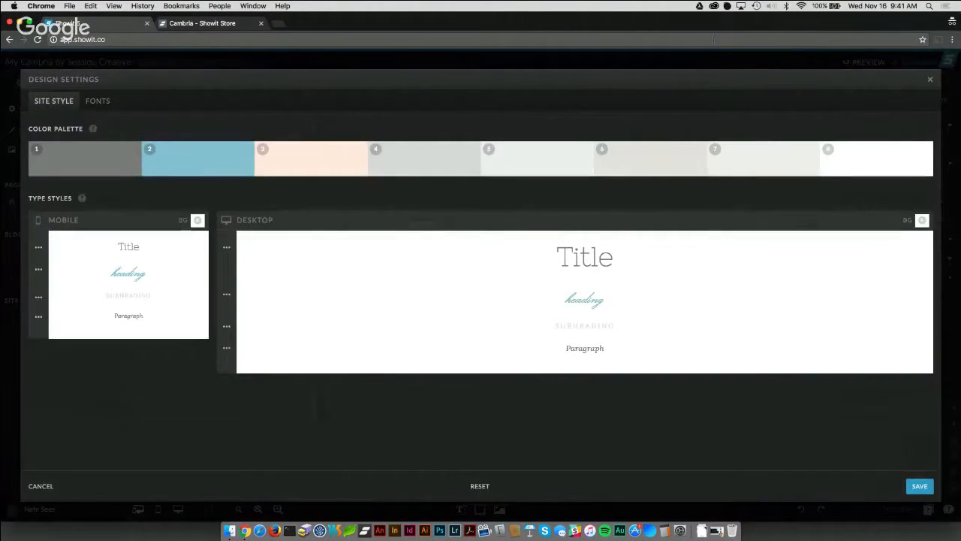
left_click(730, 8)
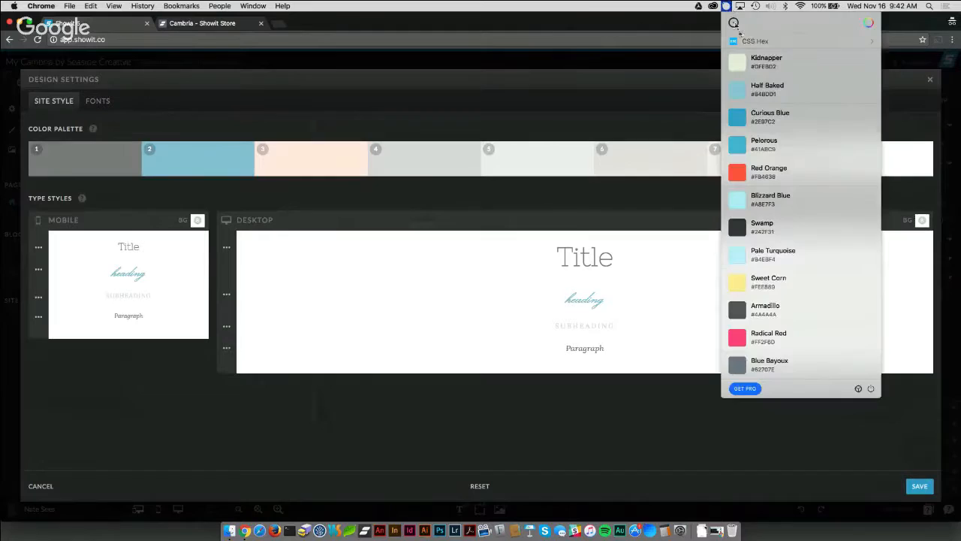
left_click(772, 66)
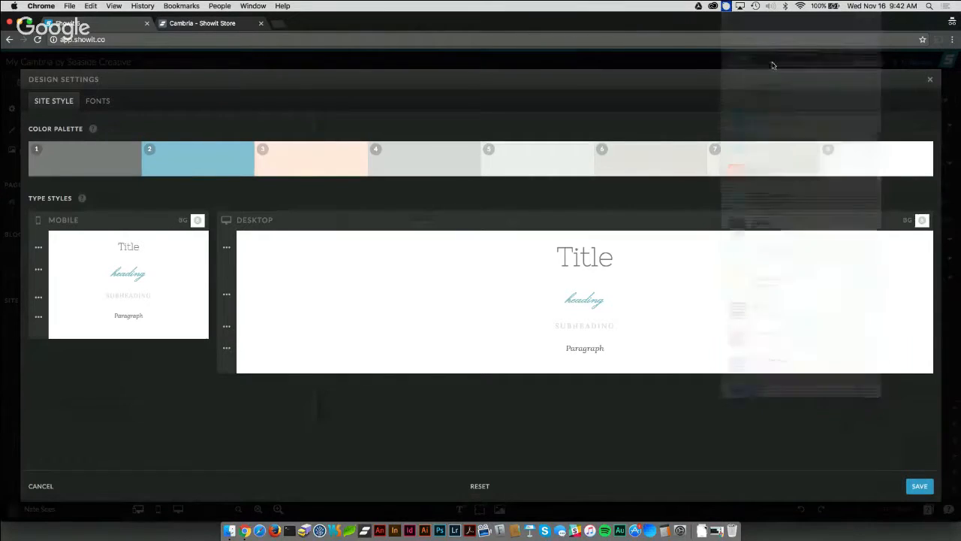
left_click(291, 159)
left_click(316, 261)
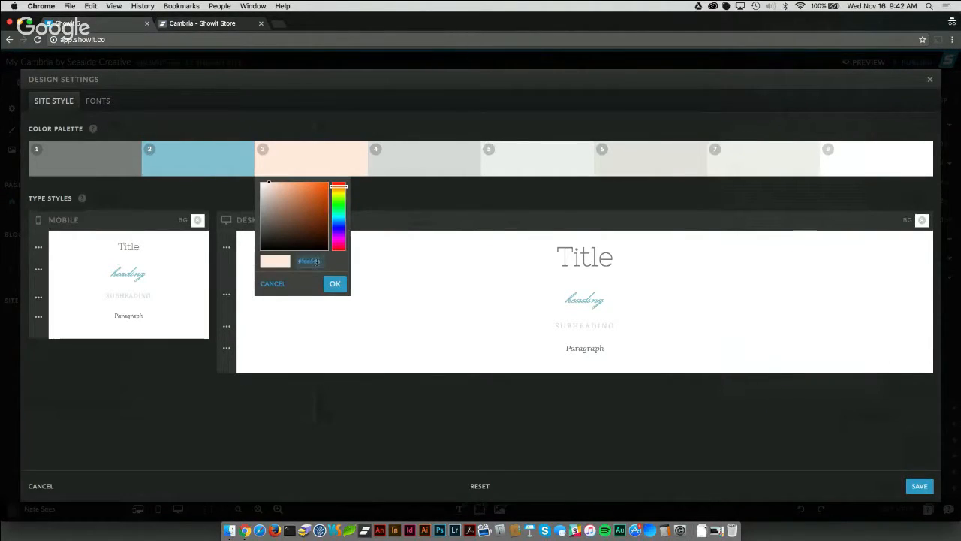
type("#dfebd2")
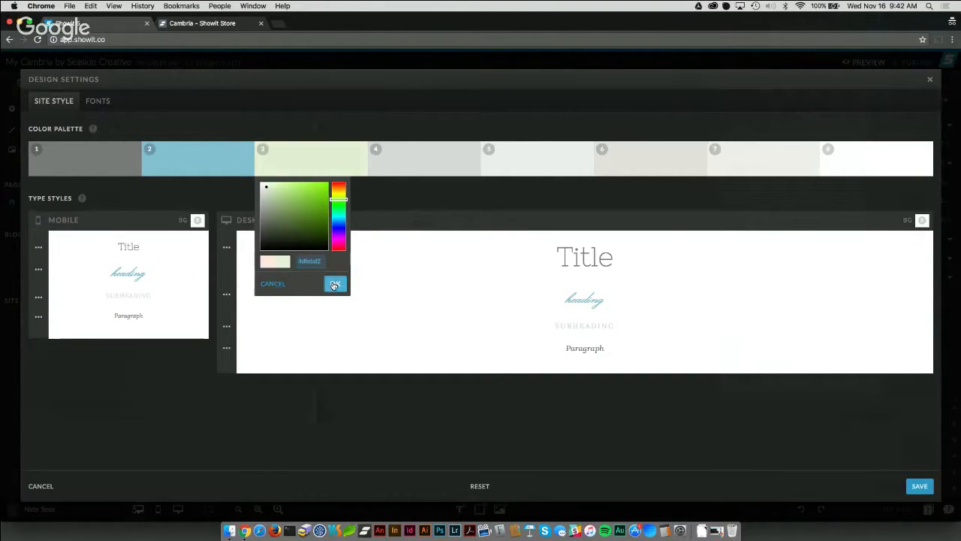
left_click(332, 284)
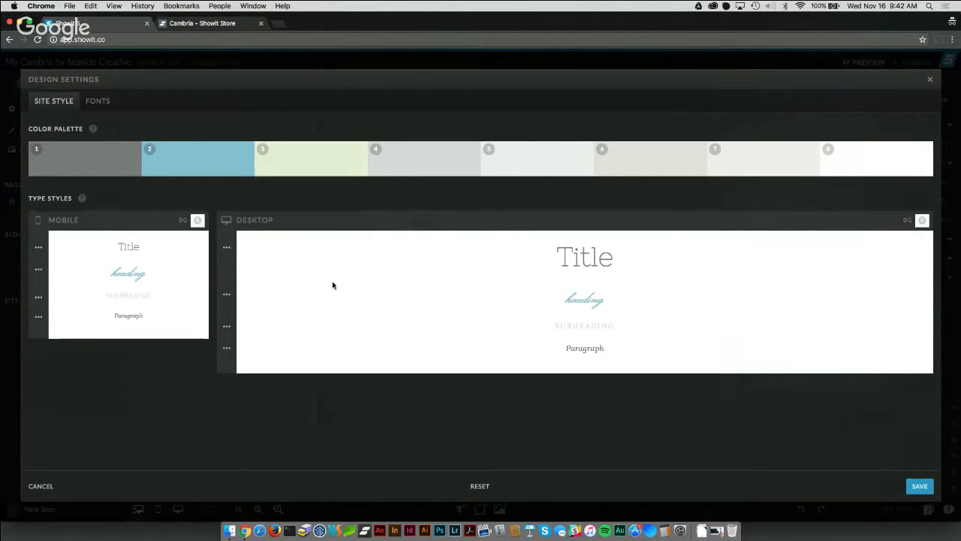
left_click(924, 488)
Step: Review the use of color 3 down the desktop page and examine the text format of the header's "photography" tagline
scroll(638, 352, "down", 8)
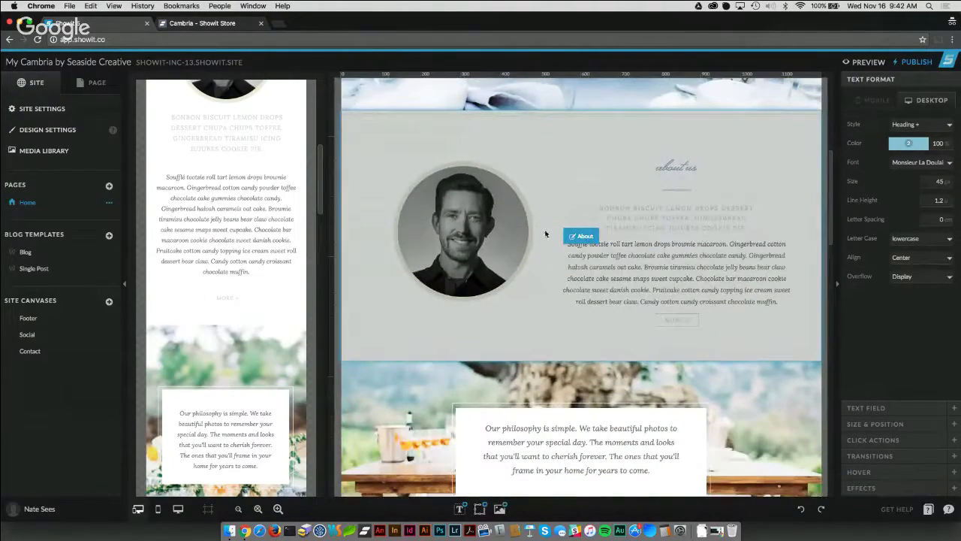
scroll(539, 250, "down", 4)
scroll(539, 250, "down", 6)
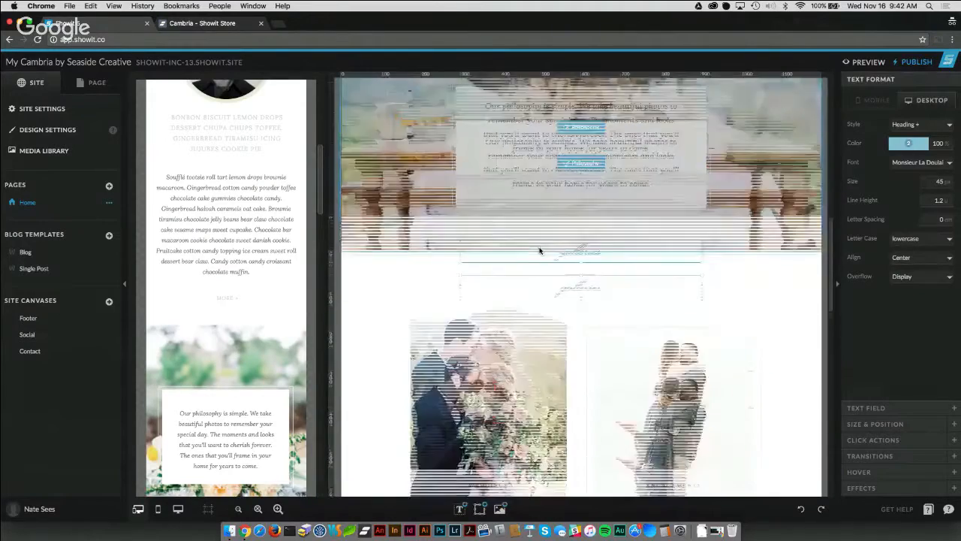
scroll(540, 250, "down", 3)
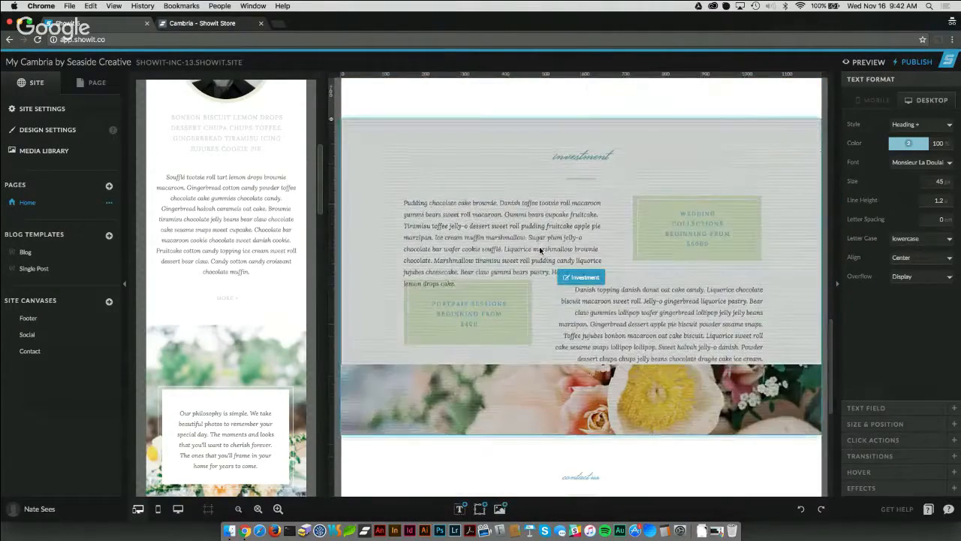
scroll(595, 272, "up", 7)
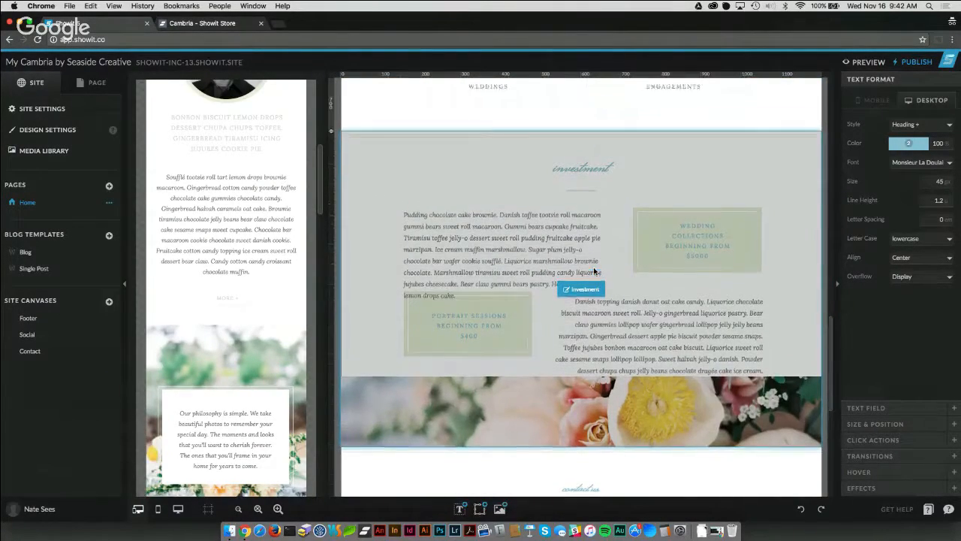
scroll(594, 272, "up", 10)
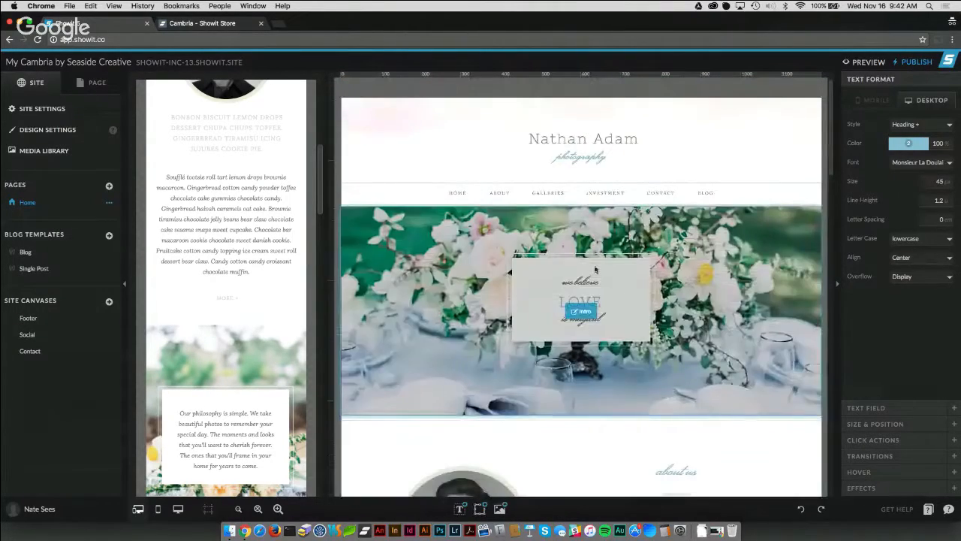
left_click(593, 154)
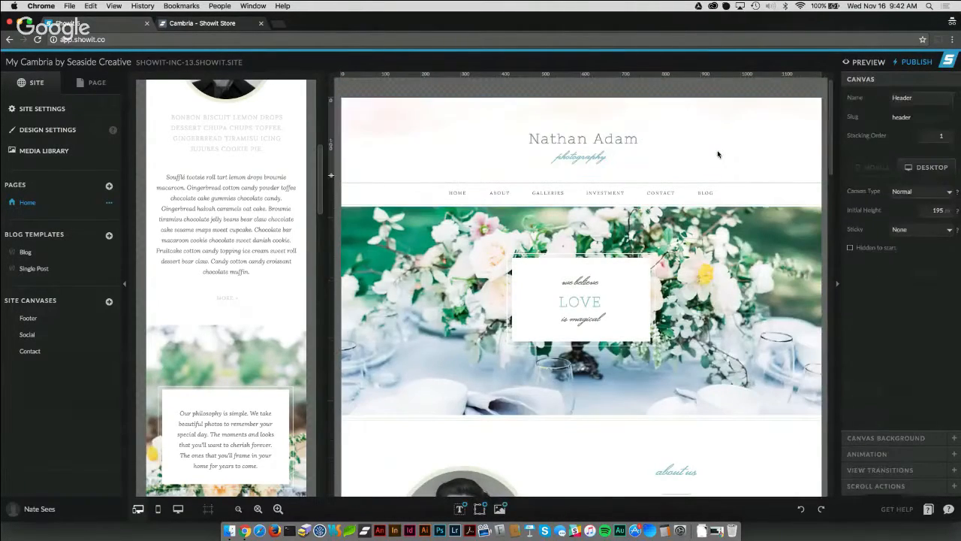
left_click(594, 155)
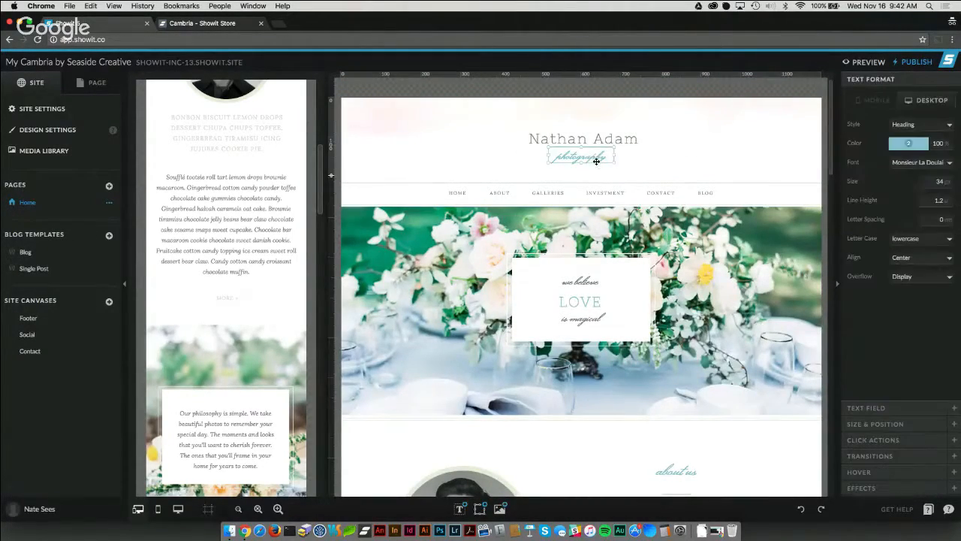
left_click(663, 164)
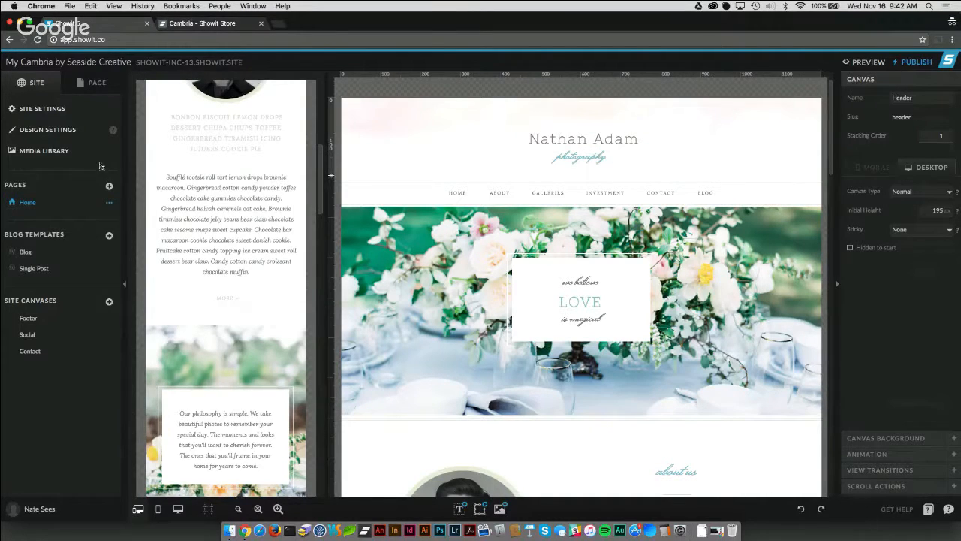
Step: Open the mobile Title type style in the site-wide design settings and examine which fonts it can use
left_click(69, 132)
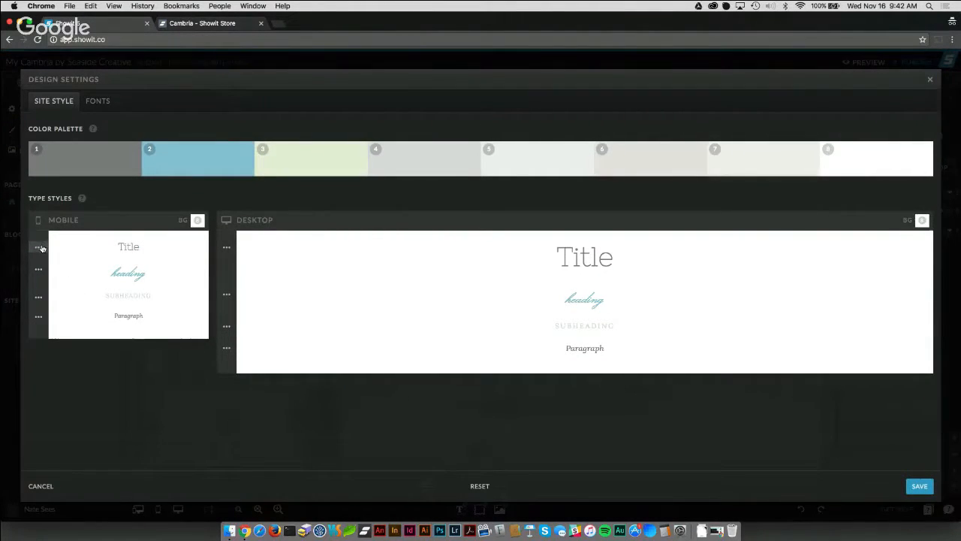
left_click(39, 251)
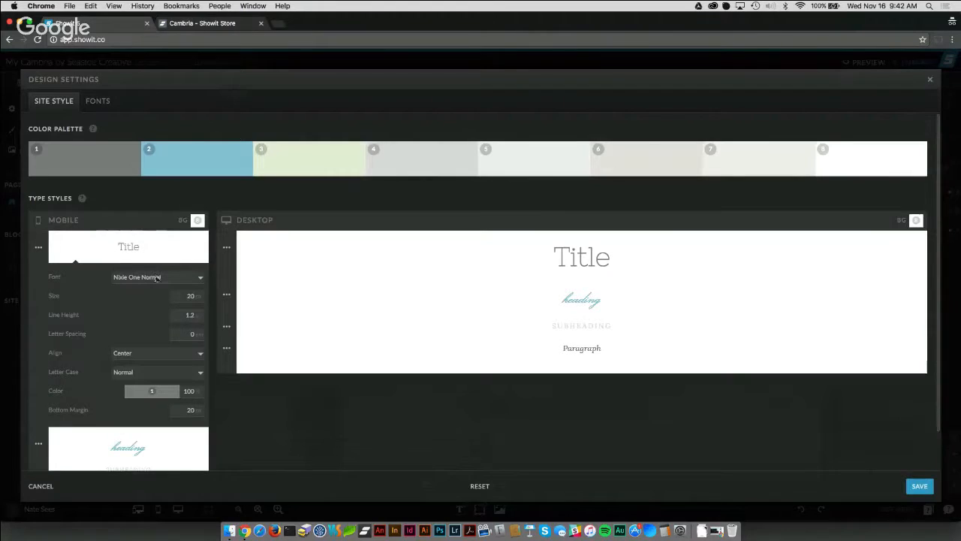
left_click(192, 277)
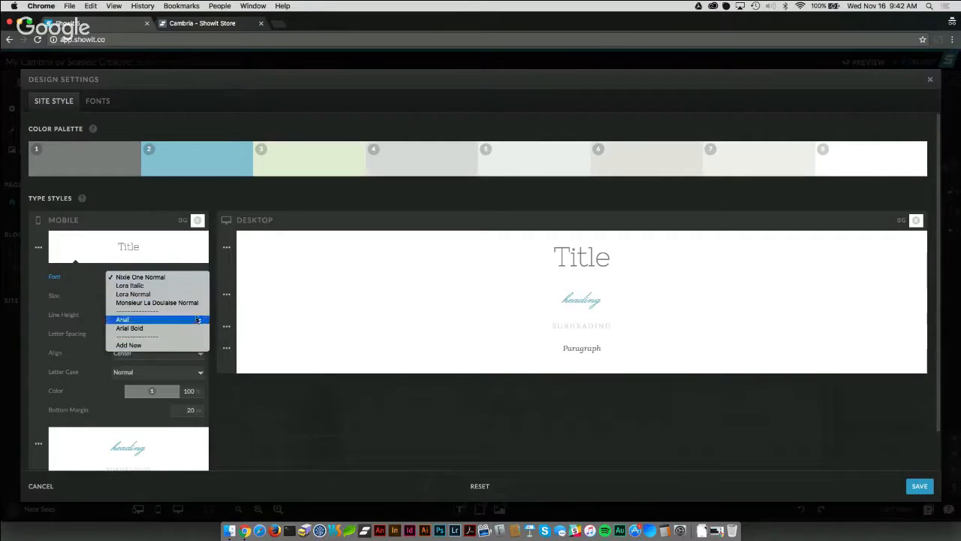
left_click(214, 268)
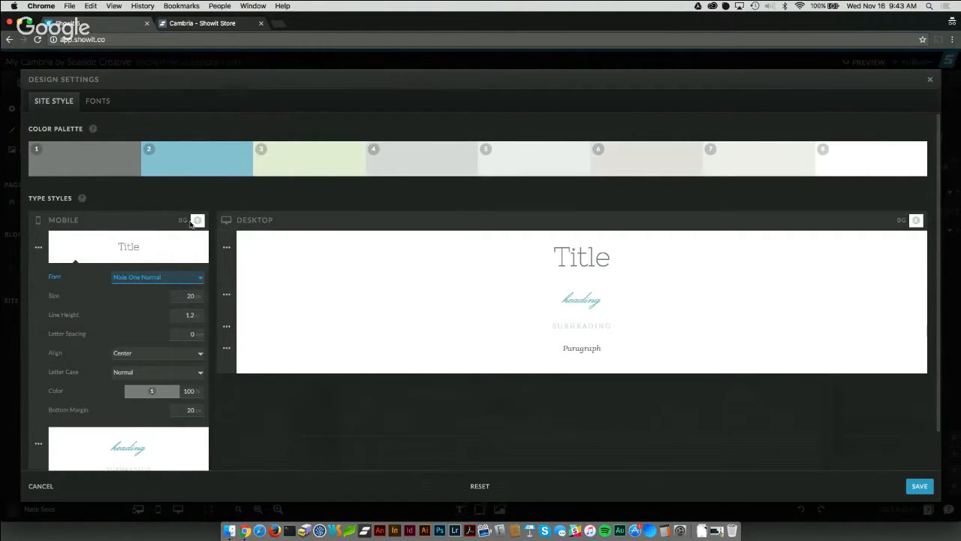
Step: Add the Google font Oswald in Normal style to the site's selected fonts
left_click(98, 101)
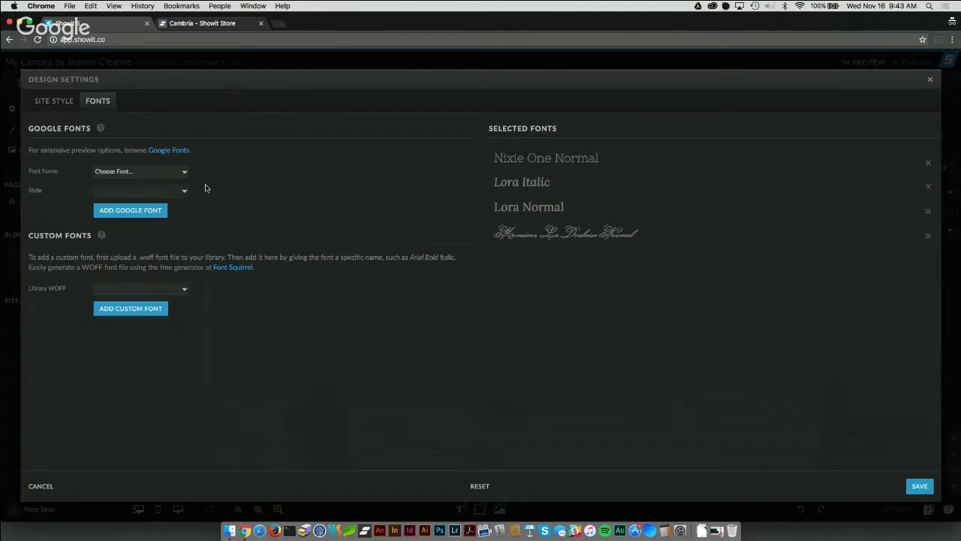
left_click(184, 172)
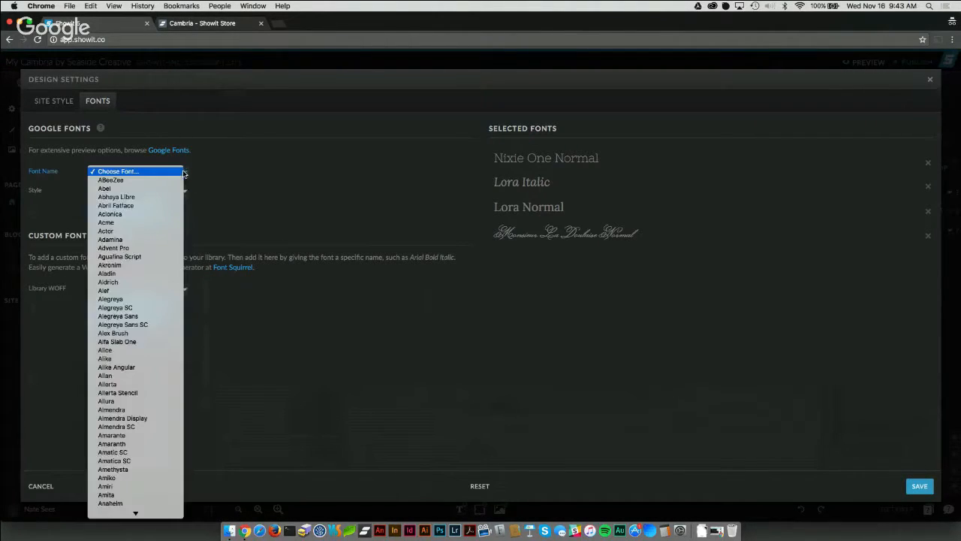
type("os")
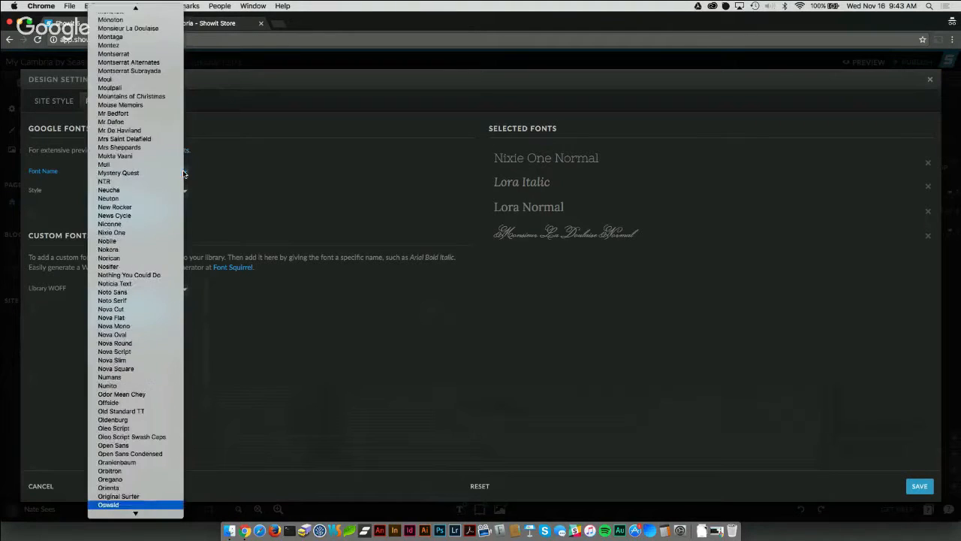
key("Return")
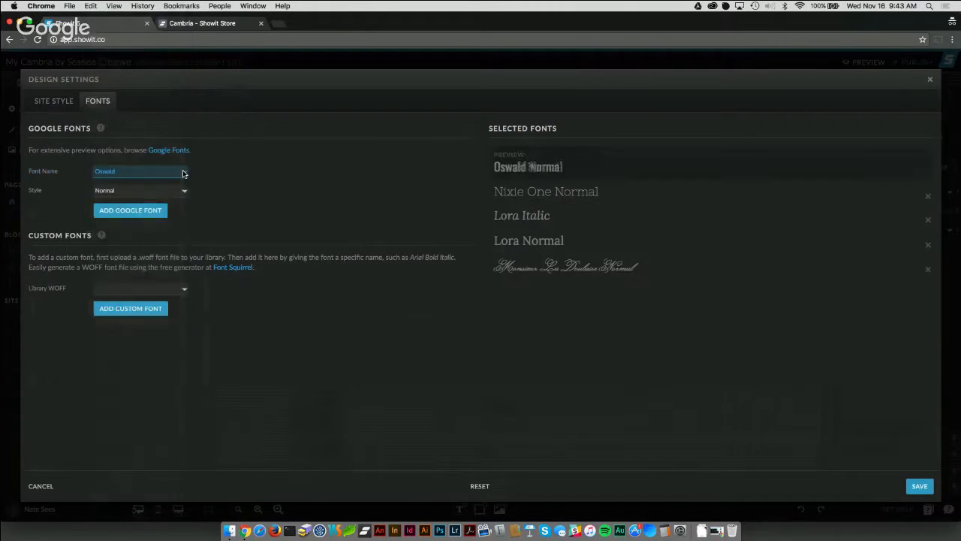
left_click(178, 172)
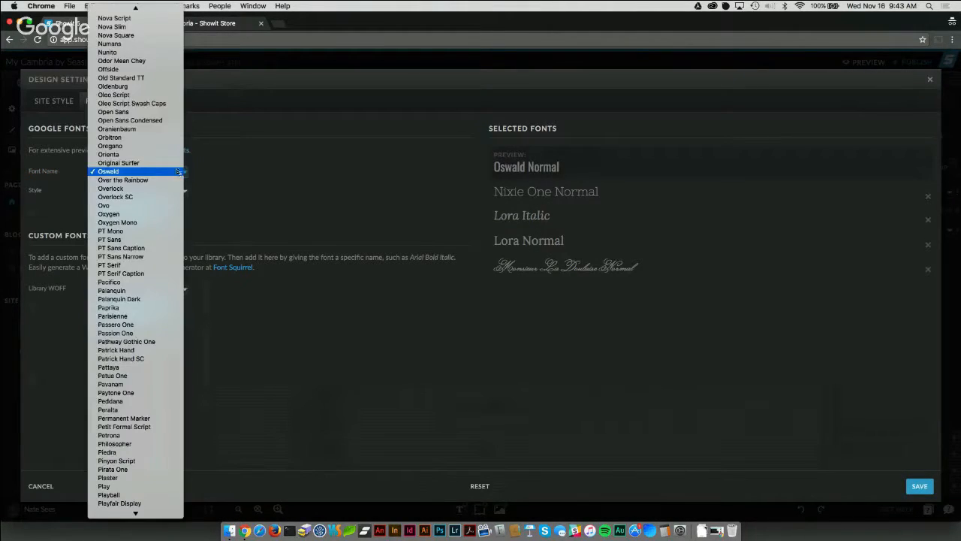
left_click(230, 177)
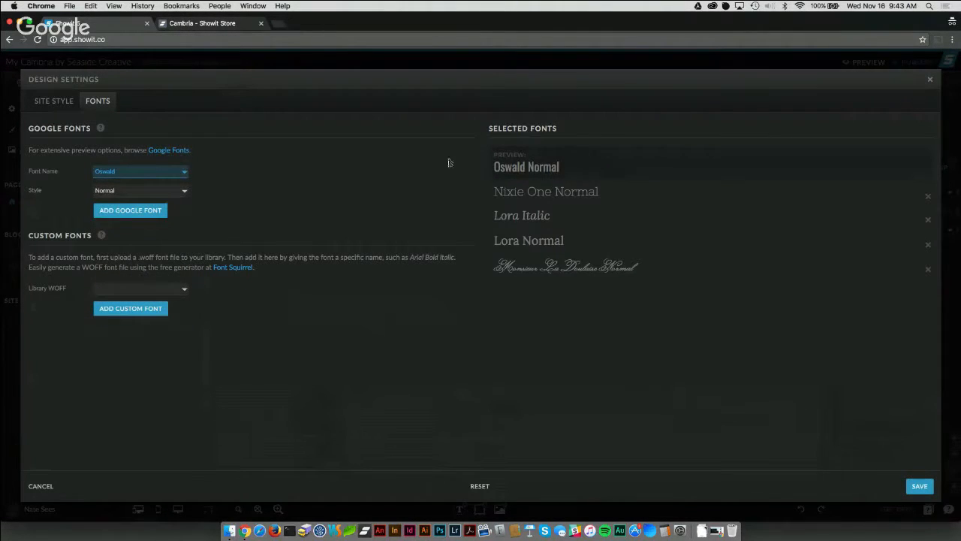
left_click(151, 214)
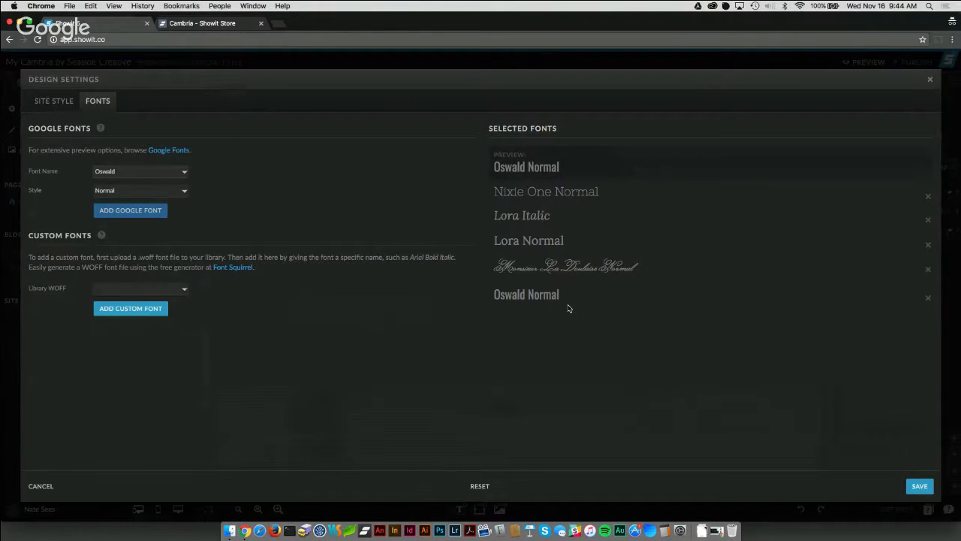
Step: Add the Google font Permanent Marker in Normal style to the site's selected fonts
left_click(184, 173)
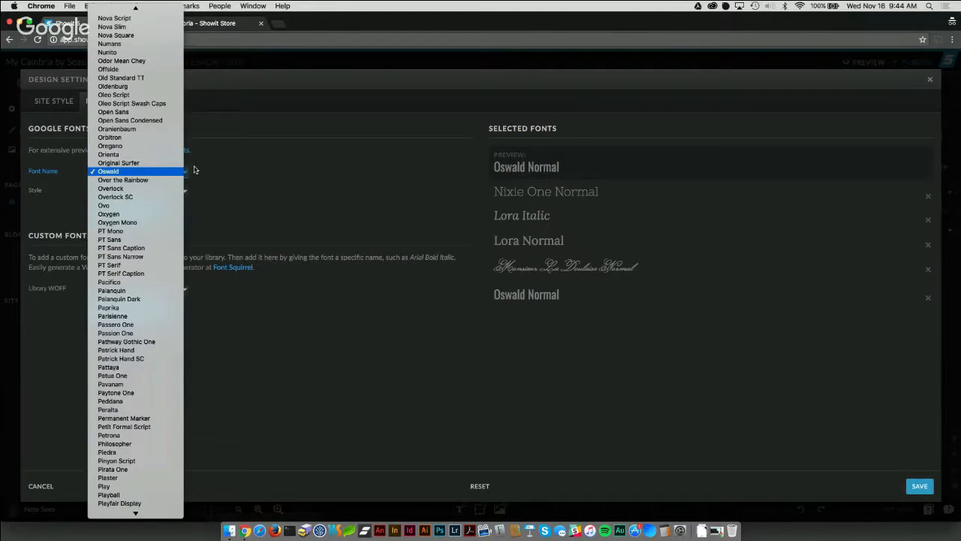
type("per")
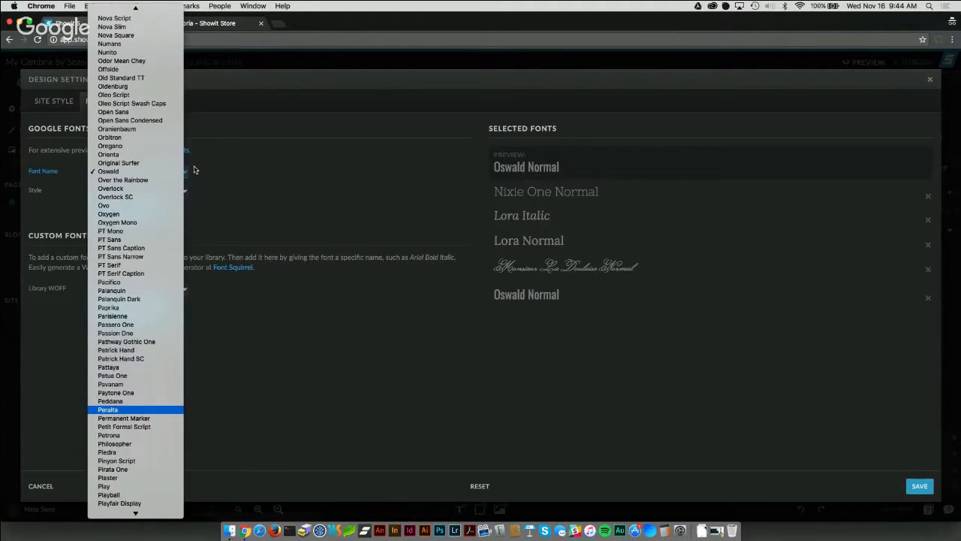
left_click(167, 418)
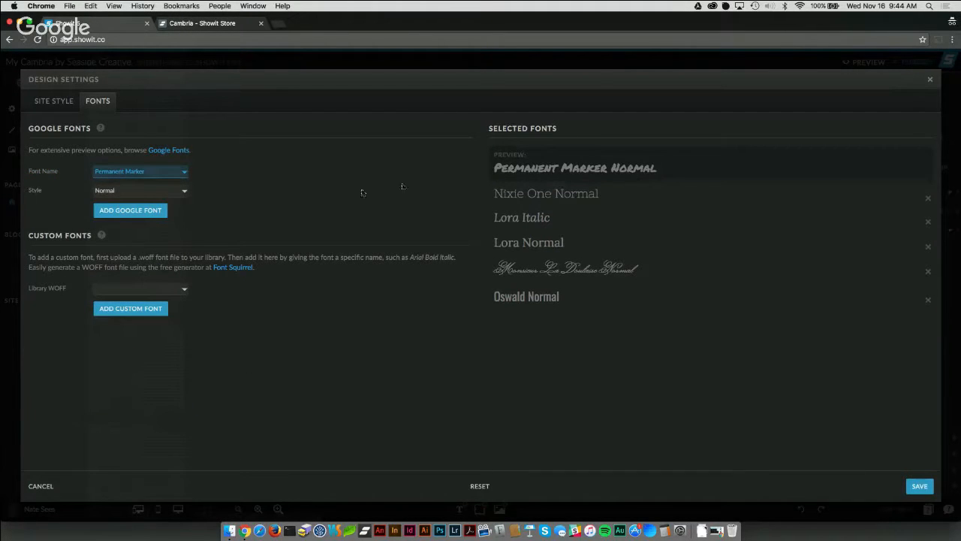
left_click(143, 212)
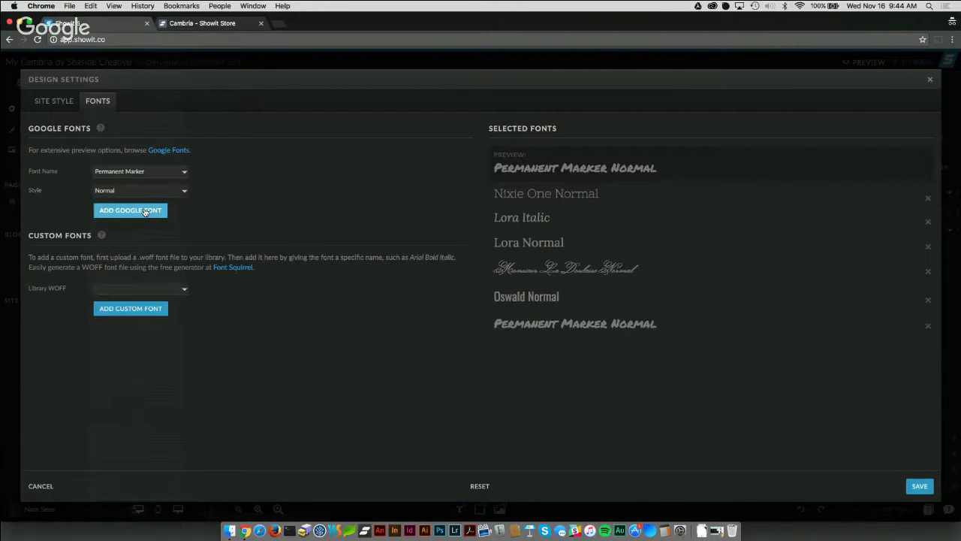
Step: Add the Google font Montserrat in Normal style to the site's selected fonts and save the design settings
left_click(184, 171)
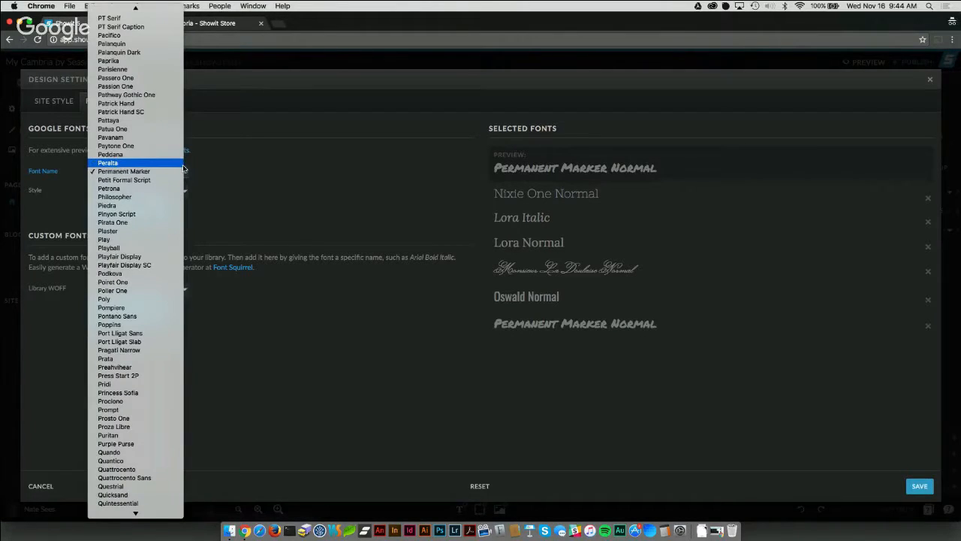
type("mon")
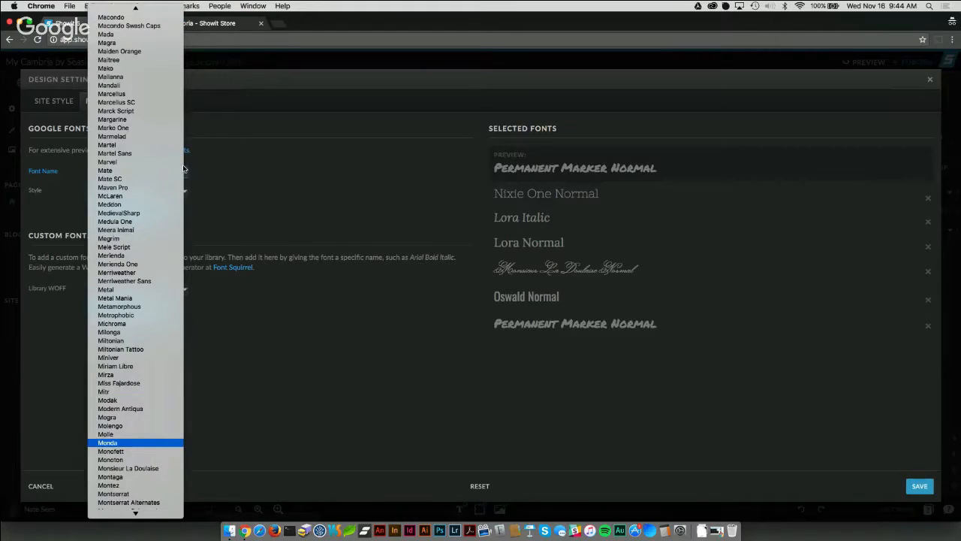
scroll(171, 436, "down", 3)
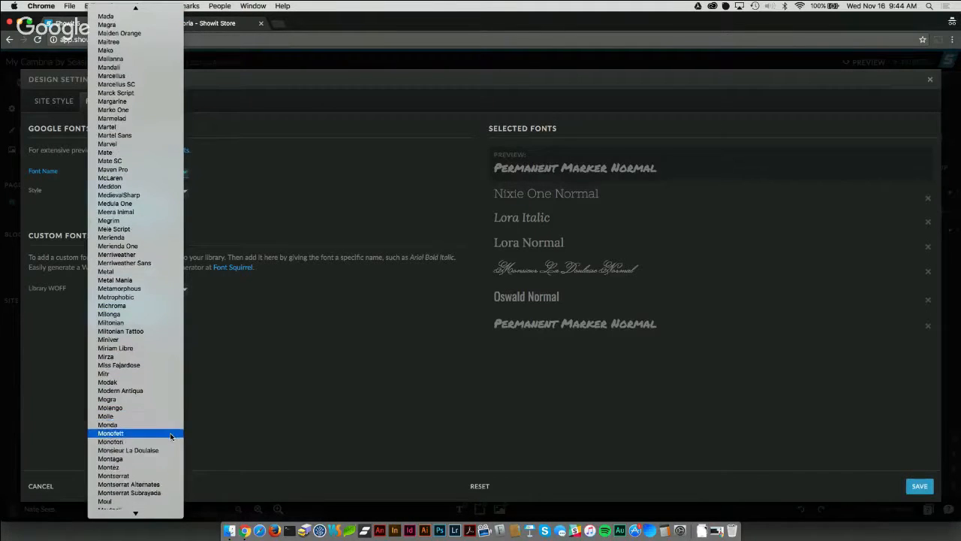
left_click(170, 467)
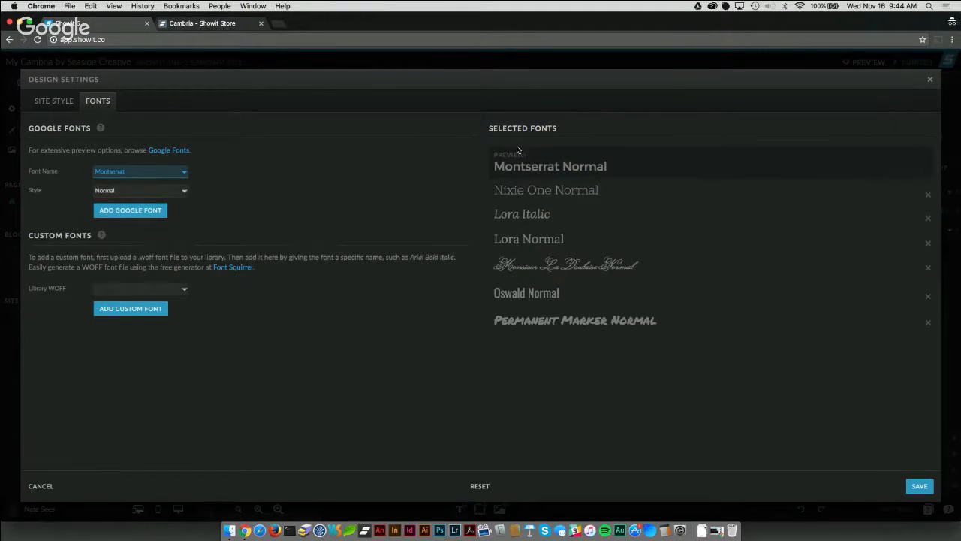
left_click(159, 172)
left_click(159, 163)
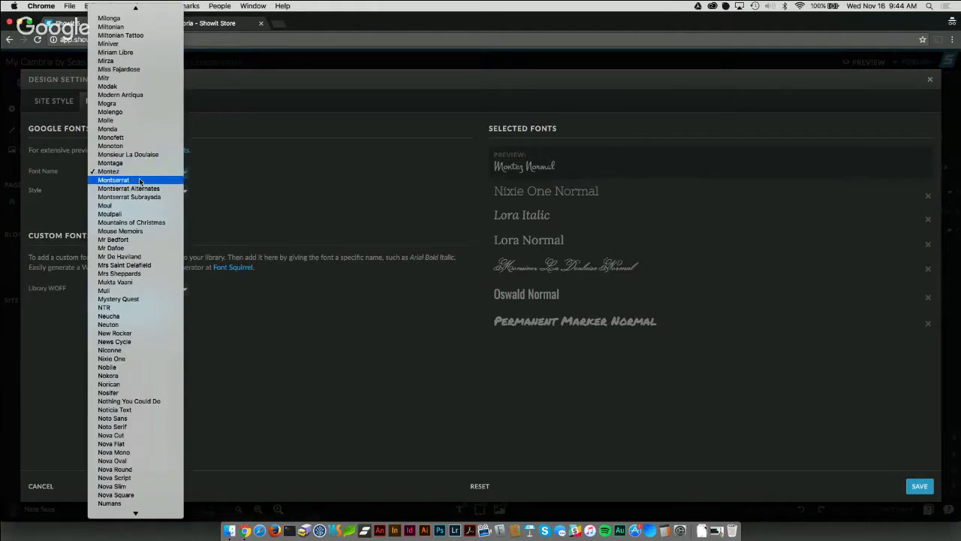
left_click(138, 180)
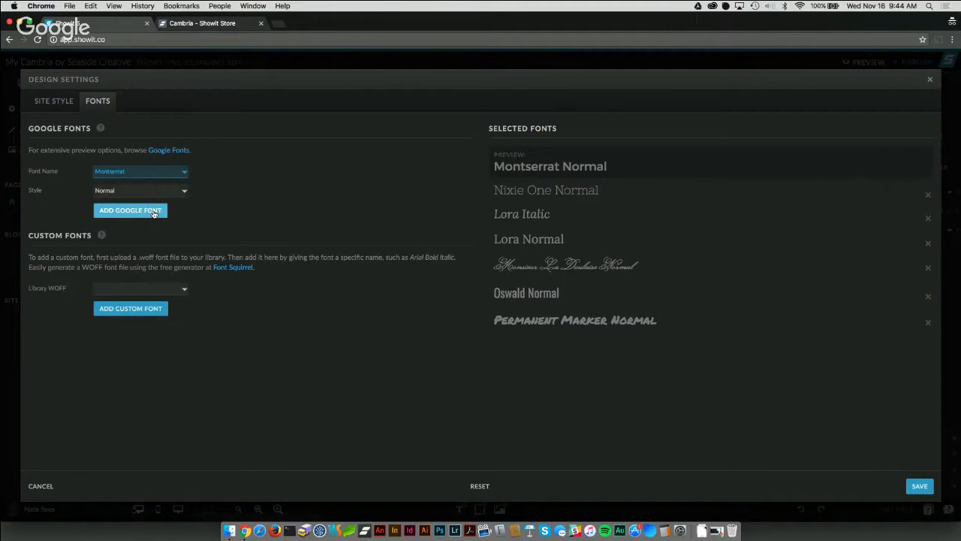
left_click(154, 212)
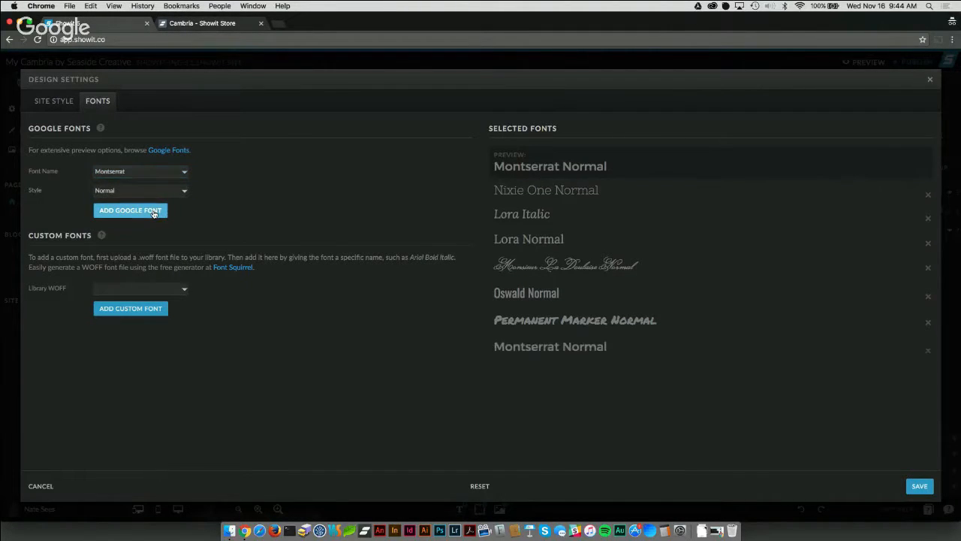
left_click(917, 487)
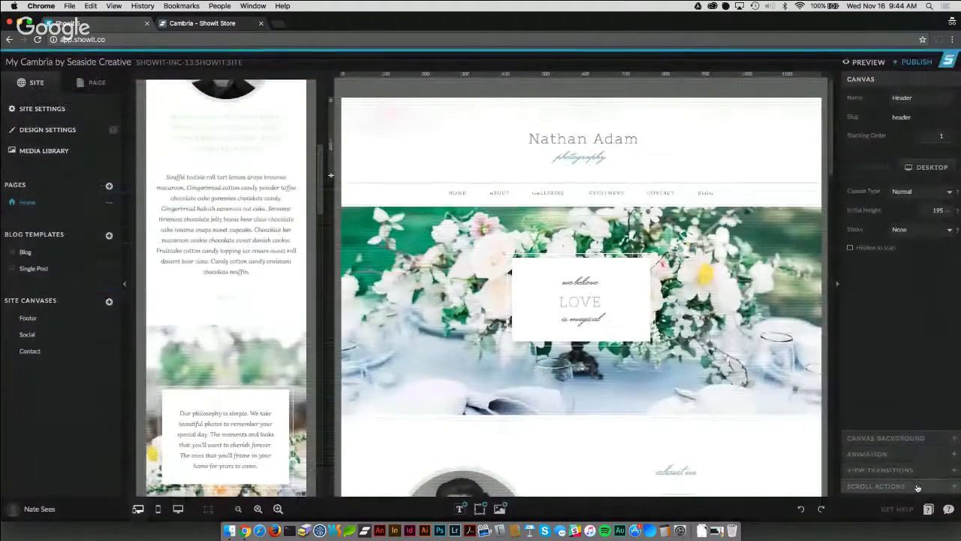
Step: Set the font of the Title type style to Oswald Normal for both mobile and desktop in the site-wide design settings
left_click(70, 134)
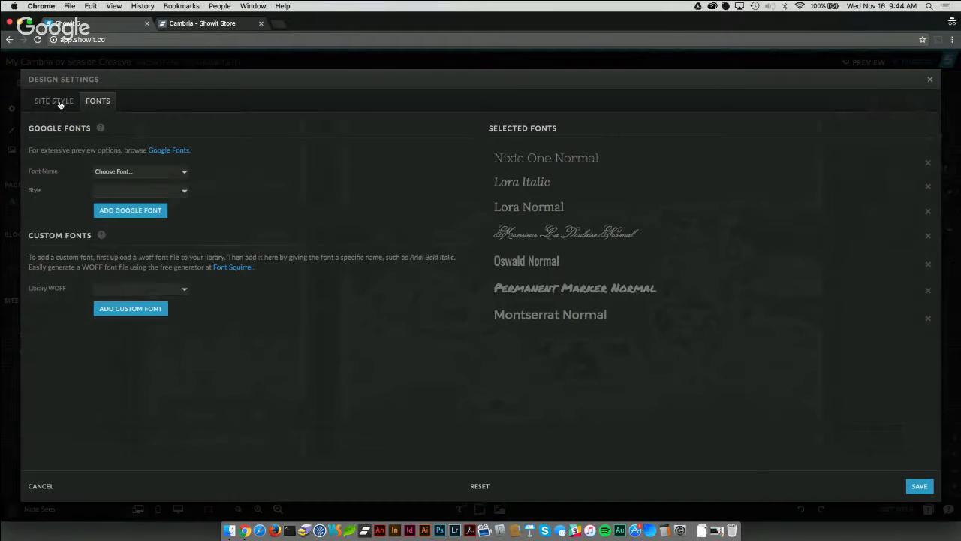
left_click(54, 102)
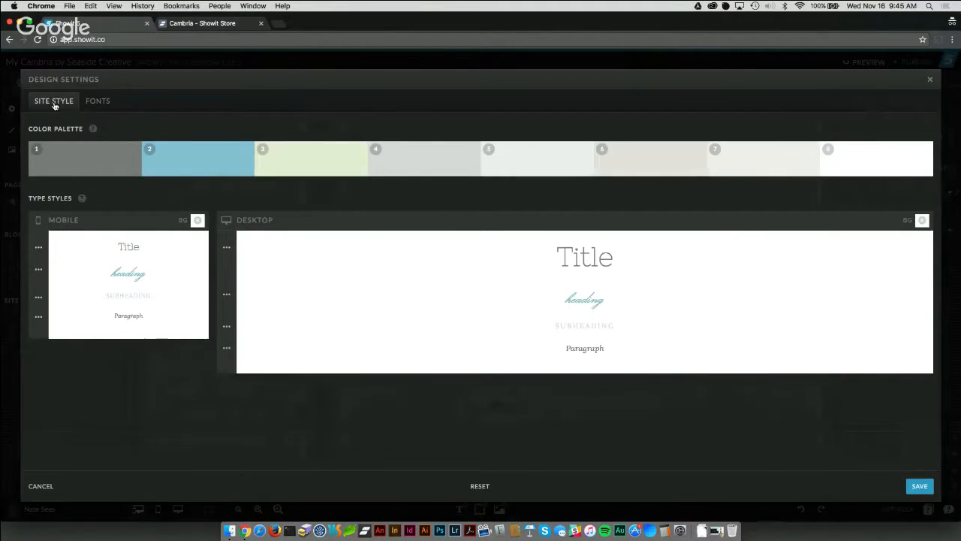
left_click(39, 249)
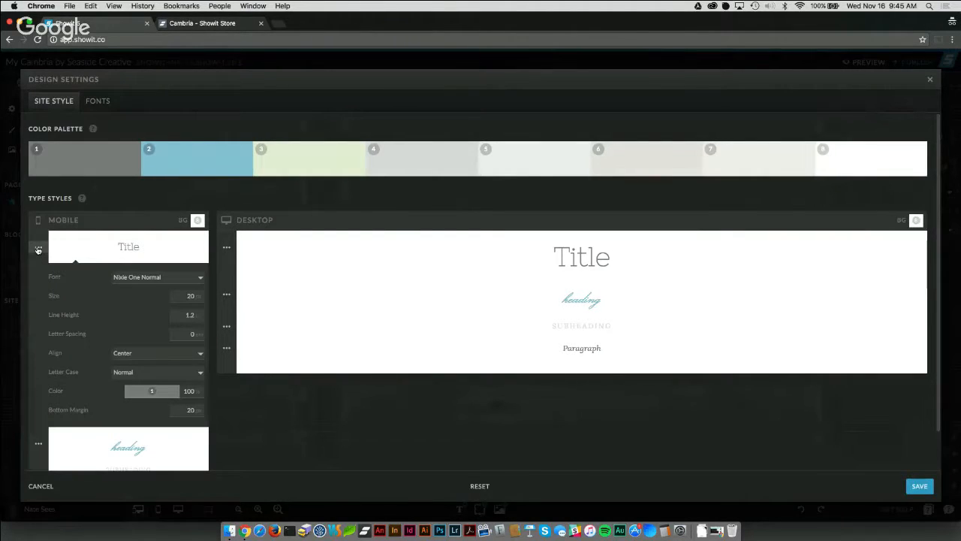
left_click(165, 280)
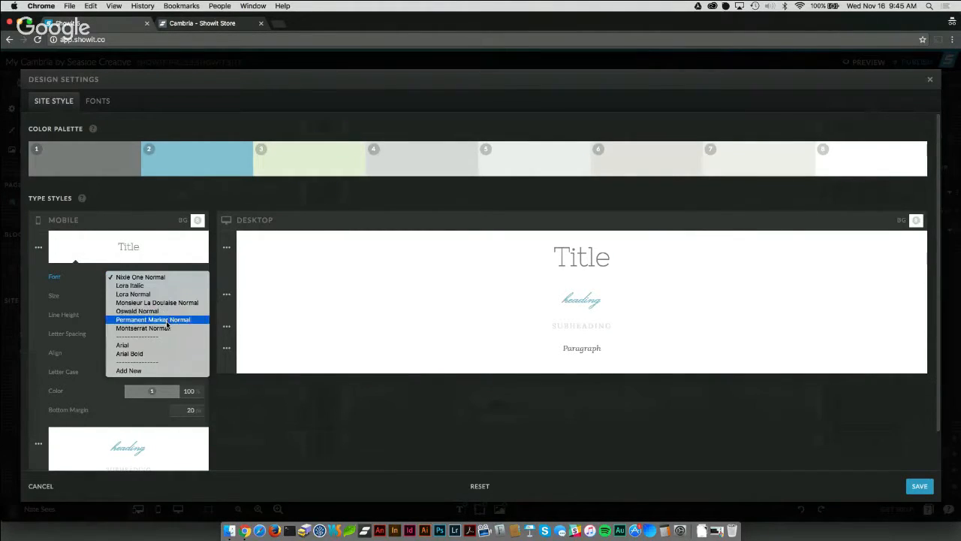
left_click(167, 311)
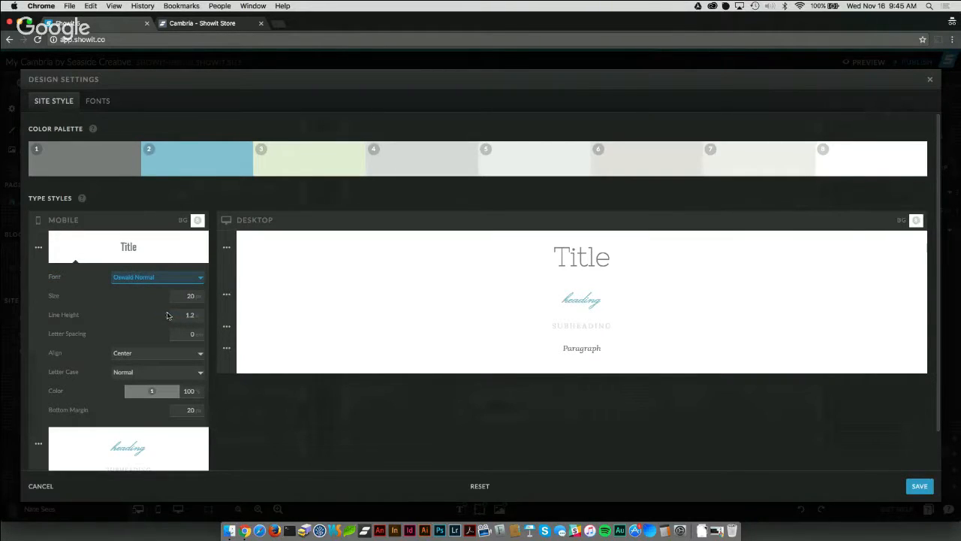
left_click(227, 249)
left_click(386, 303)
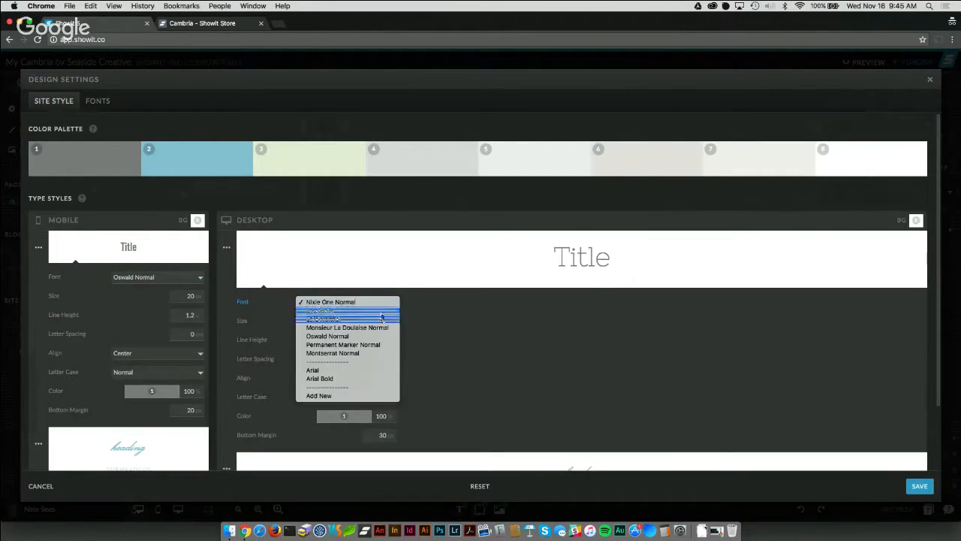
left_click(376, 336)
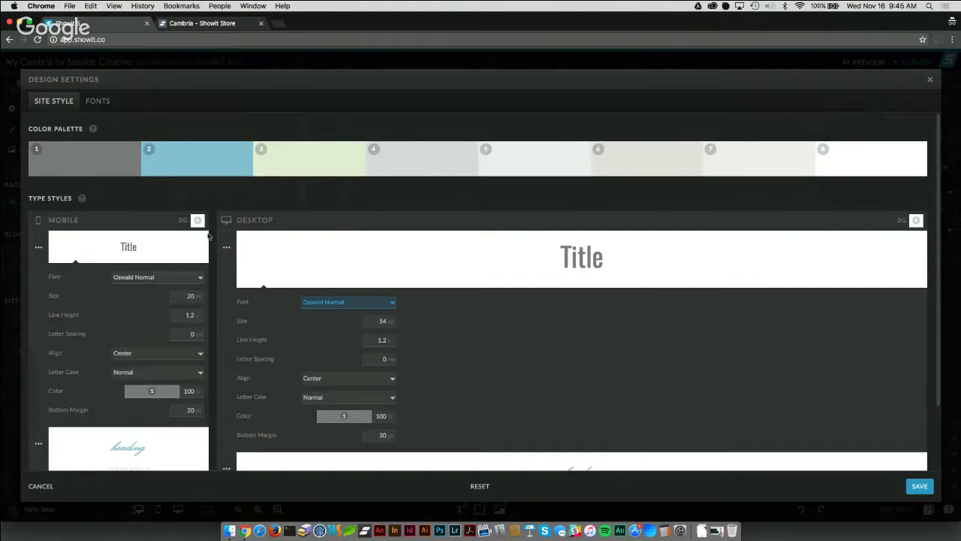
left_click(225, 249)
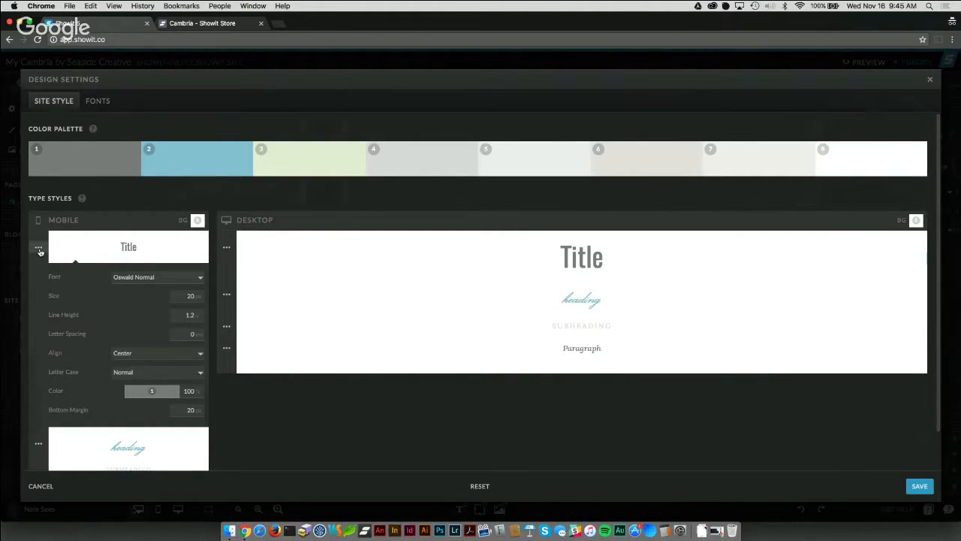
left_click(38, 247)
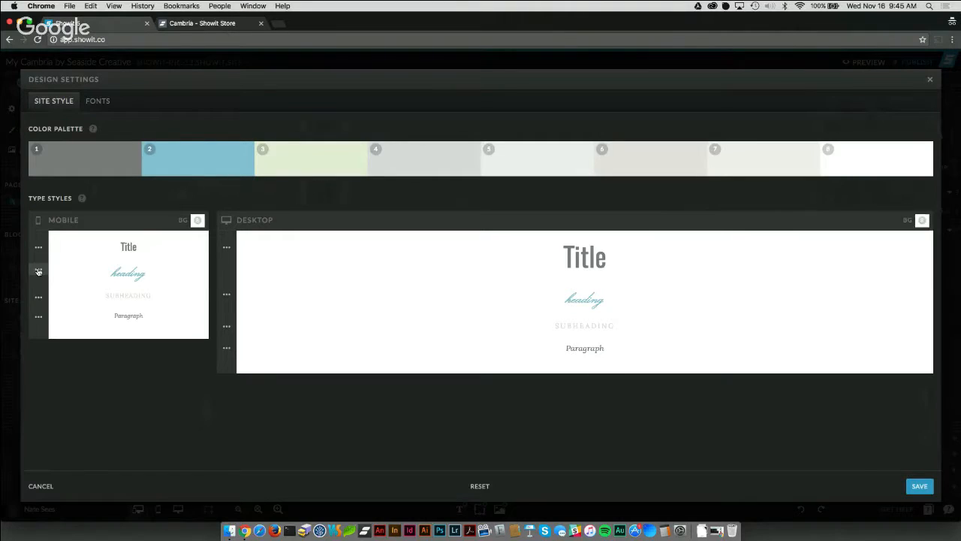
Step: Set the font of the Heading type style to Permanent Marker Normal for both mobile and desktop
left_click(38, 271)
left_click(180, 306)
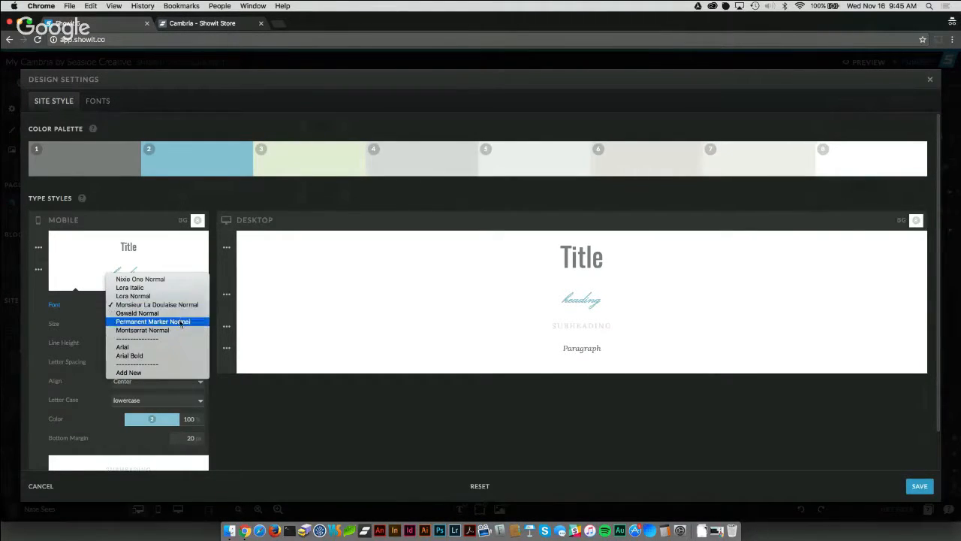
left_click(180, 324)
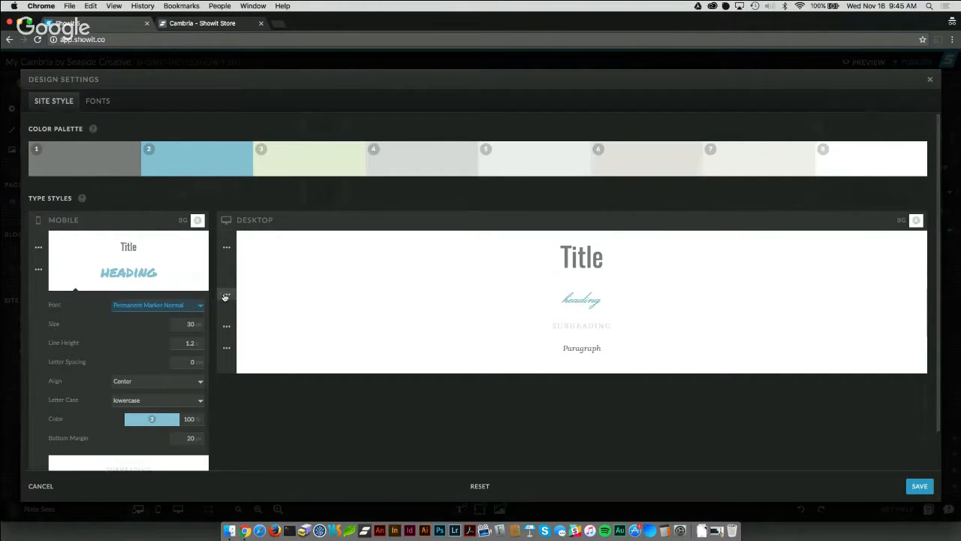
left_click(227, 294)
left_click(362, 336)
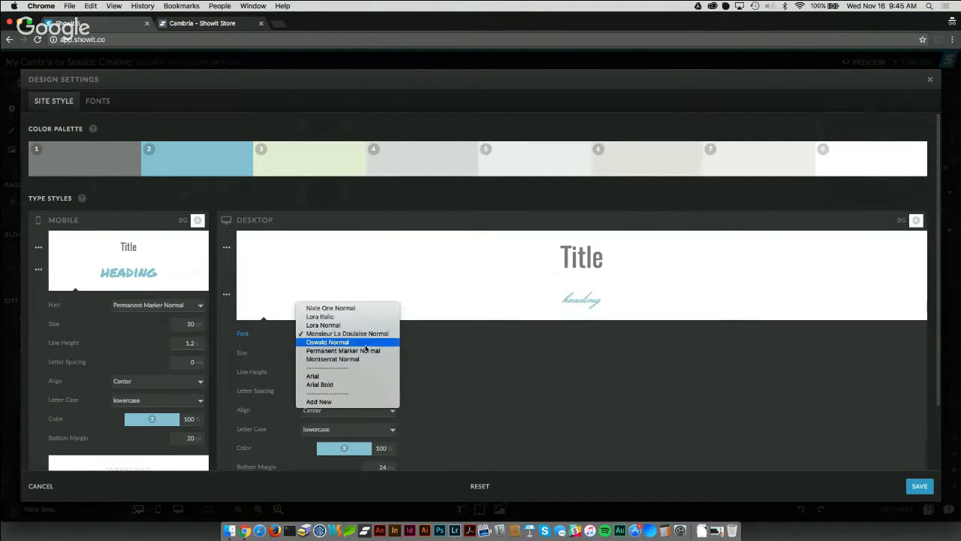
left_click(365, 350)
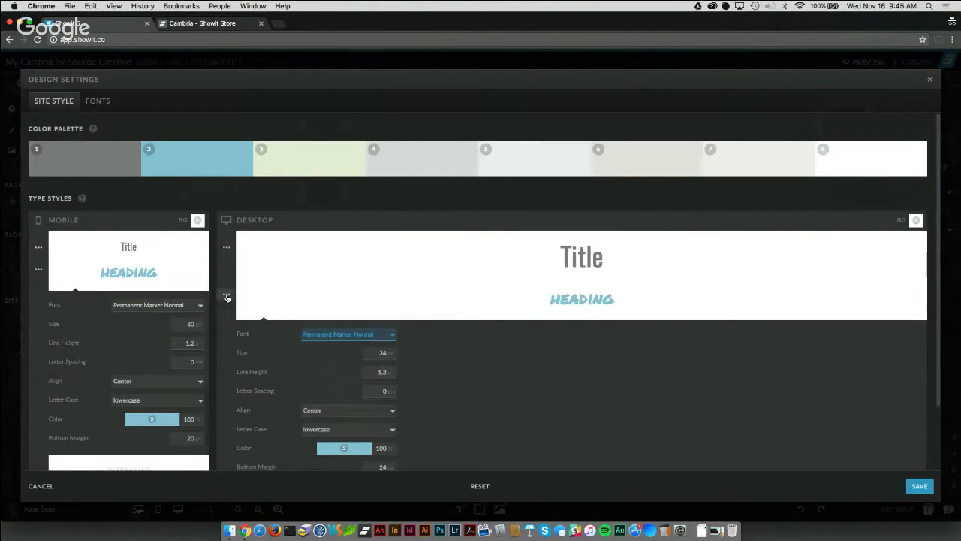
left_click(226, 294)
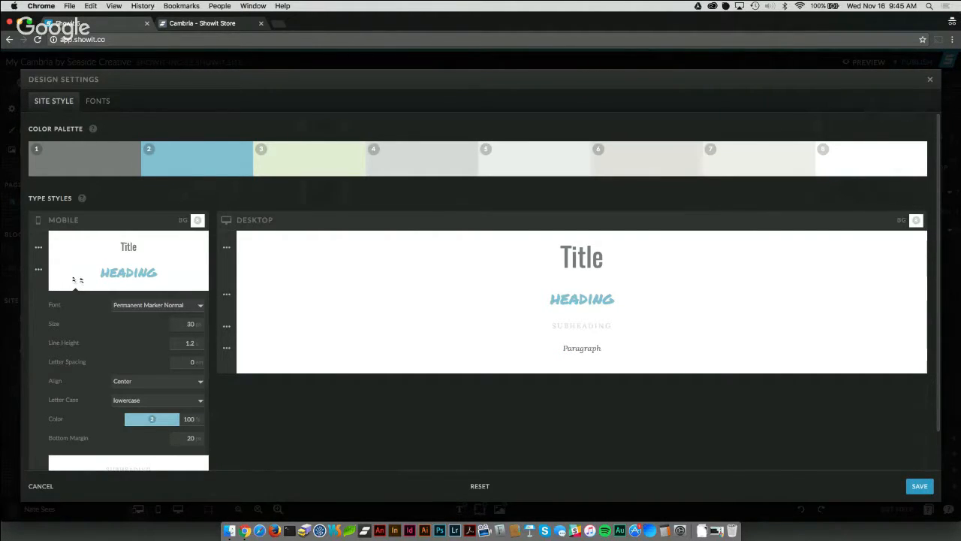
left_click(38, 269)
Step: Set the mobile Subheading and Paragraph type styles to the Montserrat Normal font
left_click(39, 297)
left_click(157, 325)
left_click(171, 358)
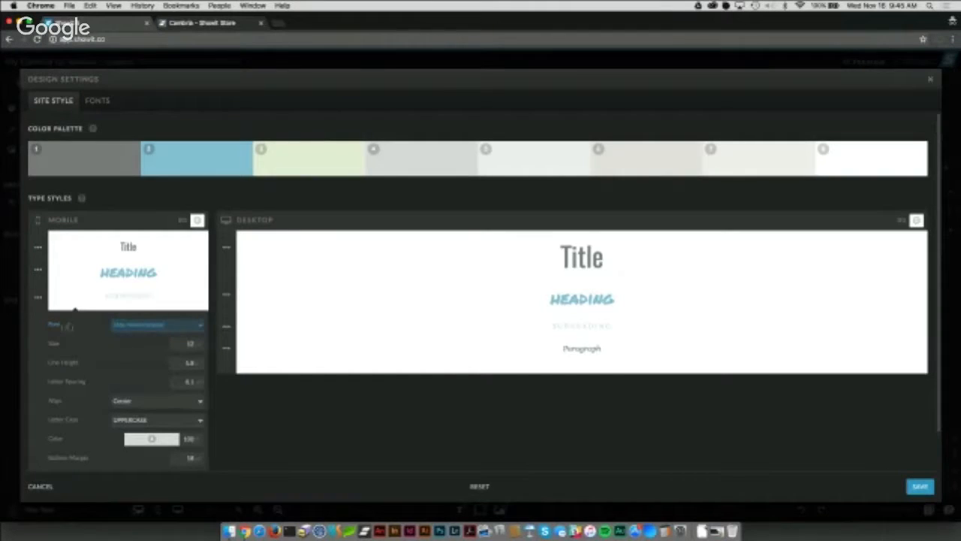
left_click(39, 299)
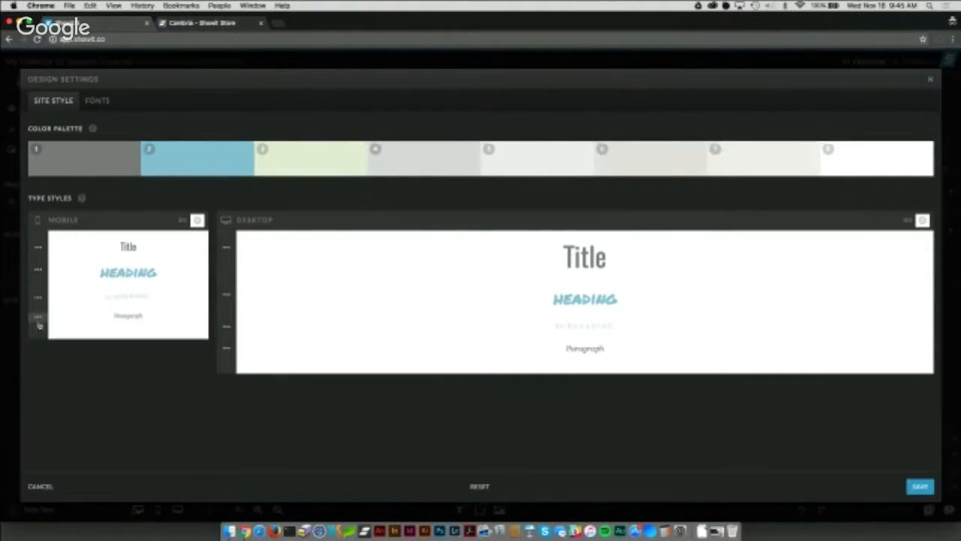
left_click(39, 317)
left_click(139, 347)
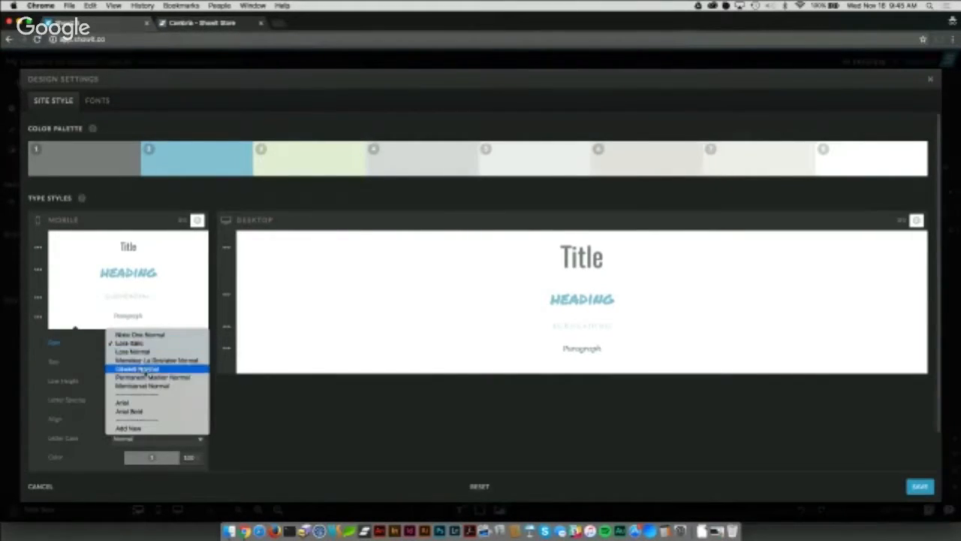
left_click(141, 385)
left_click(38, 317)
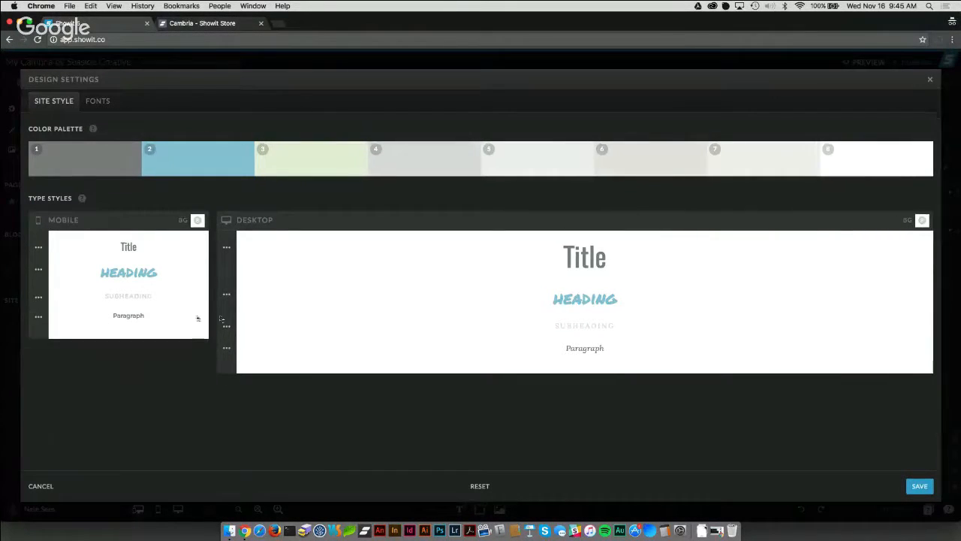
Step: Set the desktop Subheading and Paragraph type styles to Montserrat Normal and save the design settings
left_click(226, 326)
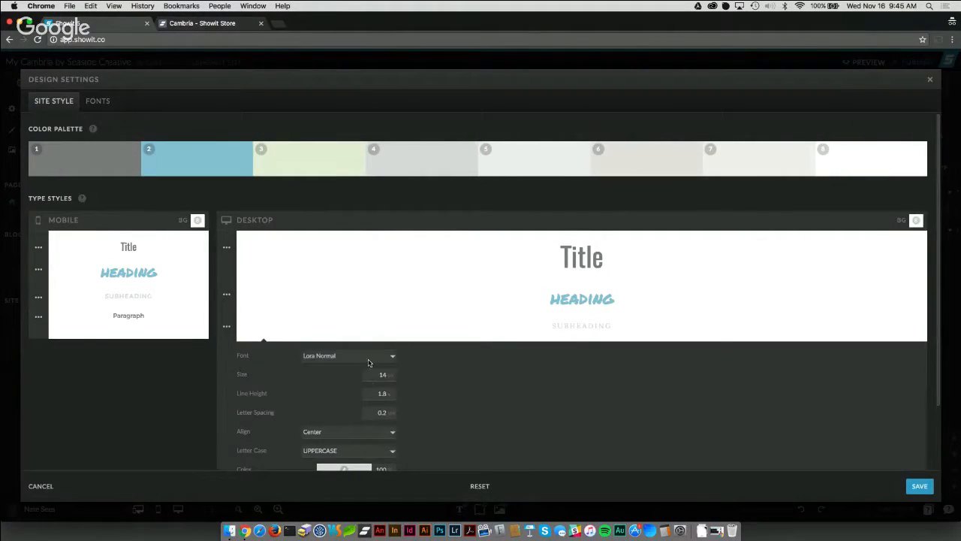
left_click(368, 358)
left_click(368, 391)
left_click(226, 328)
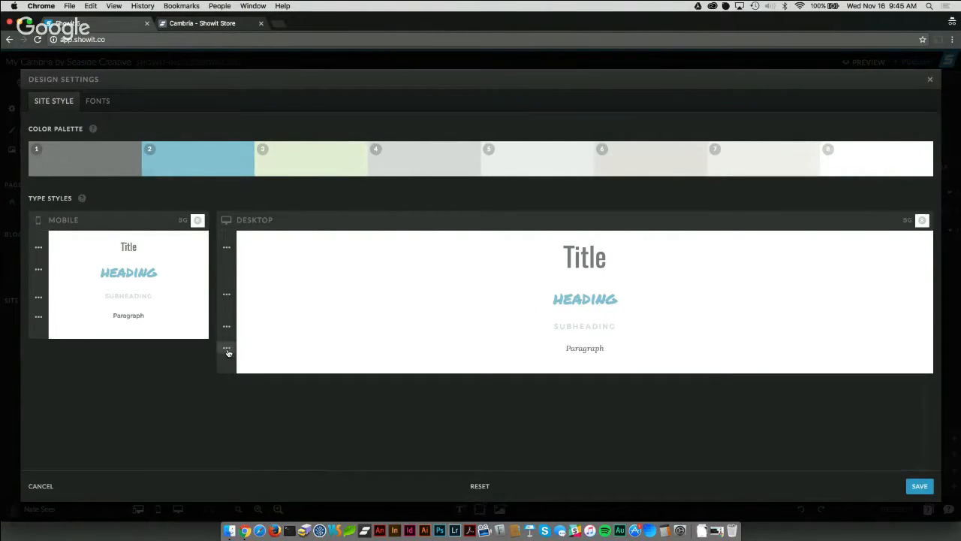
left_click(226, 348)
left_click(347, 379)
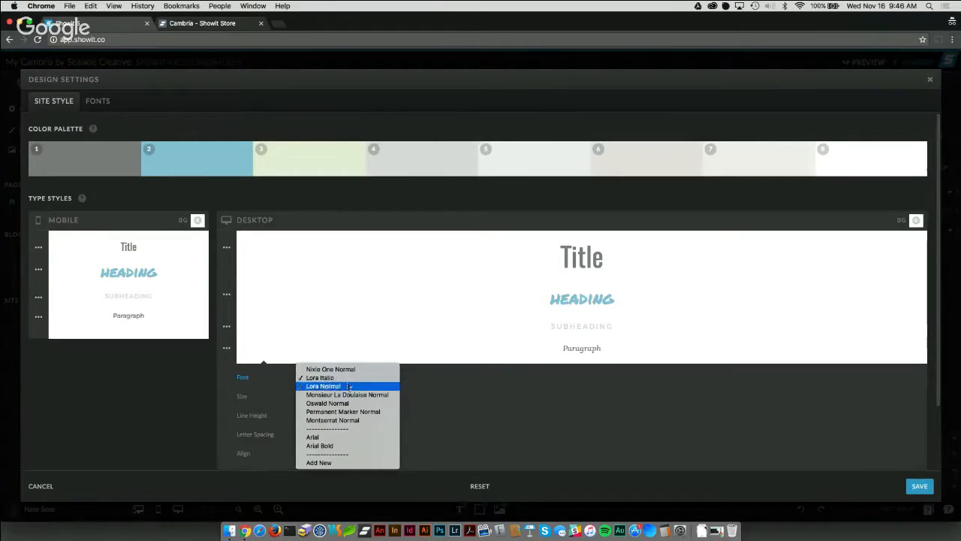
left_click(356, 421)
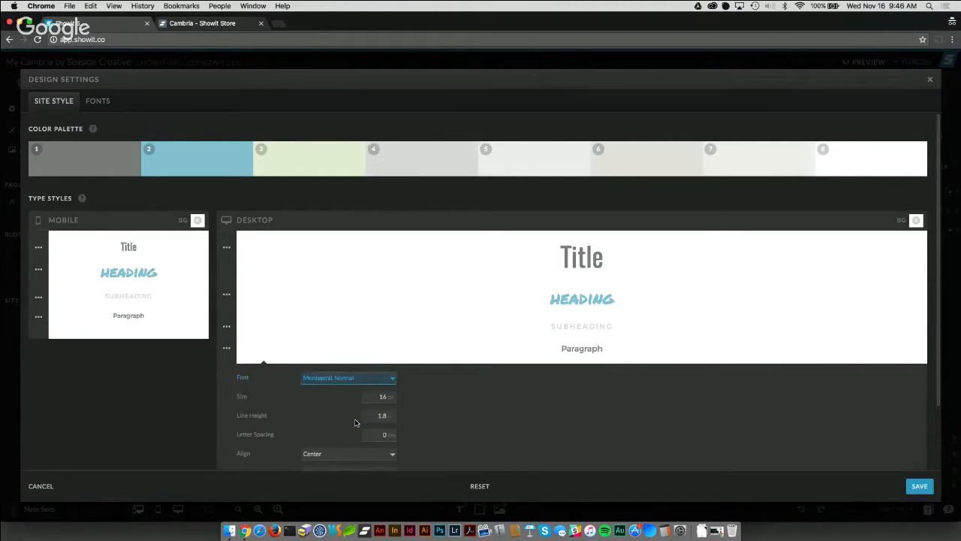
left_click(362, 415)
left_click(226, 350)
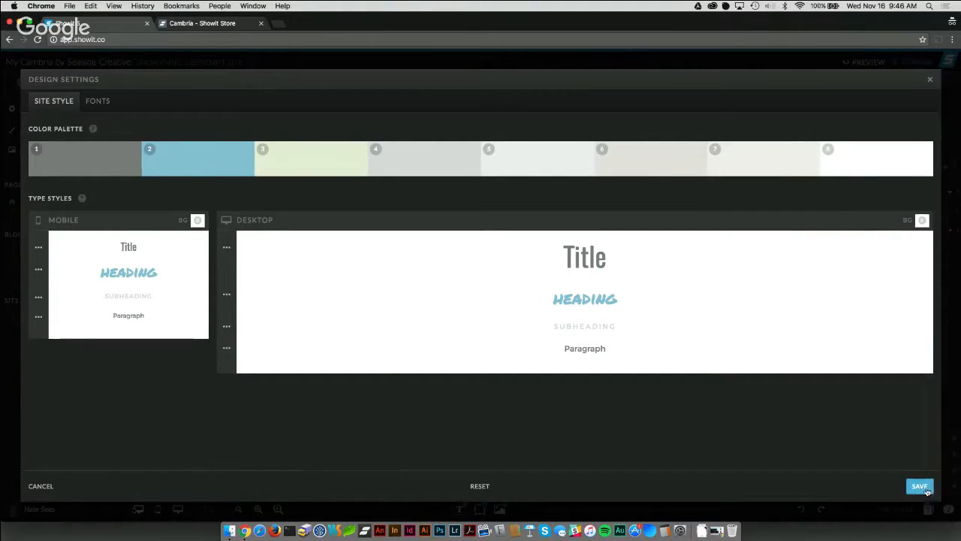
left_click(919, 486)
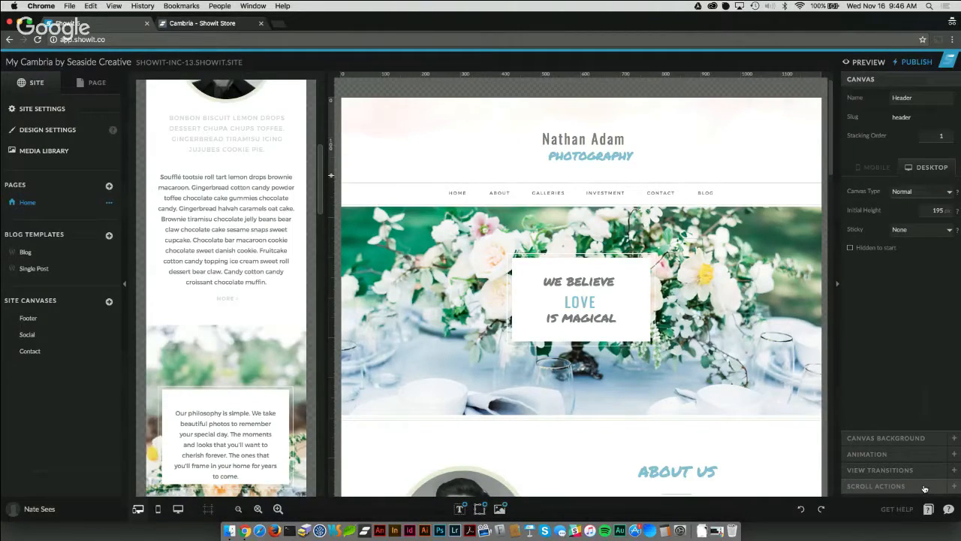
Step: Review the fonts in the About, Philosophy and Galleries sections of the desktop page
scroll(634, 277, "down", 5)
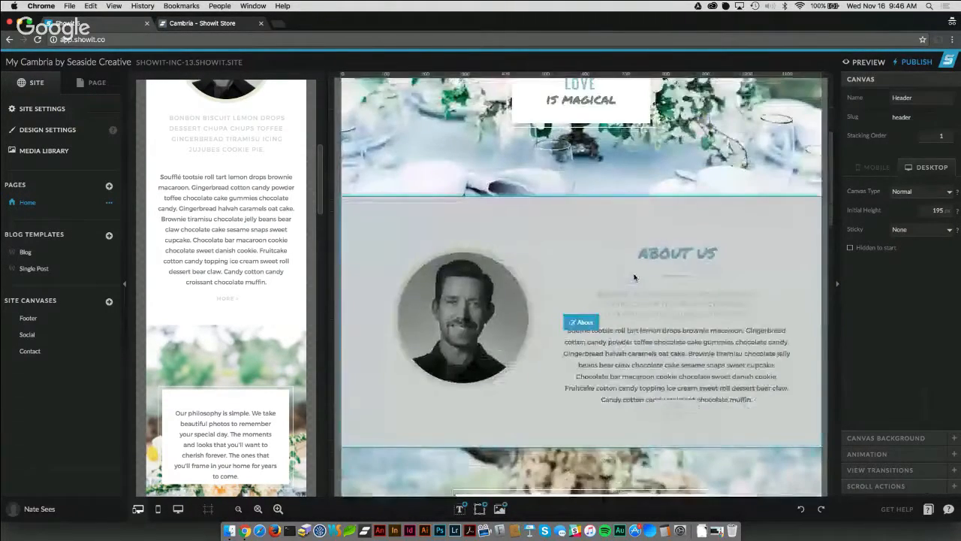
scroll(633, 277, "down", 4)
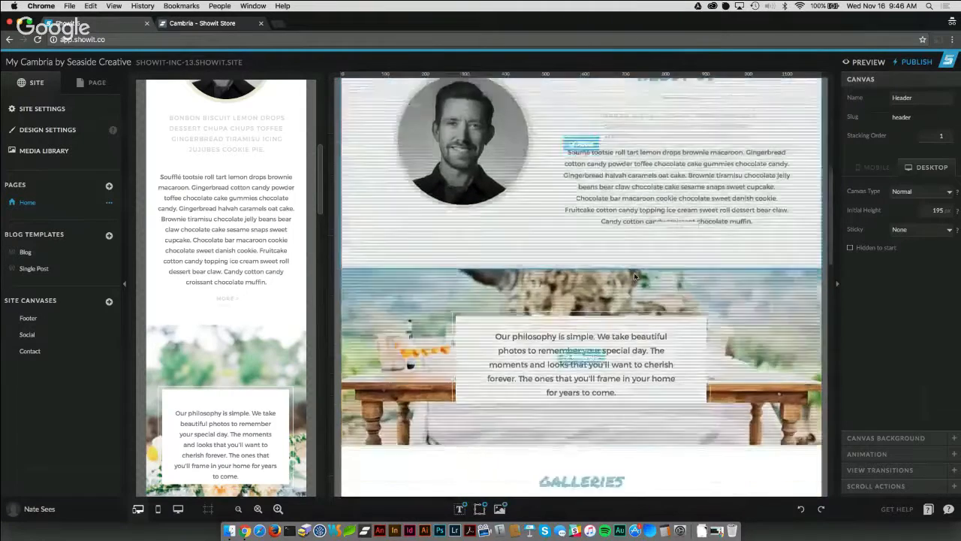
scroll(634, 277, "down", 3)
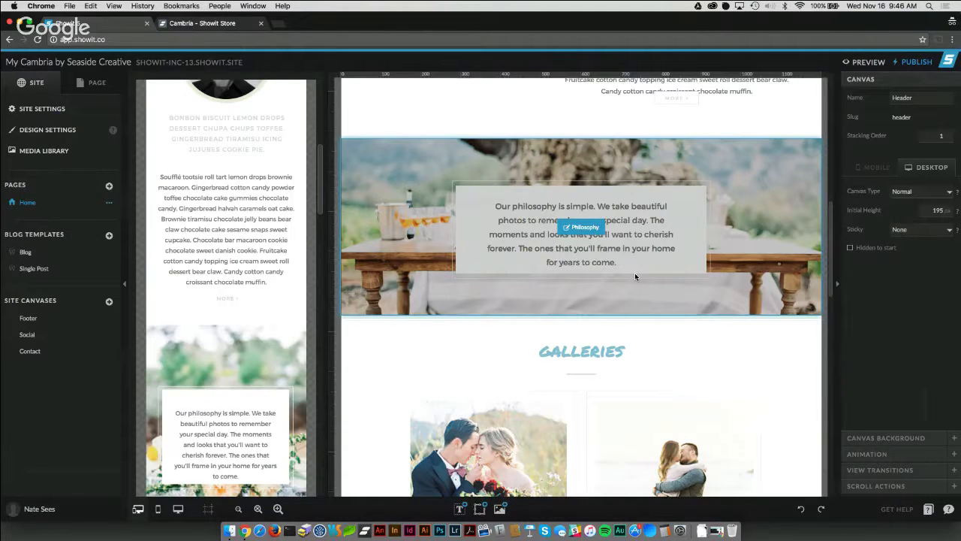
Step: Widen the two paragraph text boxes in the desktop Investment section toward the outer edges of the page
scroll(635, 273, "down", 3)
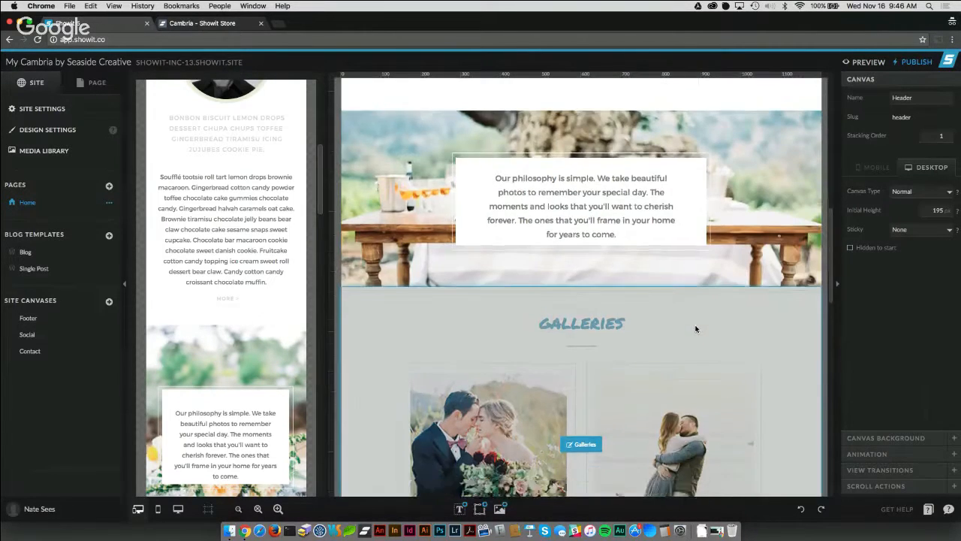
scroll(695, 327, "down", 4)
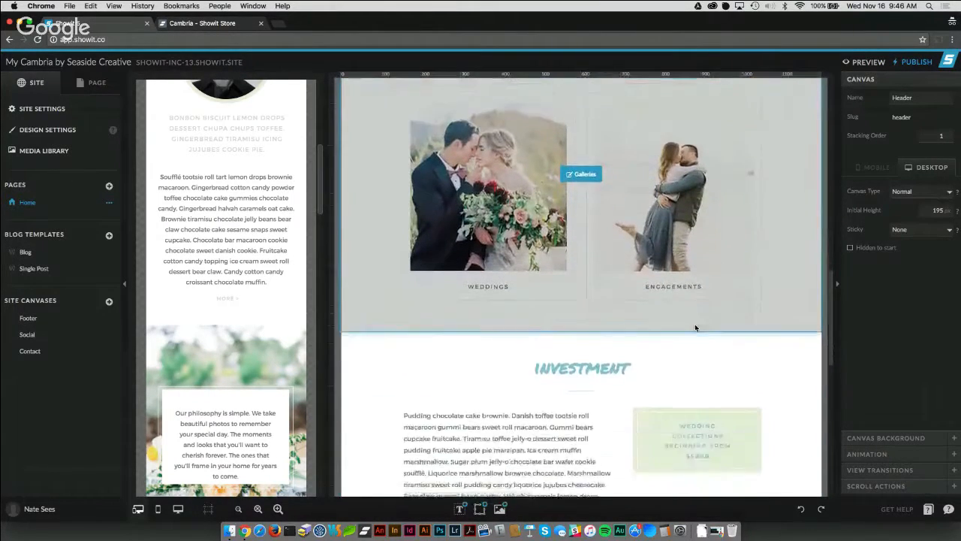
scroll(695, 328, "down", 4)
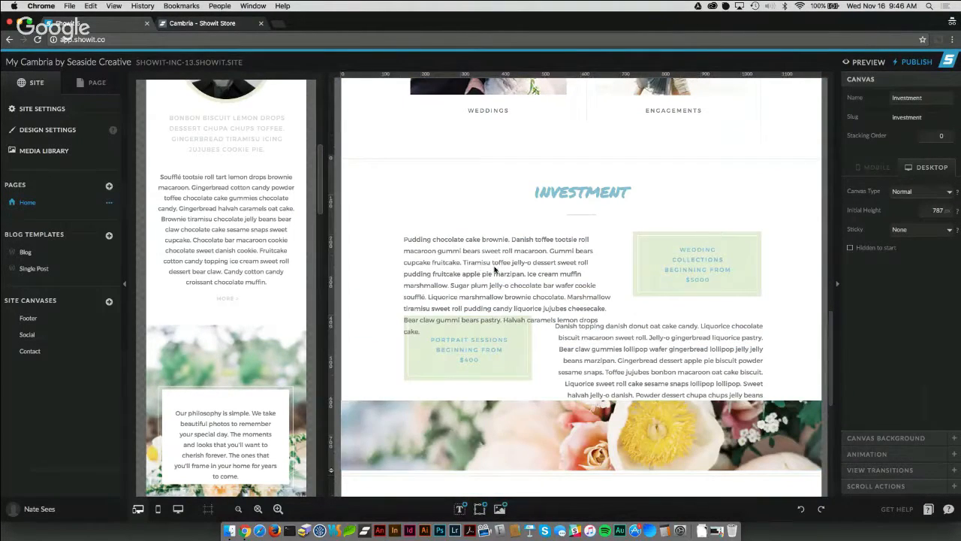
left_click(495, 267)
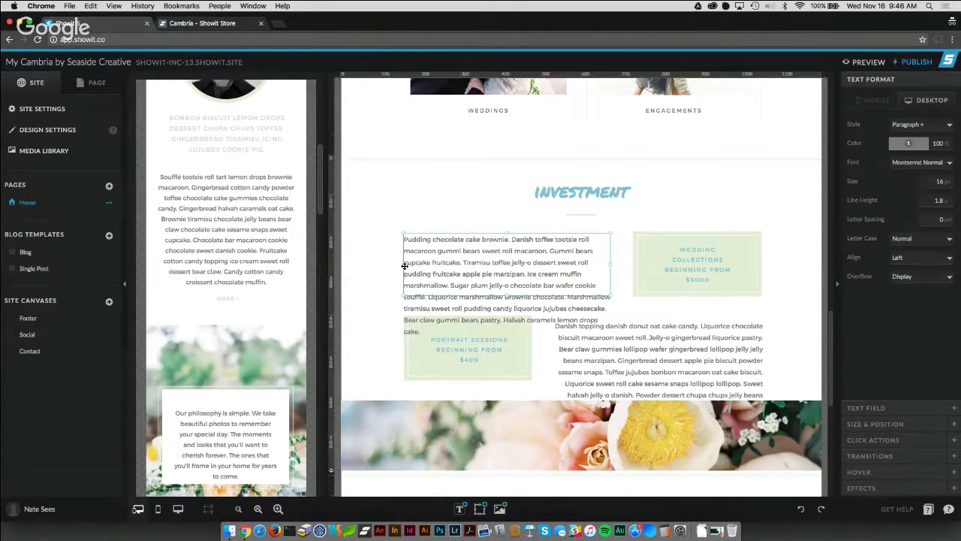
left_click_drag(403, 264, 346, 262)
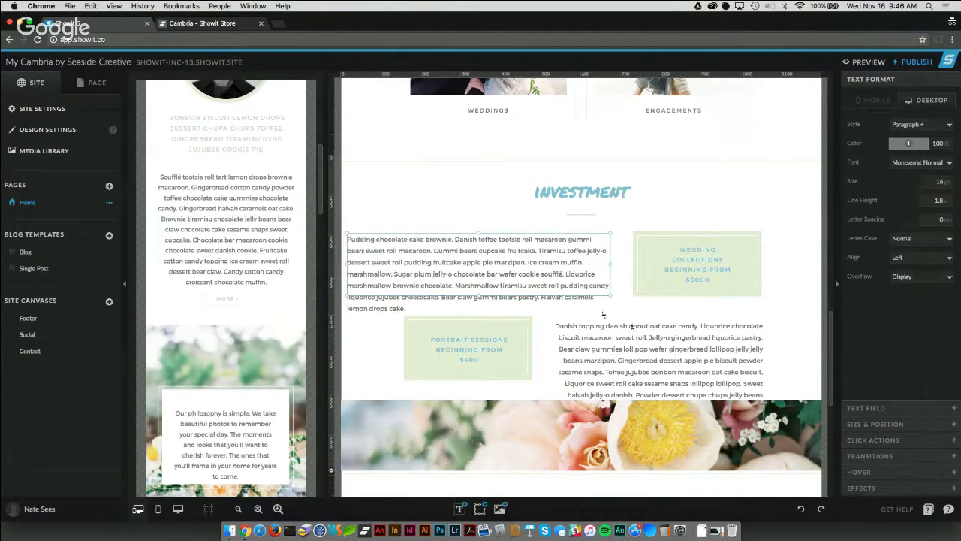
left_click(695, 349)
left_click_drag(763, 349, 805, 348)
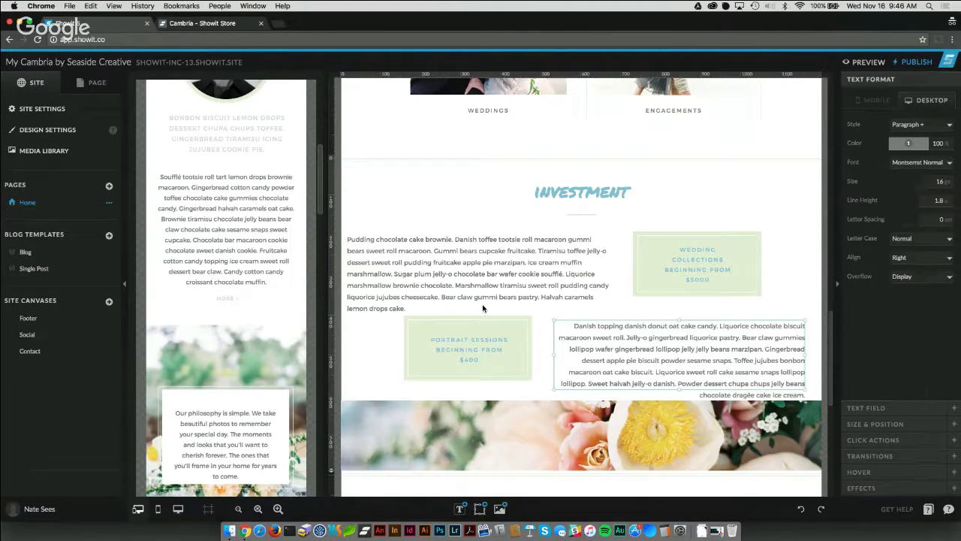
Step: Review the desktop page from the Investment and Contact sections back up to the header
scroll(496, 308, "down", 4)
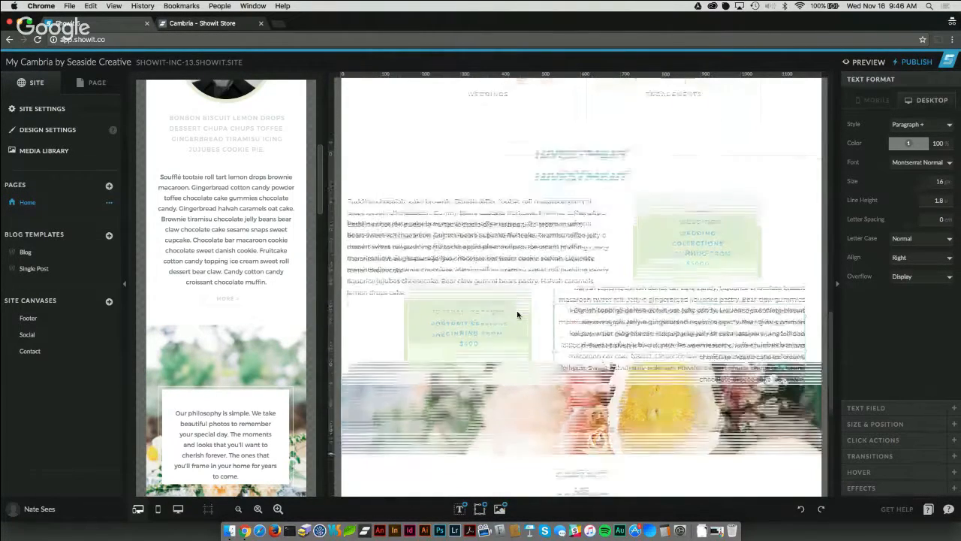
left_click(569, 353)
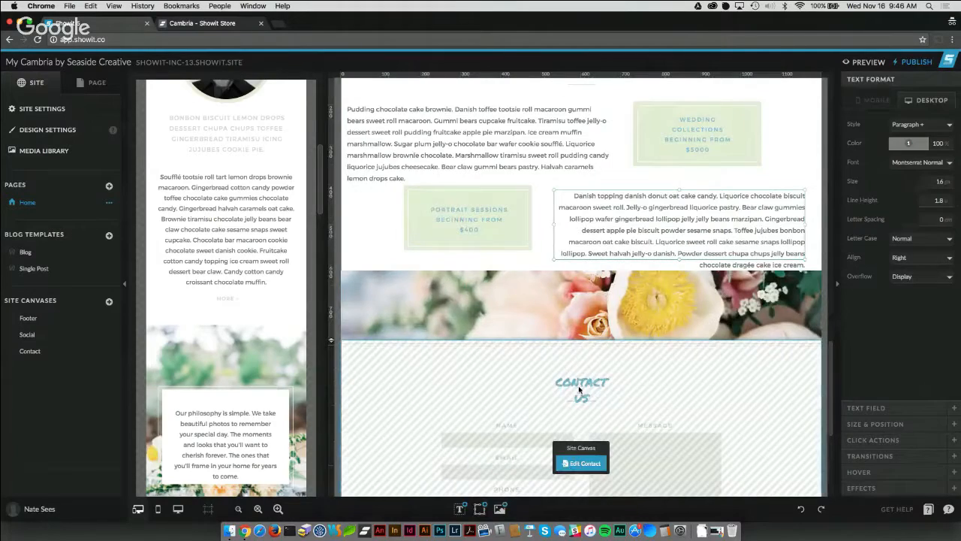
scroll(566, 303, "up", 1)
scroll(565, 297, "up", 8)
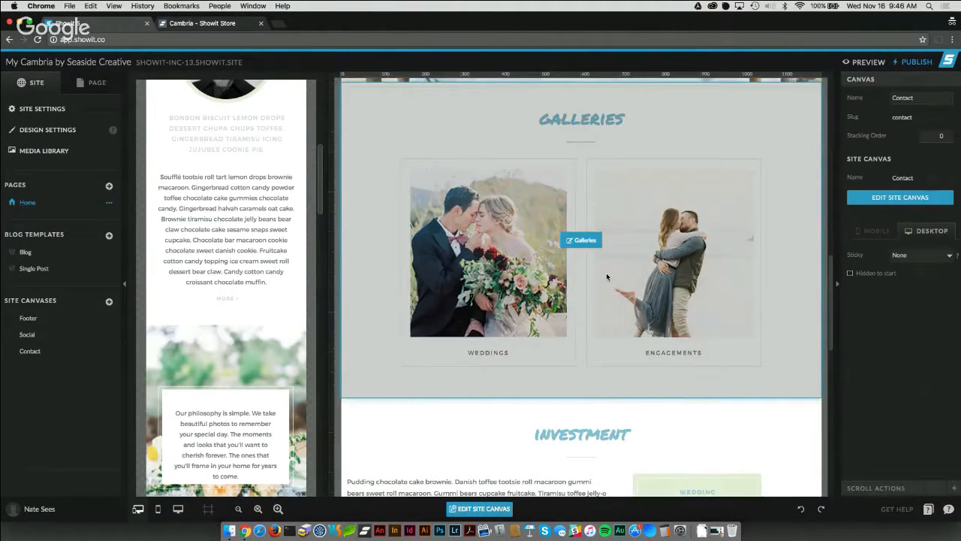
scroll(607, 276, "up", 4)
scroll(608, 276, "up", 15)
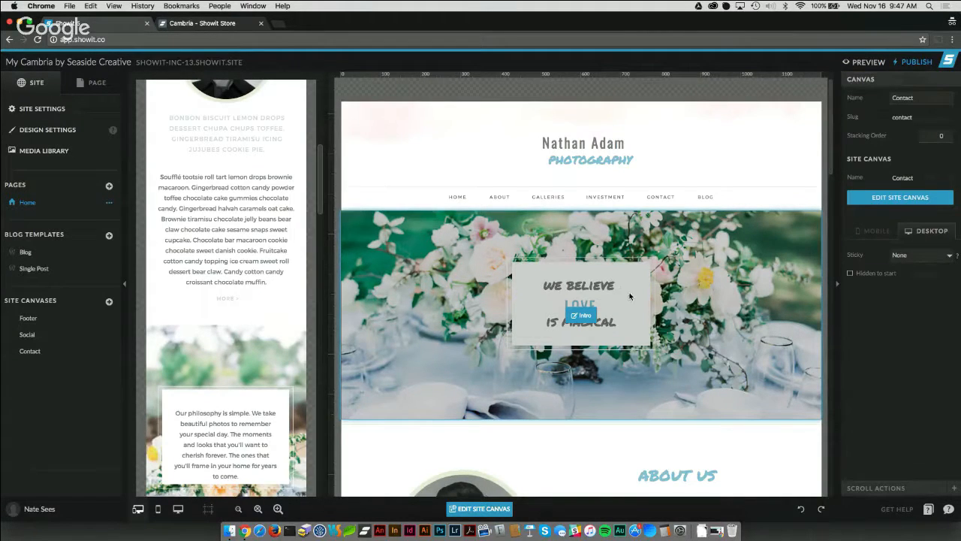
Step: Add nature-1790142.jpg from the Launch Lab folder to the About canvas and delete it again
scroll(629, 296, "down", 1)
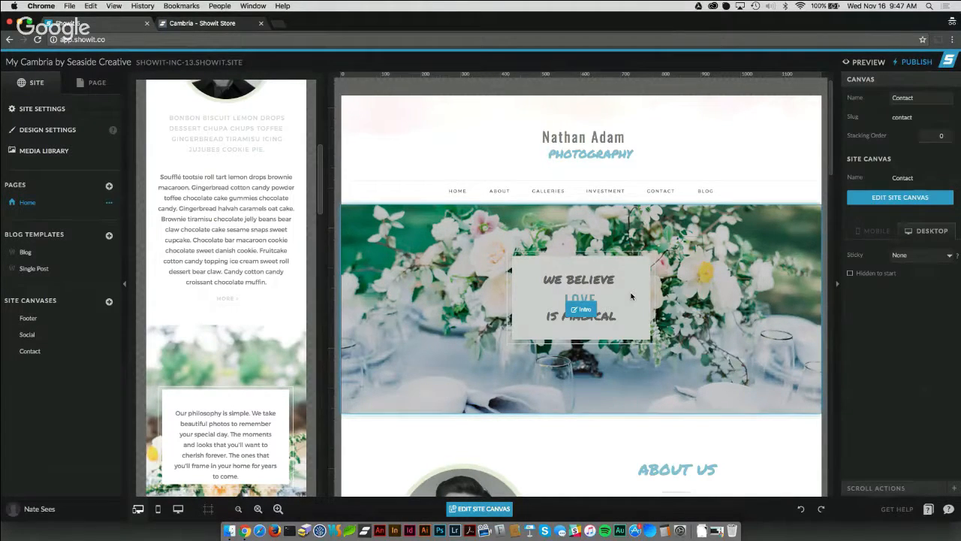
scroll(533, 333, "down", 3)
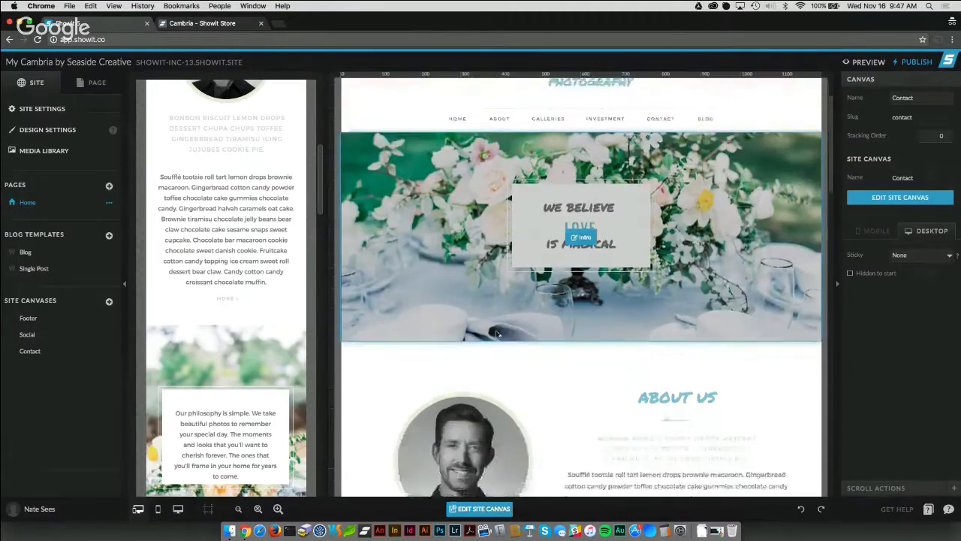
left_click(533, 333)
scroll(545, 342, "down", 2)
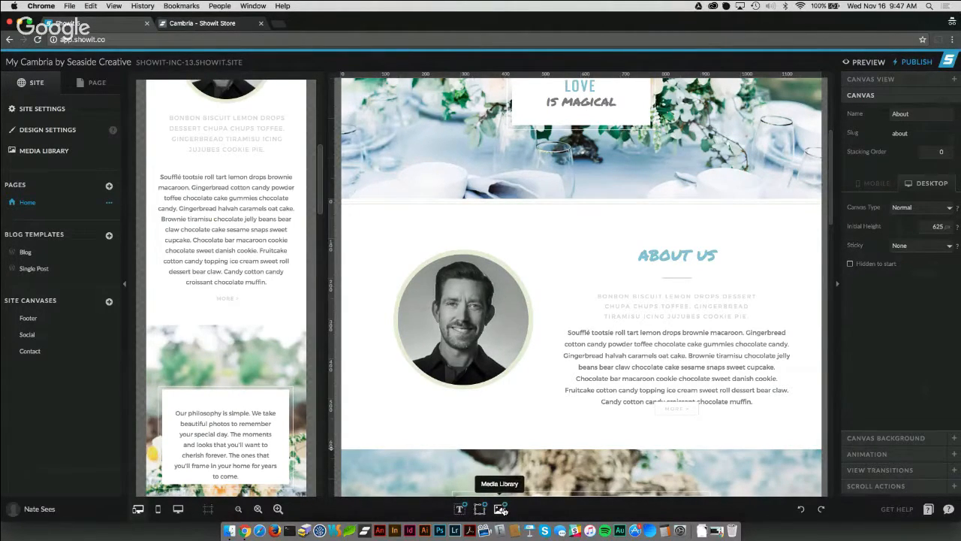
left_click(500, 509)
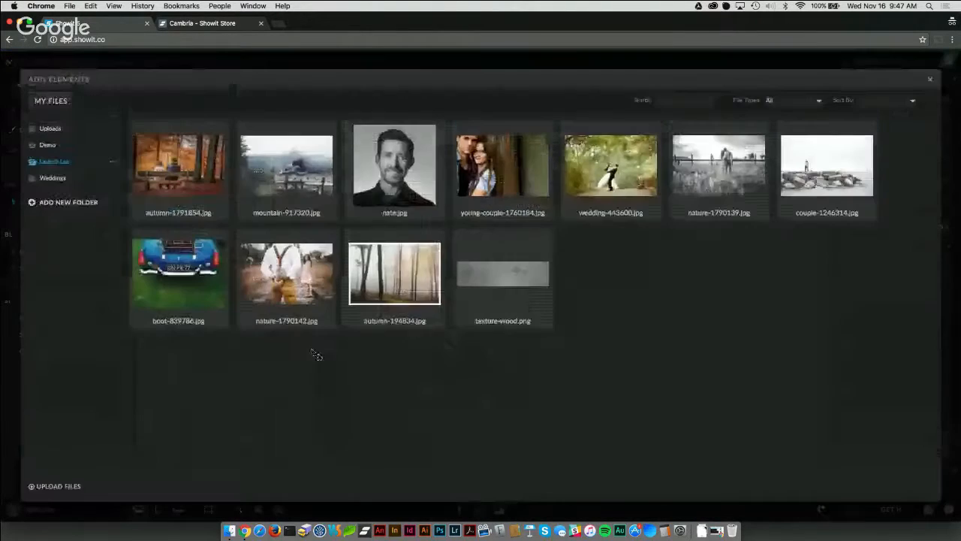
left_click(295, 276)
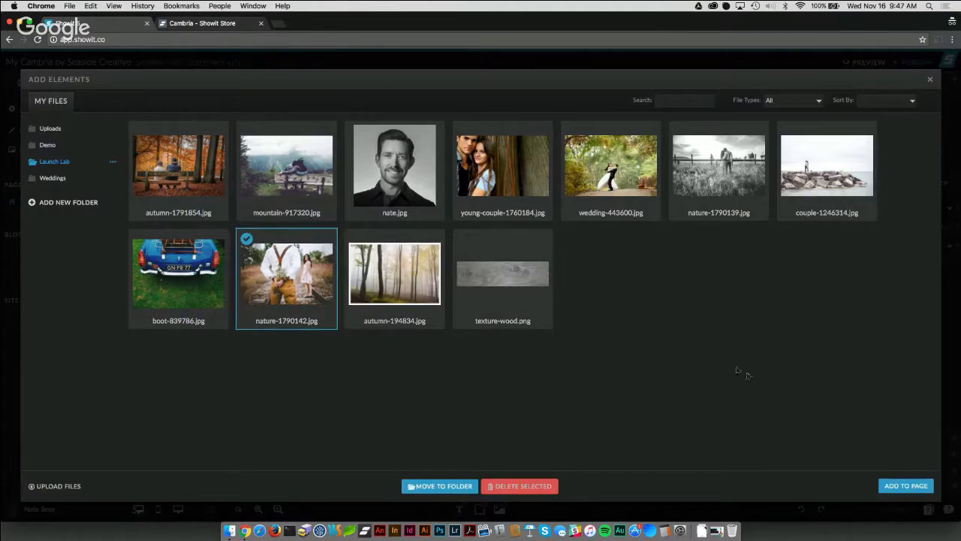
left_click(906, 486)
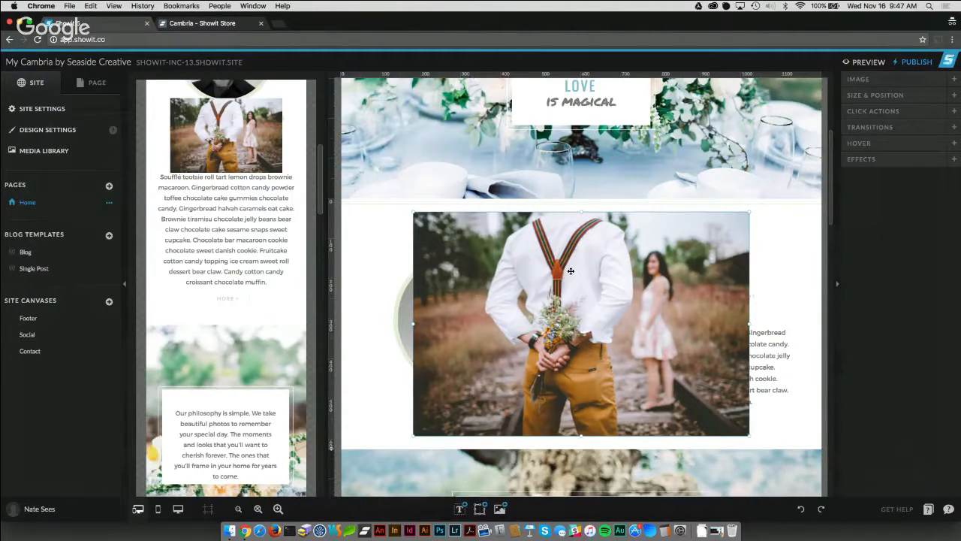
key("Delete")
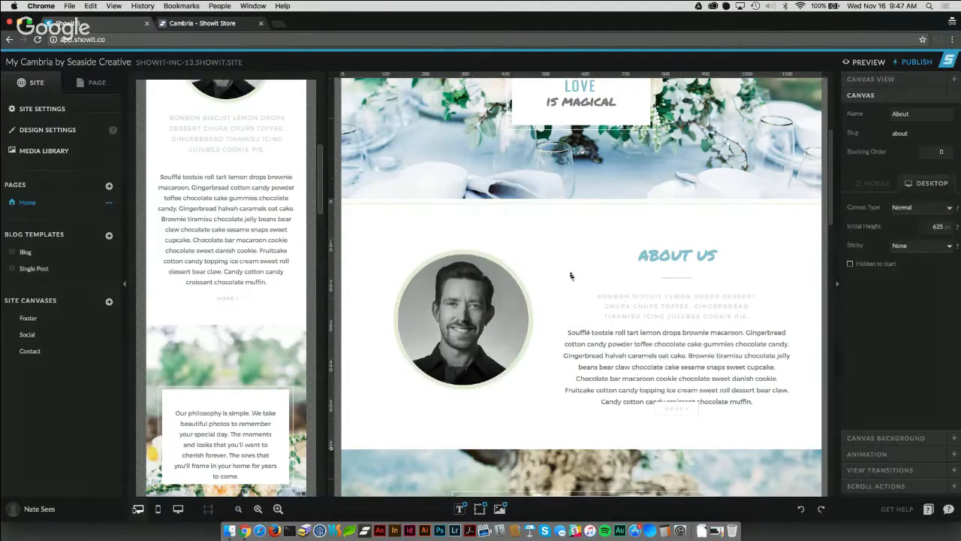
Step: Examine the About, Philosophy and Galleries sections of the desktop page, selecting the Philosophy canvas
scroll(575, 278, "up", 5)
scroll(578, 293, "down", 5)
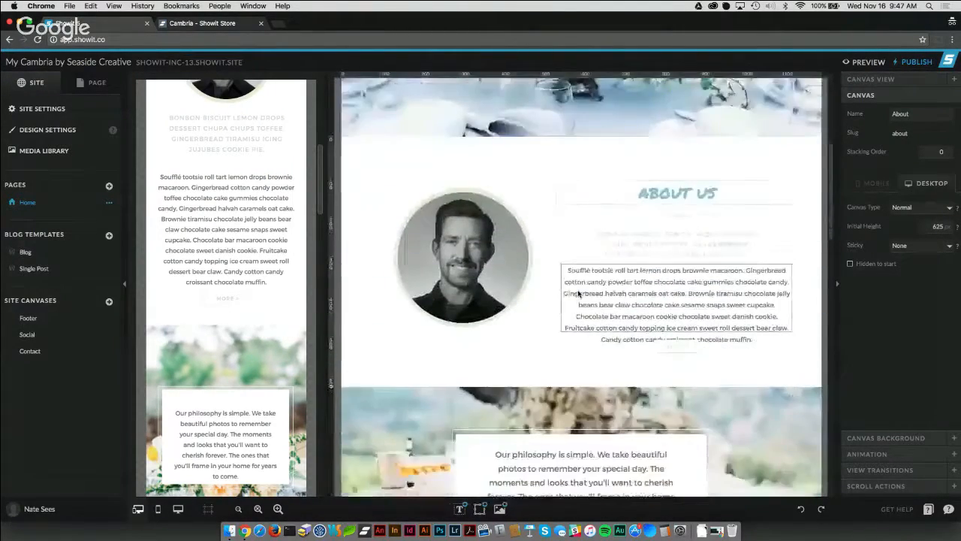
scroll(578, 294, "down", 1)
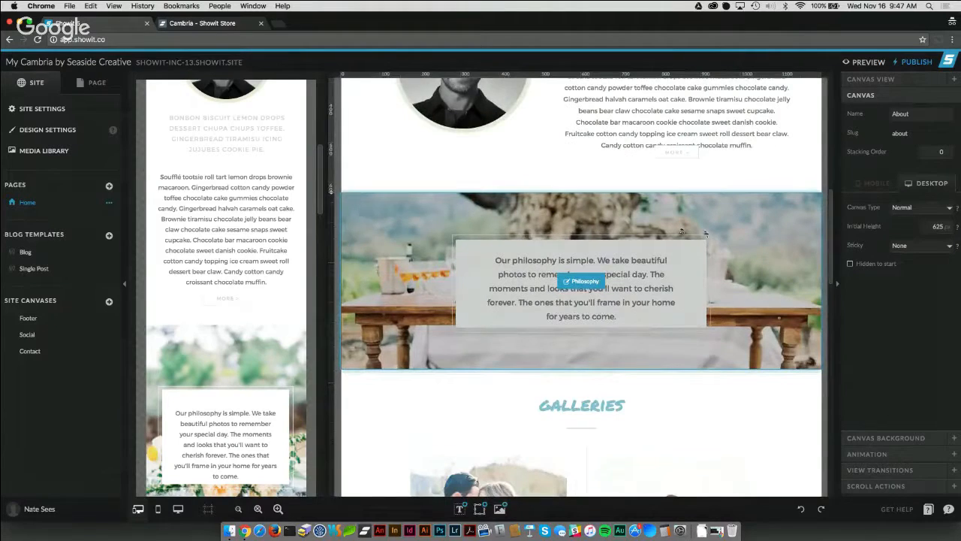
left_click(758, 227)
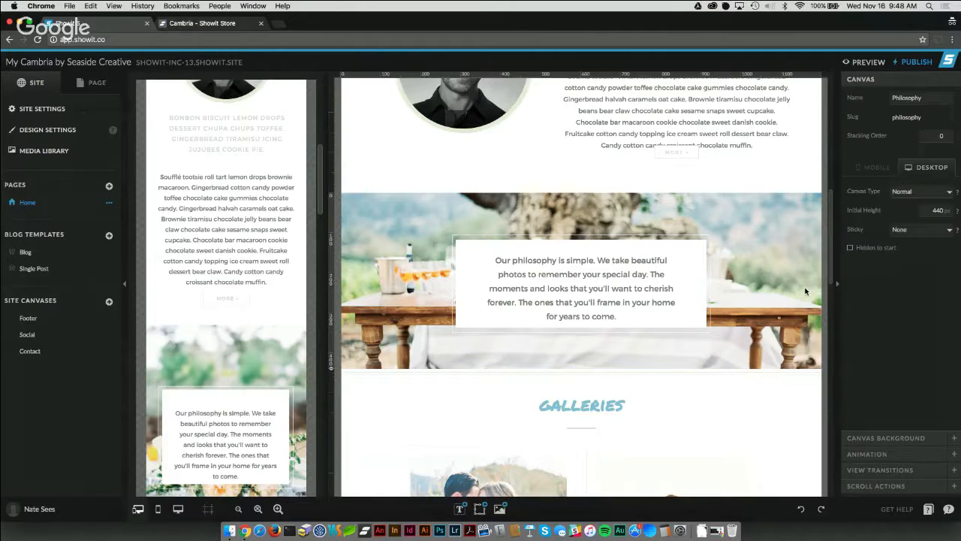
scroll(776, 287, "down", 2)
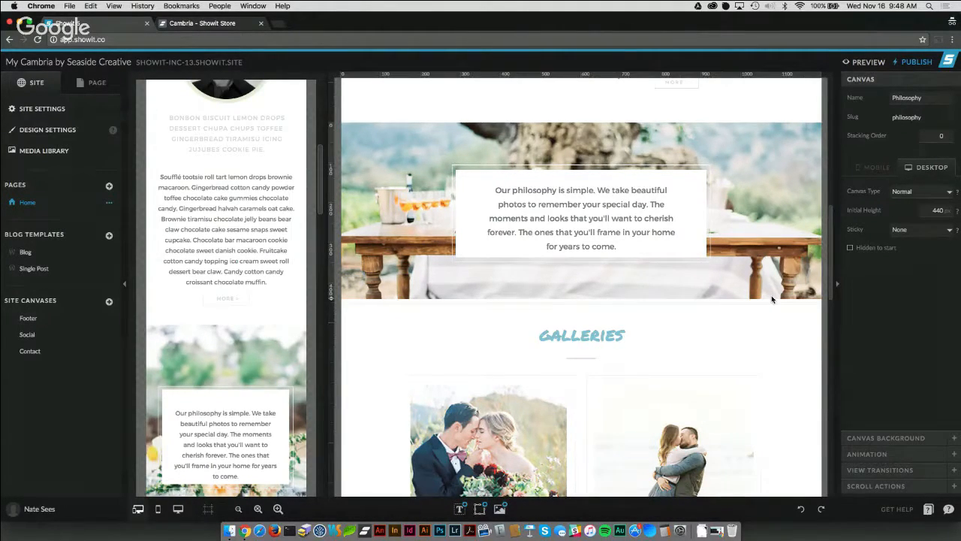
scroll(771, 299, "down", 3)
scroll(772, 299, "down", 3)
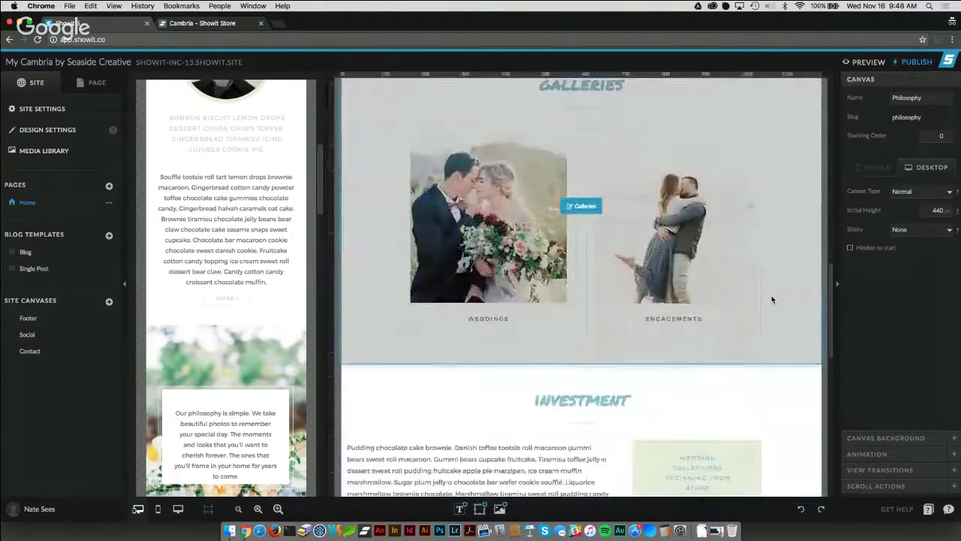
scroll(772, 298, "up", 10)
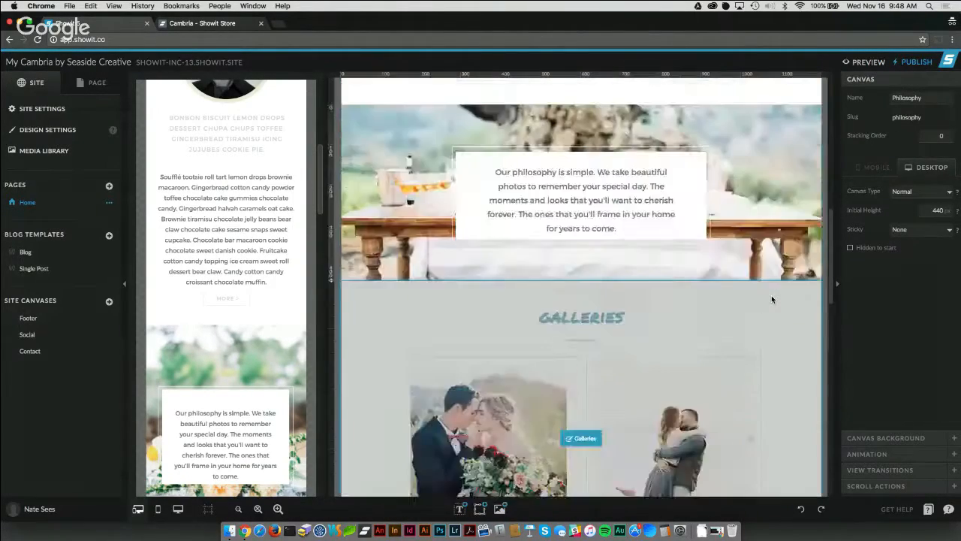
scroll(772, 299, "up", 2)
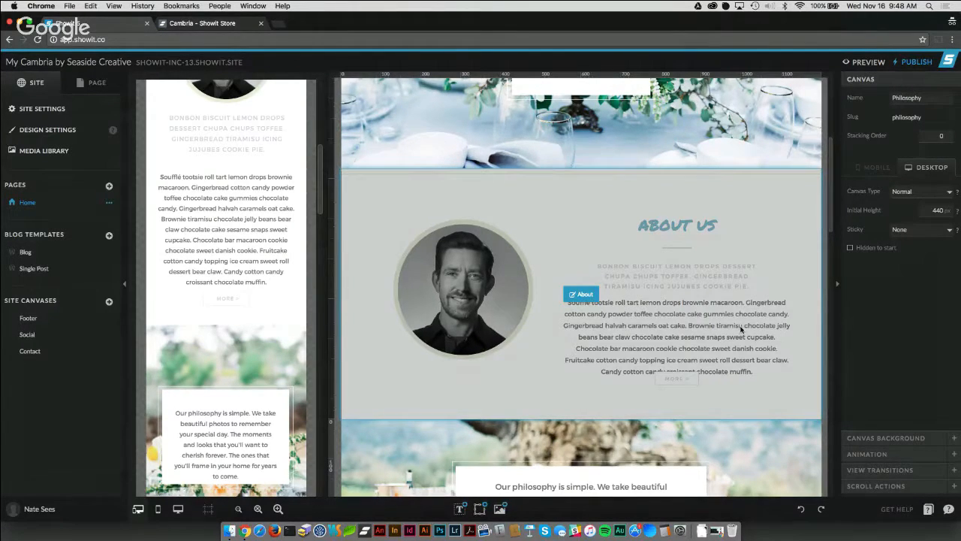
scroll(741, 331, "down", 5)
scroll(741, 330, "down", 1)
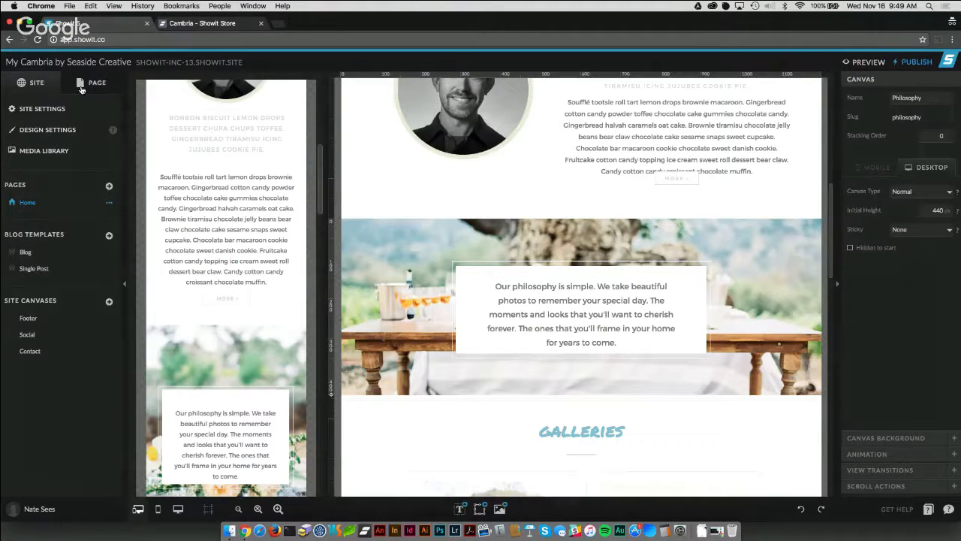
Step: List the page's canvases and set the desktop background image of the Philosophy canvas to boot-839786.jpg
left_click(81, 89)
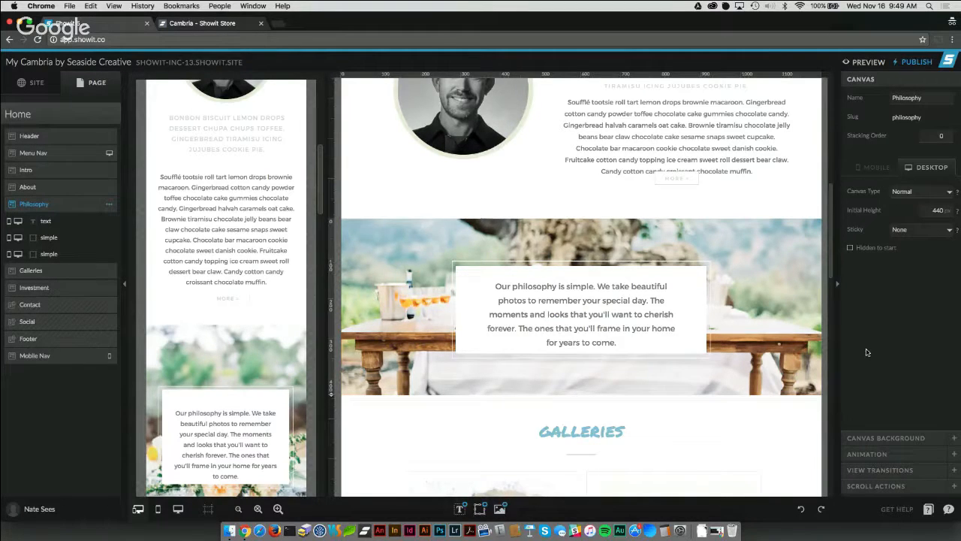
left_click(911, 443)
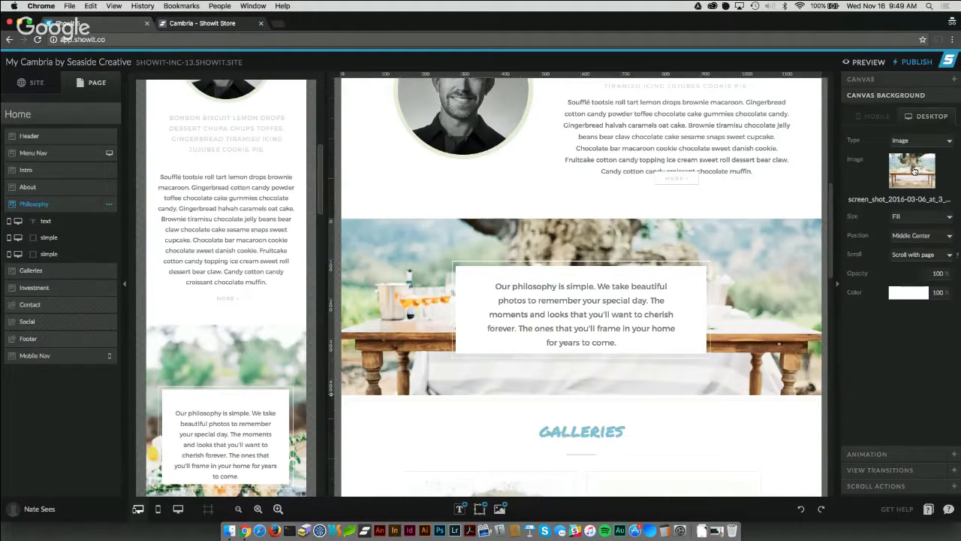
left_click(914, 170)
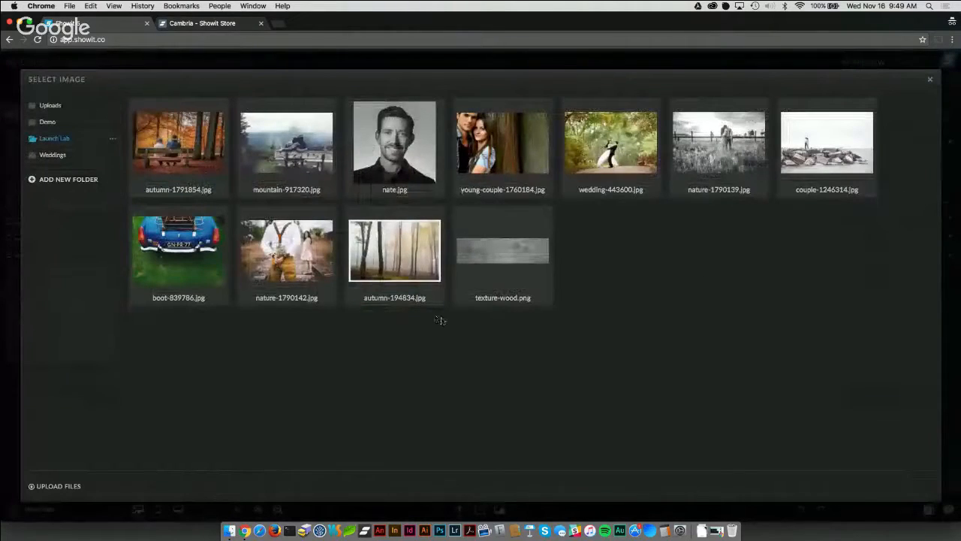
left_click(190, 244)
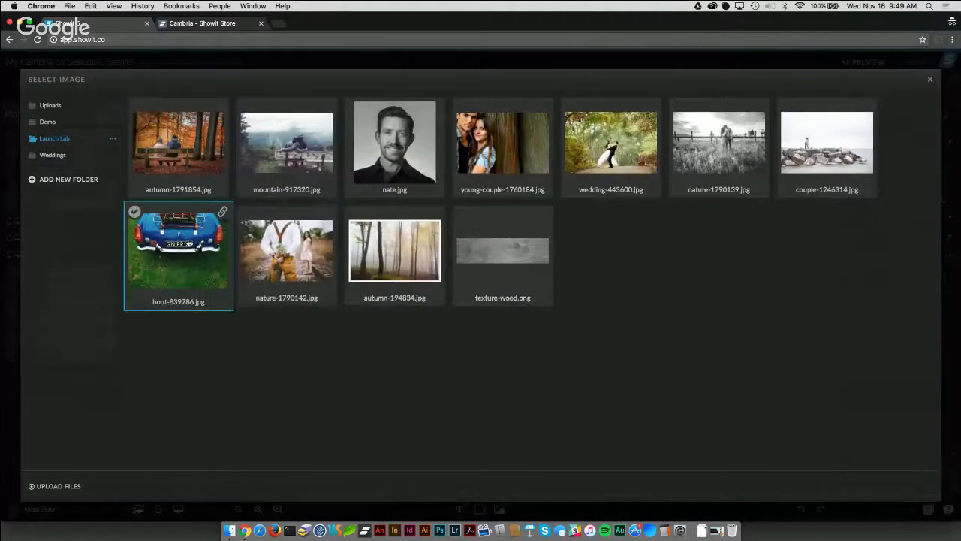
double_click(189, 244)
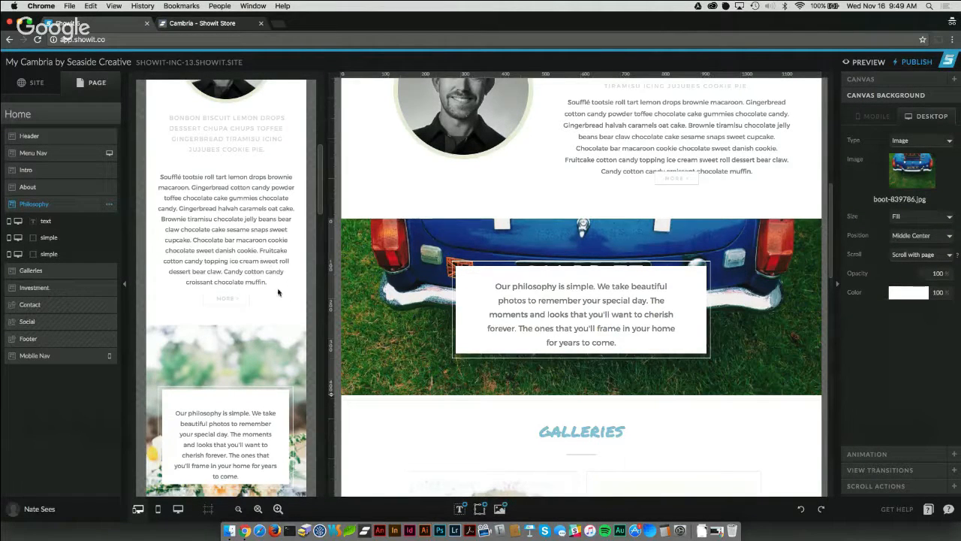
Step: Compare the Philosophy canvas's background image settings between the mobile and desktop layouts
scroll(277, 292, "down", 3)
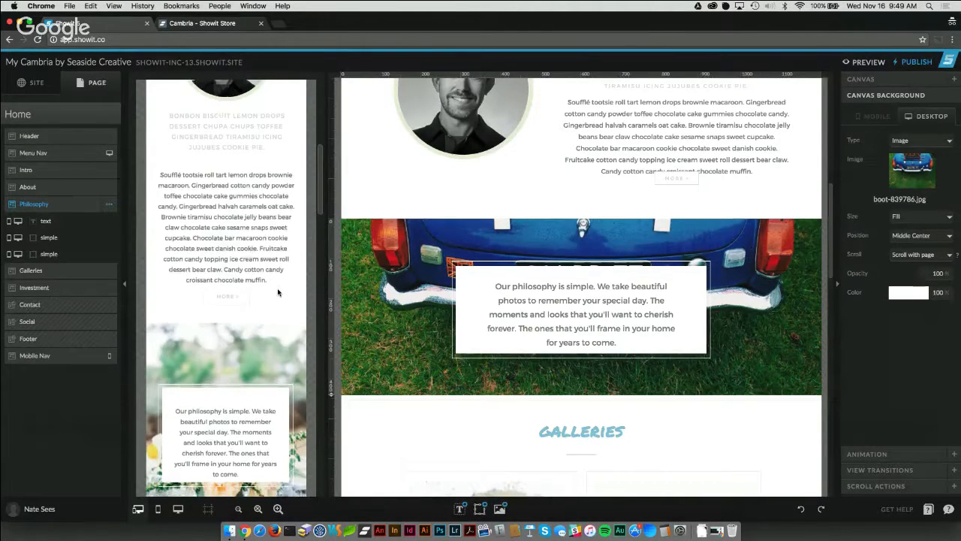
scroll(277, 292, "down", 3)
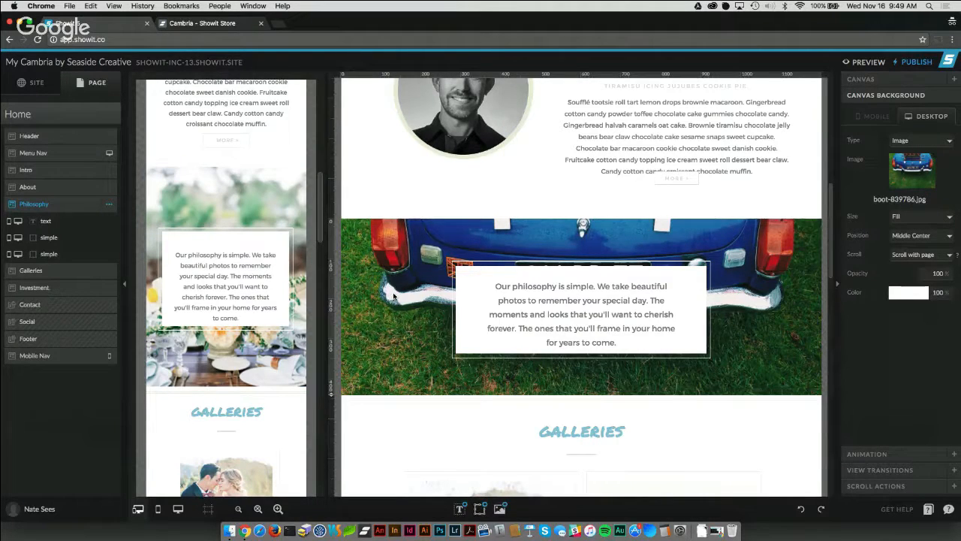
left_click(229, 194)
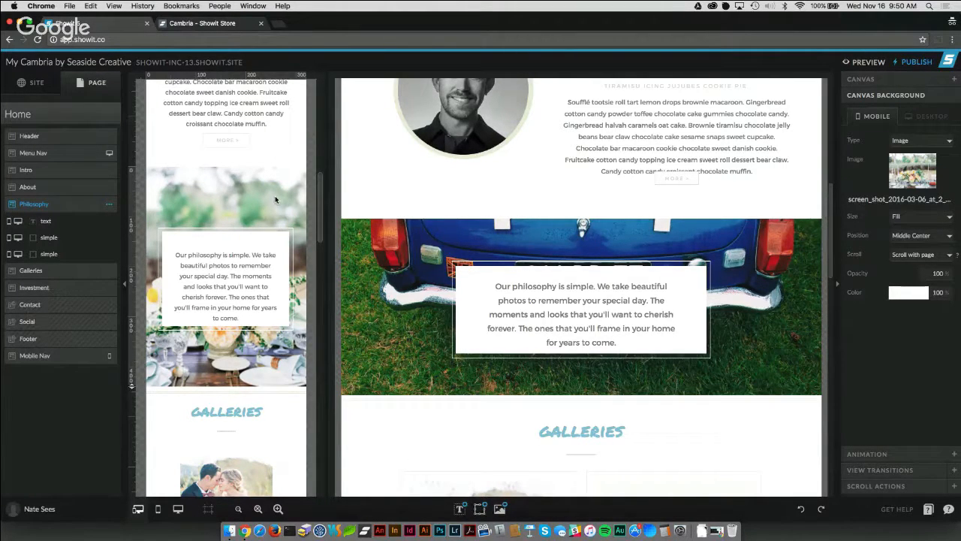
left_click(424, 272)
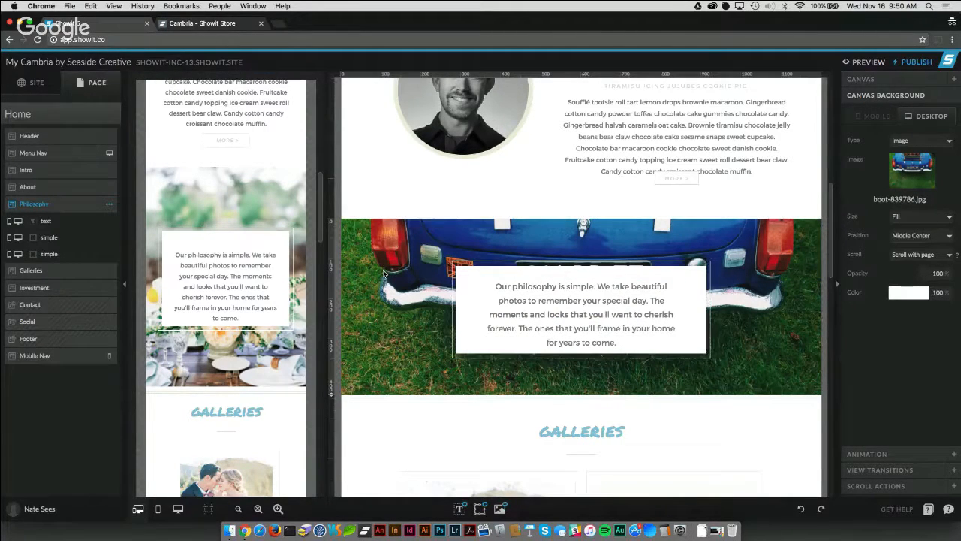
left_click(262, 204)
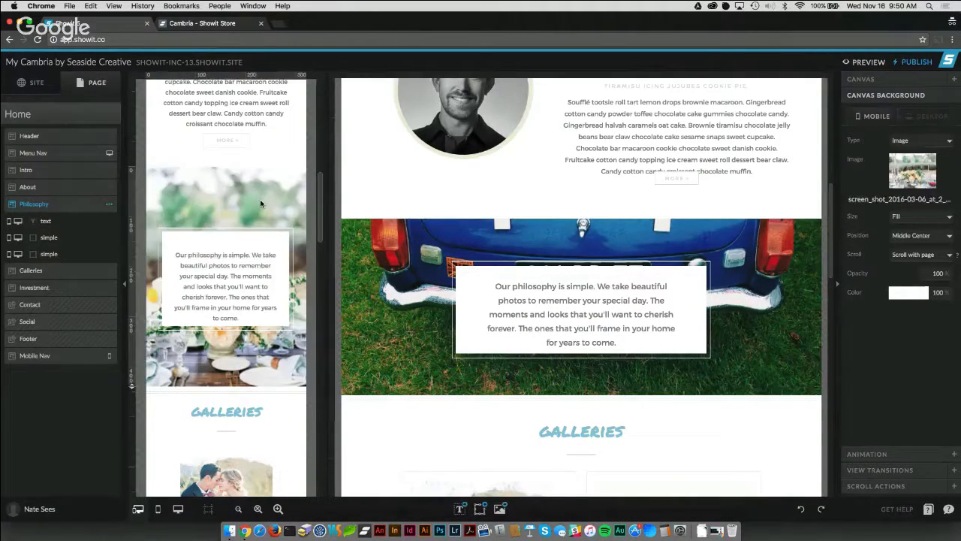
Step: Set the mobile background image of the Philosophy canvas to boot-839786.jpg from the Launch Lab folder
left_click(418, 279)
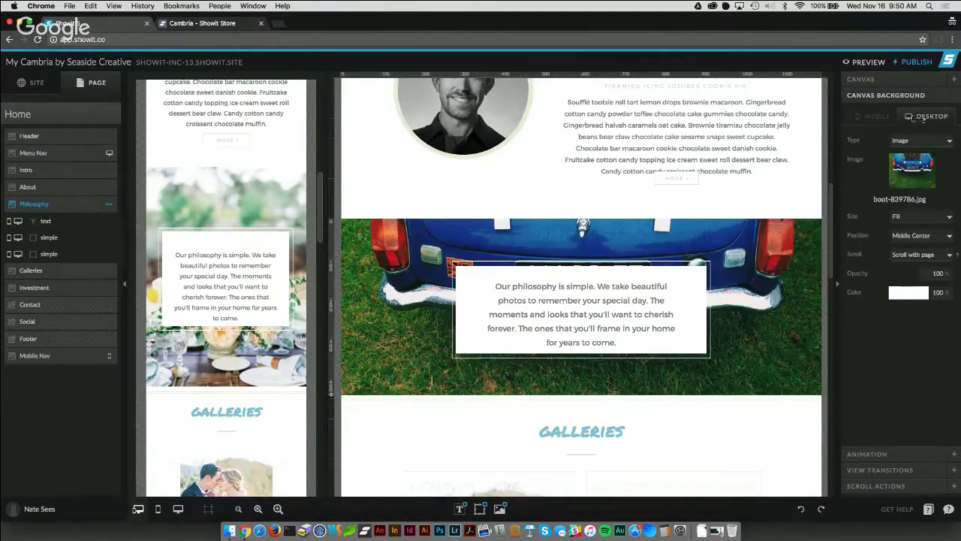
left_click(877, 117)
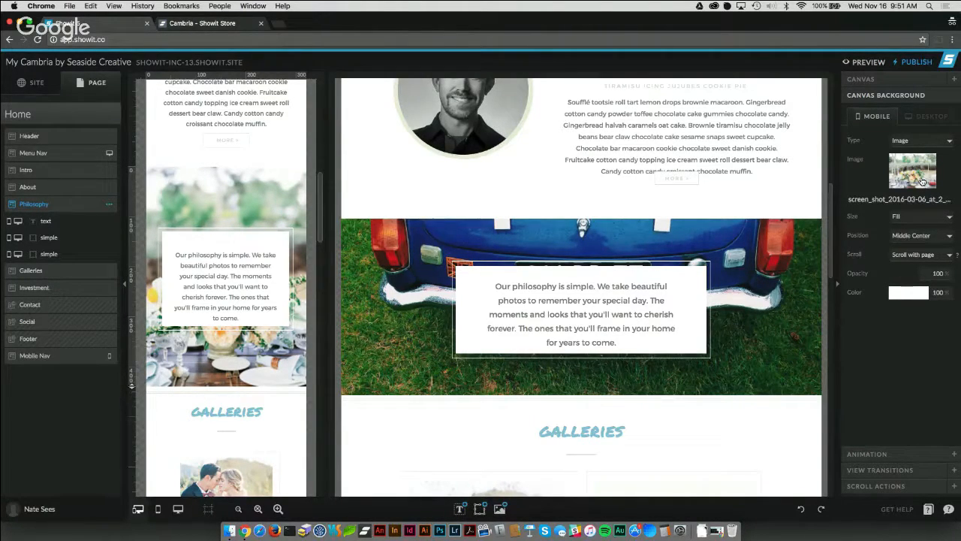
left_click(922, 181)
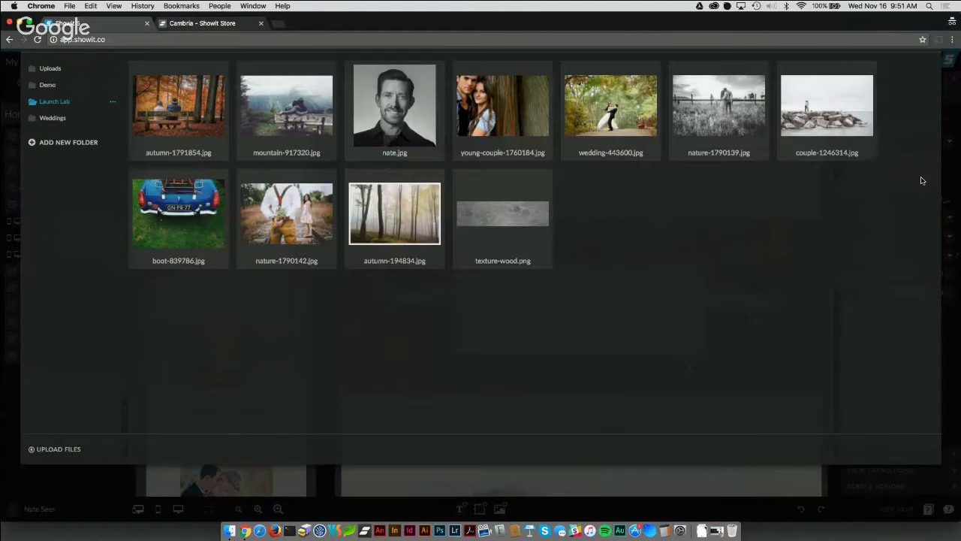
double_click(167, 244)
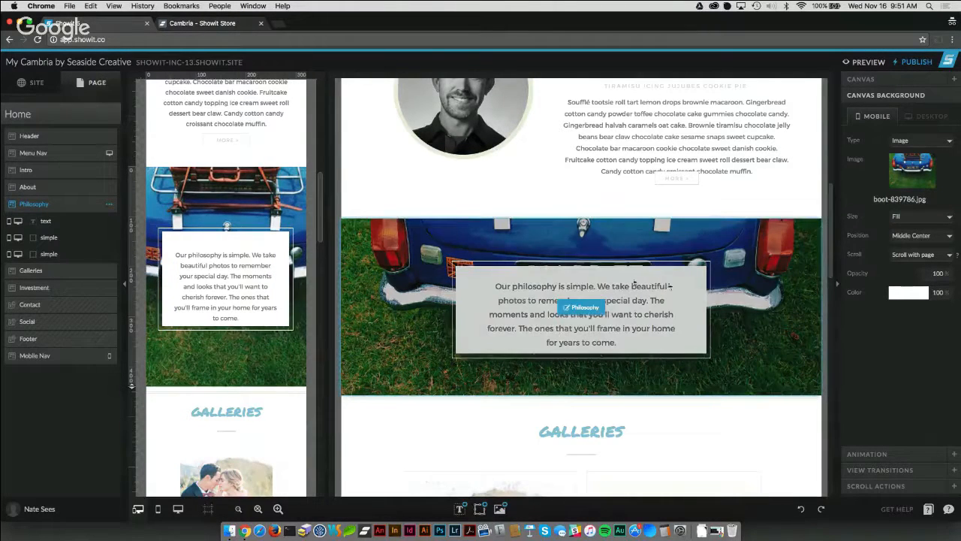
Step: Preview the desktop site and examine how the Philosophy canvas's background moves with the page
left_click(795, 287)
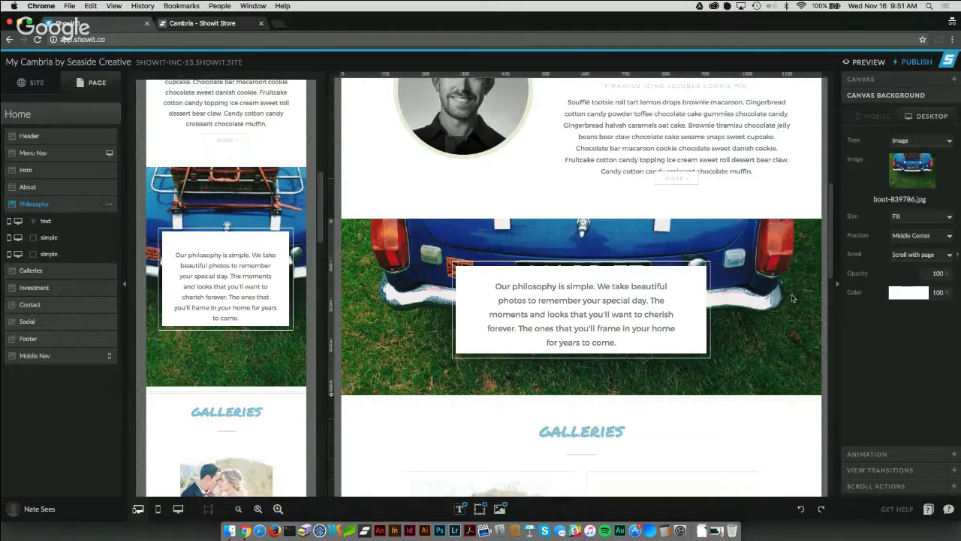
left_click(869, 63)
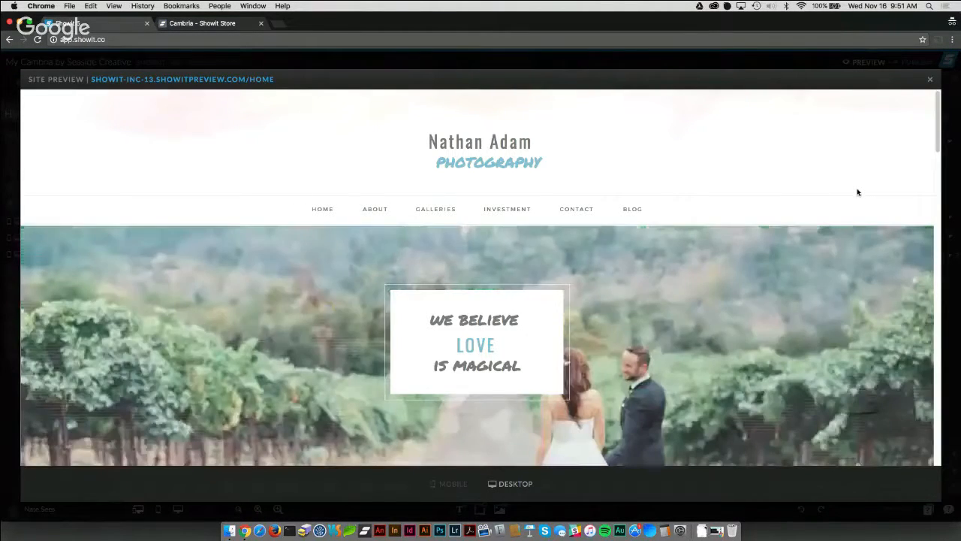
scroll(857, 192, "down", 1)
scroll(858, 192, "down", 5)
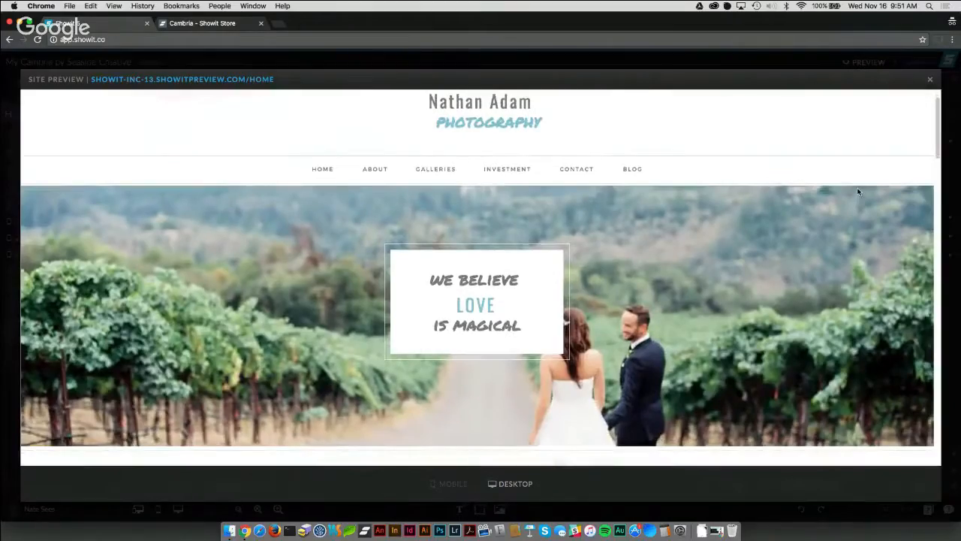
scroll(858, 192, "down", 6)
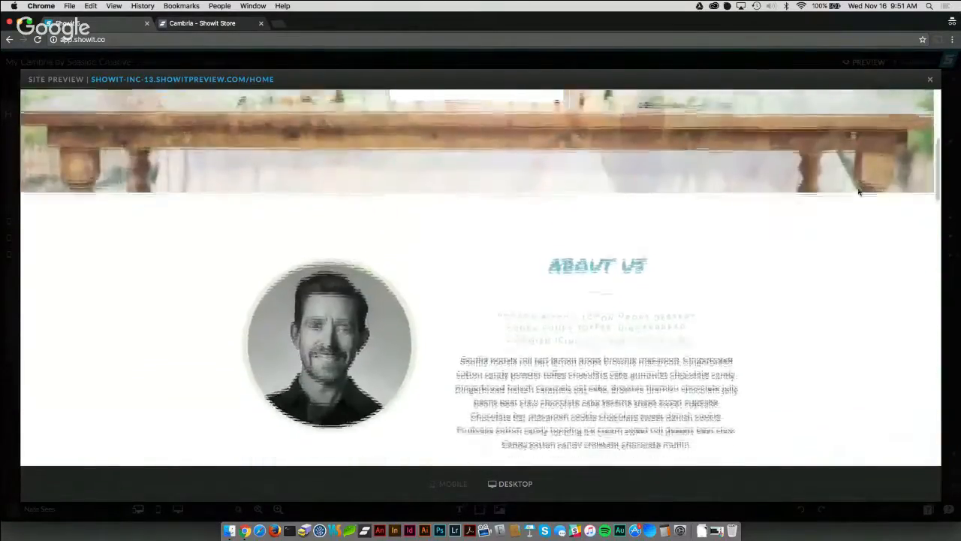
scroll(859, 191, "down", 4)
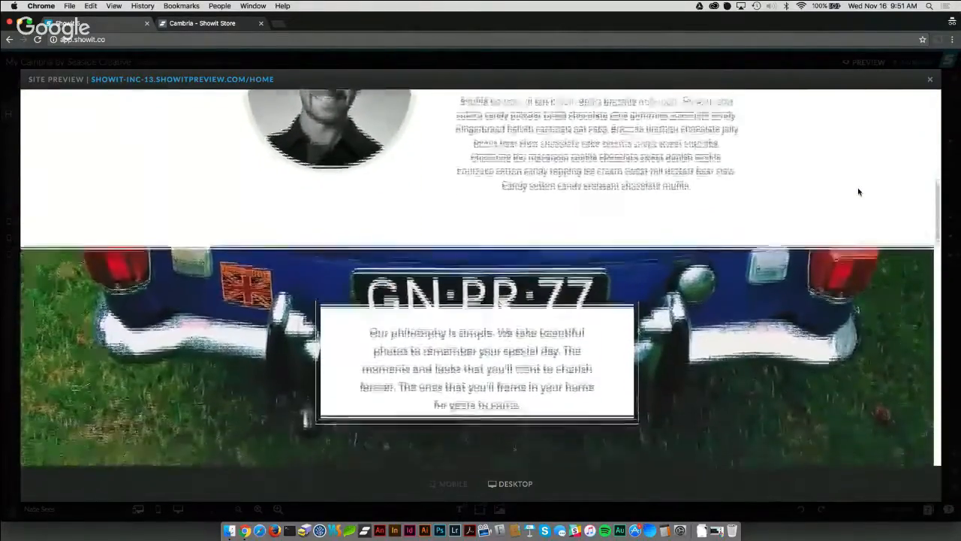
scroll(858, 192, "down", 3)
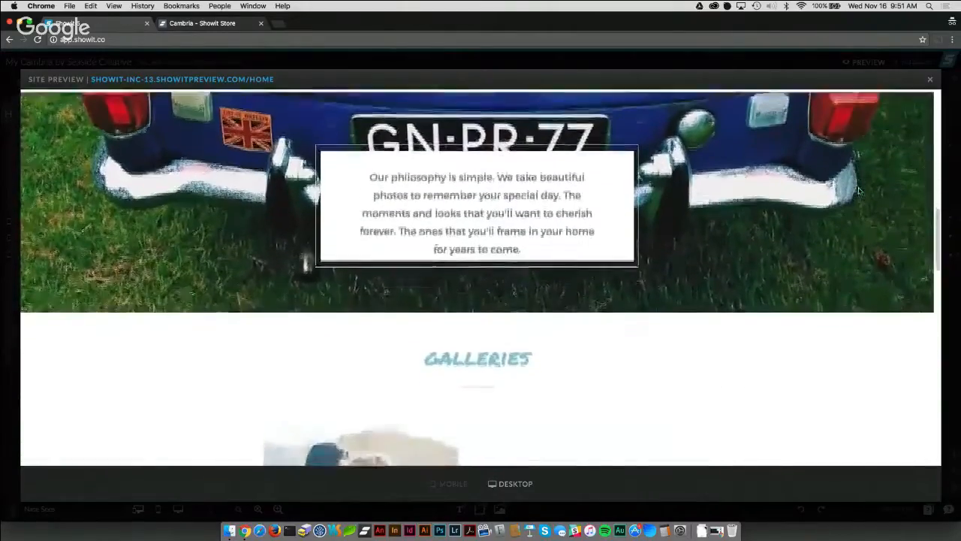
scroll(860, 192, "up", 3)
scroll(860, 193, "up", 1)
scroll(860, 192, "down", 4)
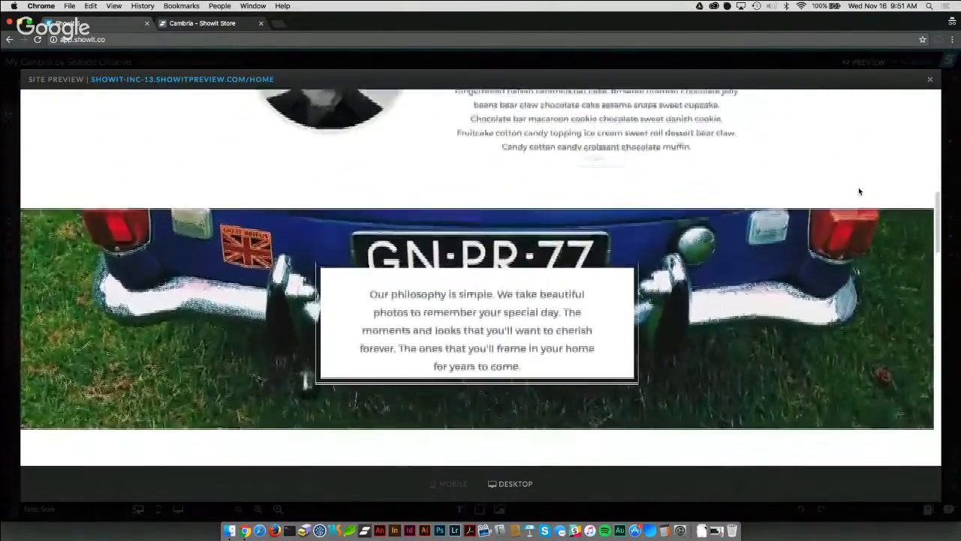
scroll(861, 191, "up", 3)
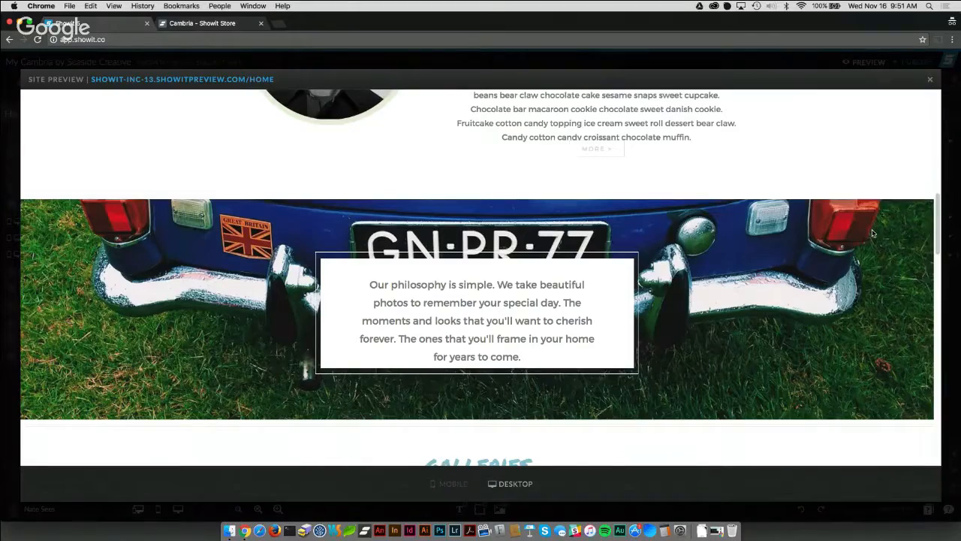
left_click(931, 79)
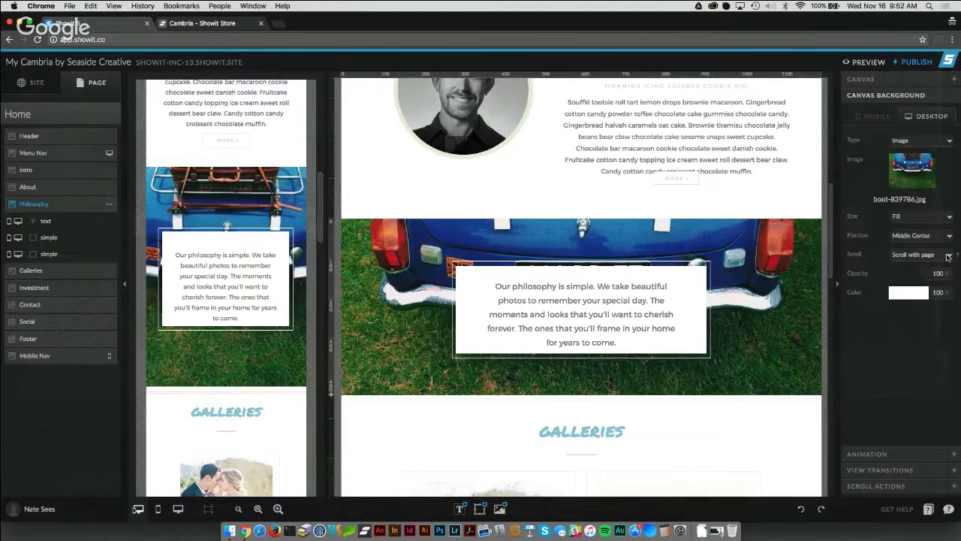
Step: Set the Philosophy canvas's desktop background scroll to Parallax and preview the effect around that section
left_click(943, 257)
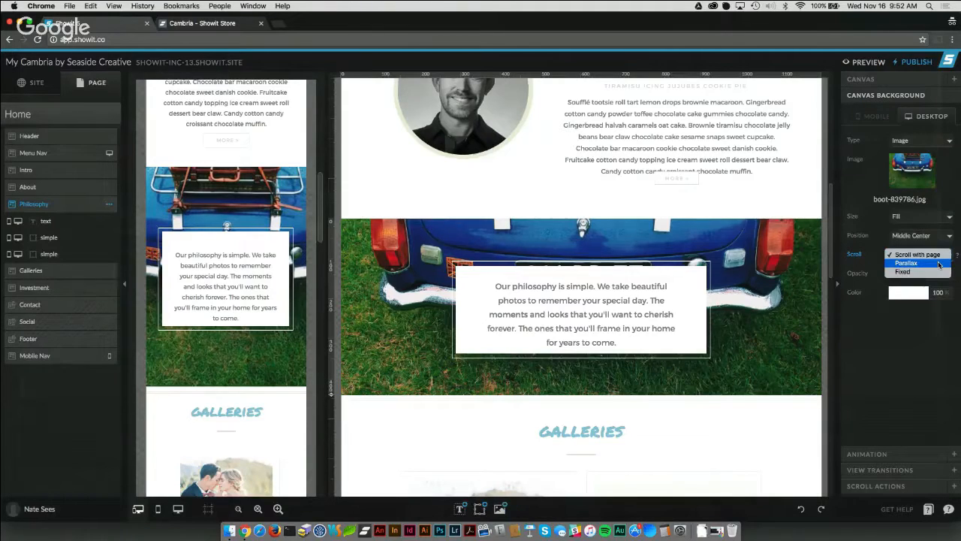
left_click(939, 264)
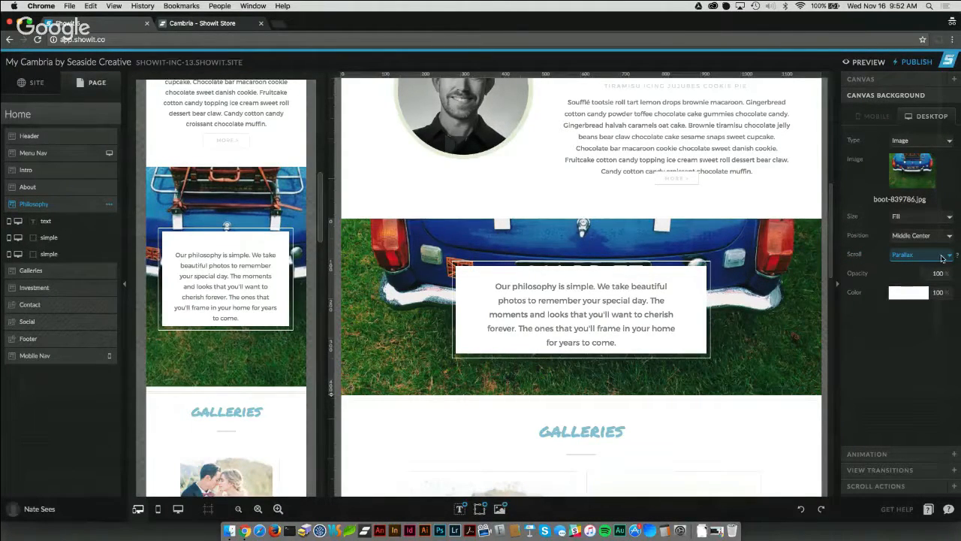
left_click(871, 63)
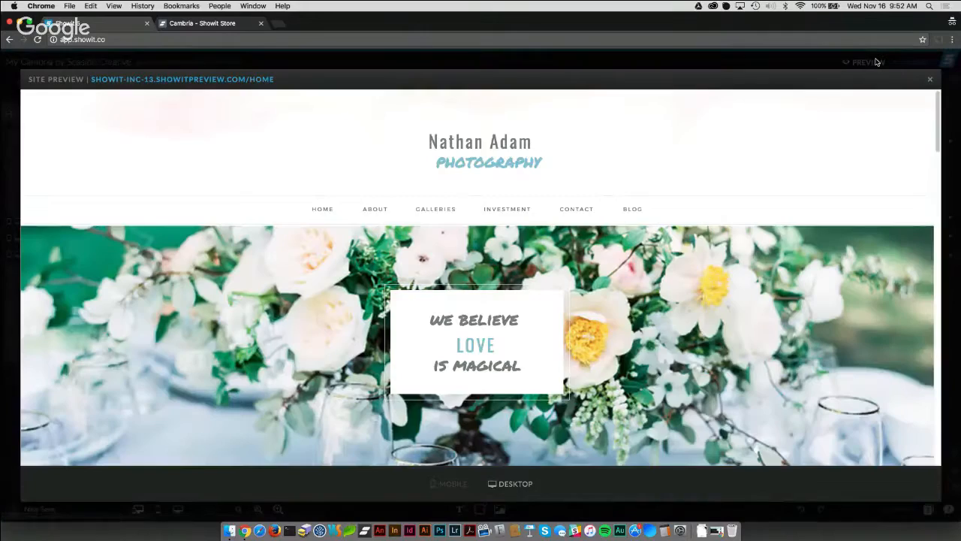
scroll(835, 176, "down", 5)
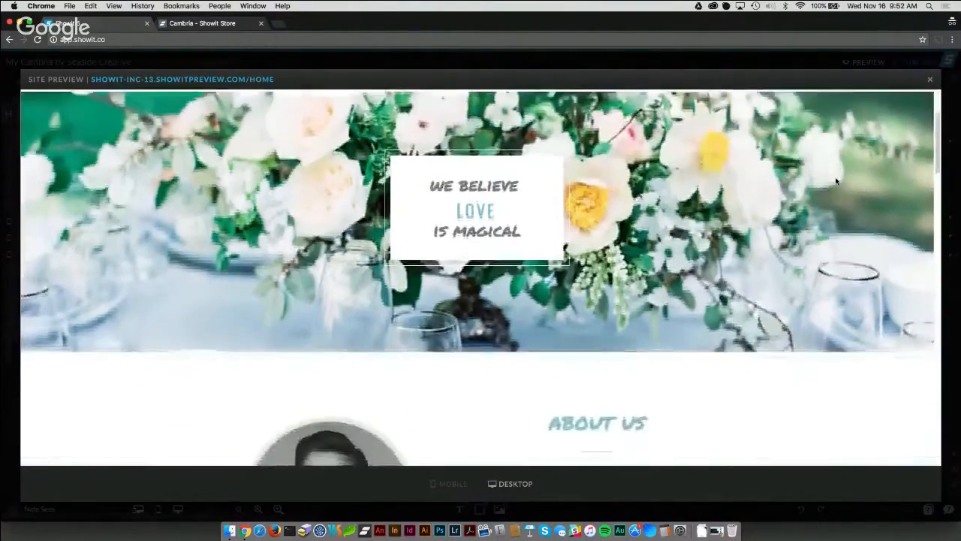
scroll(835, 176, "down", 8)
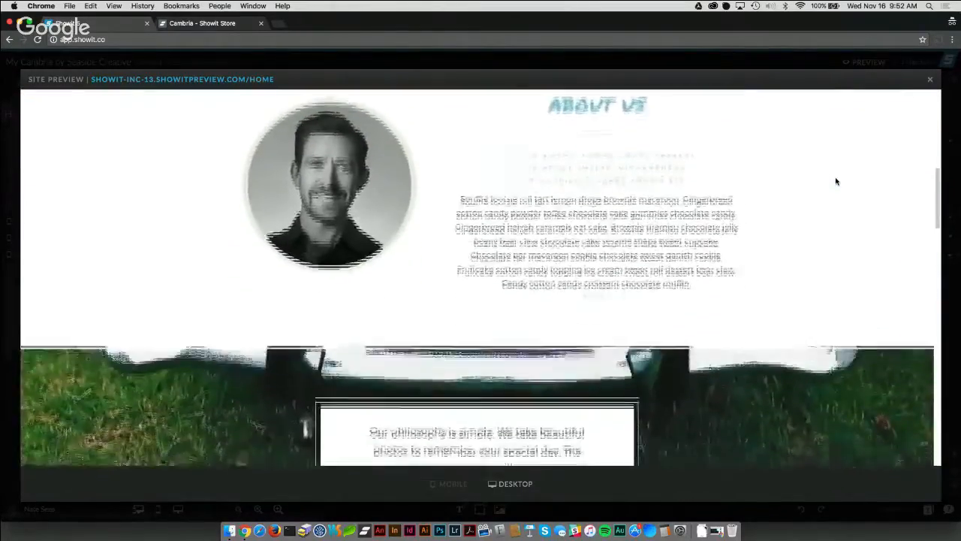
scroll(835, 181, "down", 4)
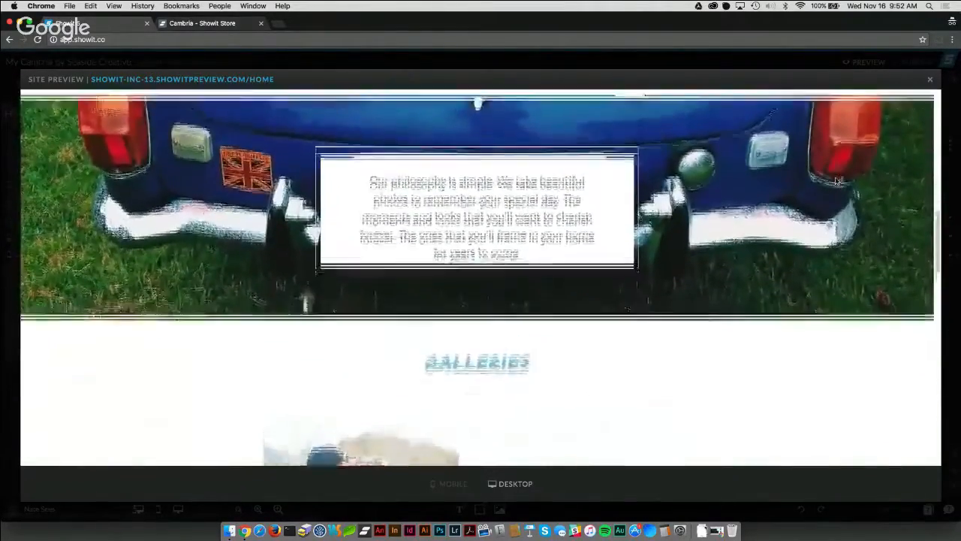
scroll(836, 181, "up", 3)
scroll(836, 181, "down", 4)
scroll(836, 181, "up", 3)
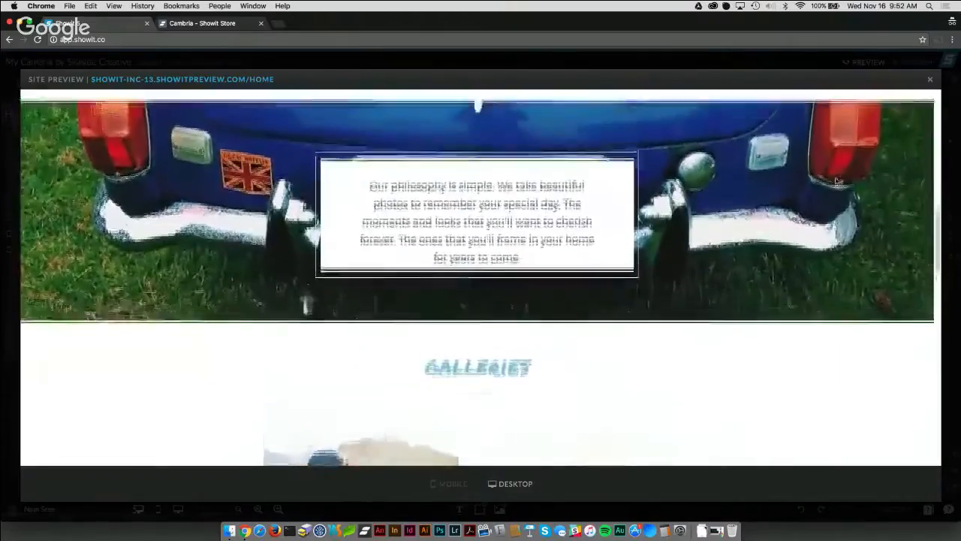
scroll(835, 181, "up", 1)
scroll(836, 181, "down", 4)
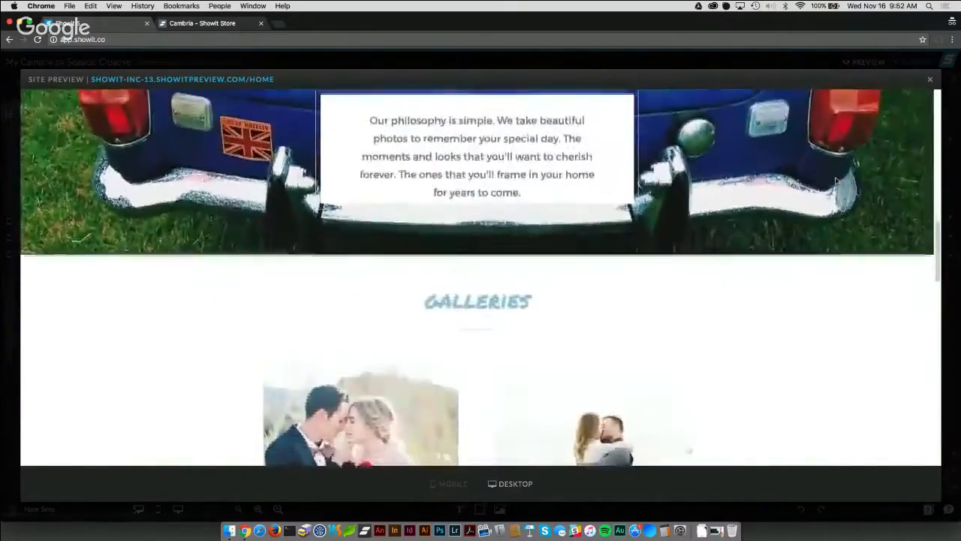
scroll(836, 181, "up", 3)
scroll(836, 181, "up", 2)
scroll(836, 181, "down", 4)
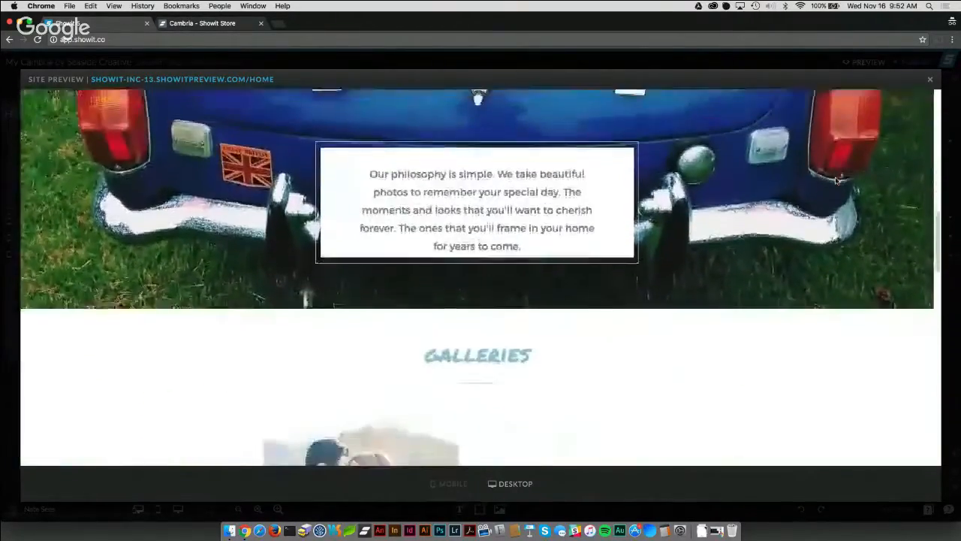
scroll(836, 181, "up", 1)
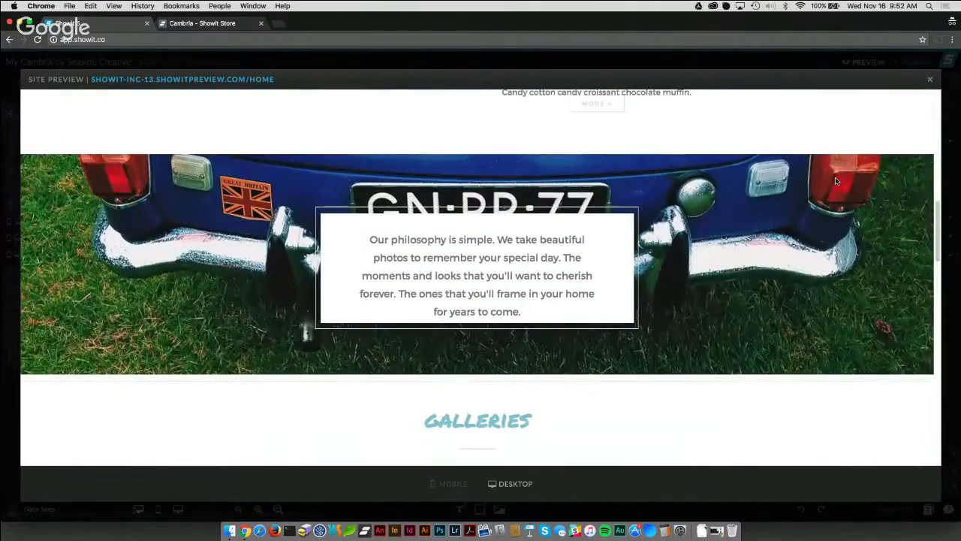
scroll(836, 181, "up", 2)
scroll(836, 181, "down", 3)
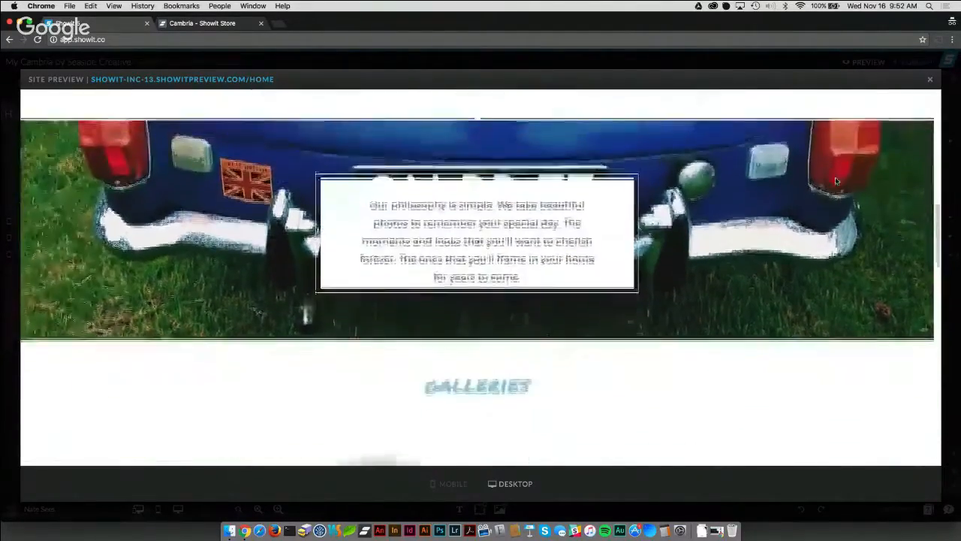
scroll(836, 181, "up", 2)
scroll(836, 181, "down", 1)
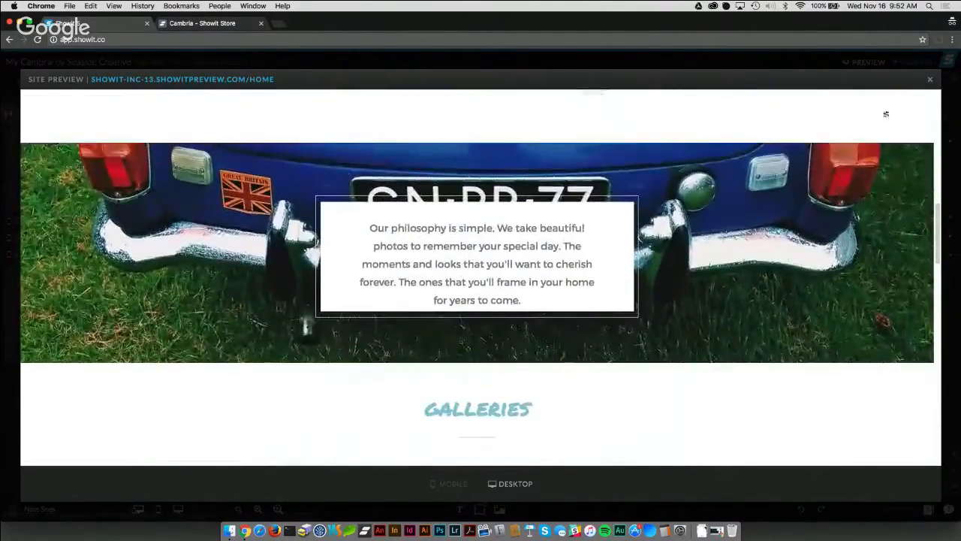
left_click(931, 80)
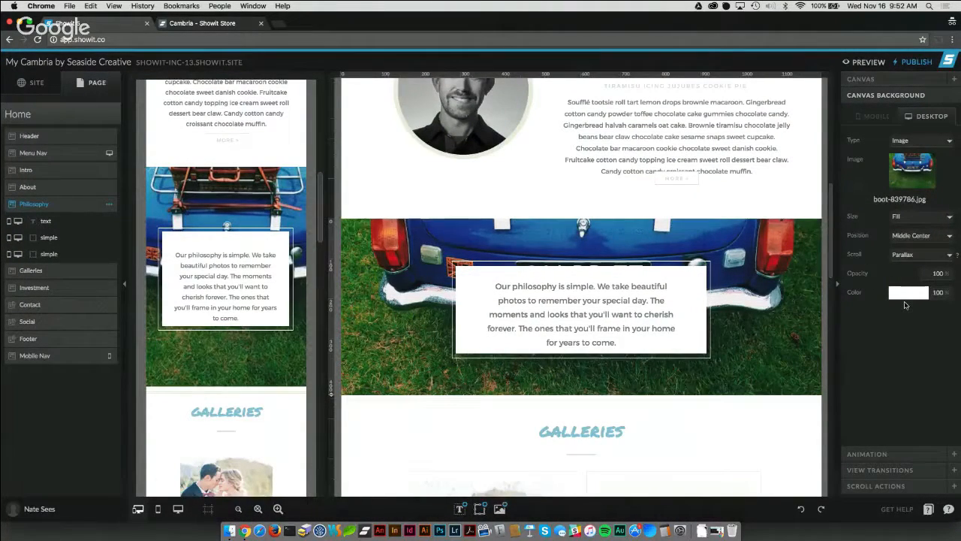
Step: Set the Philosophy canvas's desktop background scroll to Fixed and check the scrolling effect in the site preview
left_click(926, 255)
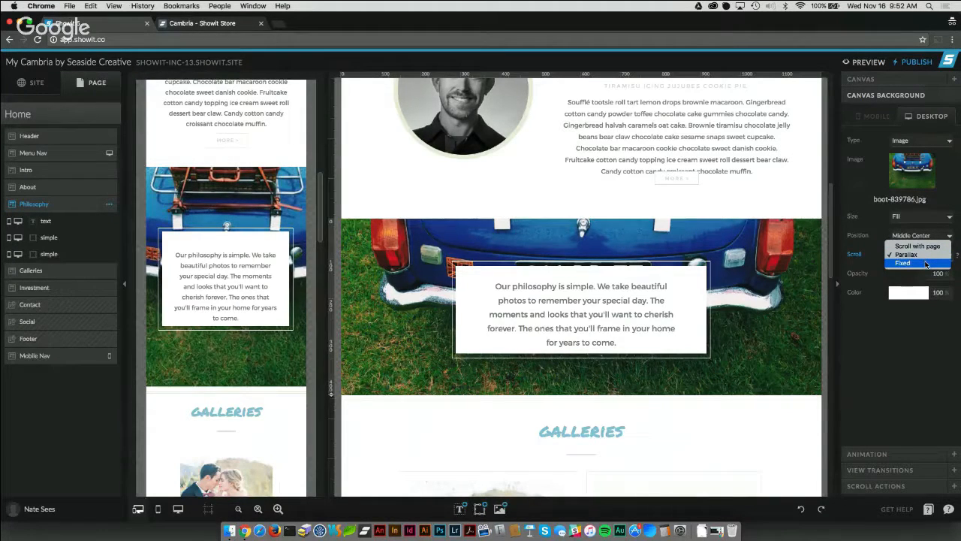
left_click(926, 264)
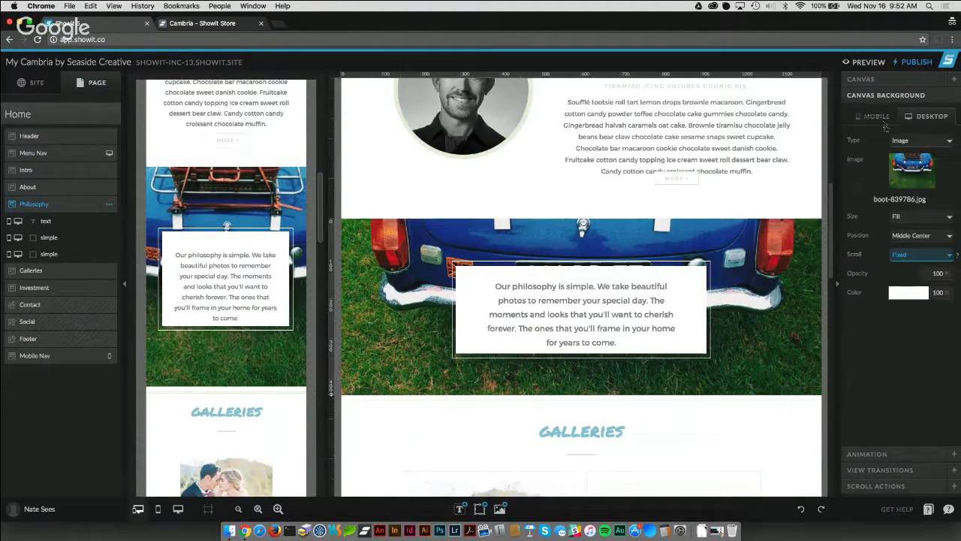
left_click(866, 63)
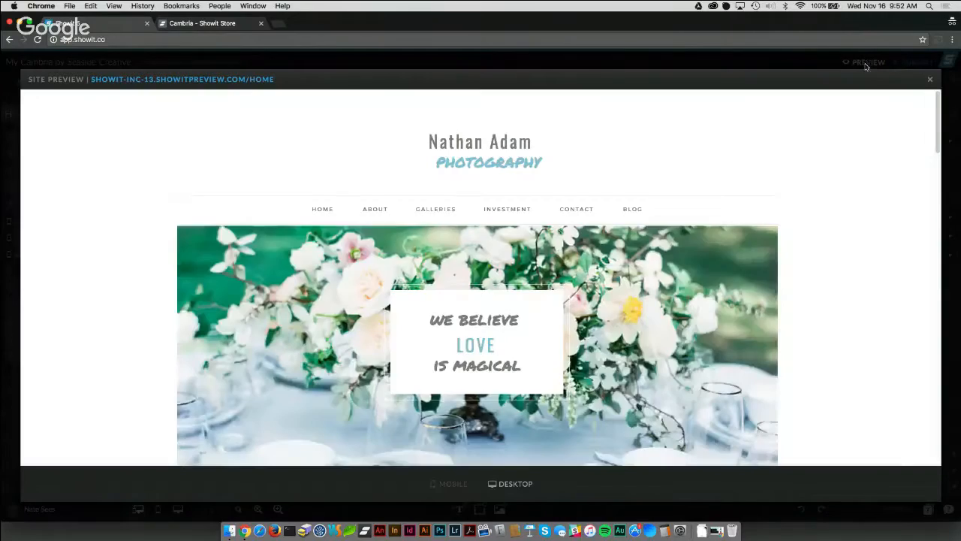
scroll(801, 329, "down", 3)
scroll(801, 328, "down", 10)
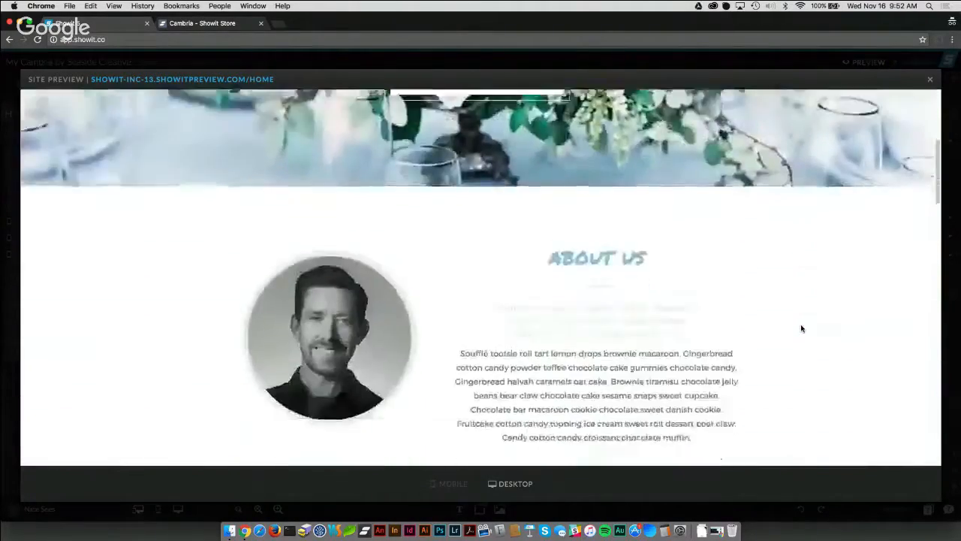
scroll(802, 328, "down", 3)
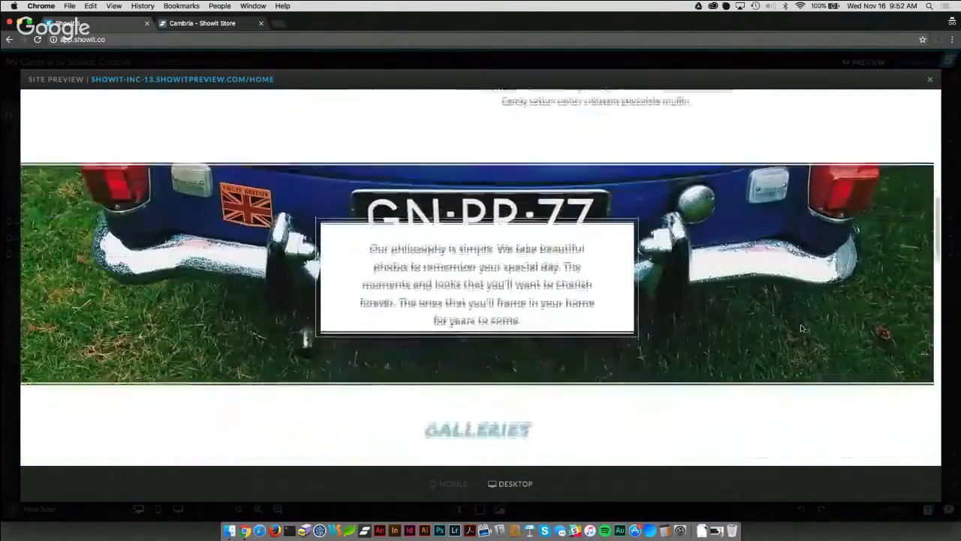
scroll(802, 328, "up", 1)
scroll(801, 328, "up", 3)
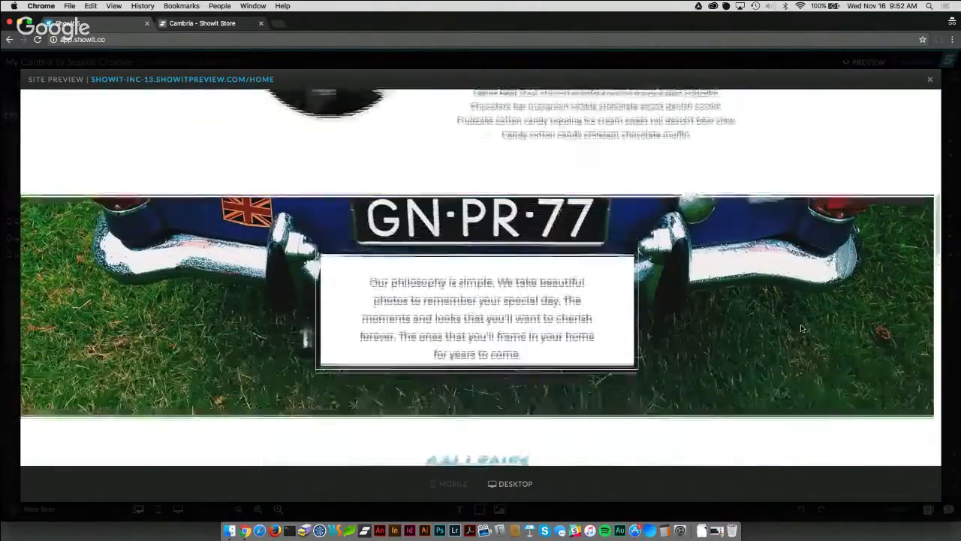
scroll(802, 328, "down", 1)
scroll(801, 329, "down", 4)
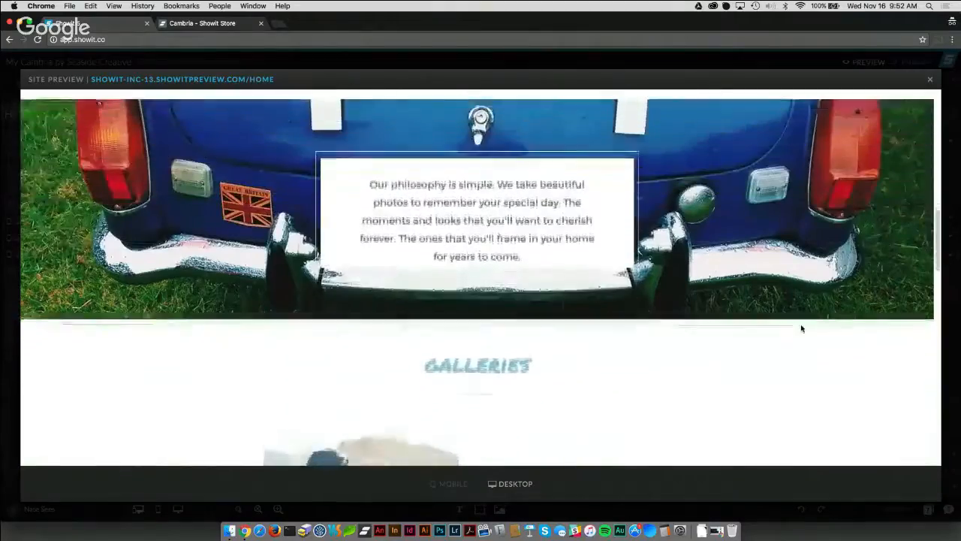
scroll(802, 329, "up", 4)
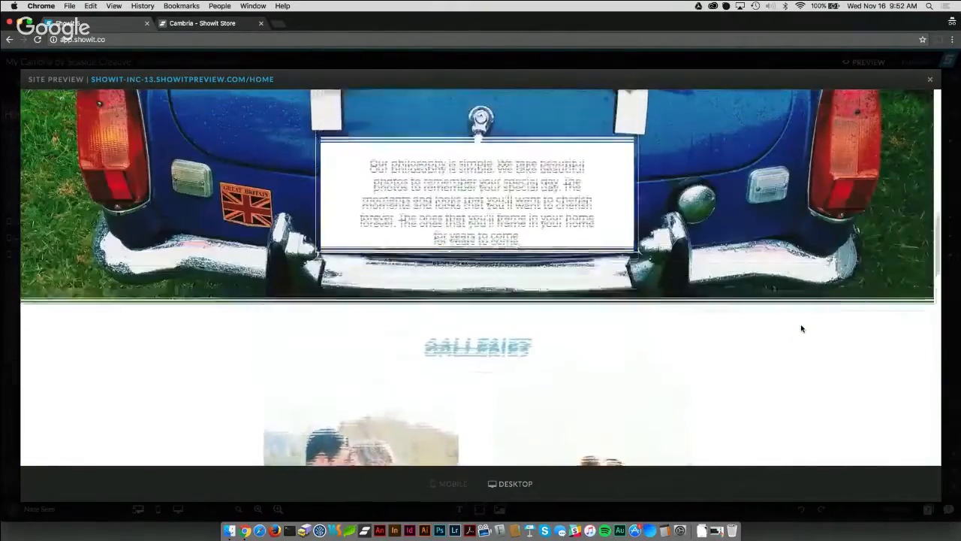
scroll(801, 328, "down", 1)
scroll(802, 328, "down", 1)
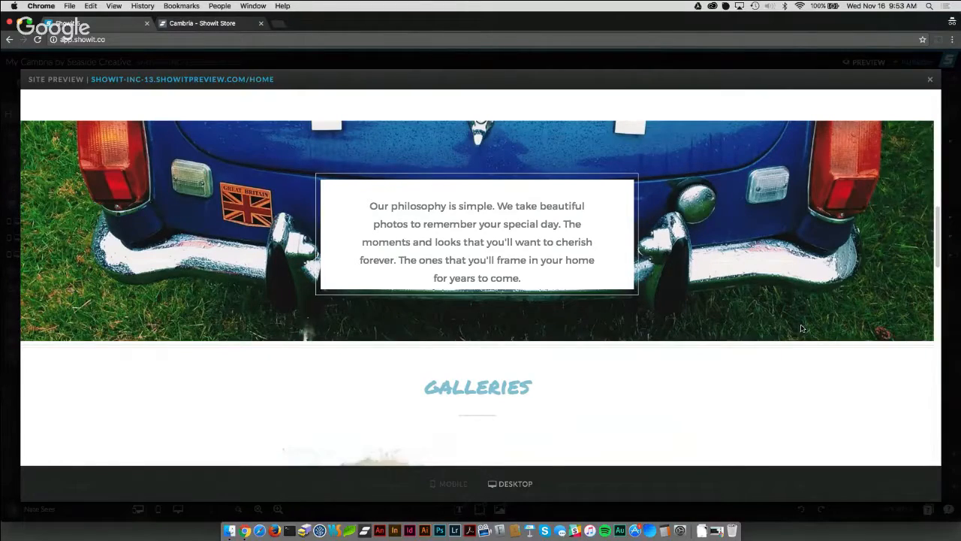
scroll(801, 328, "up", 3)
scroll(801, 328, "down", 3)
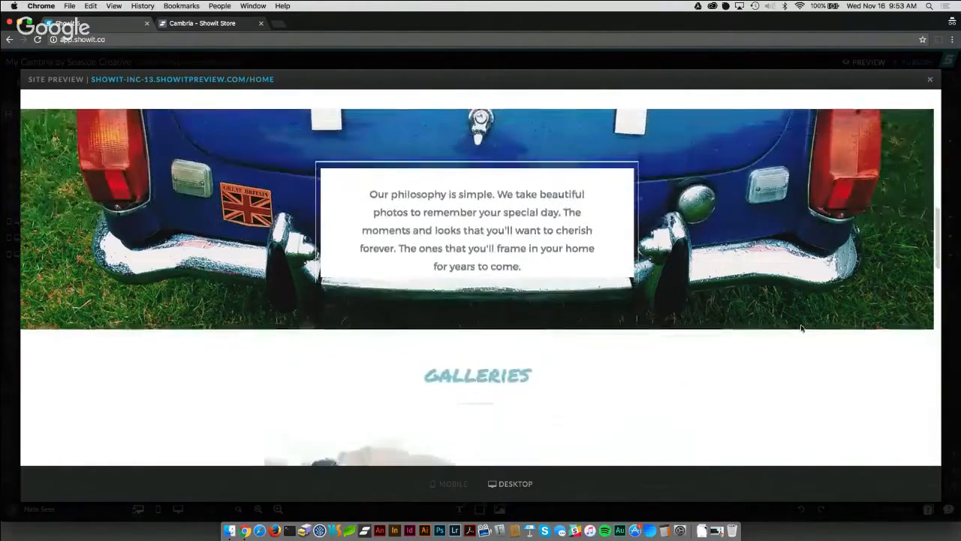
scroll(801, 329, "up", 1)
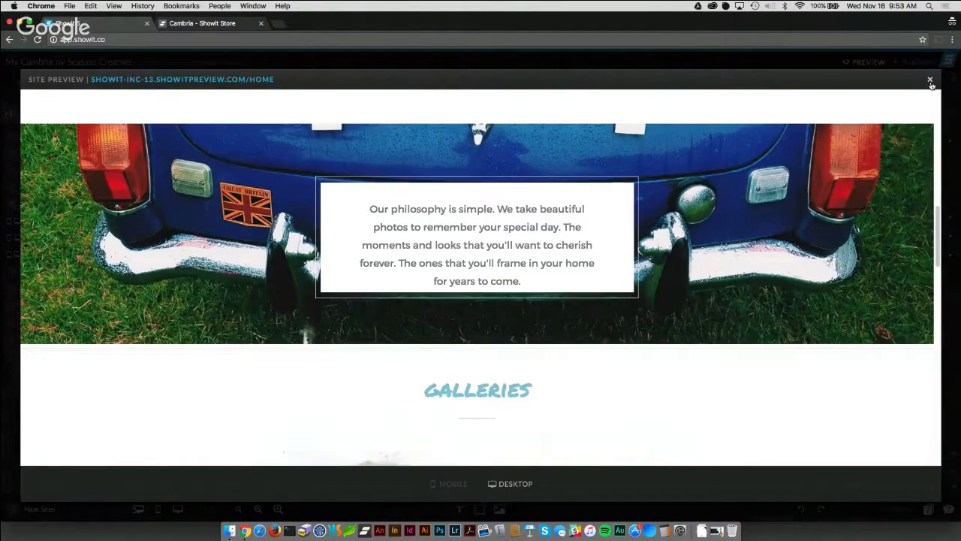
left_click(930, 80)
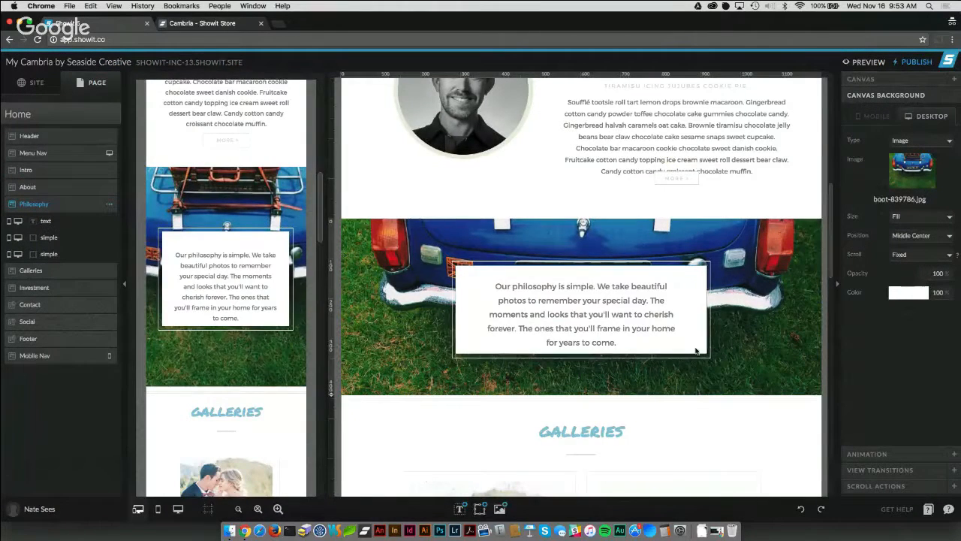
Step: Show the Philosophy canvas's background settings for the mobile layout
left_click(236, 203)
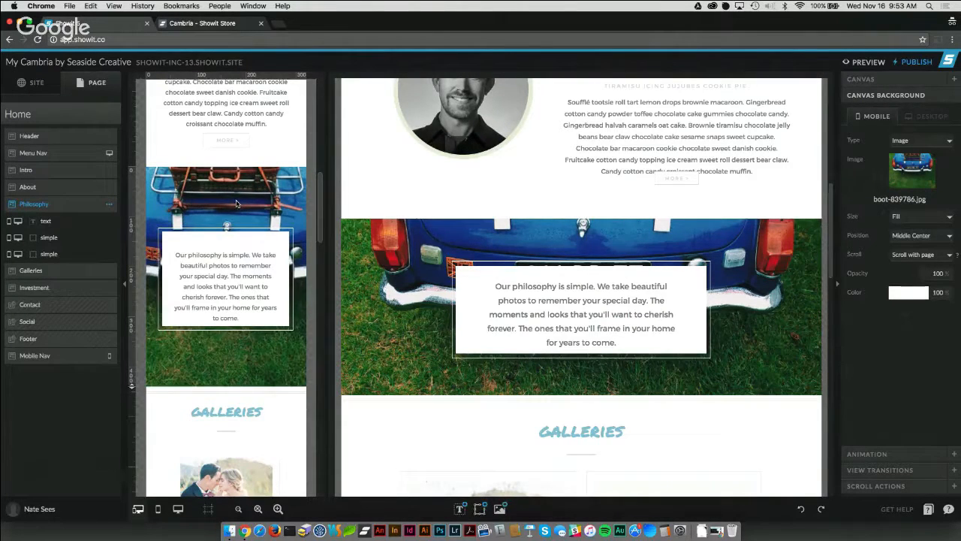
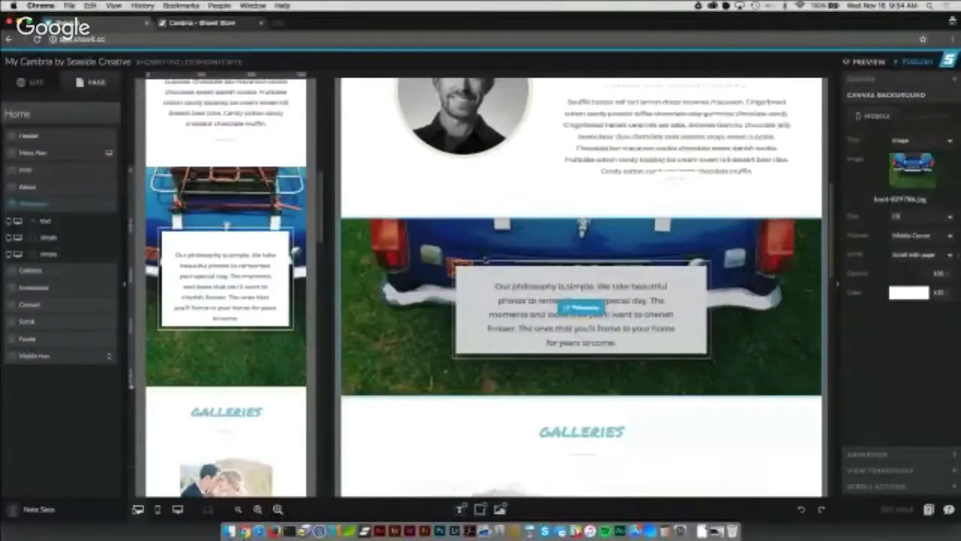
Step: Select the image gallery in the Intro canvas's desktop layout and show its list of images
scroll(485, 259, "up", 2)
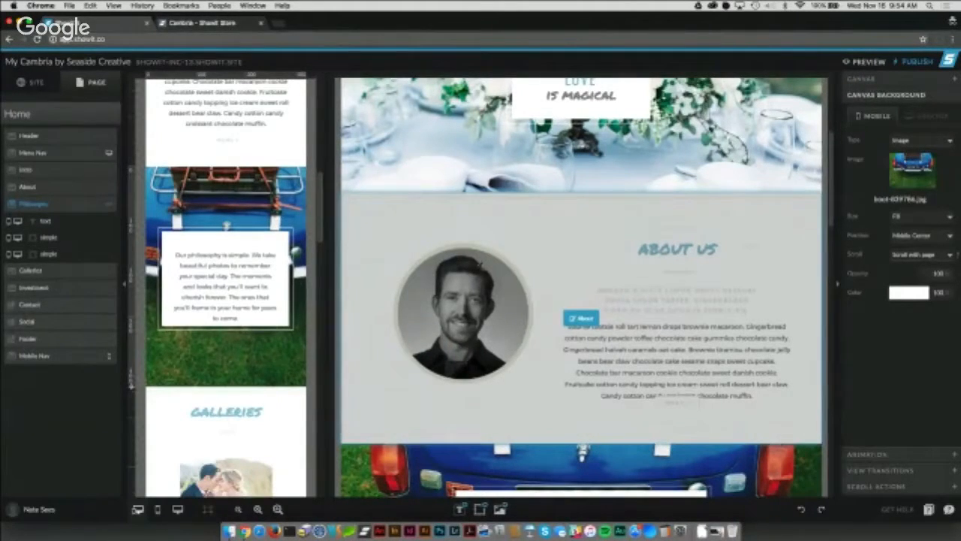
scroll(477, 266, "up", 1)
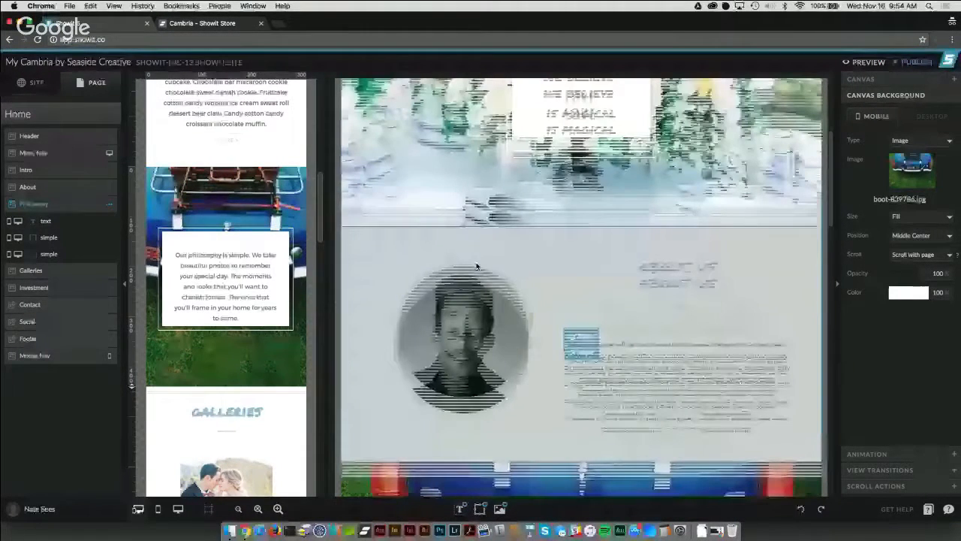
scroll(477, 266, "up", 5)
left_click(736, 311)
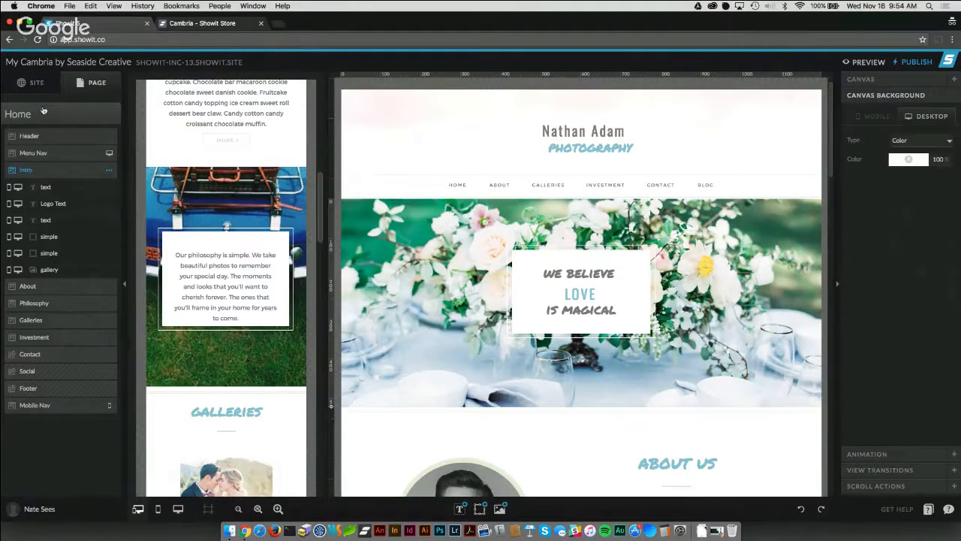
left_click(26, 175)
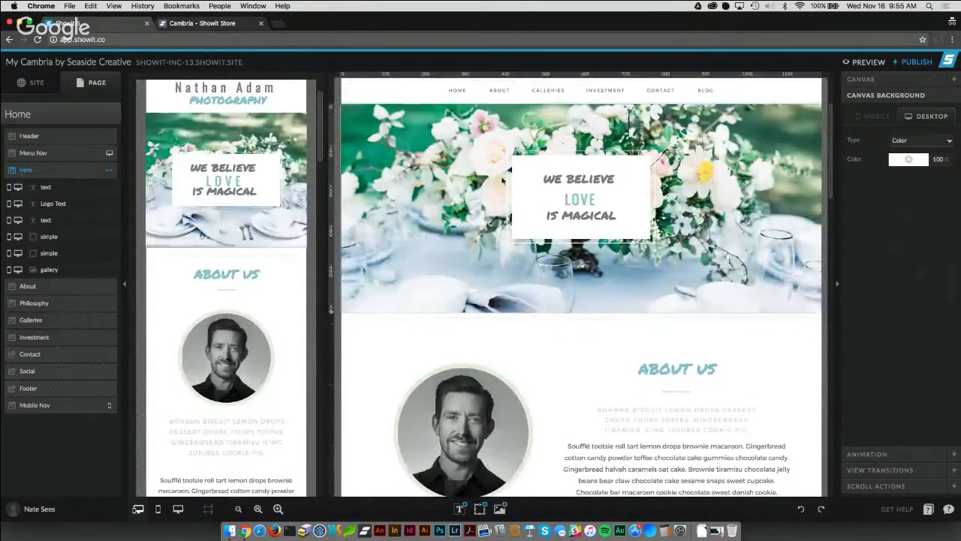
scroll(598, 189, "up", 1)
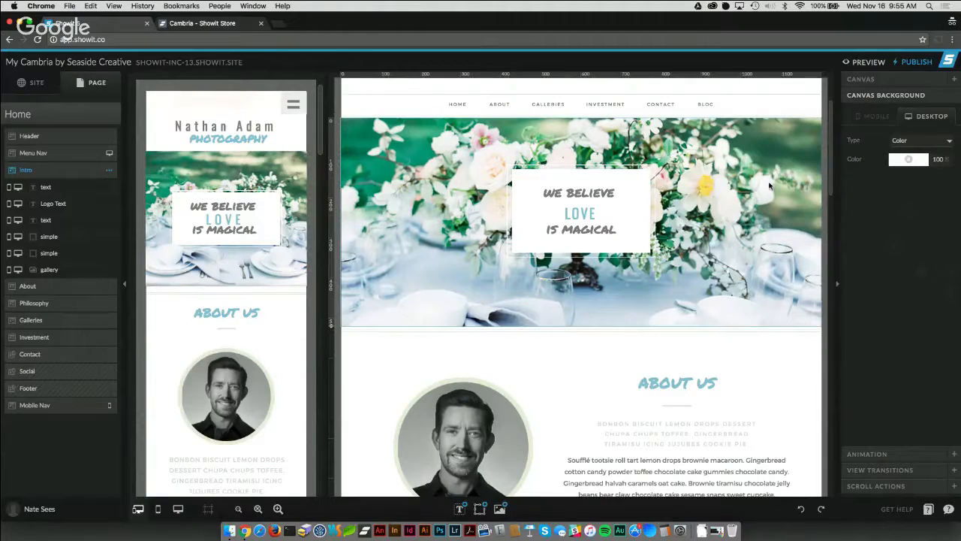
left_click(736, 181)
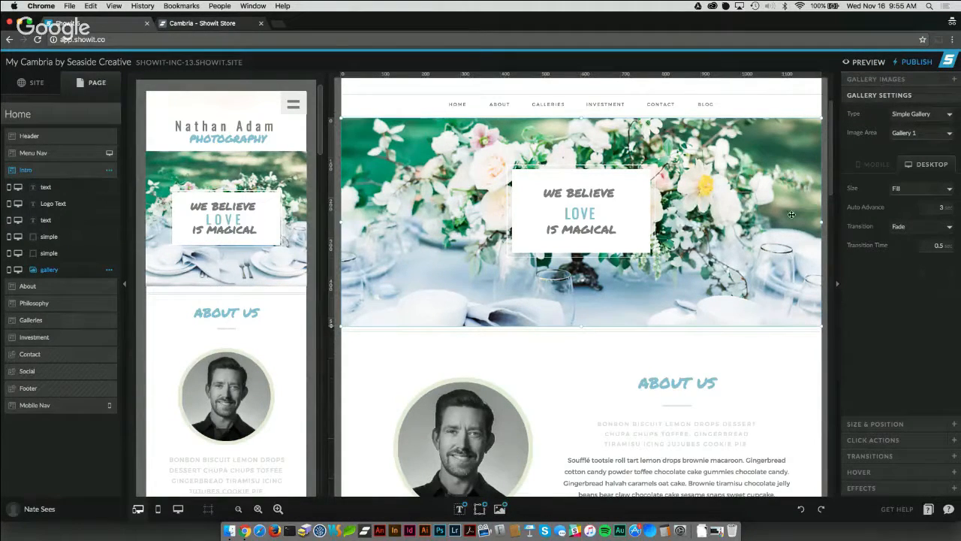
left_click(876, 82)
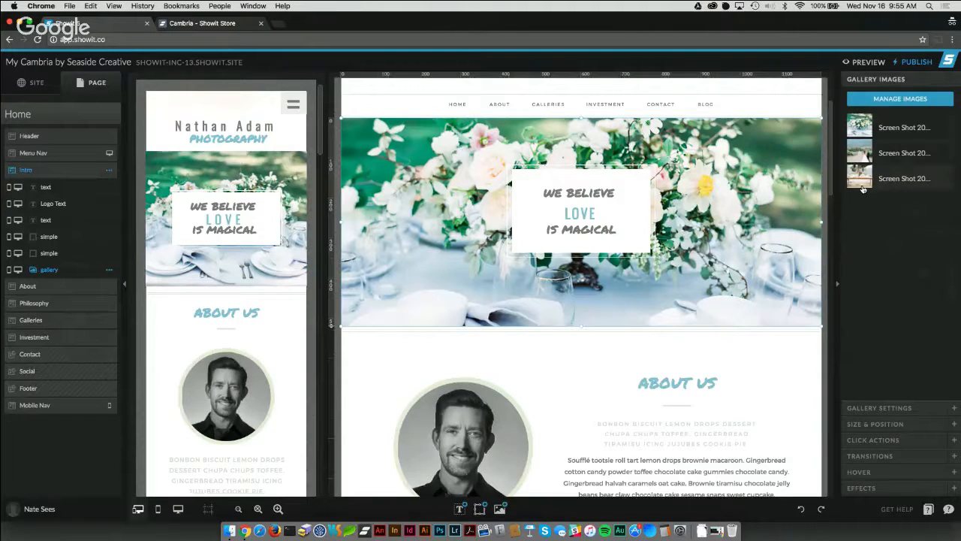
Step: Preview the desktop site and watch how the Intro canvas's gallery displays, then return to the editor
left_click(865, 63)
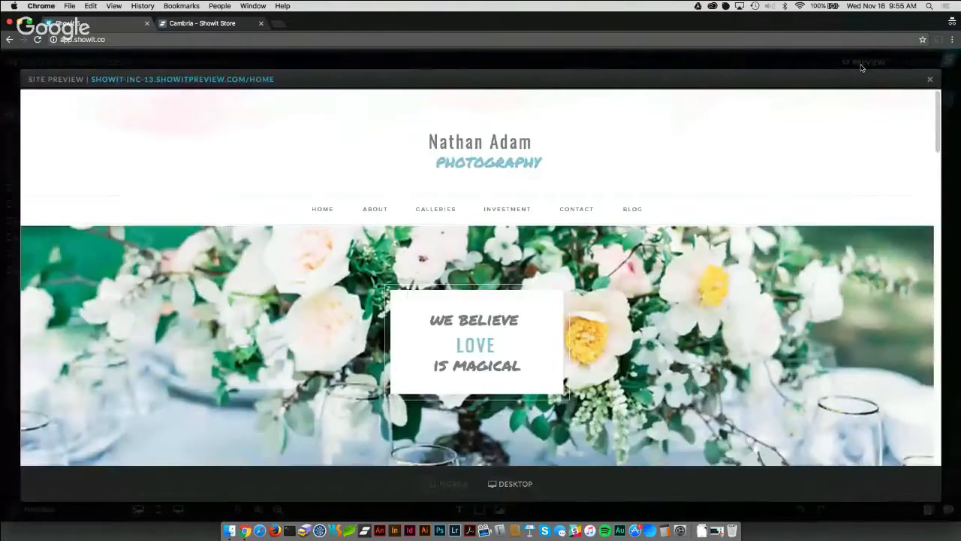
scroll(848, 176, "down", 2)
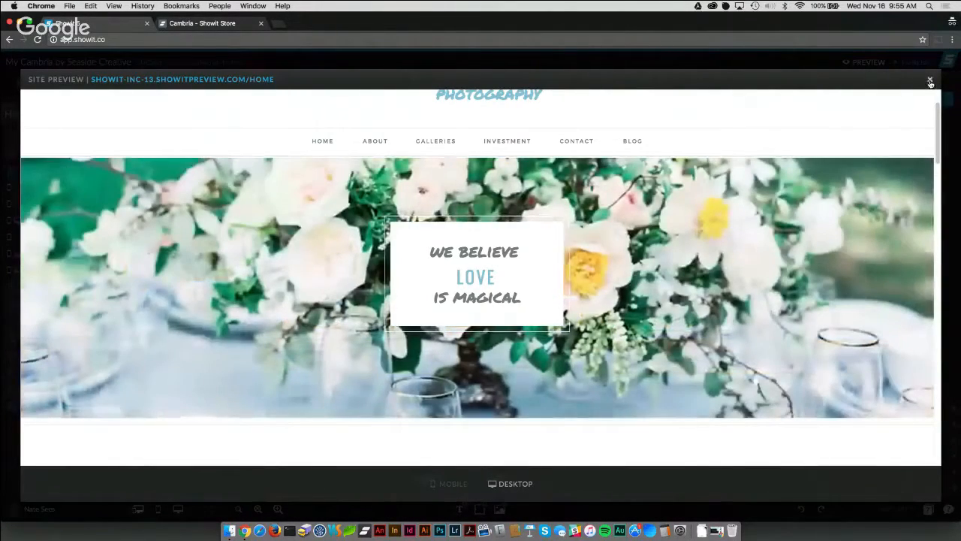
left_click(931, 80)
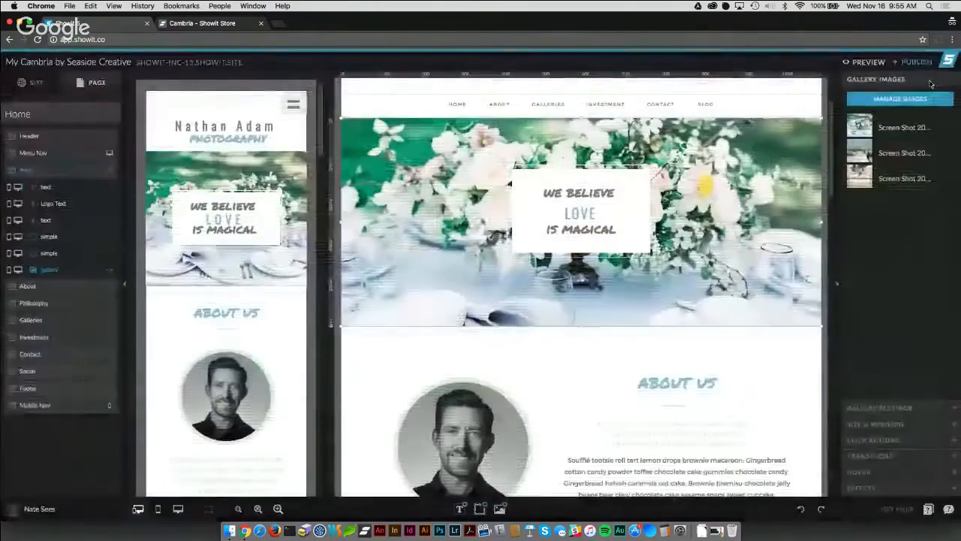
Step: Review the Intro gallery's desktop settings, including the auto advance and transition time values
left_click(890, 408)
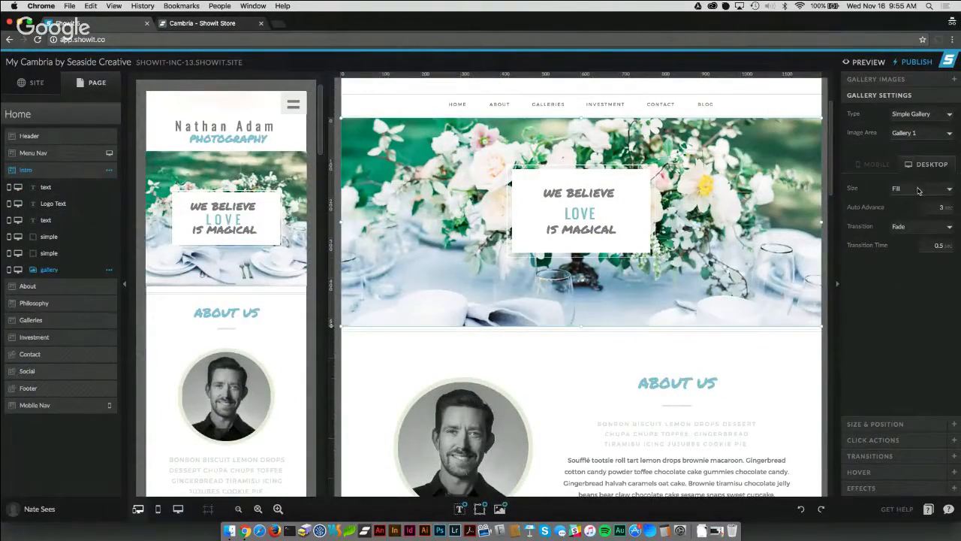
left_click(945, 207)
left_click(945, 246)
Step: Add autumn-1791854.jpg, mountain-917320.jpg and wedding-443600.jpg from the Launch Lab folder to the Intro gallery
left_click(897, 80)
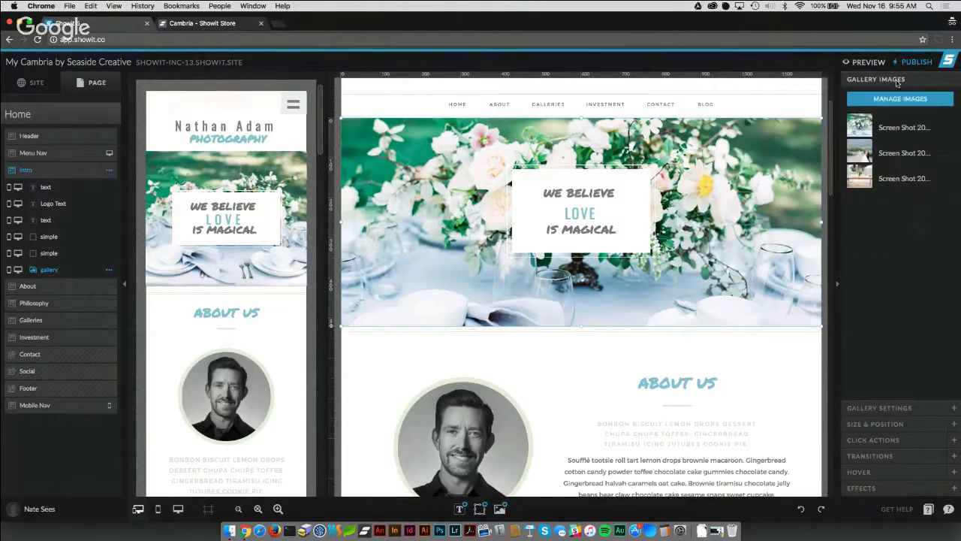
left_click(932, 100)
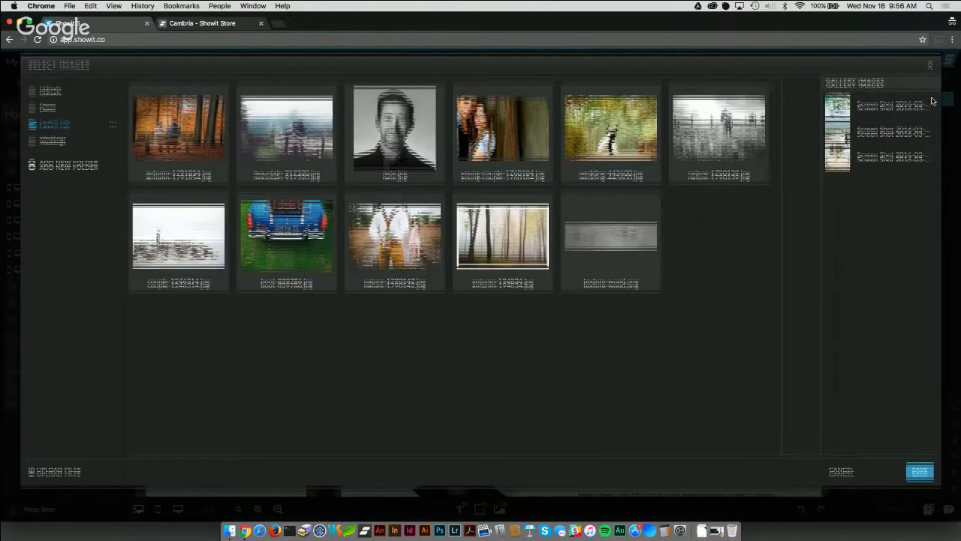
left_click(172, 153)
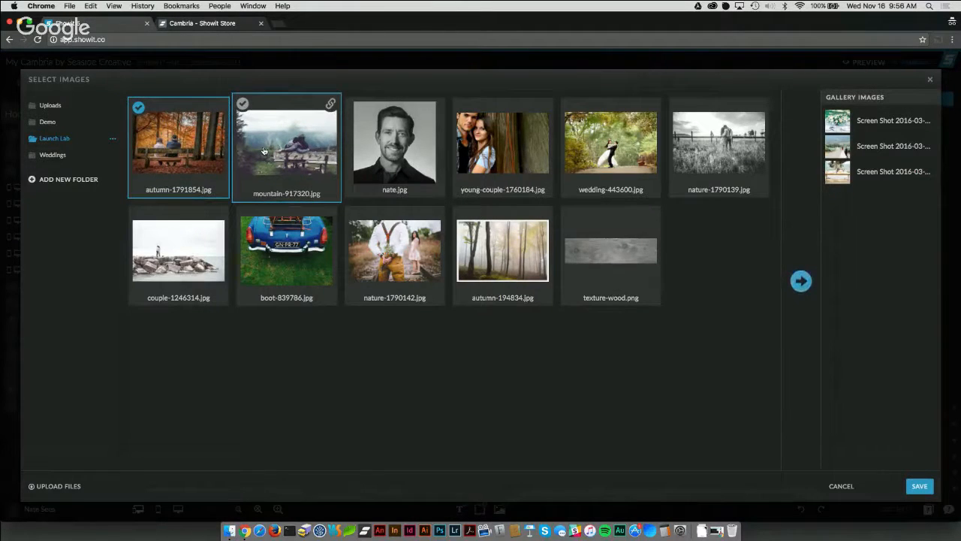
left_click(264, 152)
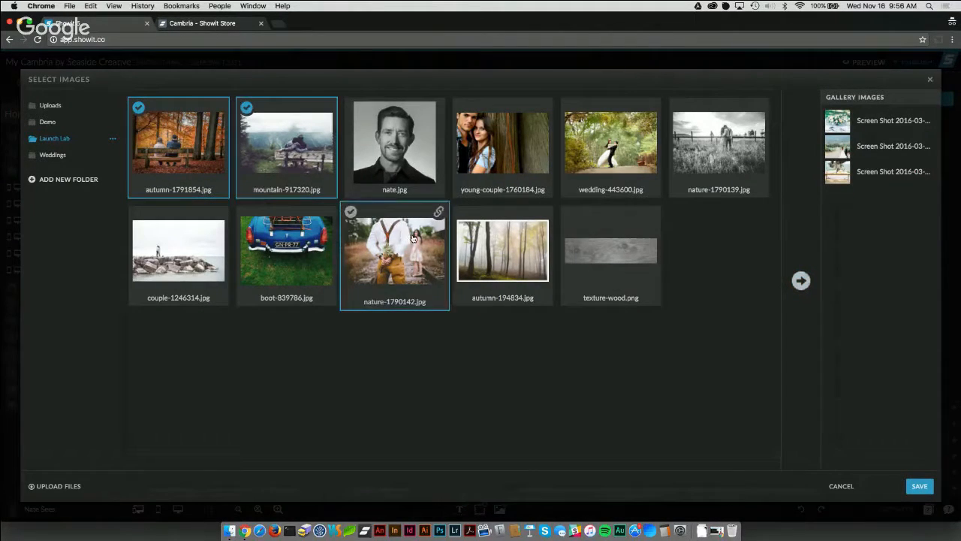
left_click(597, 148)
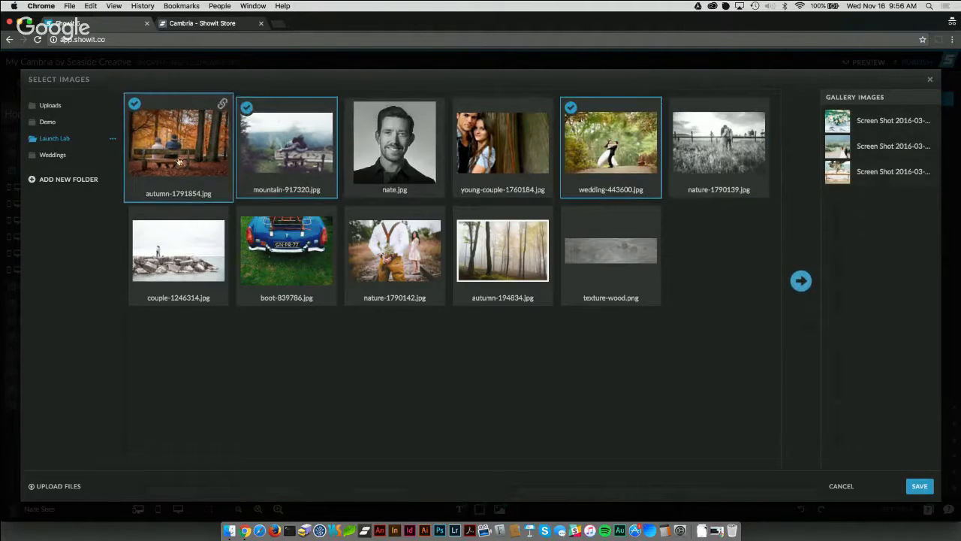
left_click(801, 281)
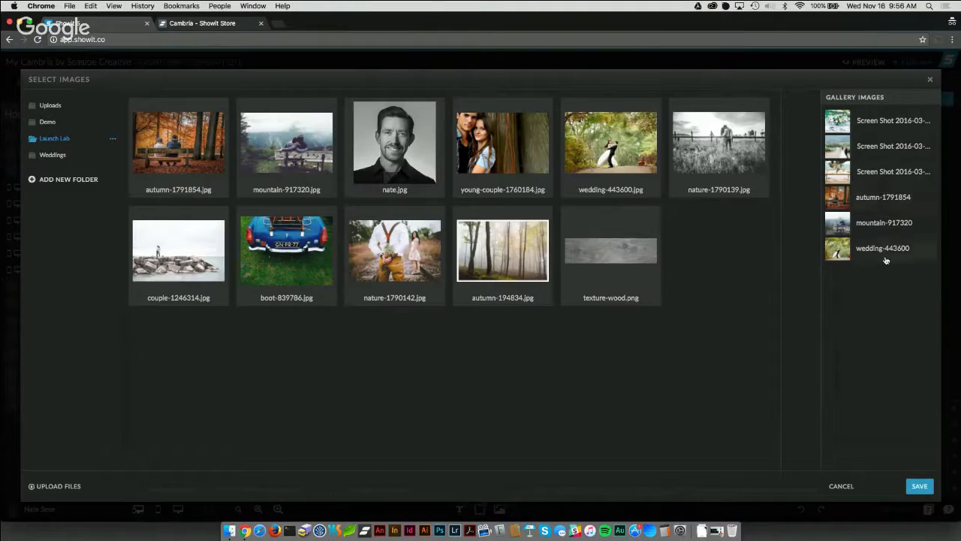
Step: Remove the three Screen Shot images from the gallery and order the rest as wedding-443600, mountain-917320, autumn-1791854
left_click(899, 123)
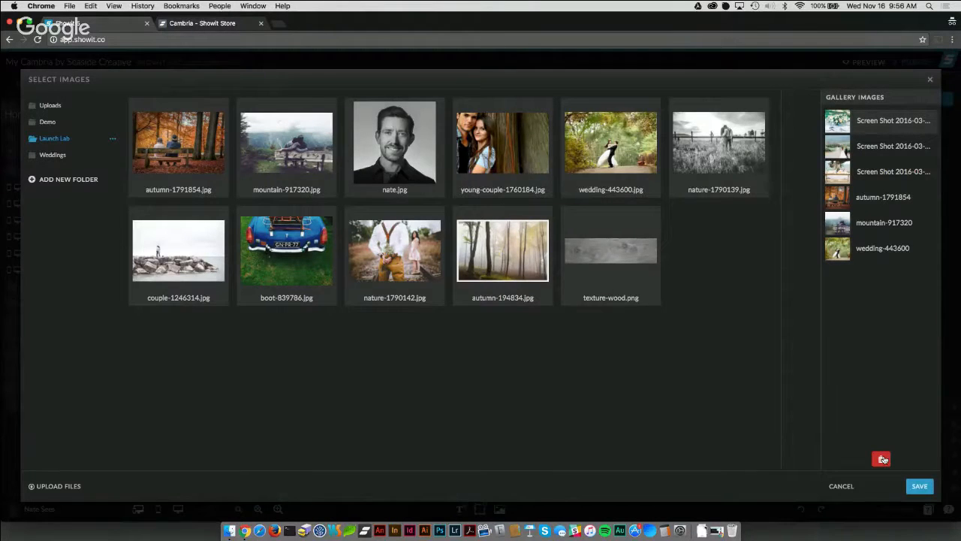
left_click(883, 459)
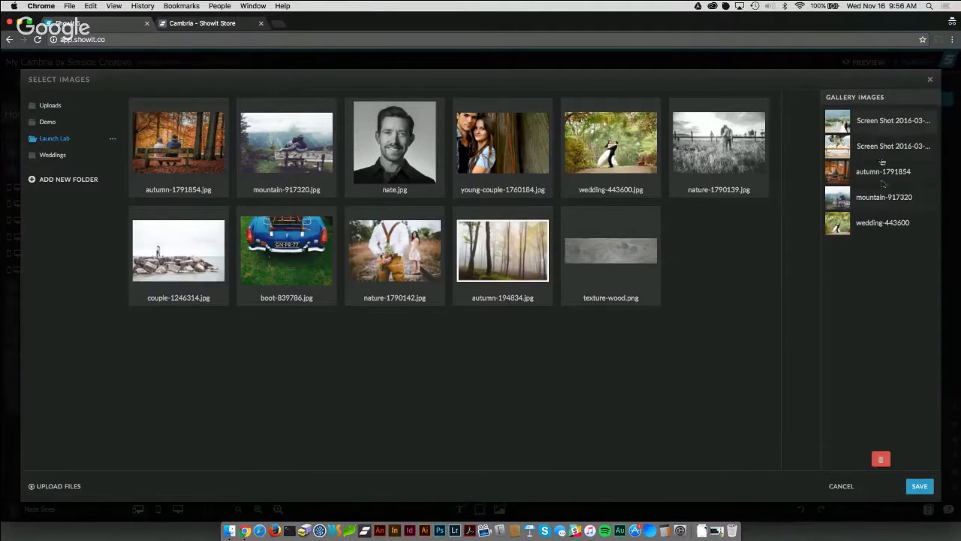
left_click(882, 459)
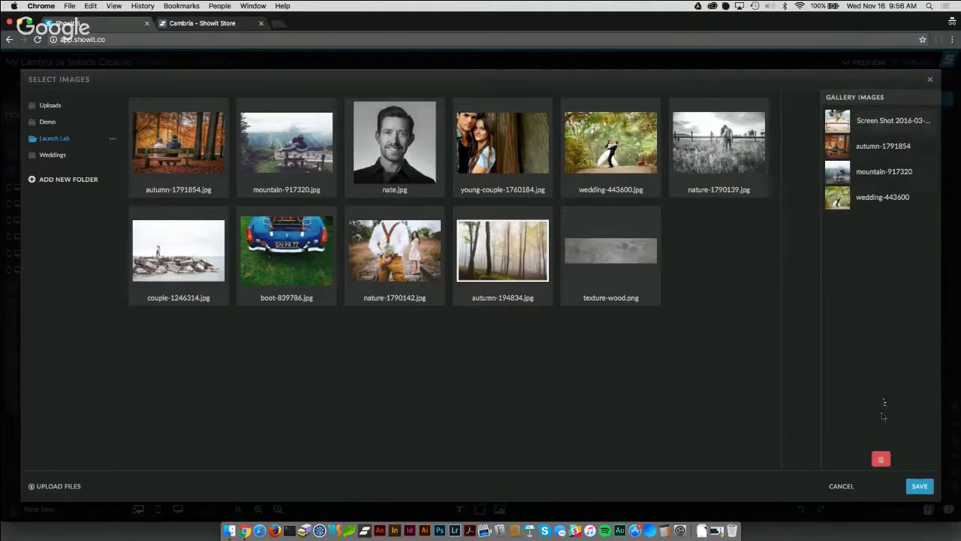
left_click(881, 459)
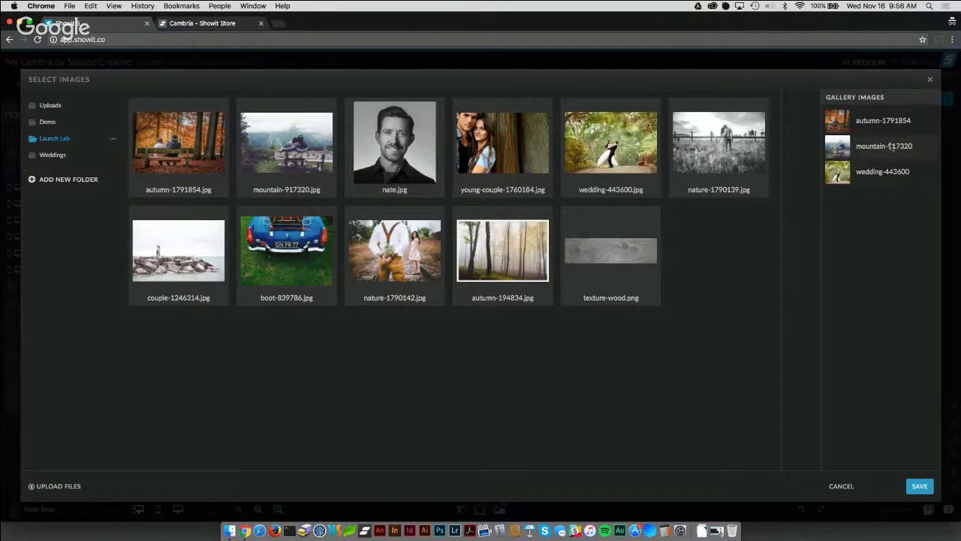
left_click_drag(892, 147, 888, 178)
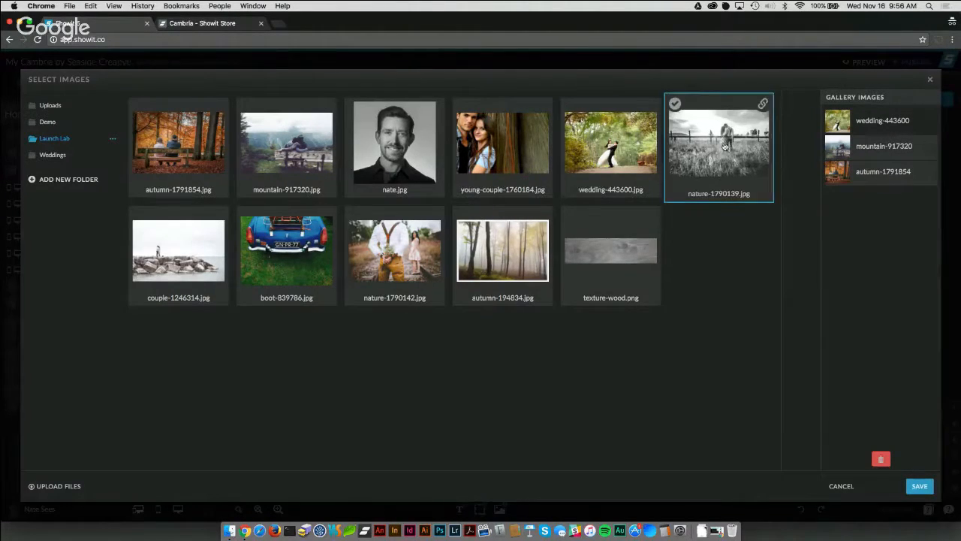
Step: Add couple-1246314.jpg to the gallery as its first image and save the gallery images
left_click(184, 256)
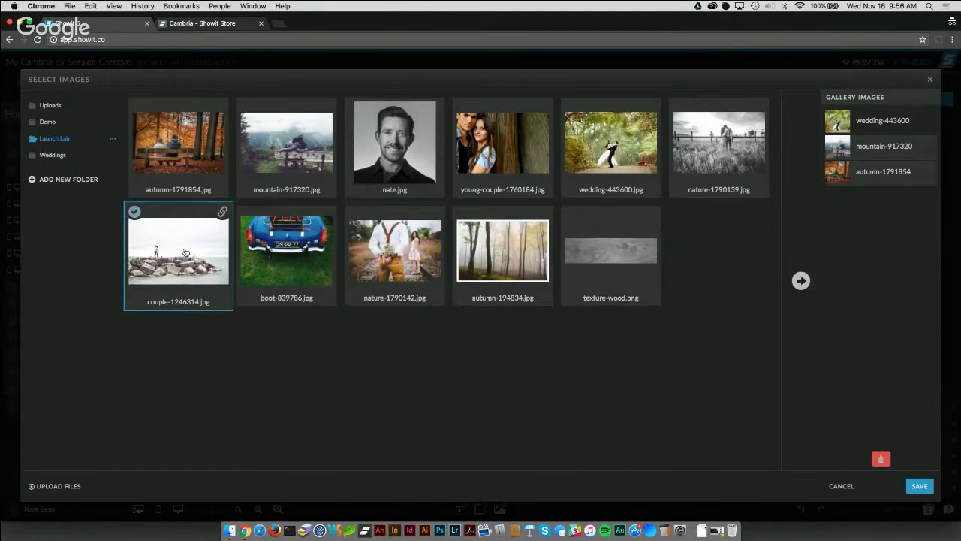
left_click(801, 281)
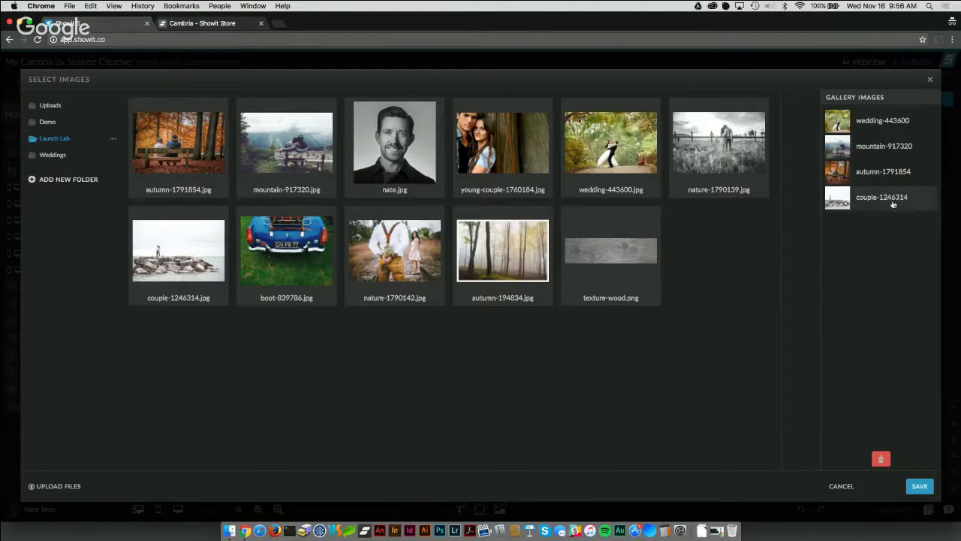
left_click_drag(893, 205, 890, 118)
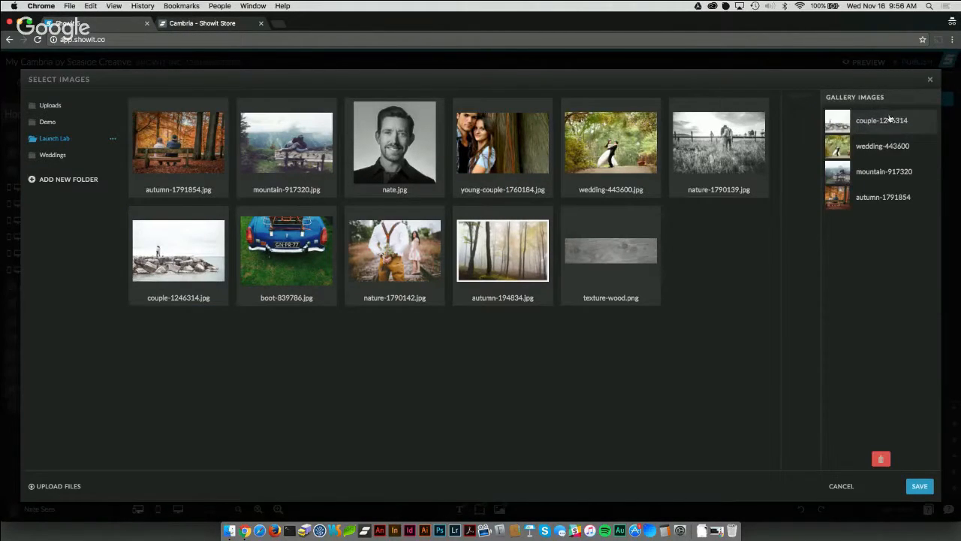
left_click(919, 487)
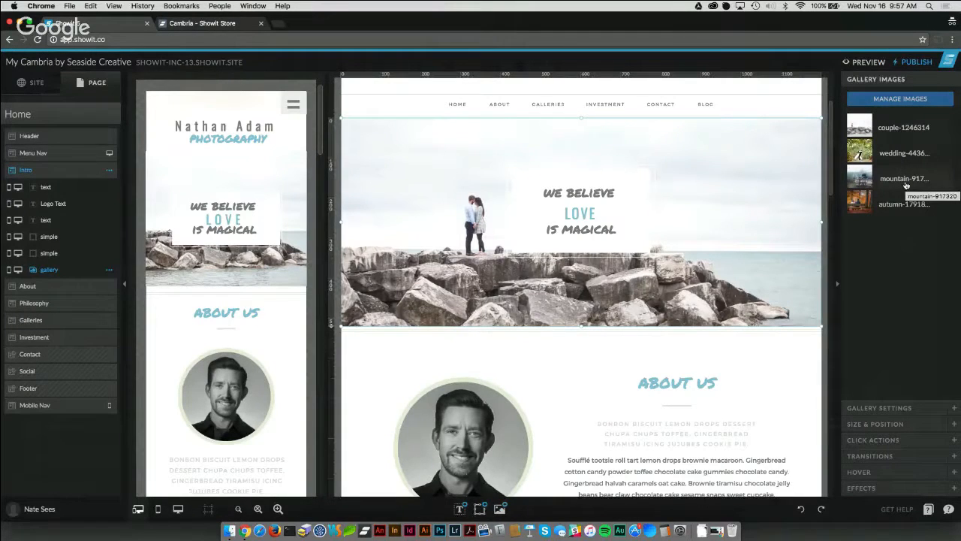
Step: Preview the desktop site to check the new photos in the Intro gallery
left_click(868, 62)
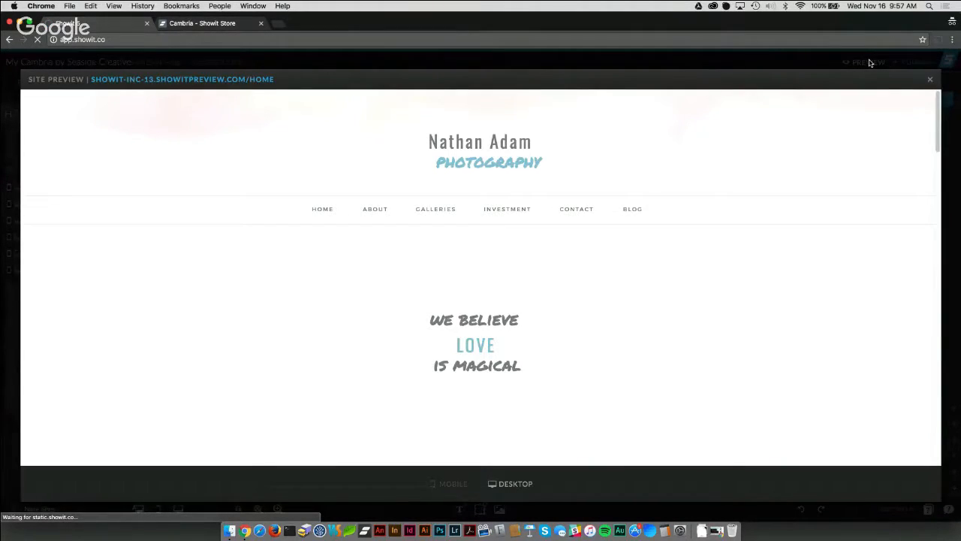
scroll(838, 213, "down", 3)
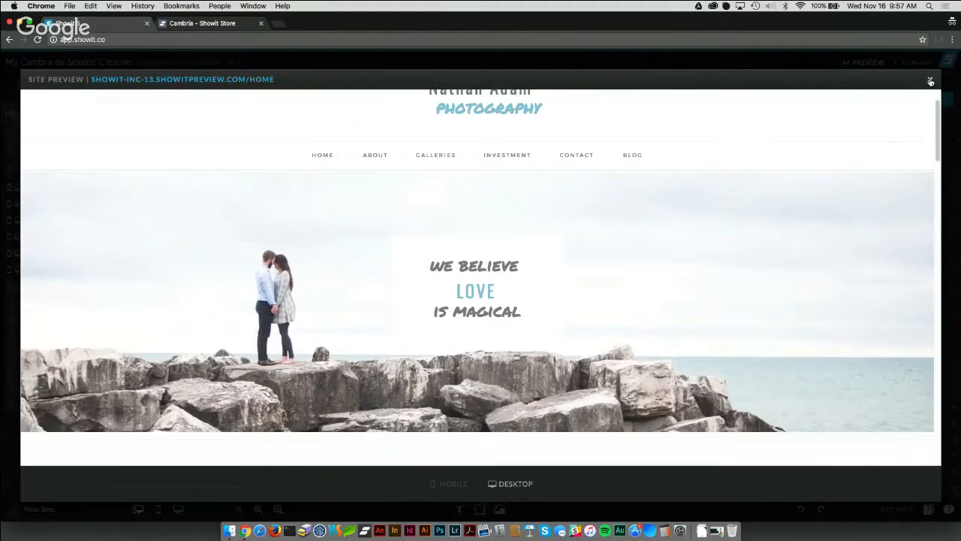
left_click(930, 81)
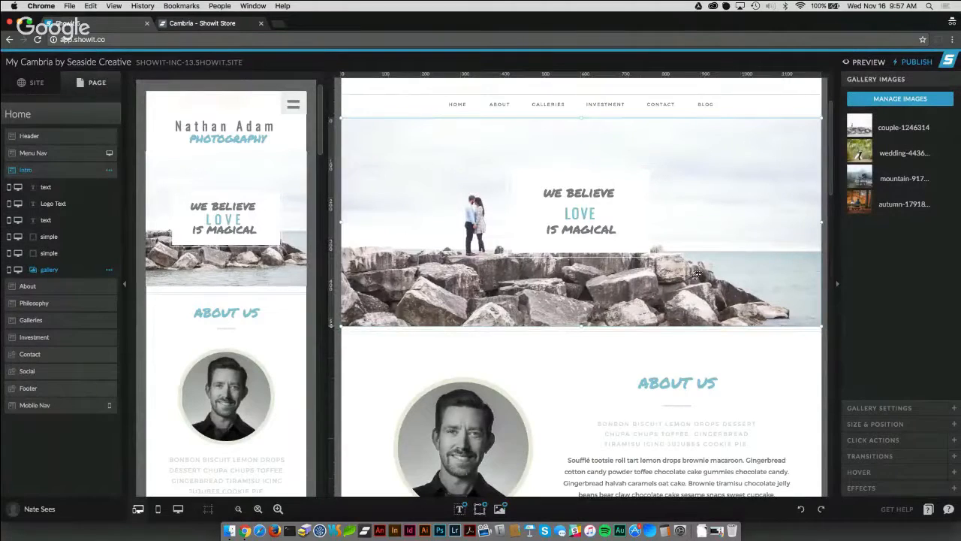
Step: Set the letter case of the header's desktop Logo Text to UPPERCASE
scroll(725, 337, "up", 3)
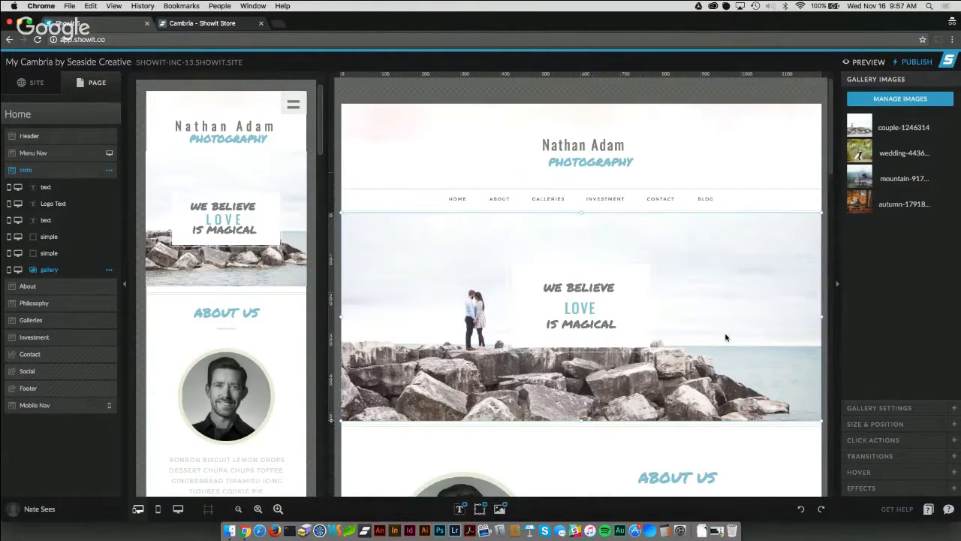
left_click(610, 148)
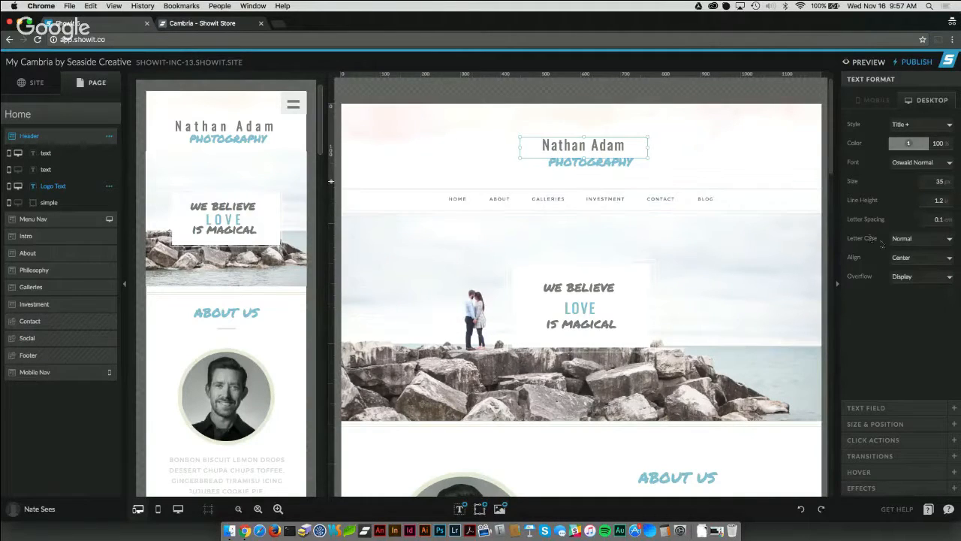
left_click(917, 238)
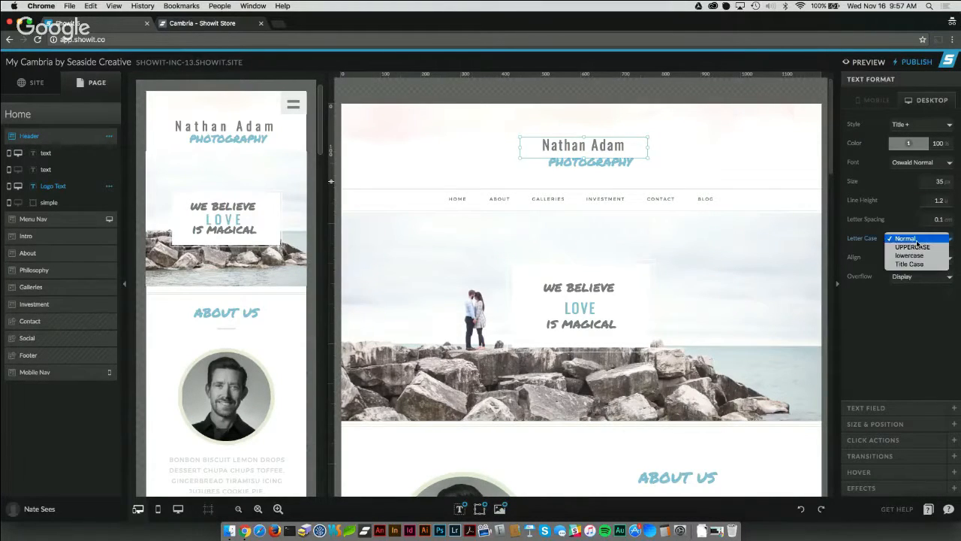
left_click(913, 247)
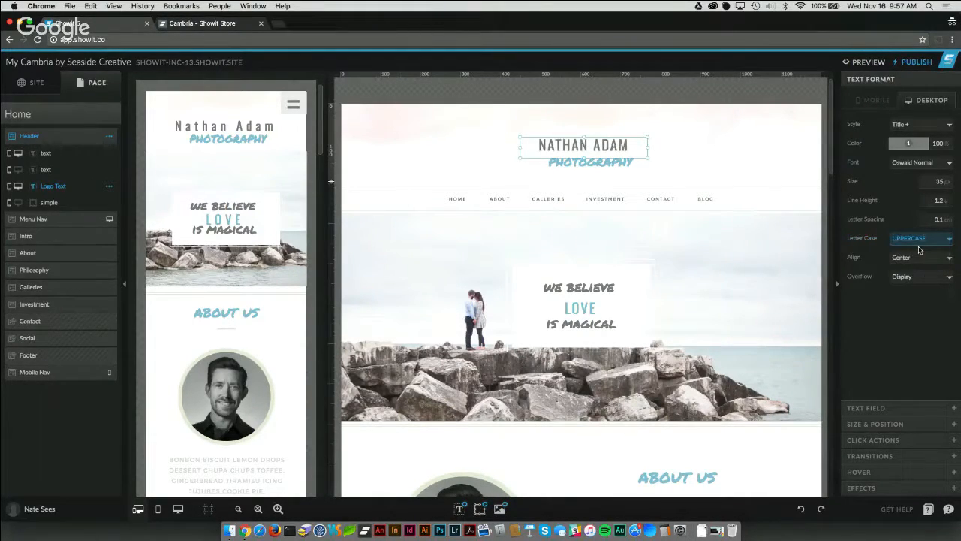
Step: Set the letter case of the header's mobile Logo Text to UPPERCASE
left_click(872, 101)
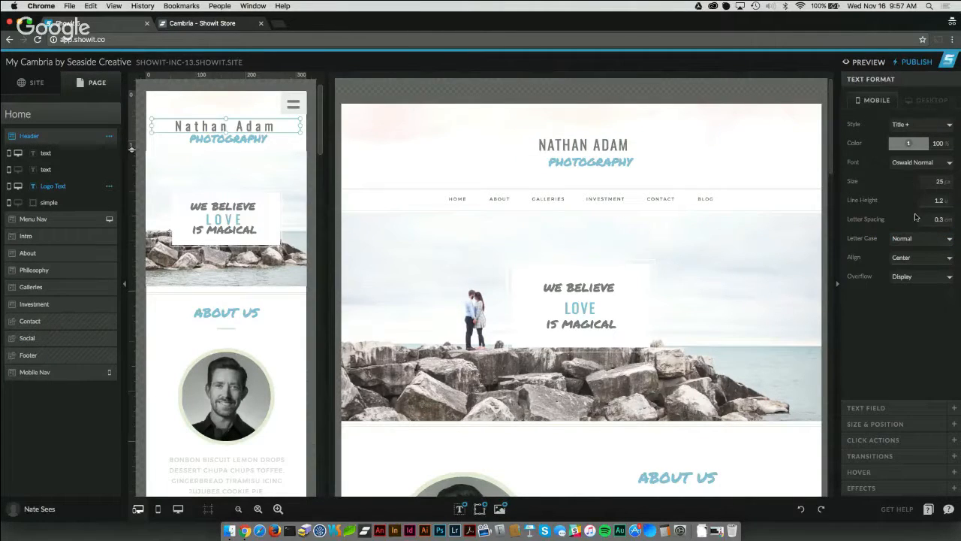
left_click(922, 240)
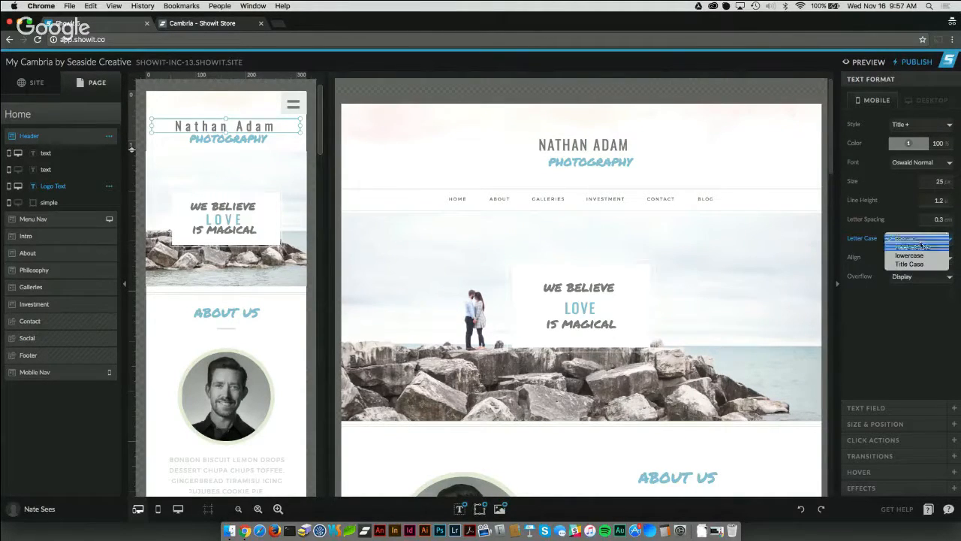
left_click(922, 247)
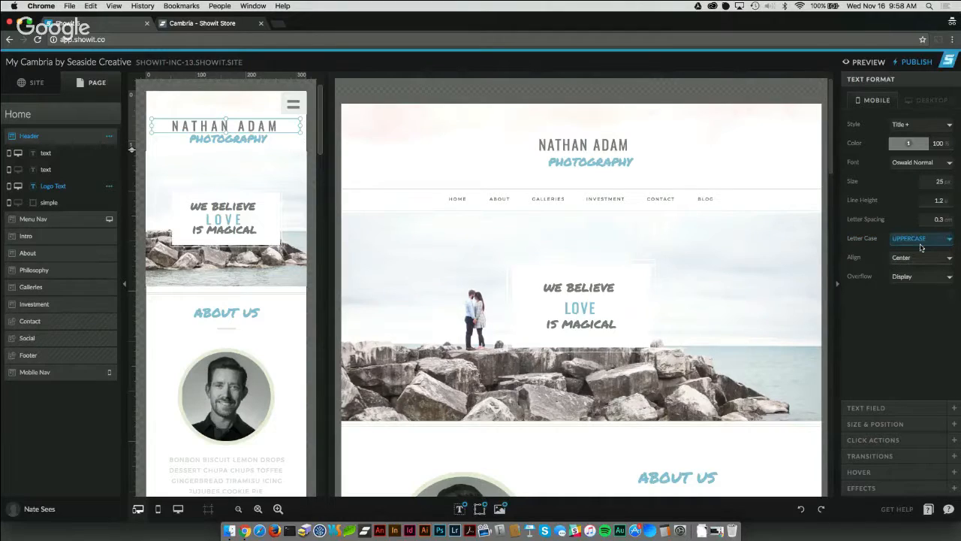
Step: Widen the desktop header's "photography" text box toward the right so the whole word fits inside
left_click(623, 145)
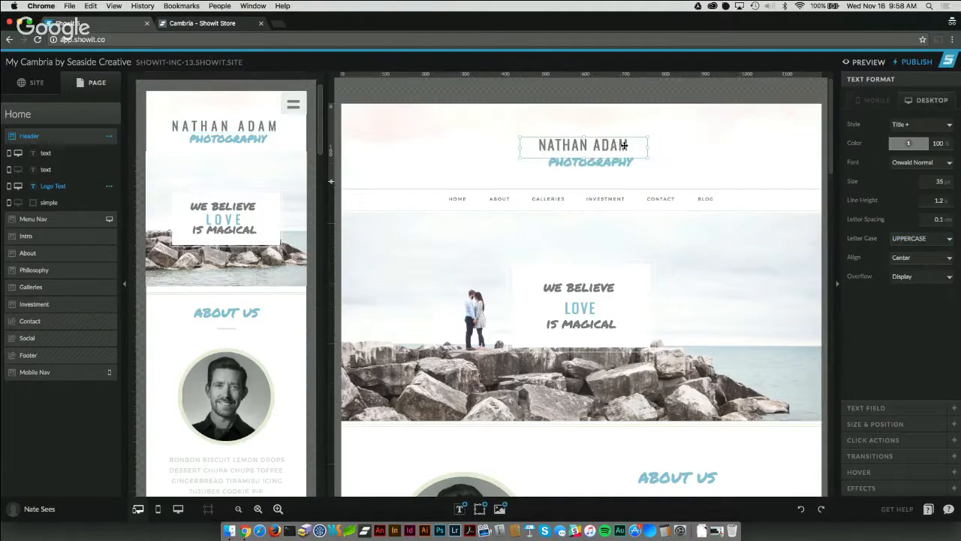
left_click(612, 166)
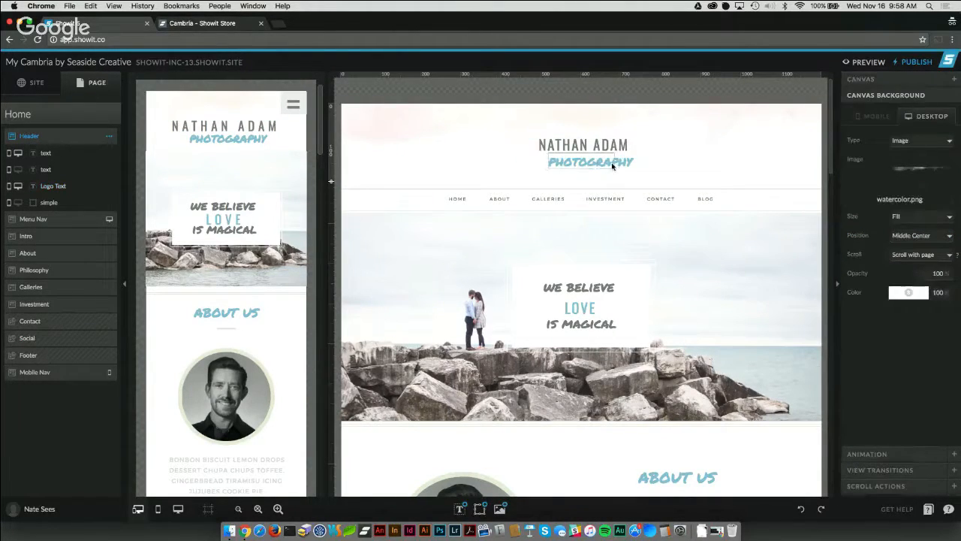
left_click(613, 163)
left_click_drag(615, 161, 644, 162)
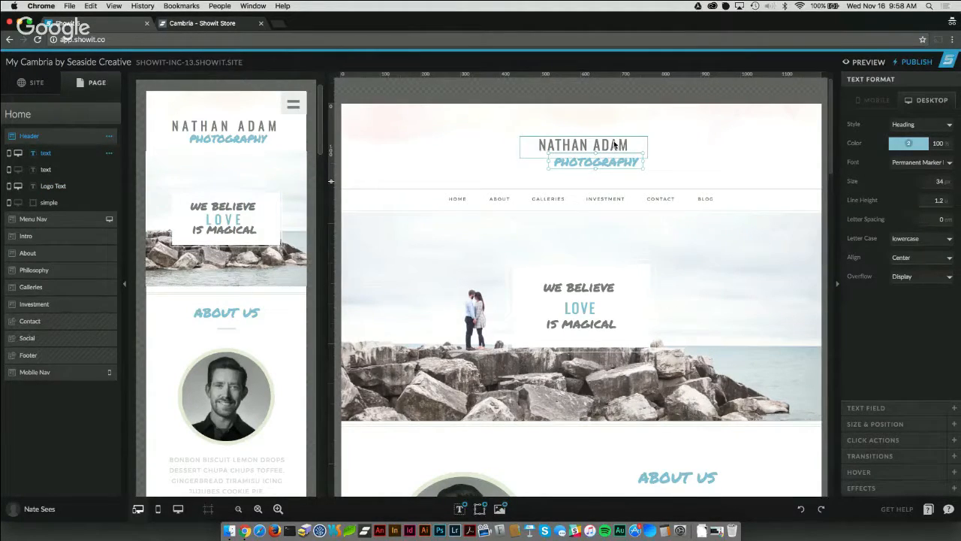
Step: Center the desktop Logo Text and "photography" text on each other, and center the pair horizontally on the header canvas
left_click(615, 144, "shift")
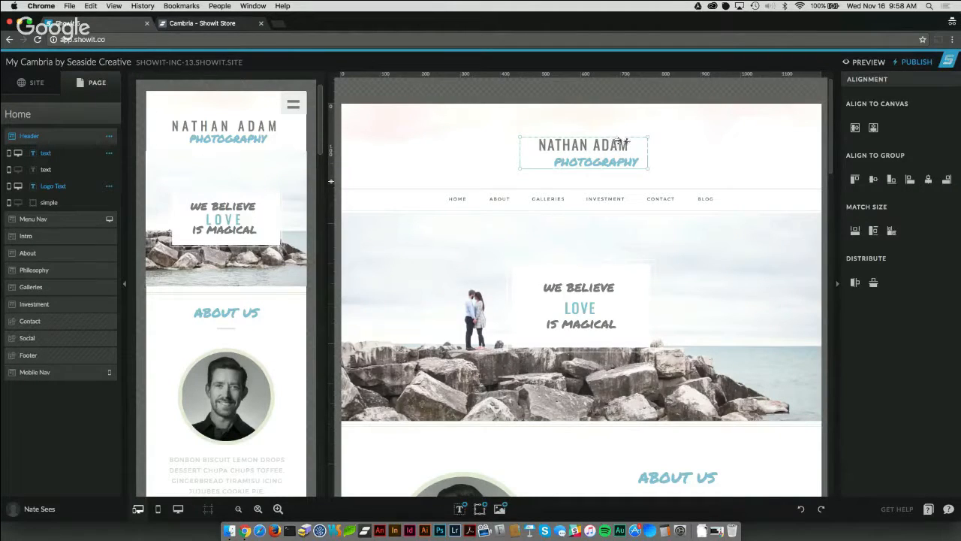
left_click(929, 181)
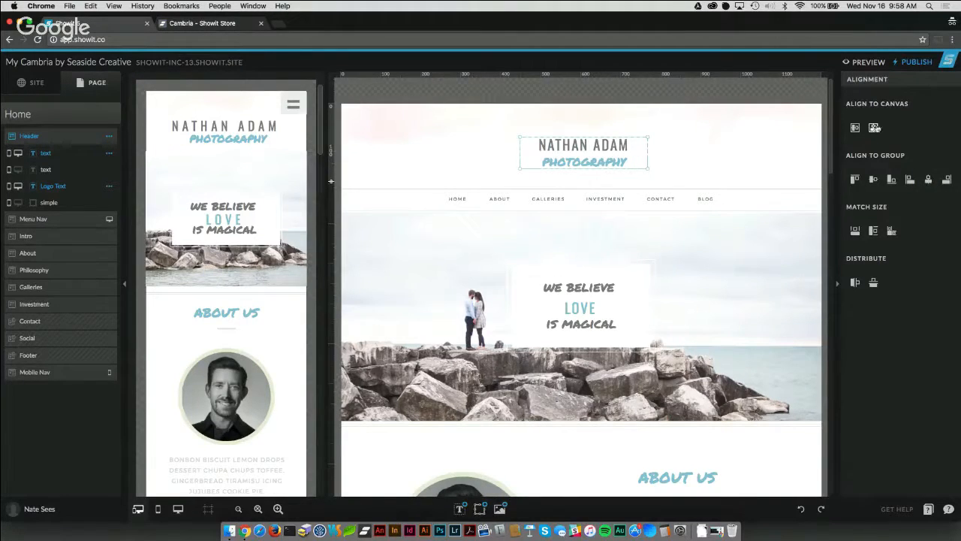
left_click(874, 128)
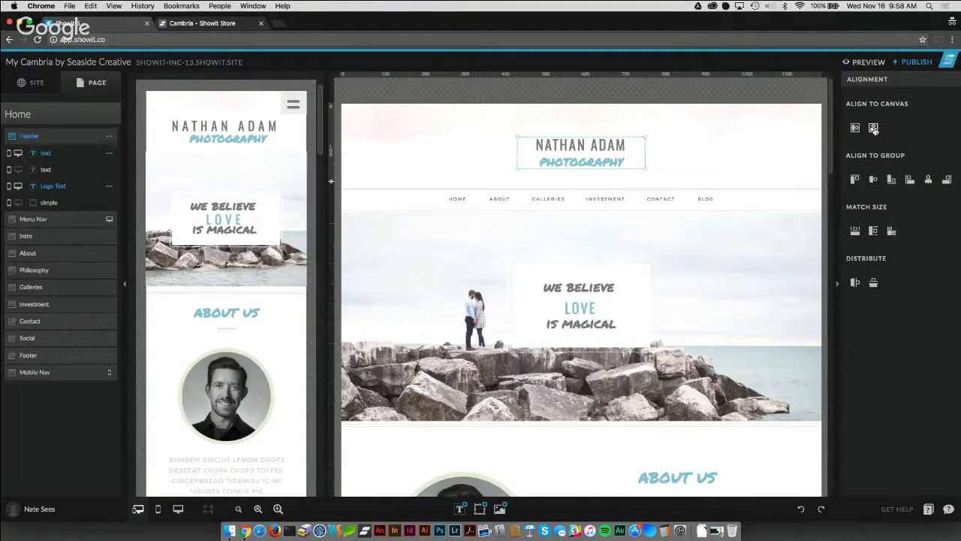
Step: Replace the Header canvas's desktop background image with texture-wood.png from the Launch Lab folder
left_click(658, 157)
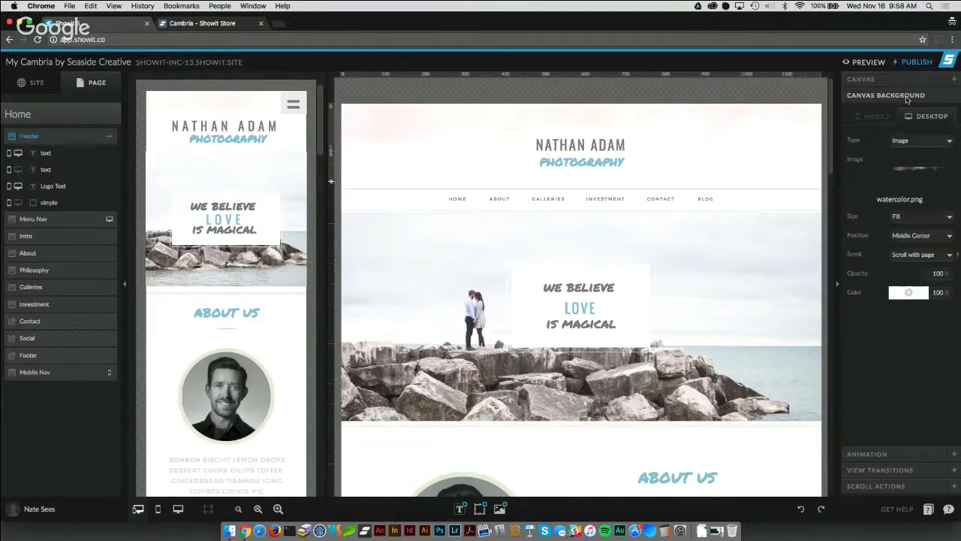
left_click(923, 172)
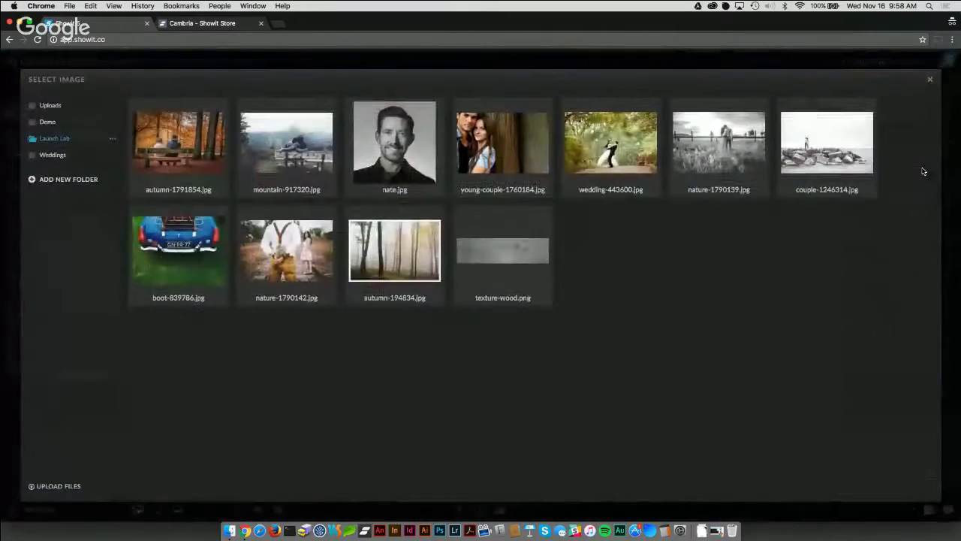
left_click(482, 253)
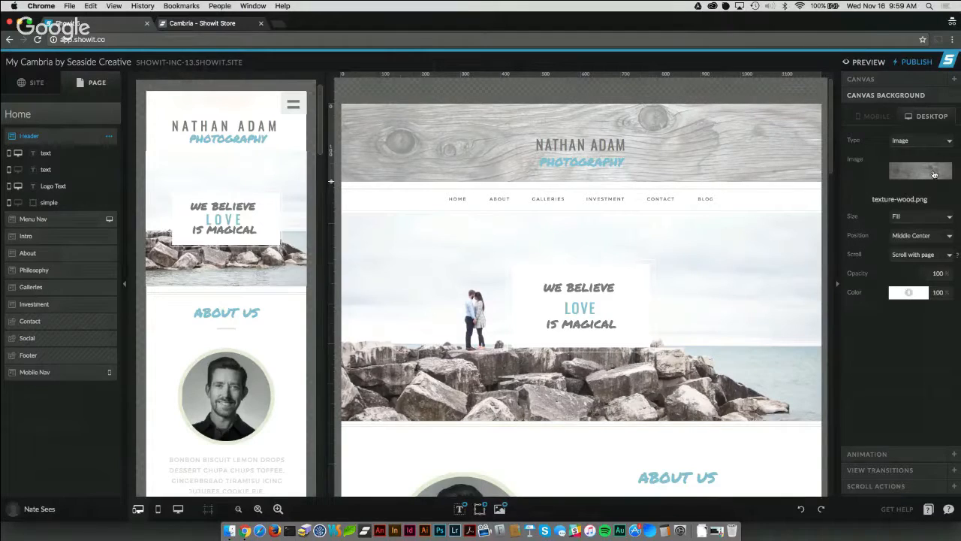
Step: Set the desktop Header background to palette color 1 (#797979) and its wood image's opacity to 50%
left_click(908, 292)
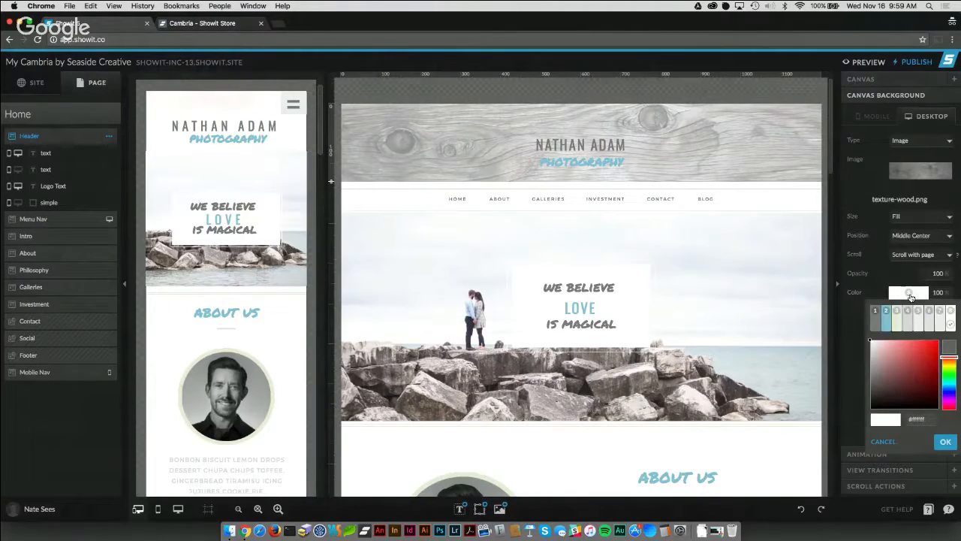
left_click(874, 323)
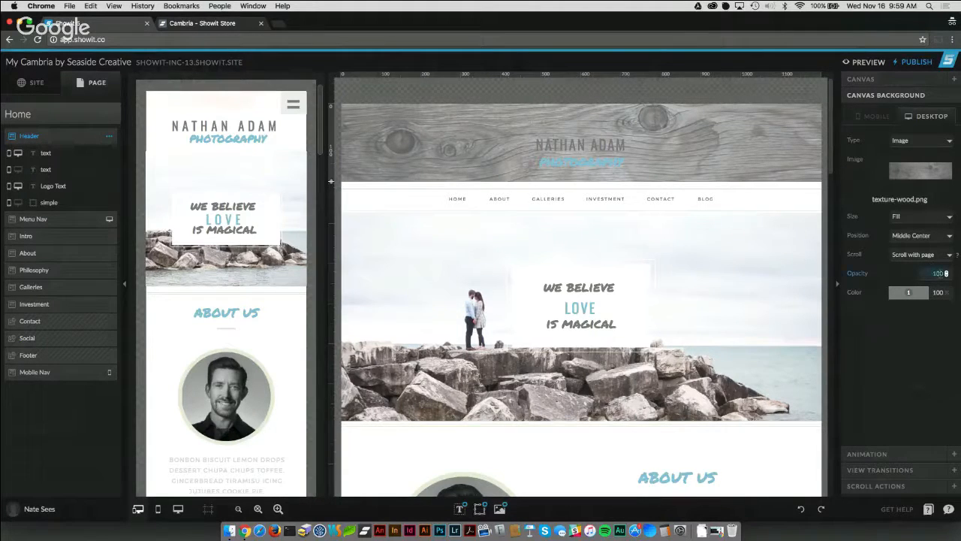
left_click_drag(946, 273, 906, 272)
type("50")
left_click(902, 341)
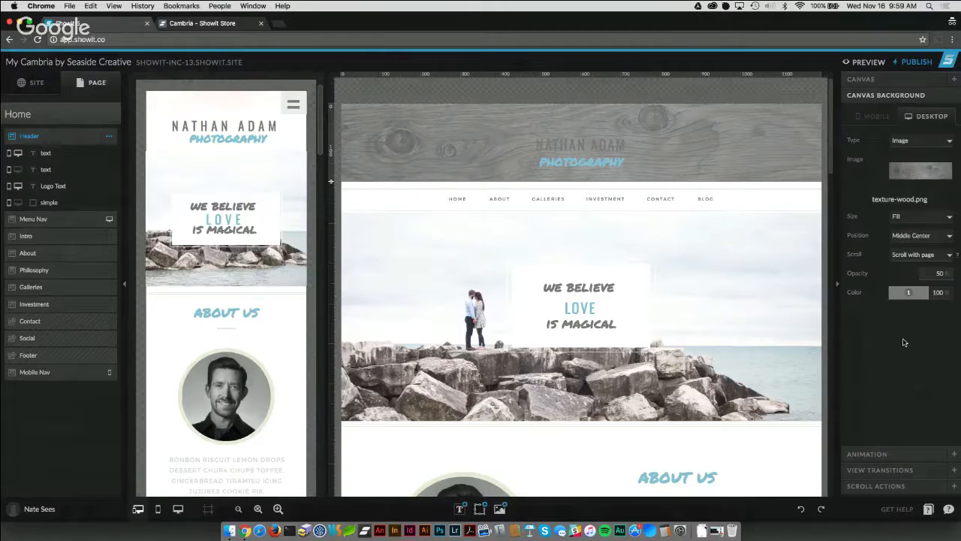
Step: Move the desktop Logo Text and "photography" text together slightly higher in the header
left_click(598, 151)
left_click(603, 145, "shift")
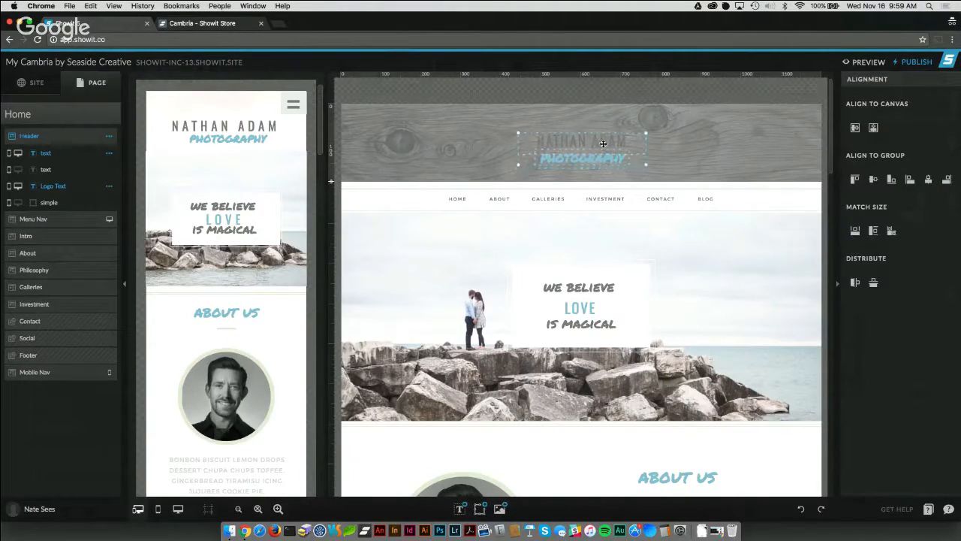
left_click_drag(603, 144, 603, 139)
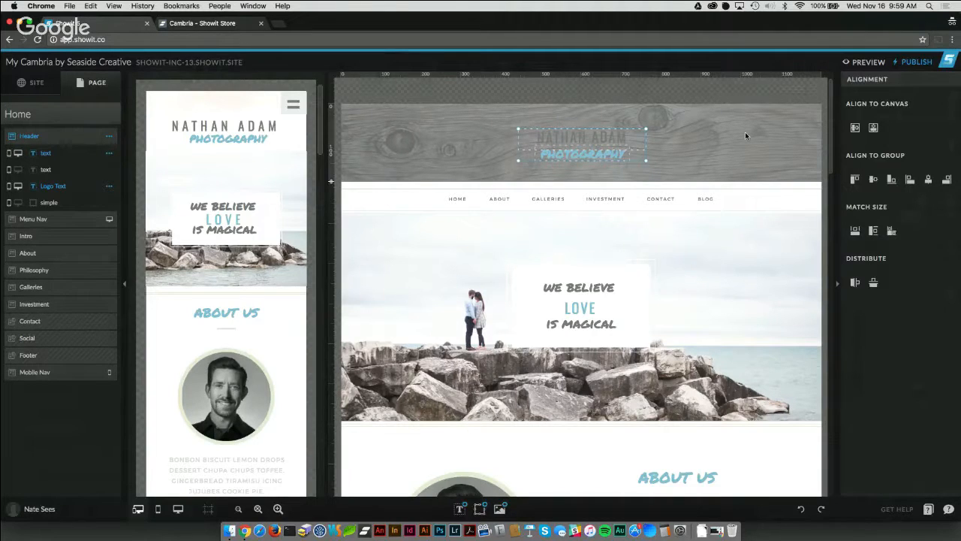
Step: Change the desktop Logo Text color to the palette's white
left_click(588, 136)
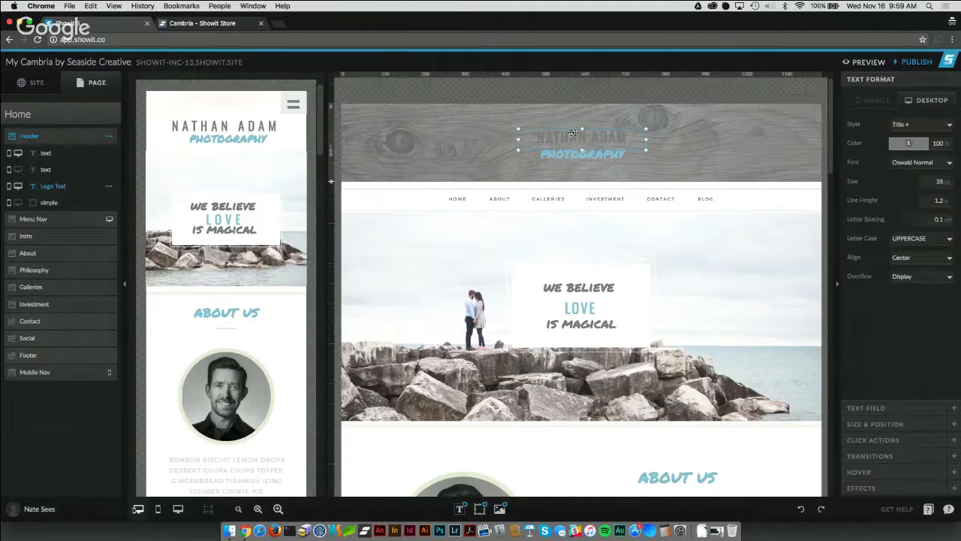
left_click(909, 145)
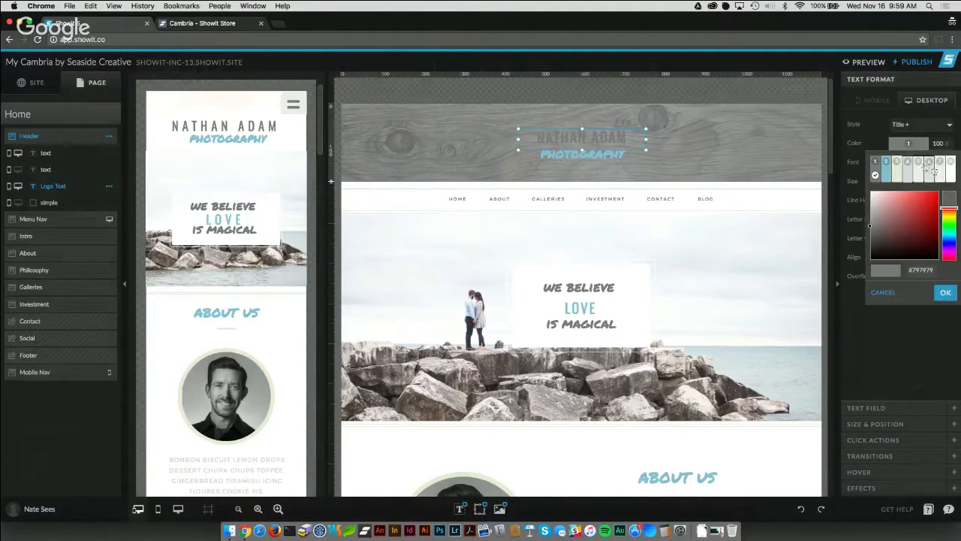
left_click(949, 176)
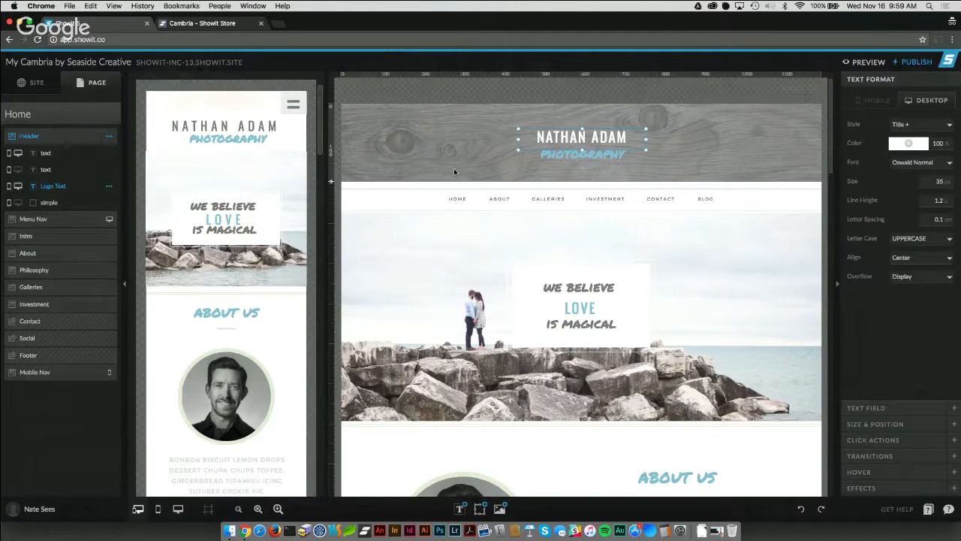
left_click(668, 100)
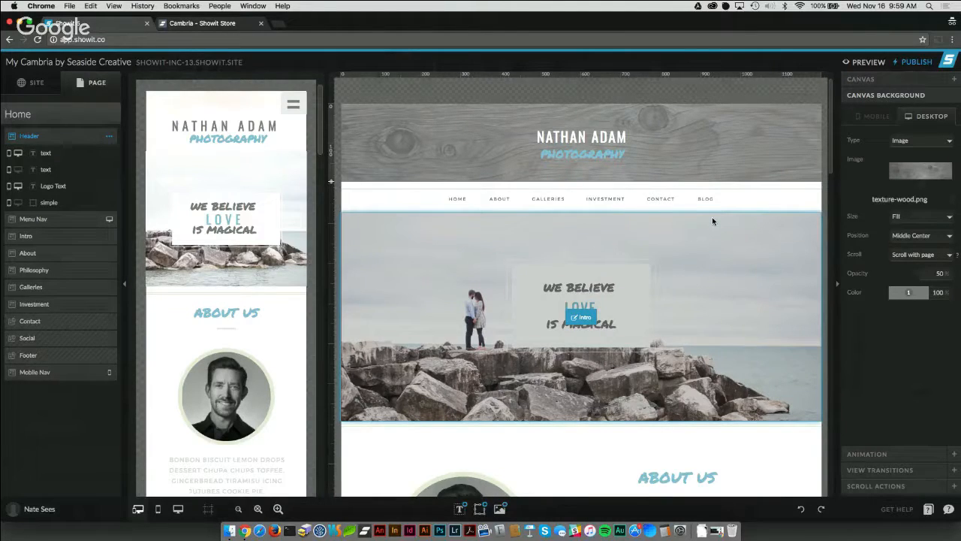
Step: Review the Home page's desktop canvases from Intro down to the footer and return to the header
scroll(690, 246, "down", 5)
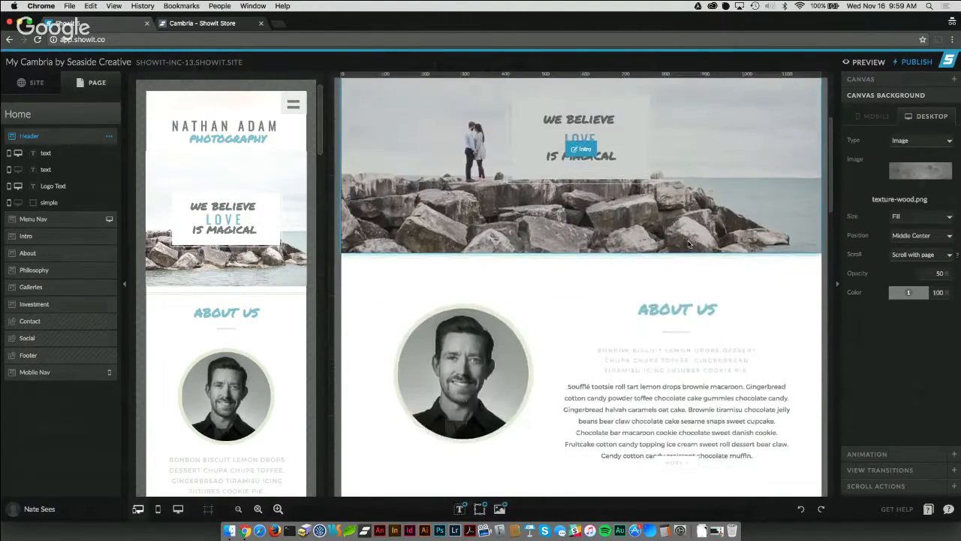
scroll(688, 244, "down", 1)
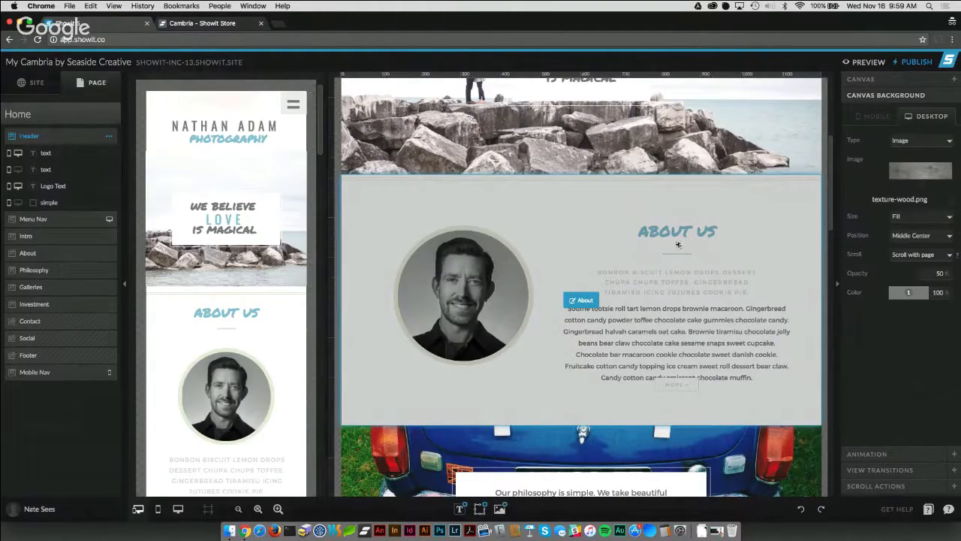
scroll(674, 240, "down", 4)
scroll(675, 244, "down", 4)
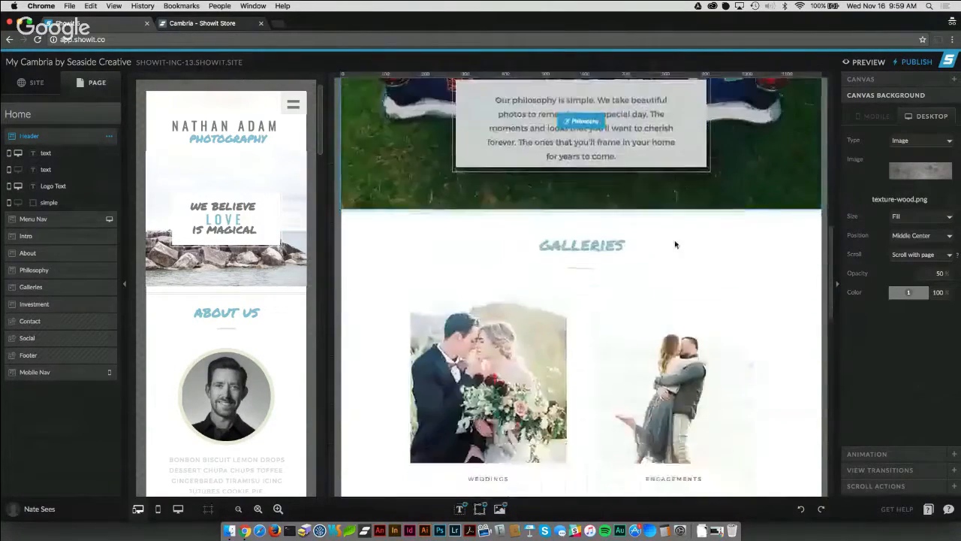
scroll(674, 244, "down", 5)
scroll(675, 244, "down", 6)
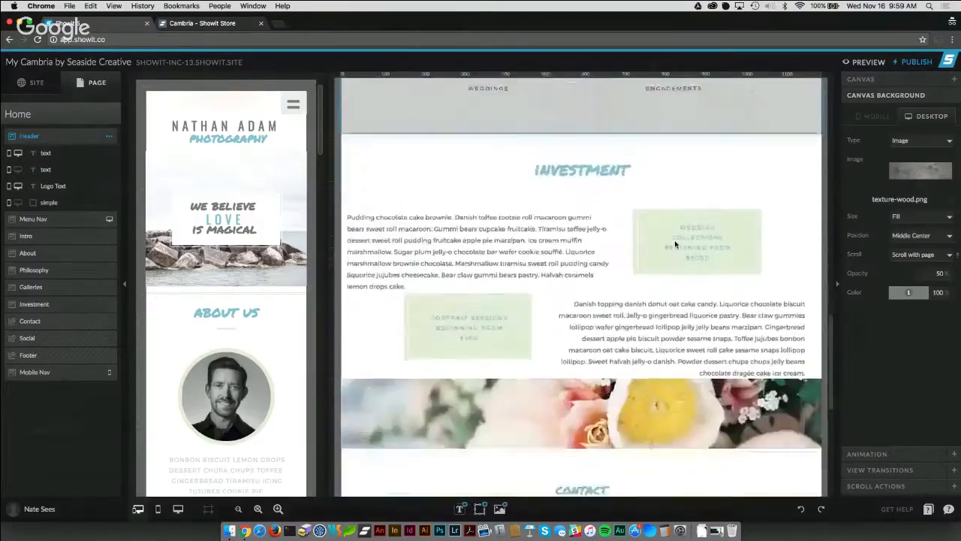
scroll(675, 243, "down", 5)
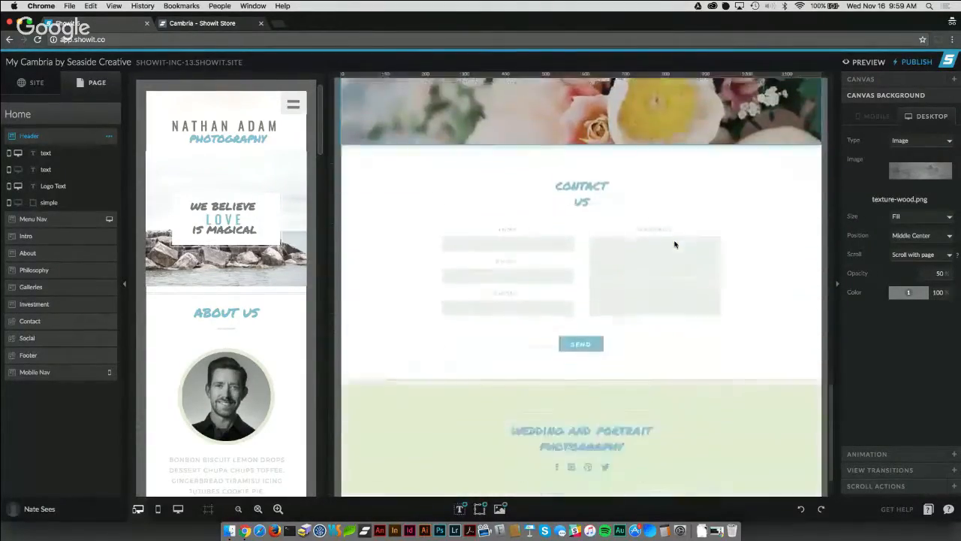
scroll(675, 242, "up", 11)
scroll(673, 210, "up", 15)
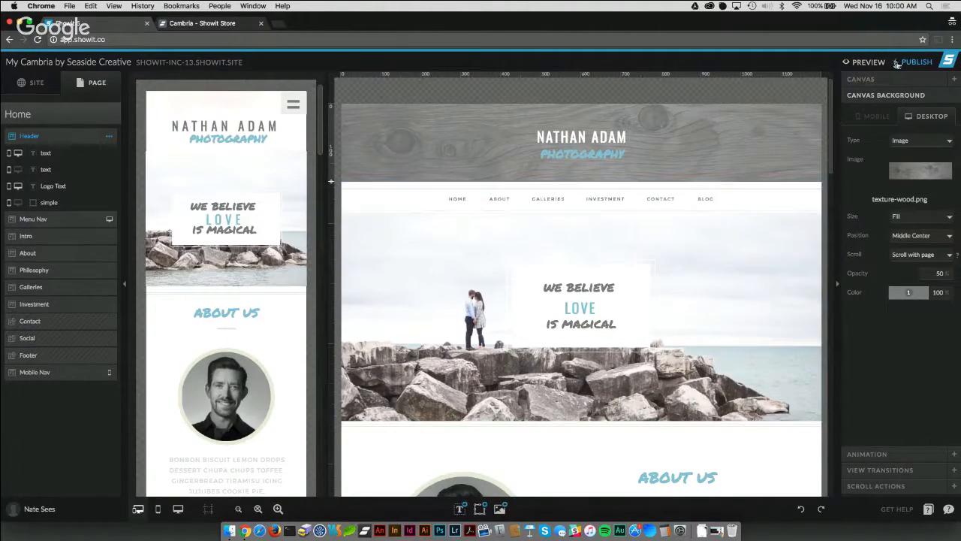
Step: Preview the desktop site and check how the wood header, Intro gallery and About section scroll
left_click(870, 62)
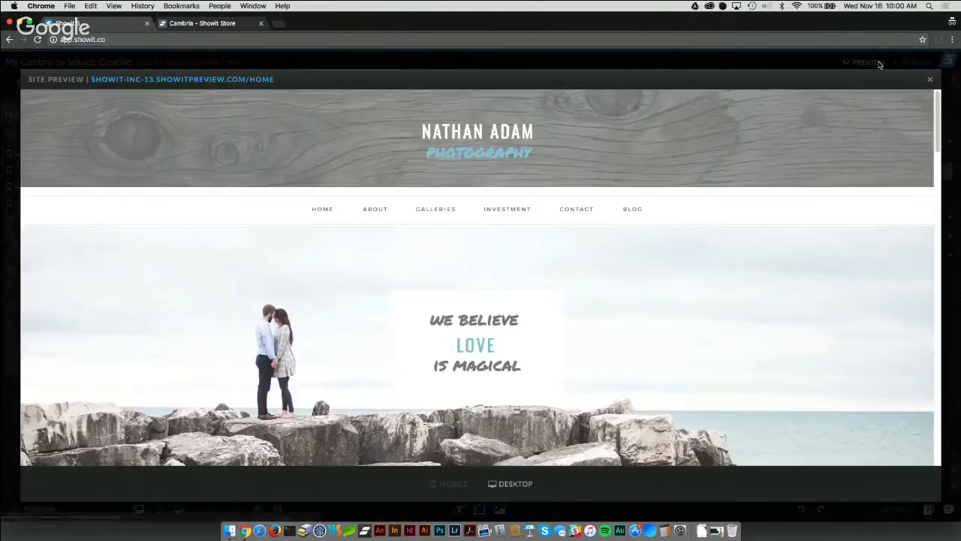
scroll(707, 343, "down", 5)
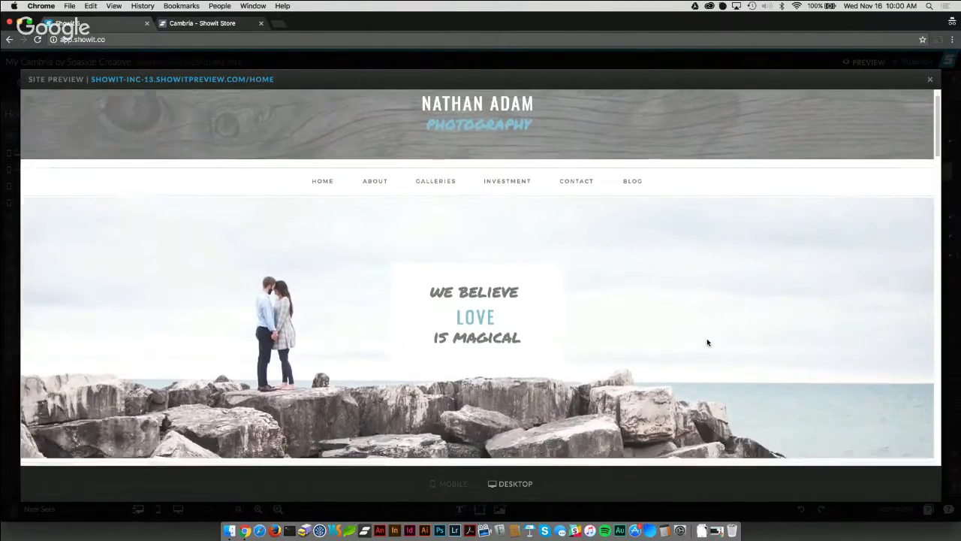
scroll(706, 342, "down", 7)
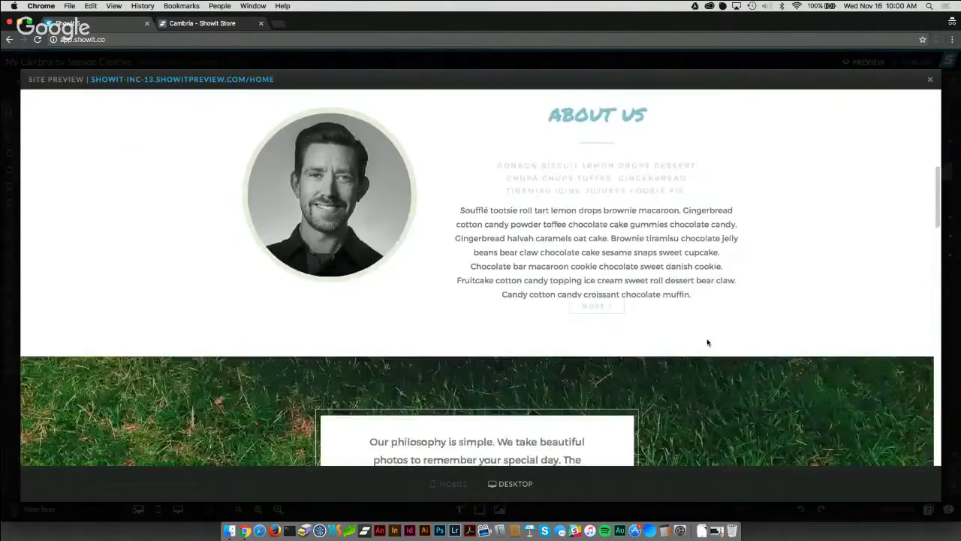
scroll(707, 342, "up", 6)
scroll(707, 342, "up", 3)
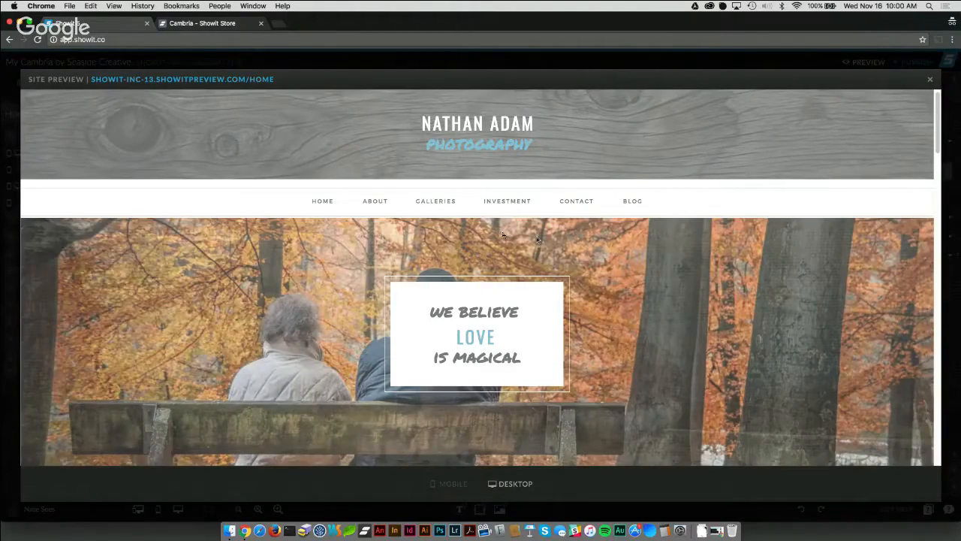
scroll(420, 218, "down", 1)
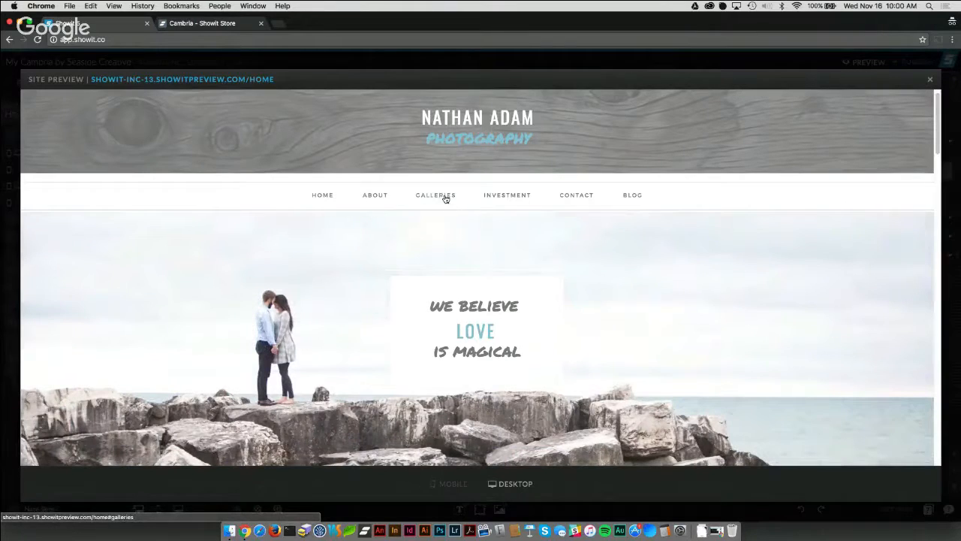
Step: Test the Galleries and Contact links of the site menu in the desktop preview
left_click(445, 198)
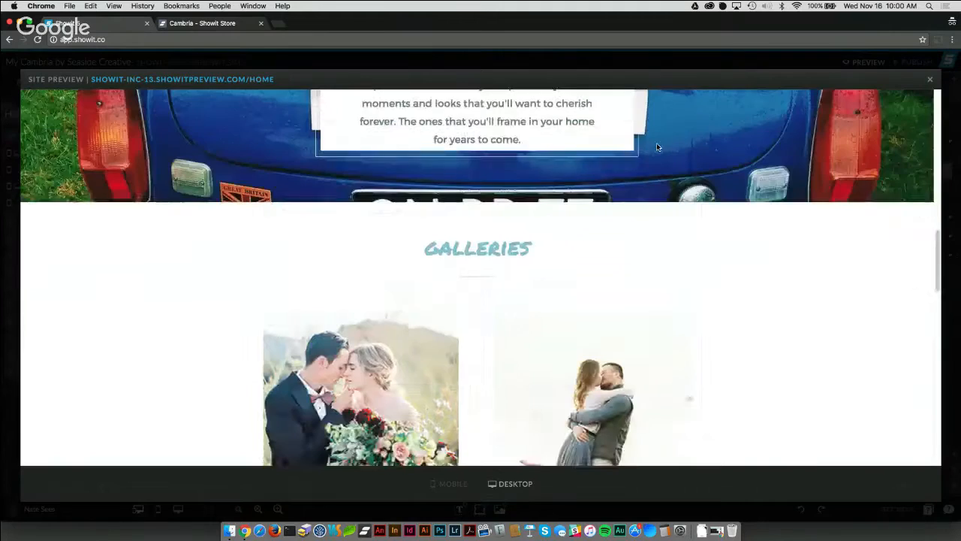
scroll(657, 146, "up", 15)
scroll(657, 146, "up", 3)
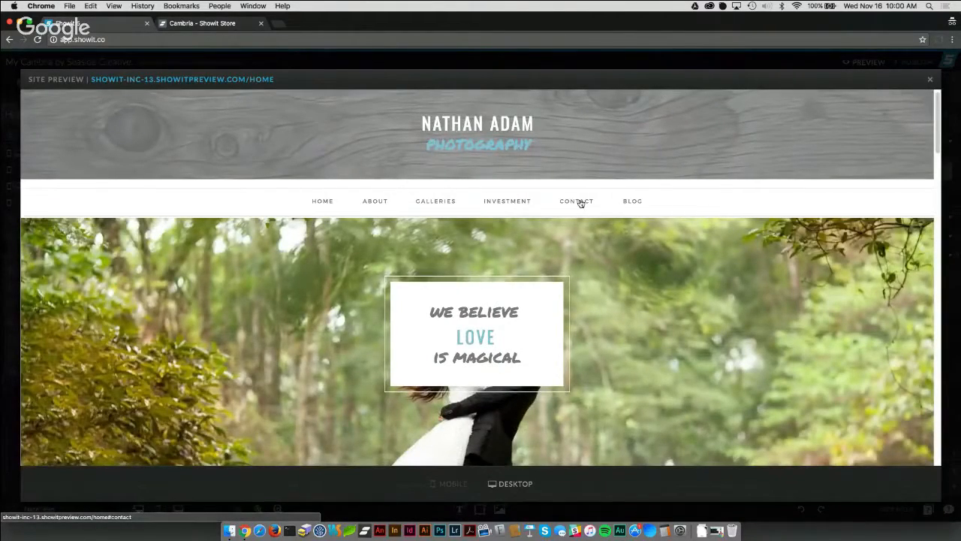
left_click(576, 201)
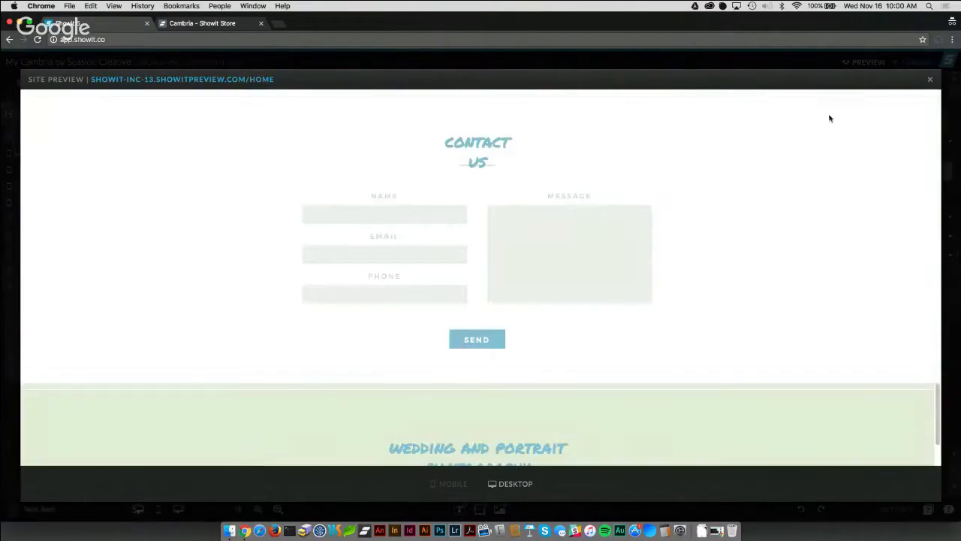
Step: Close the preview and examine the click action of the Galleries menu text, including its link type and target canvas options
left_click(931, 80)
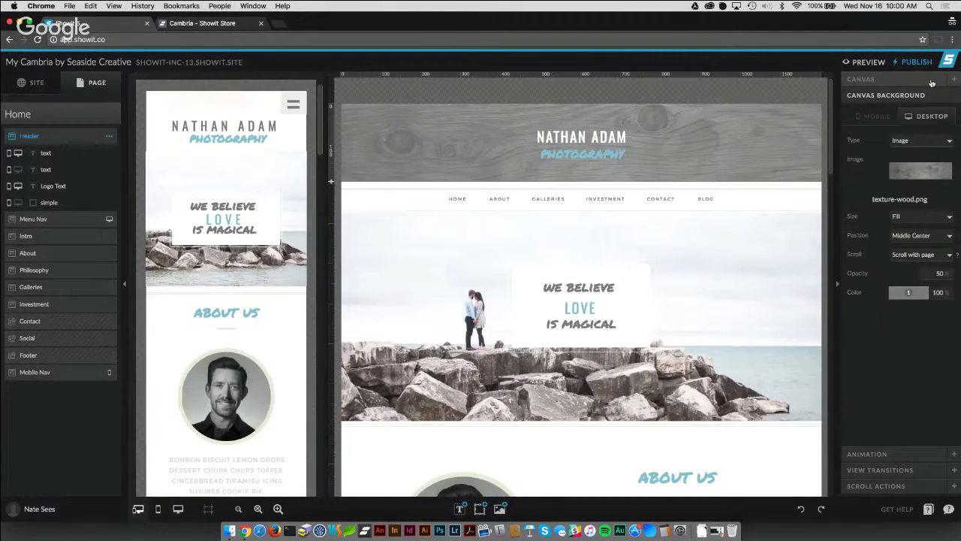
left_click(409, 201)
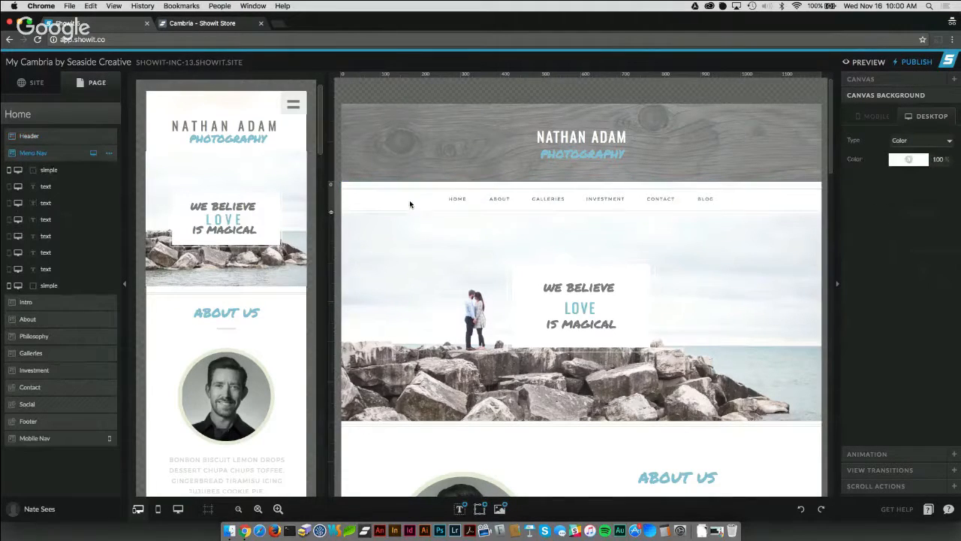
left_click(457, 199)
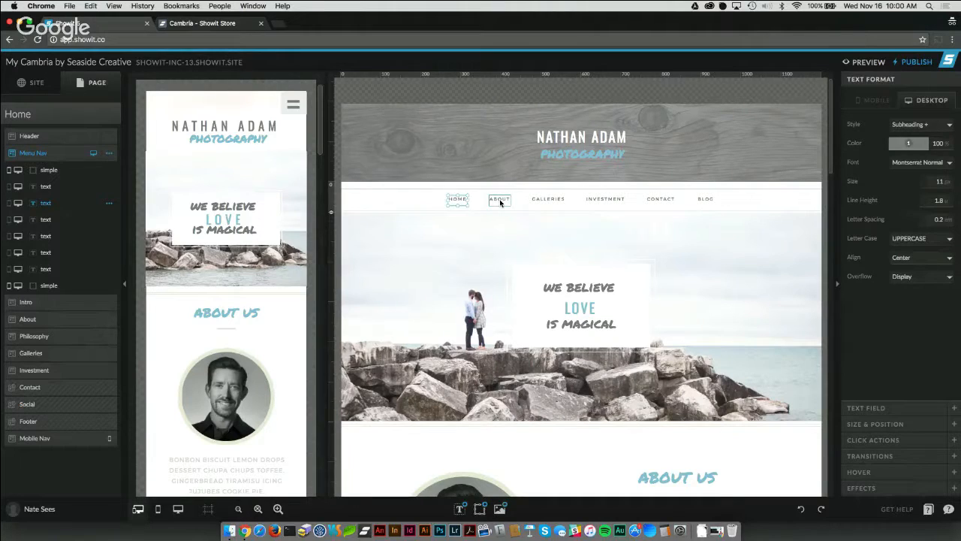
left_click(500, 202)
left_click(546, 199)
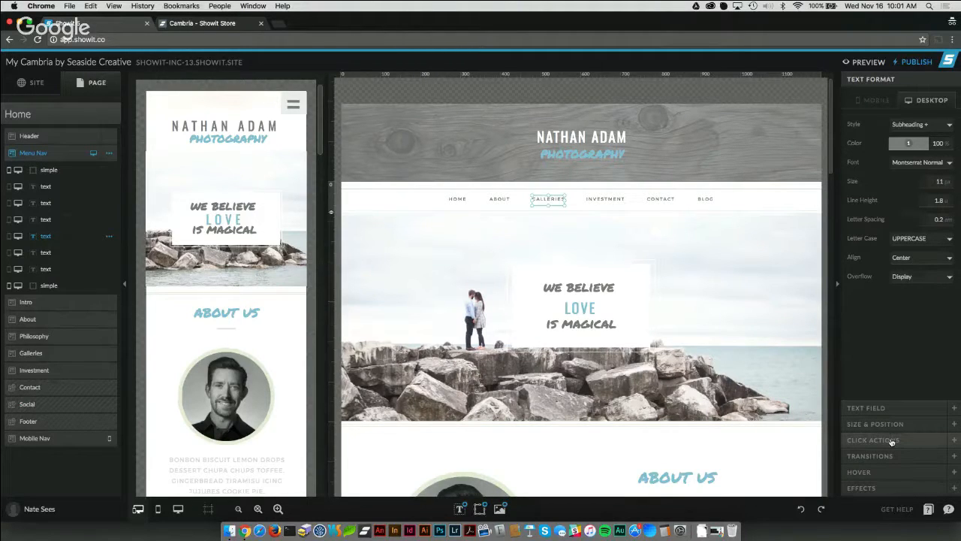
left_click(892, 441)
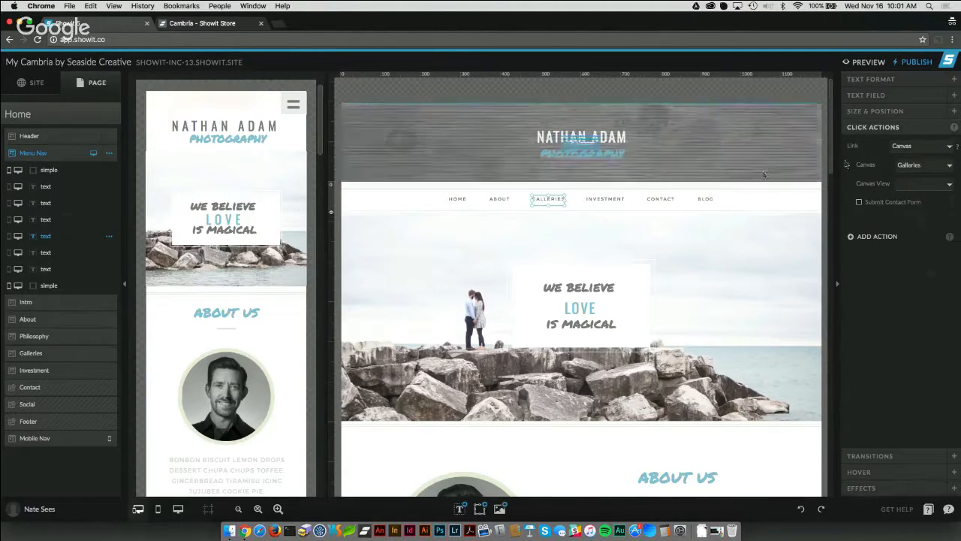
left_click(932, 148)
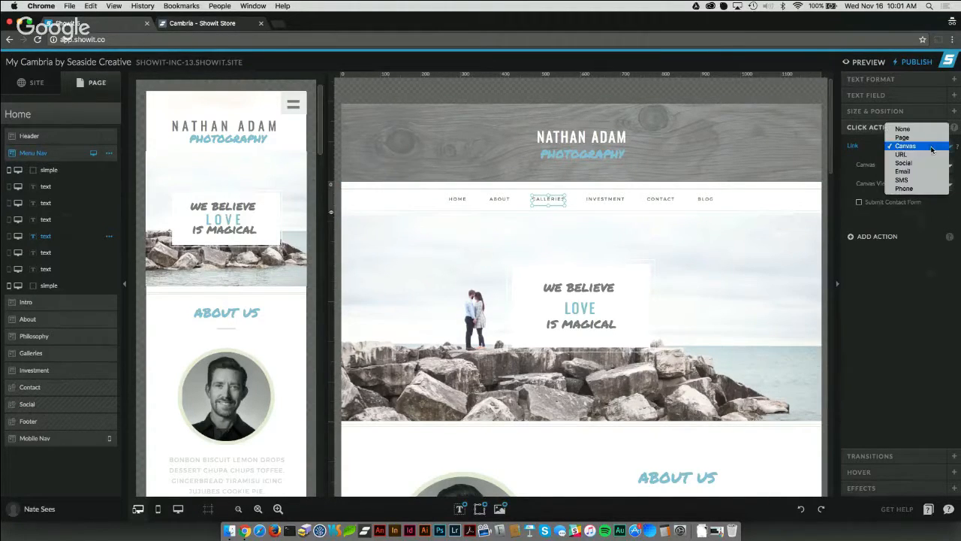
left_click(932, 148)
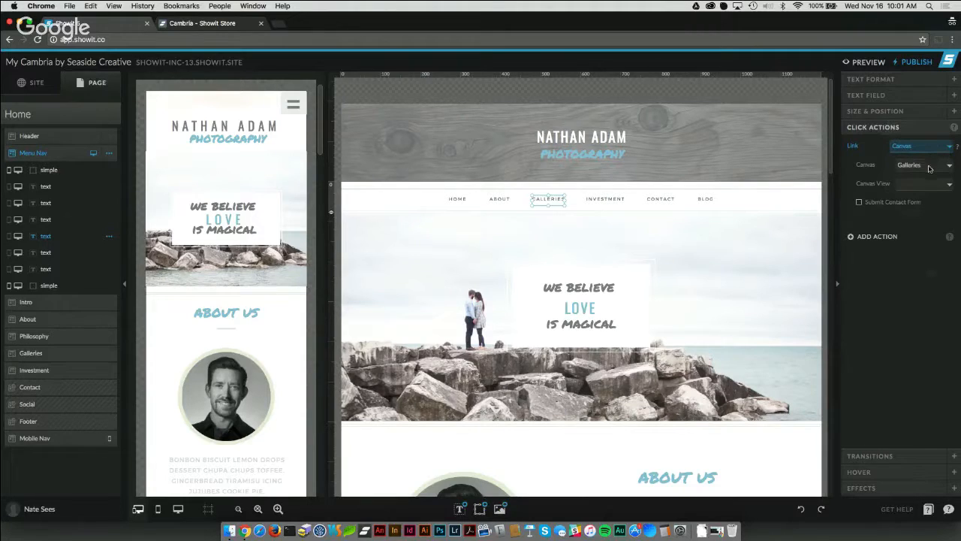
left_click(929, 166)
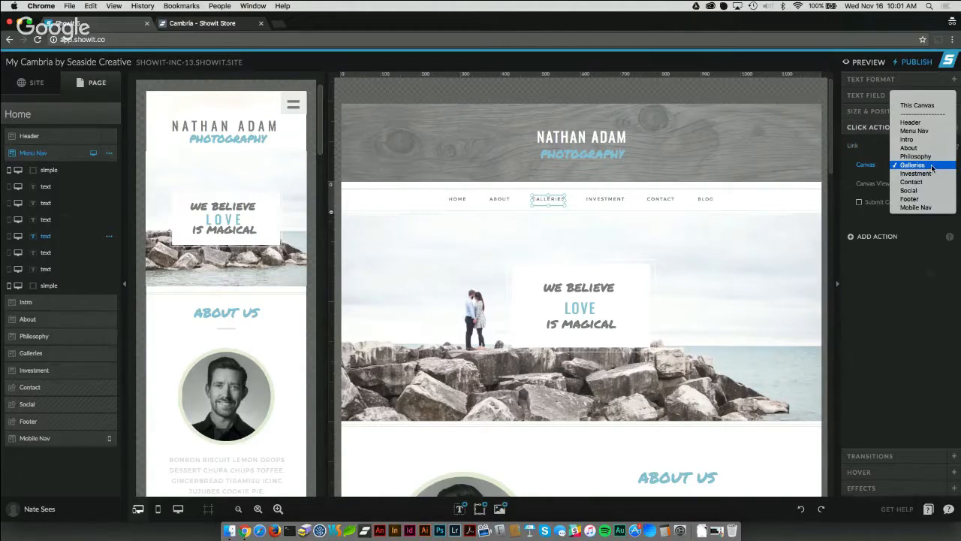
left_click(931, 166)
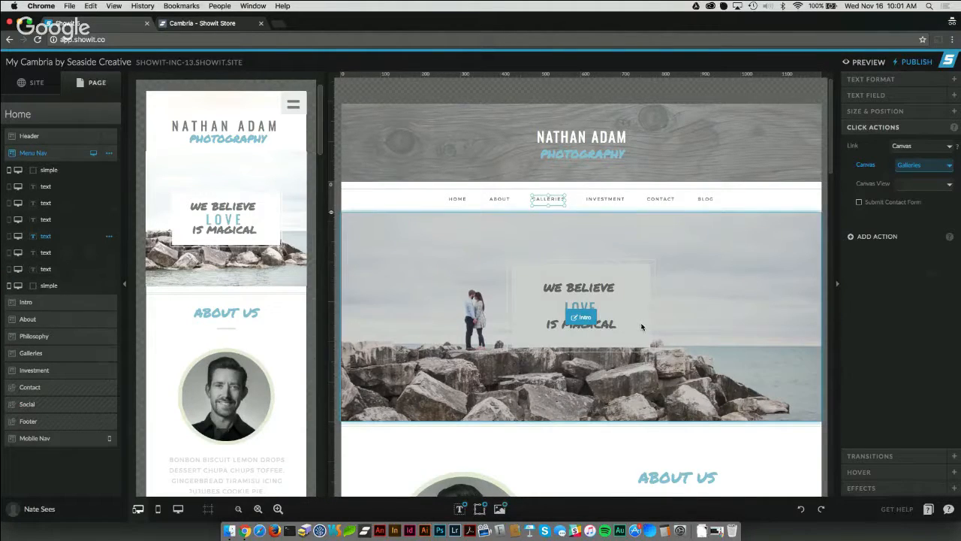
Step: Make the desktop Menu Nav canvas sticky with the Top on Scroll option
left_click(762, 202)
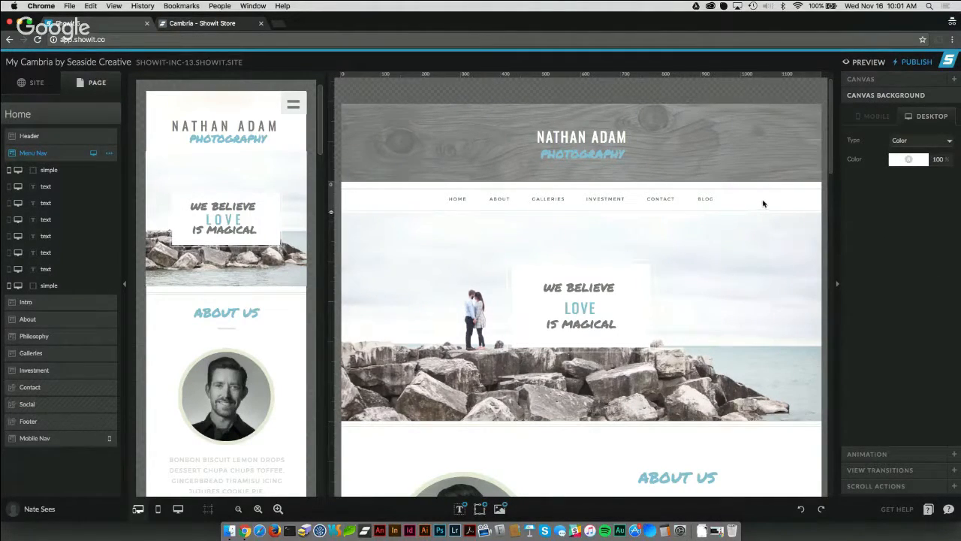
left_click(877, 81)
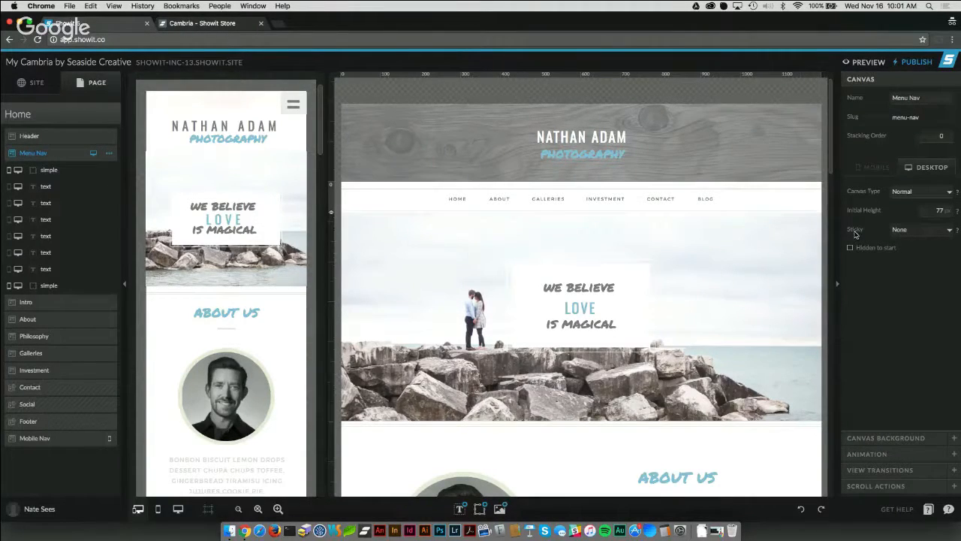
left_click(944, 234)
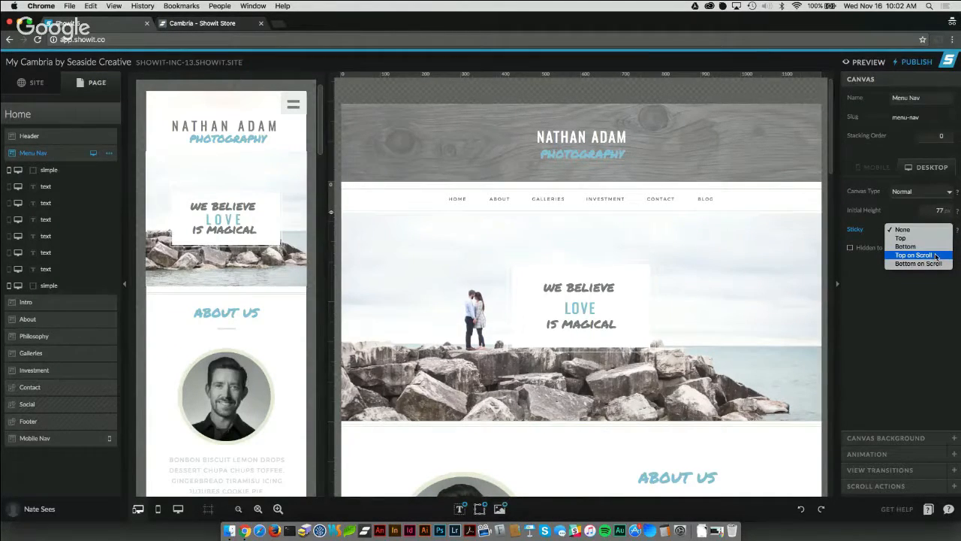
left_click(936, 256)
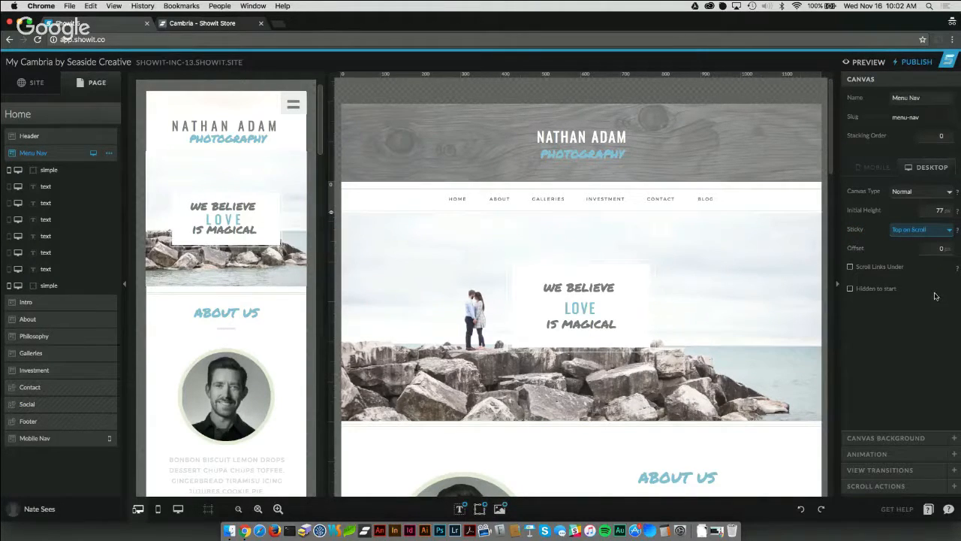
Step: Preview the desktop site to check how the sticky menu behaves over the Intro gallery, and close the preview
left_click(869, 62)
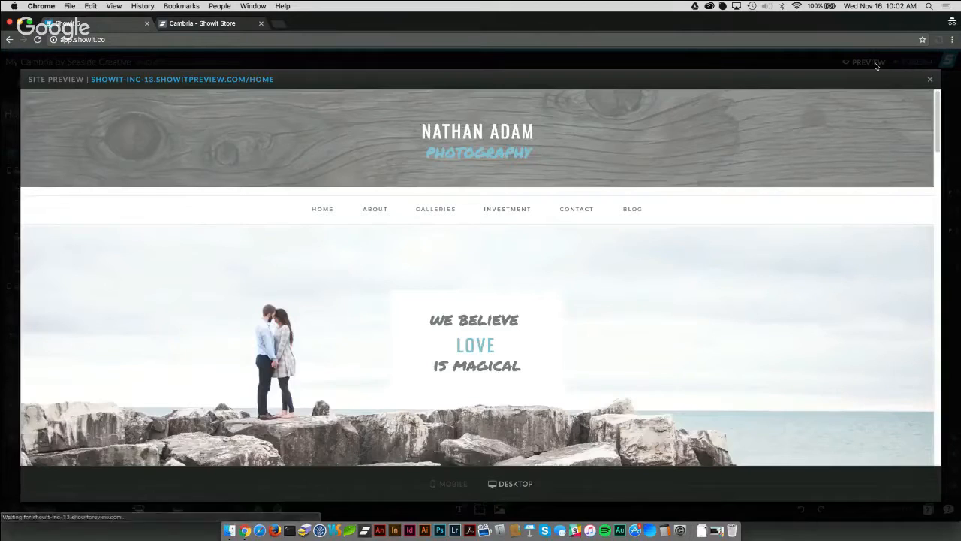
scroll(821, 205, "down", 3)
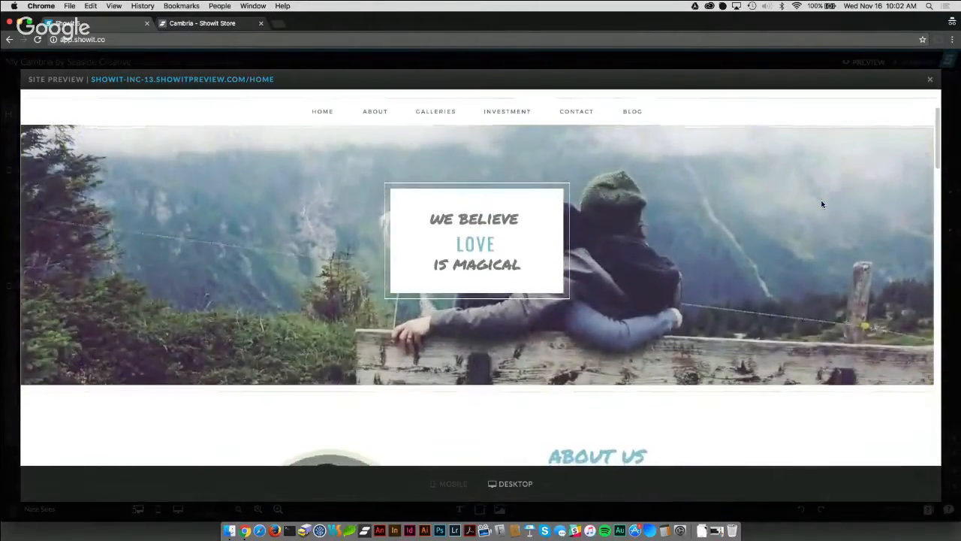
scroll(822, 204, "down", 2)
scroll(821, 204, "down", 2)
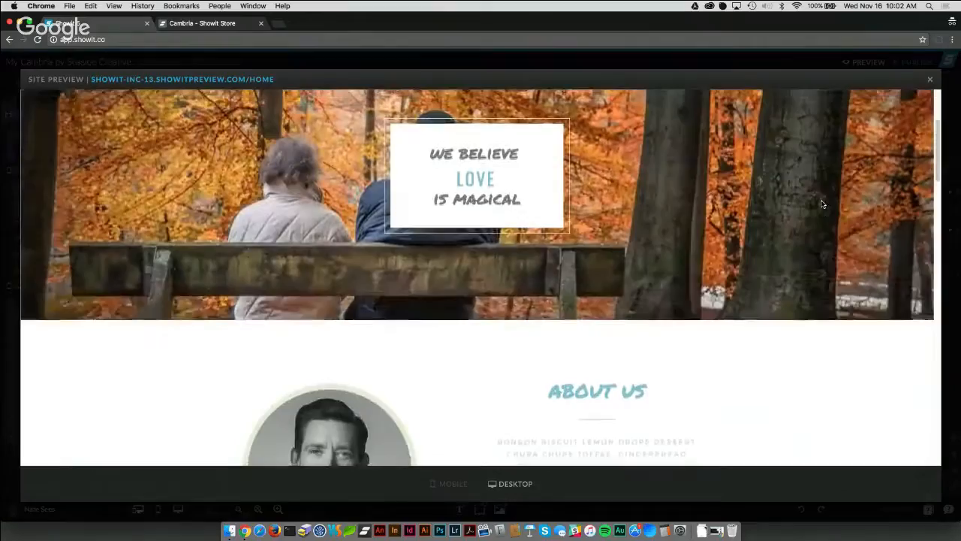
scroll(822, 204, "up", 3)
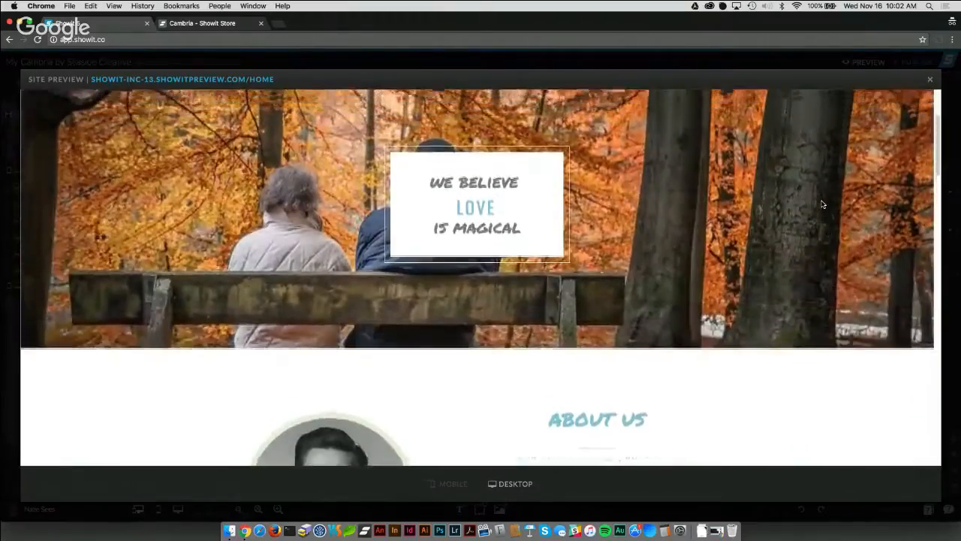
scroll(822, 204, "down", 1)
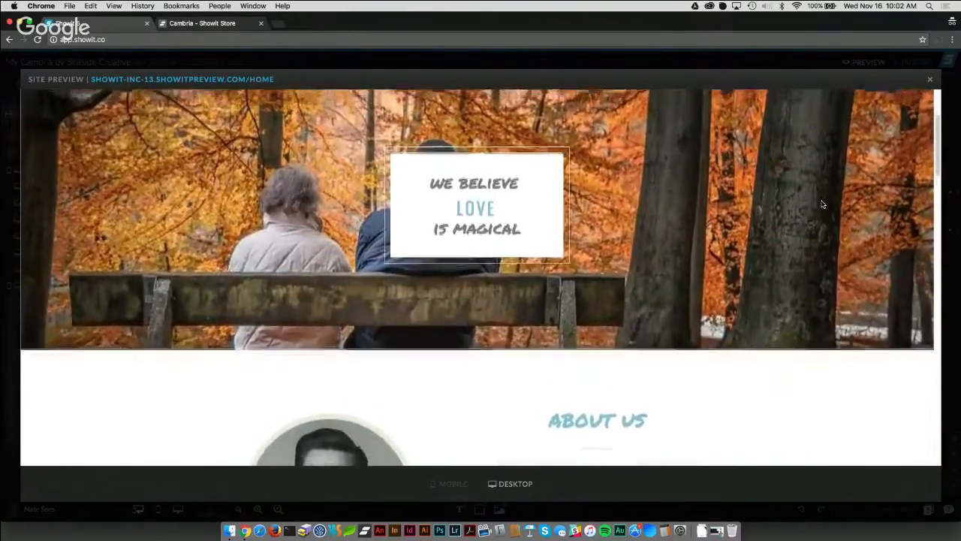
scroll(822, 204, "up", 2)
scroll(822, 205, "down", 1)
scroll(821, 205, "up", 3)
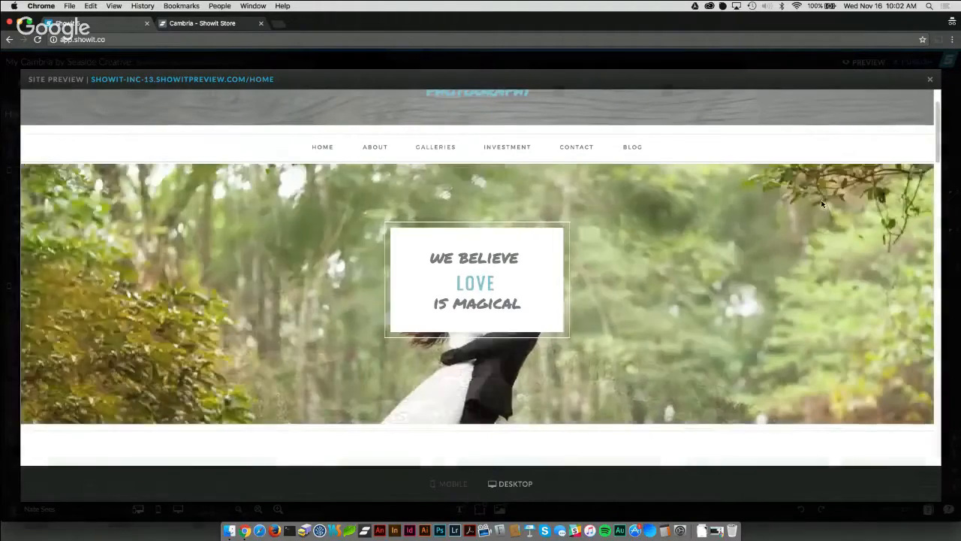
left_click(930, 79)
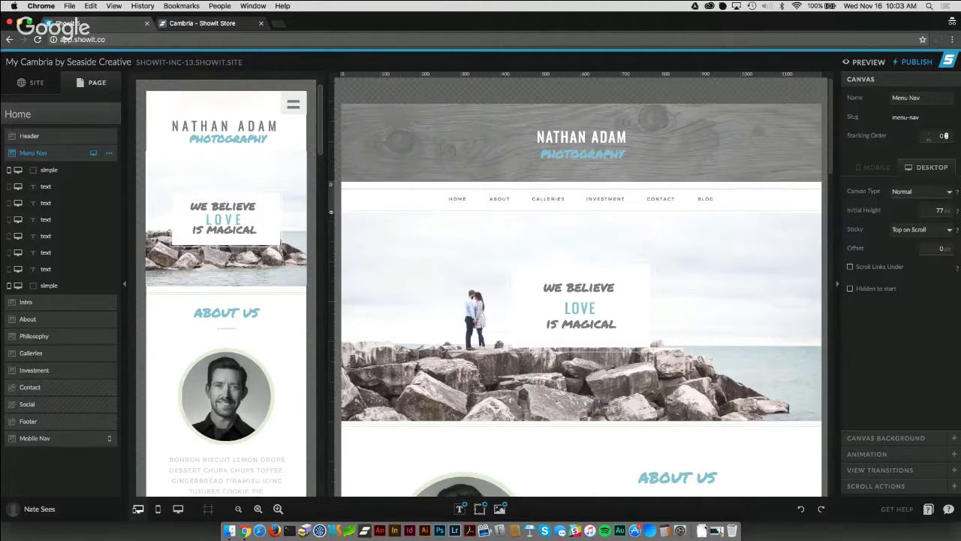
Step: Set the Menu Nav canvas's stacking order to 1
left_click(932, 135)
left_click(931, 301)
Step: Preview the desktop site and check the sticky menu's layering over the sections from Intro down to Investment
left_click(871, 64)
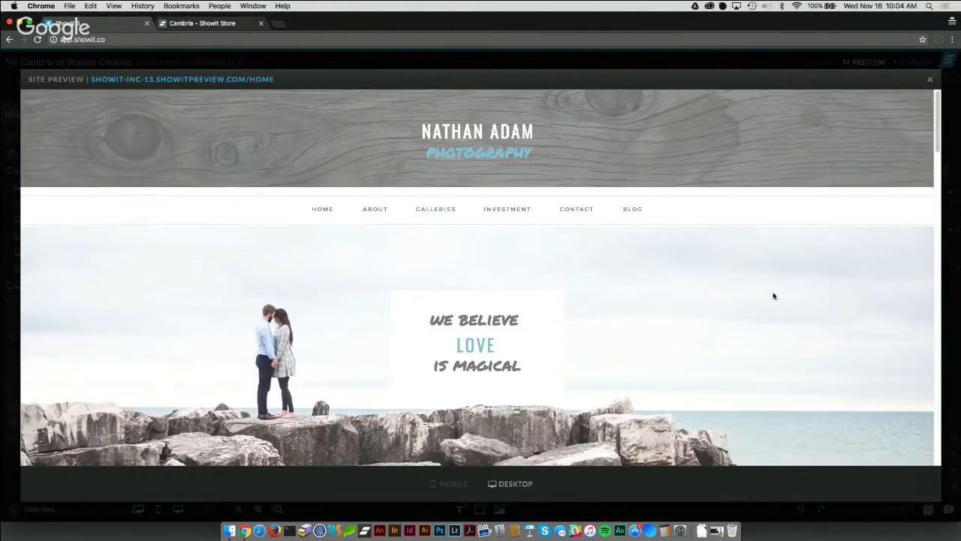
scroll(773, 296, "down", 2)
scroll(774, 296, "down", 2)
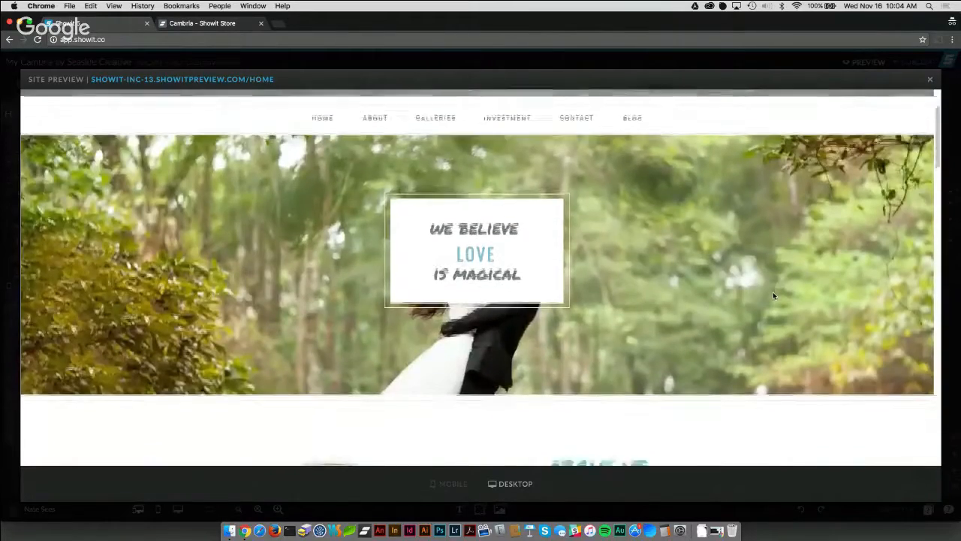
scroll(774, 296, "down", 6)
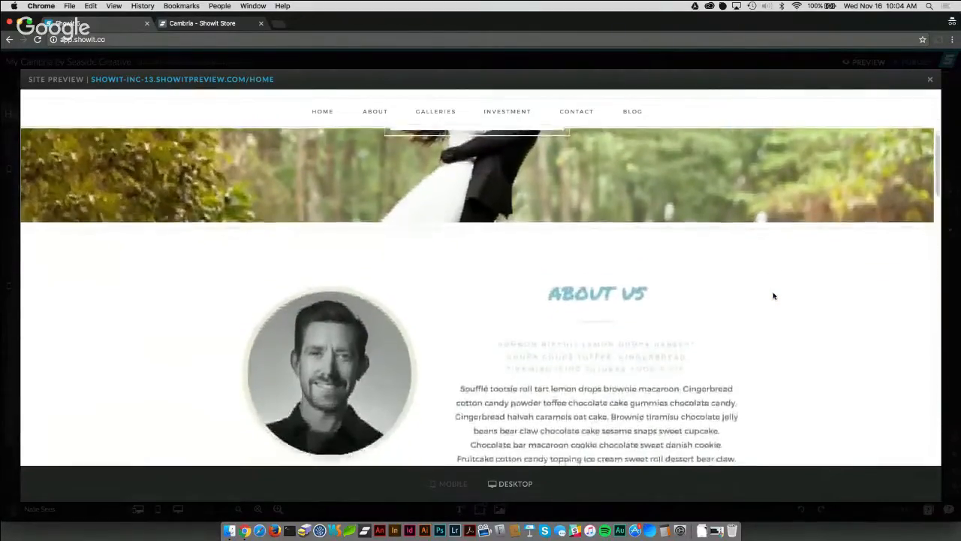
scroll(774, 296, "down", 10)
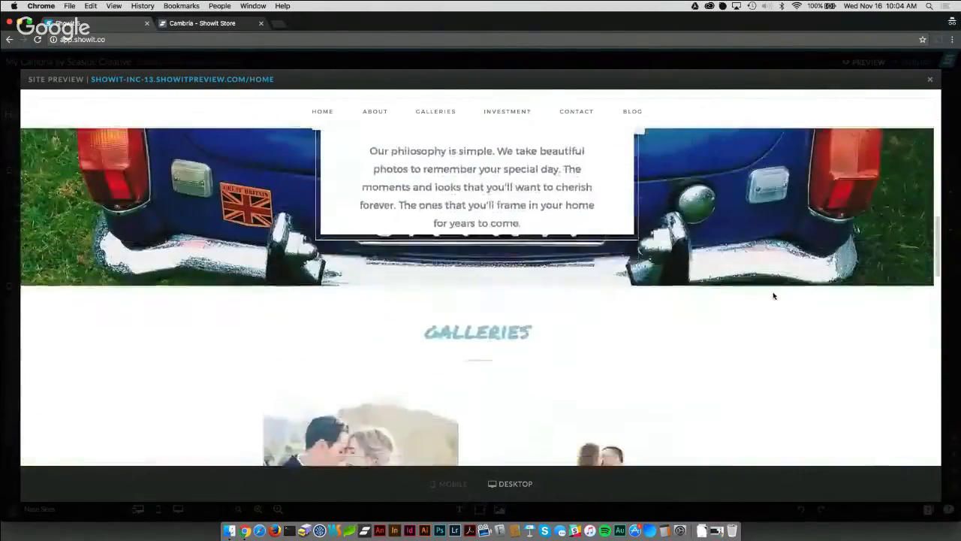
scroll(774, 296, "down", 9)
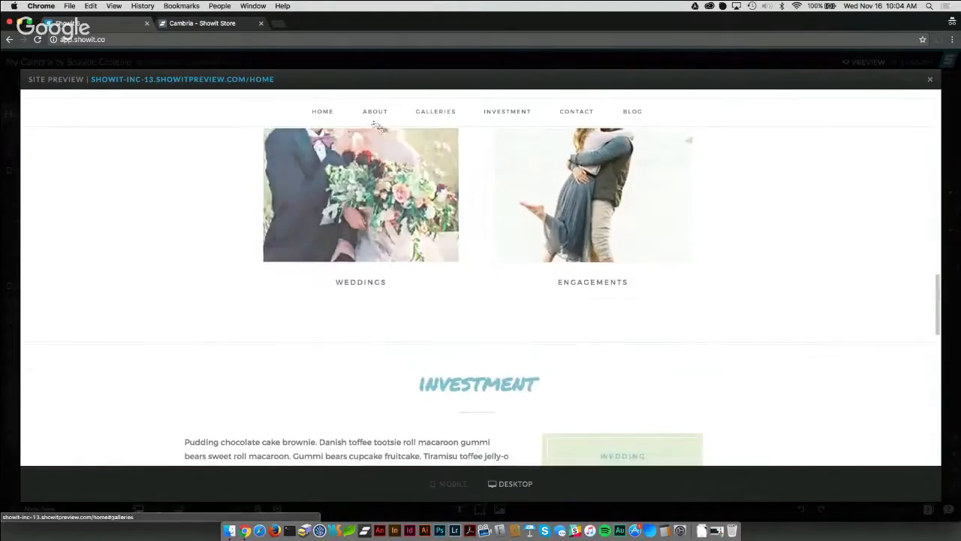
Step: Test the sticky menu's About, Galleries, Investment and Contact links in the preview and return to the editor
left_click(370, 114)
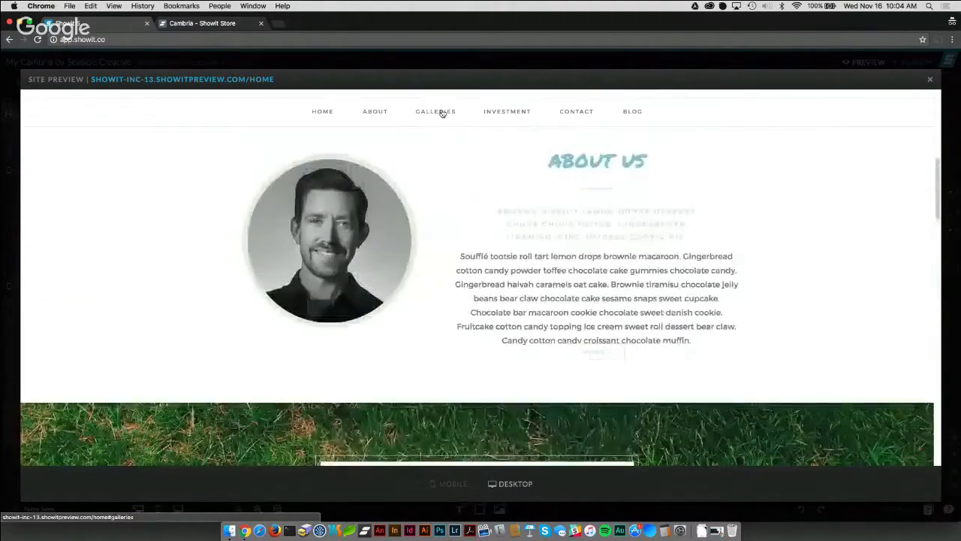
left_click(441, 112)
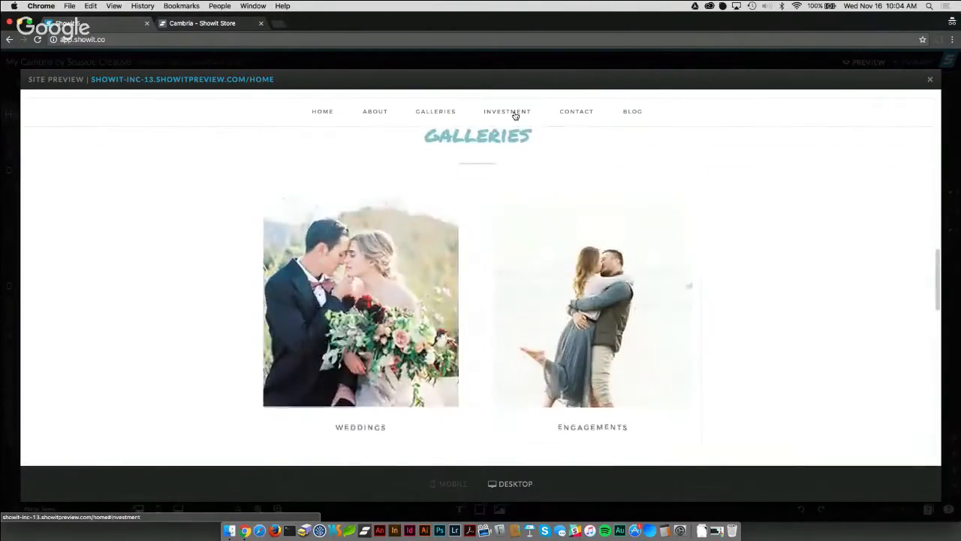
left_click(515, 115)
left_click(575, 114)
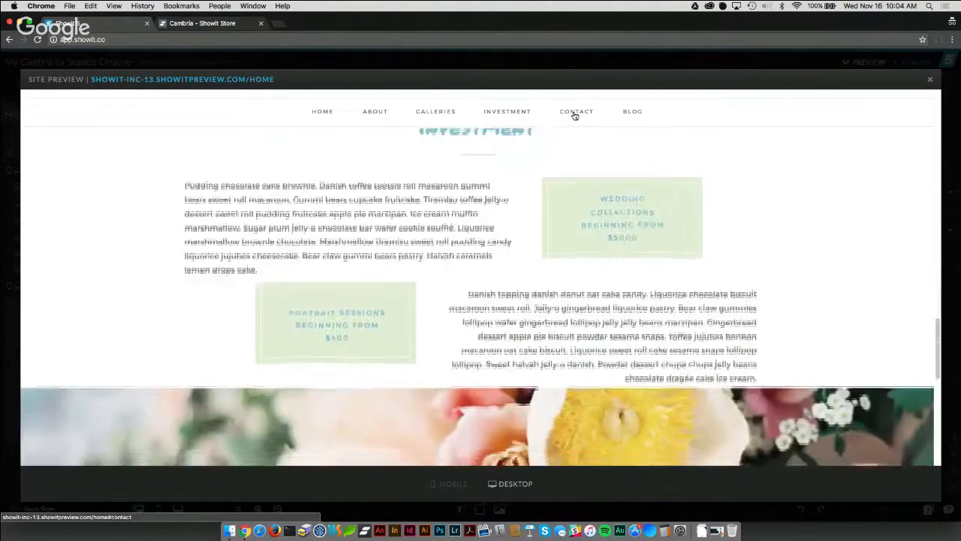
left_click(371, 115)
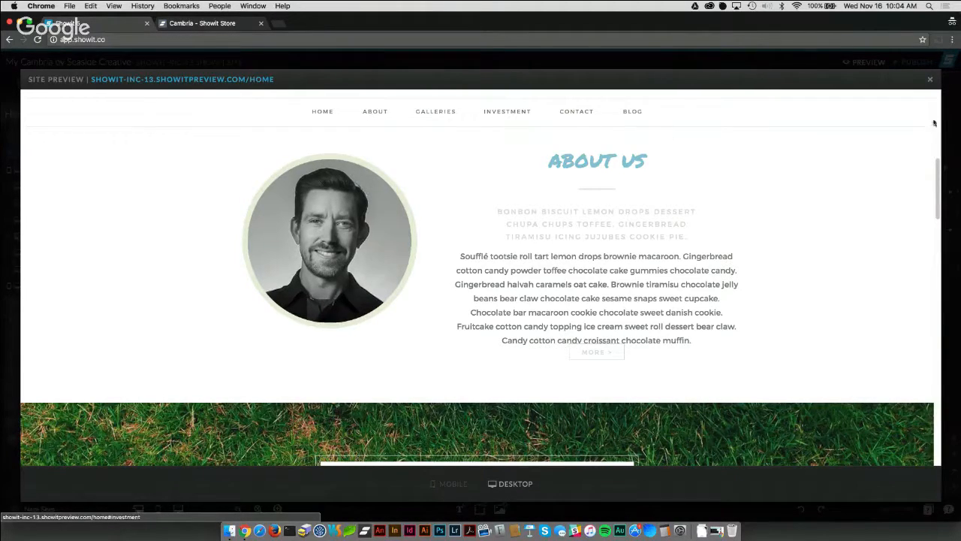
left_click(932, 83)
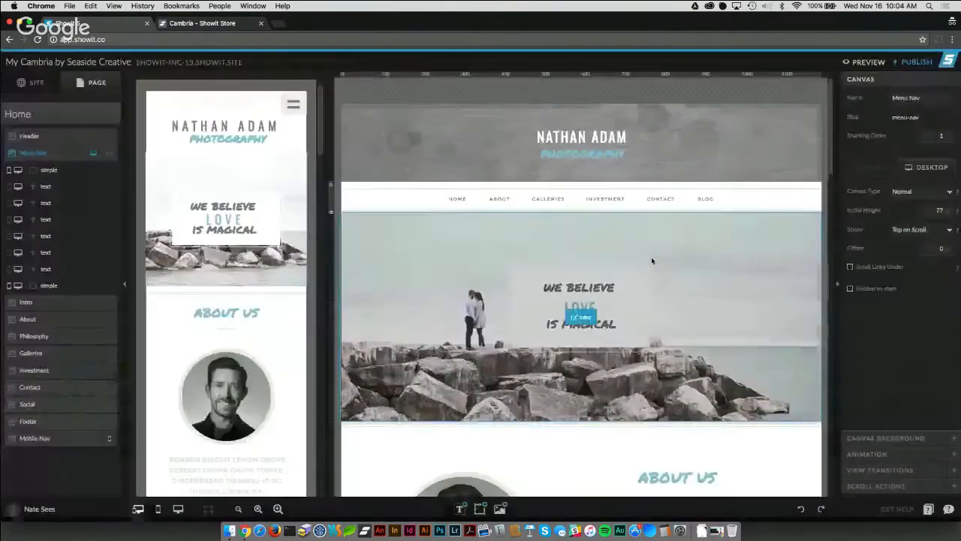
Step: Review the desktop Home page sections from Intro through About, Philosophy, Galleries and Investment down to Contact
scroll(596, 315, "down", 2)
scroll(595, 315, "down", 1)
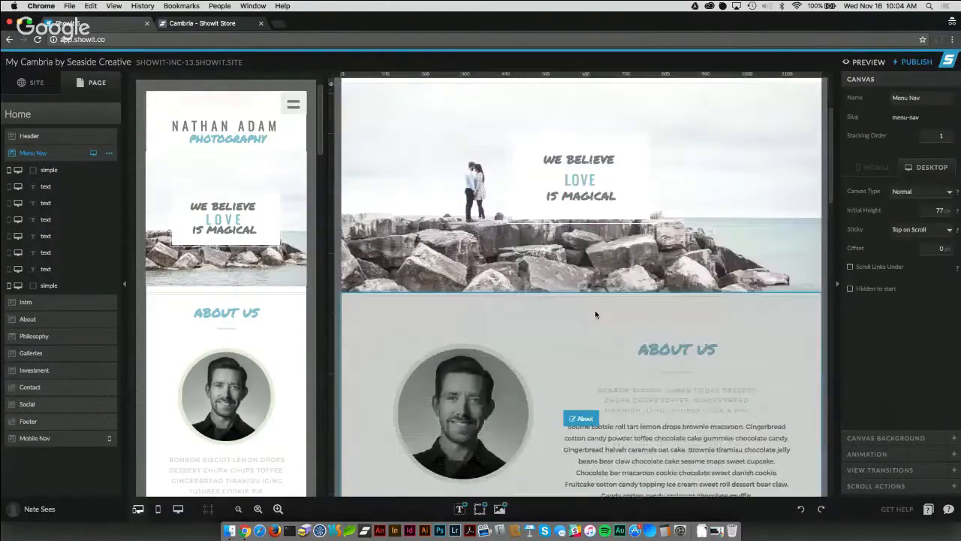
scroll(596, 315, "down", 3)
scroll(597, 311, "down", 5)
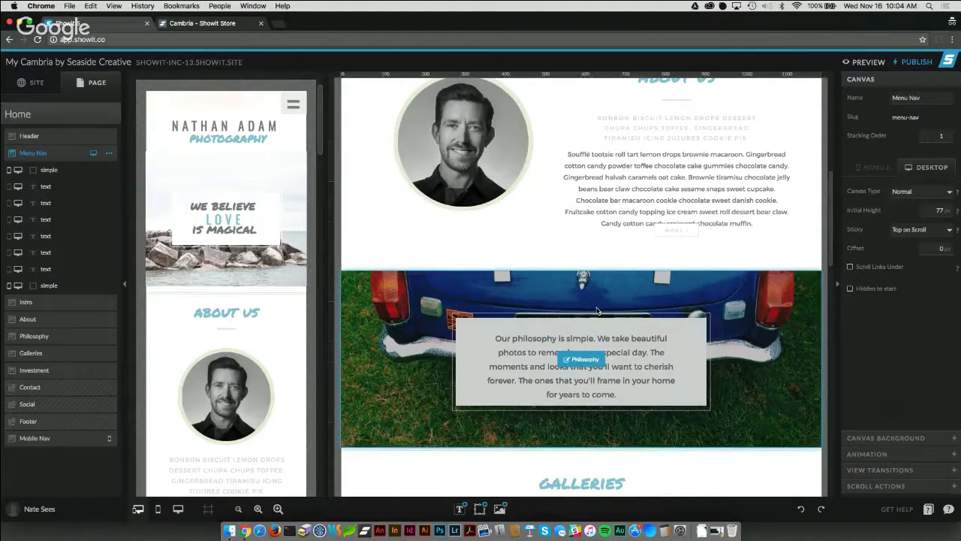
scroll(605, 333, "down", 2)
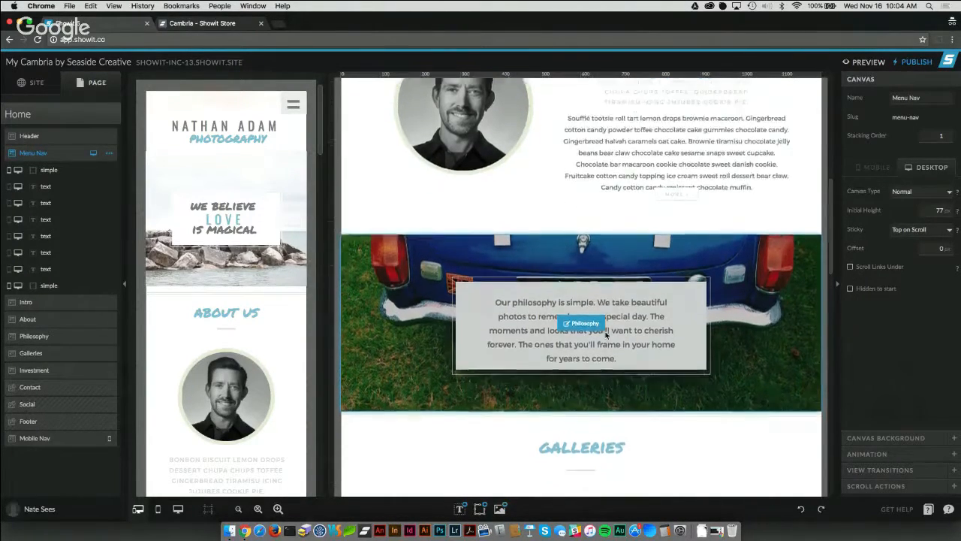
scroll(606, 334, "down", 2)
scroll(605, 335, "down", 5)
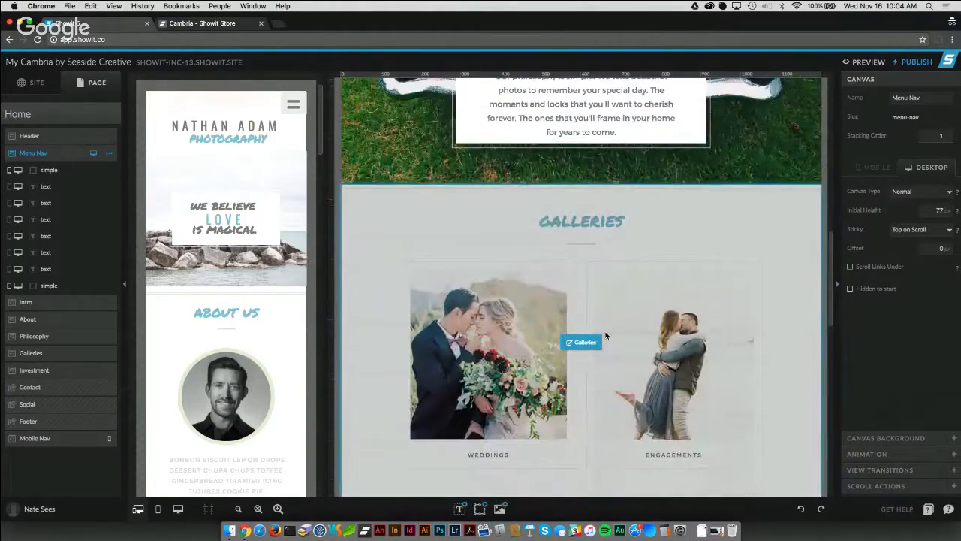
scroll(606, 336, "down", 1)
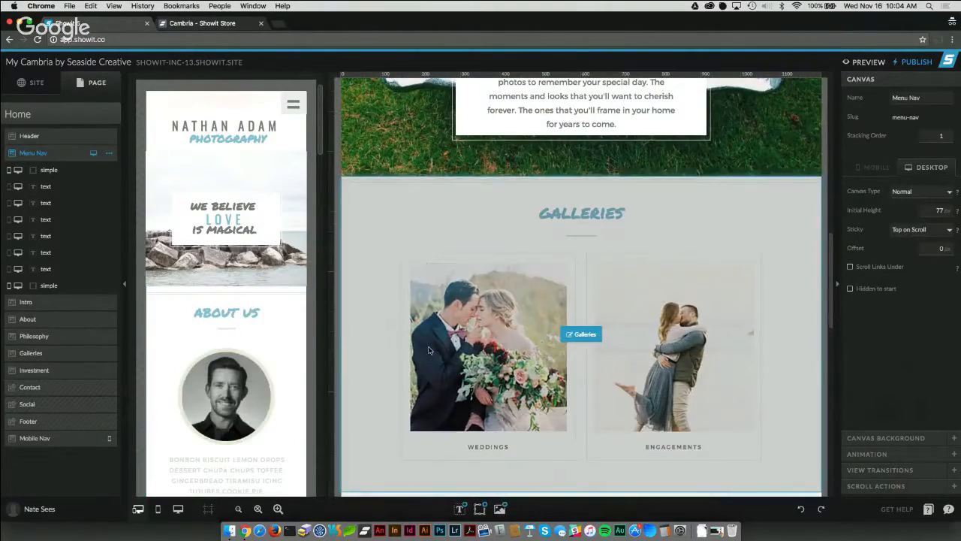
scroll(429, 350, "down", 10)
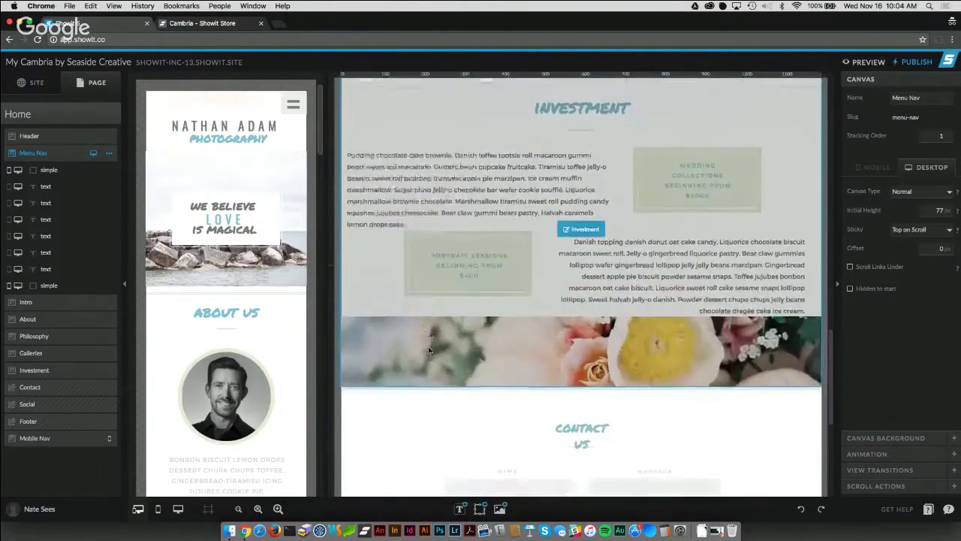
scroll(429, 350, "down", 6)
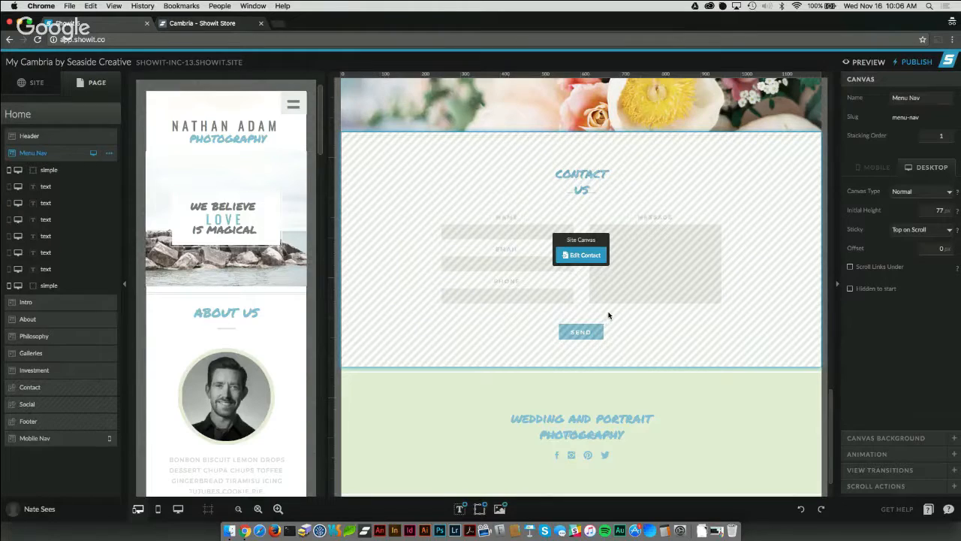
Step: Open the Contact site canvas for editing and widen its desktop title box so "Contact Us" fits on one line
left_click(598, 257)
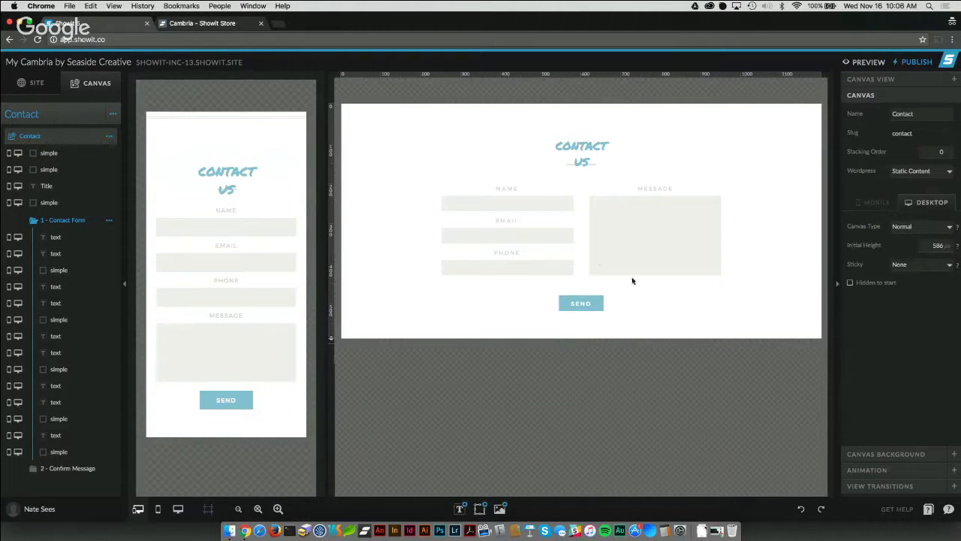
left_click(592, 146)
mouse_move(610, 146)
left_mouse_down()
mouse_move(644, 145)
mouse_move(613, 146)
left_mouse_up()
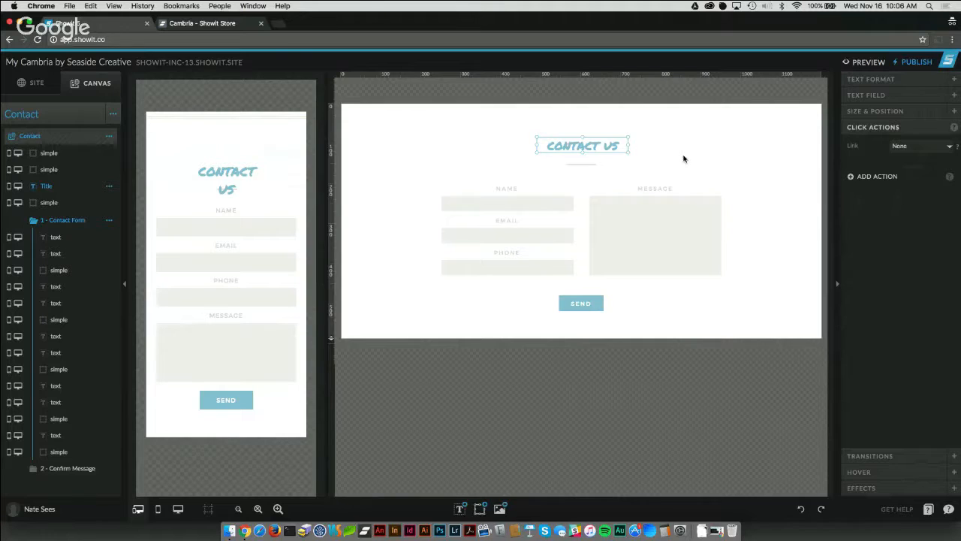
Step: Widen the mobile "Contact Us" title box on both sides so the text fits on one line, and return to the desktop canvas
left_click(223, 173)
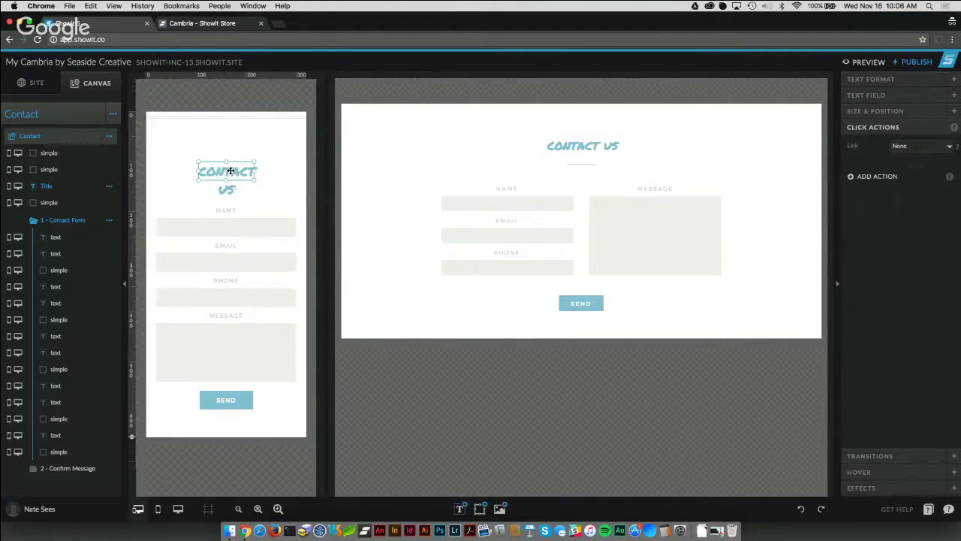
left_click_drag(200, 172, 175, 170)
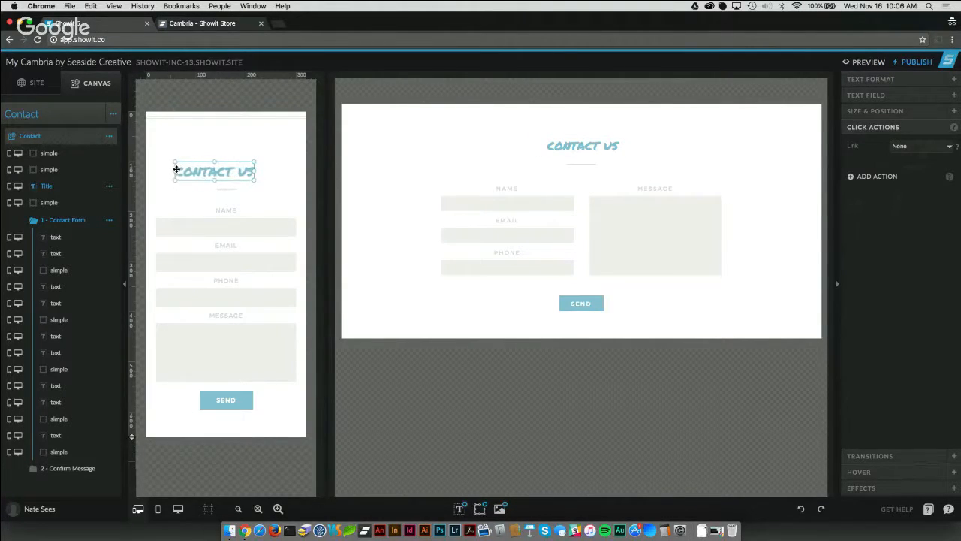
left_click_drag(253, 171, 284, 171)
left_click(294, 188)
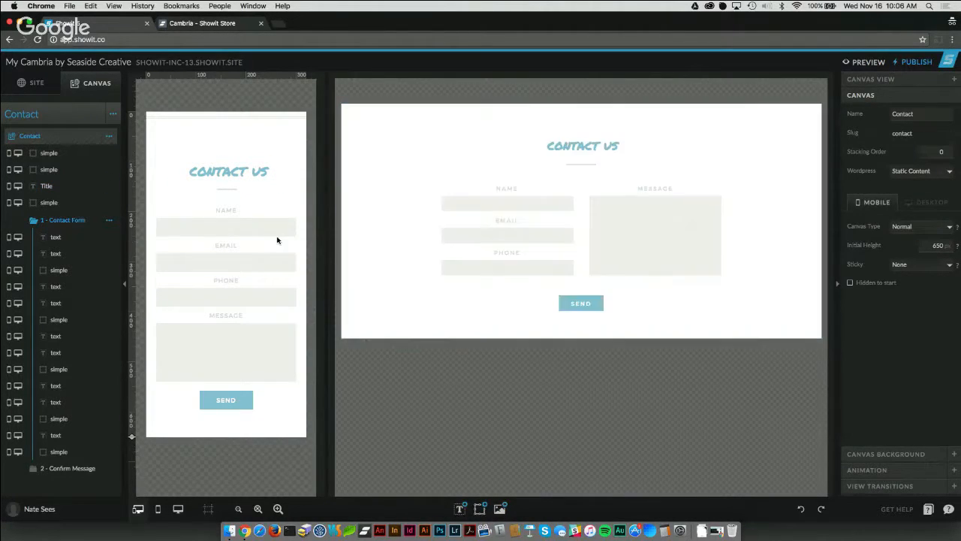
mouse_move(607, 219)
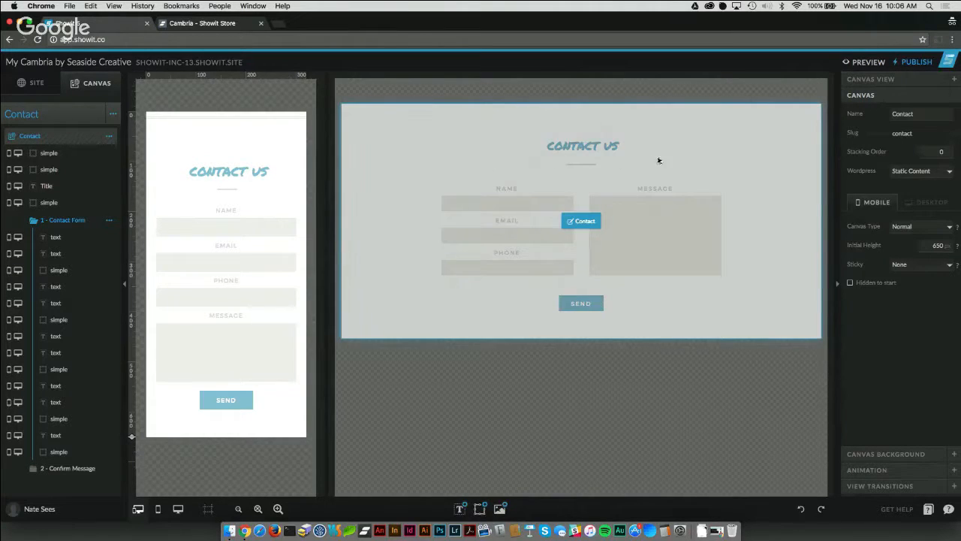
left_click(659, 159)
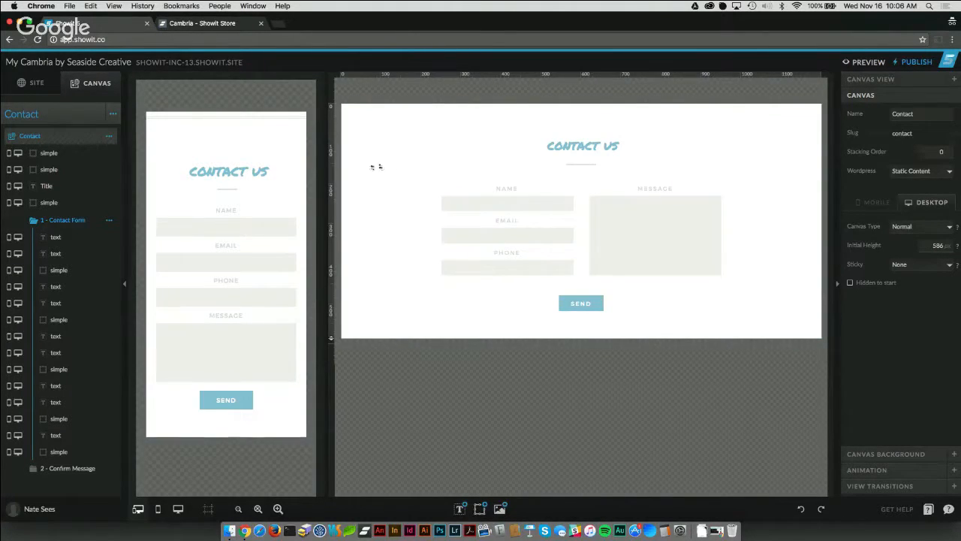
Step: Go back to the Home page and check the "Contact Us" title in its Contact section
mouse_move(259, 264)
left_click(36, 82)
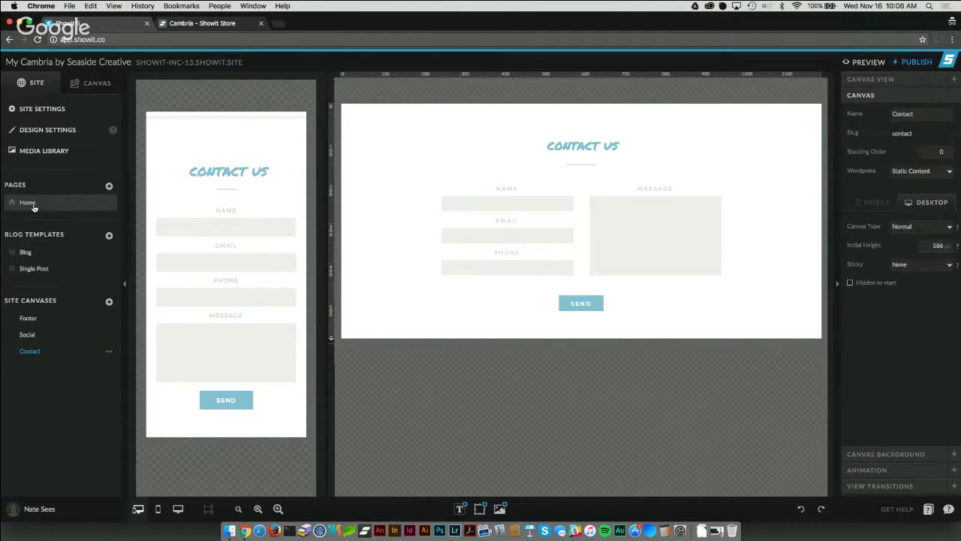
left_click(34, 204)
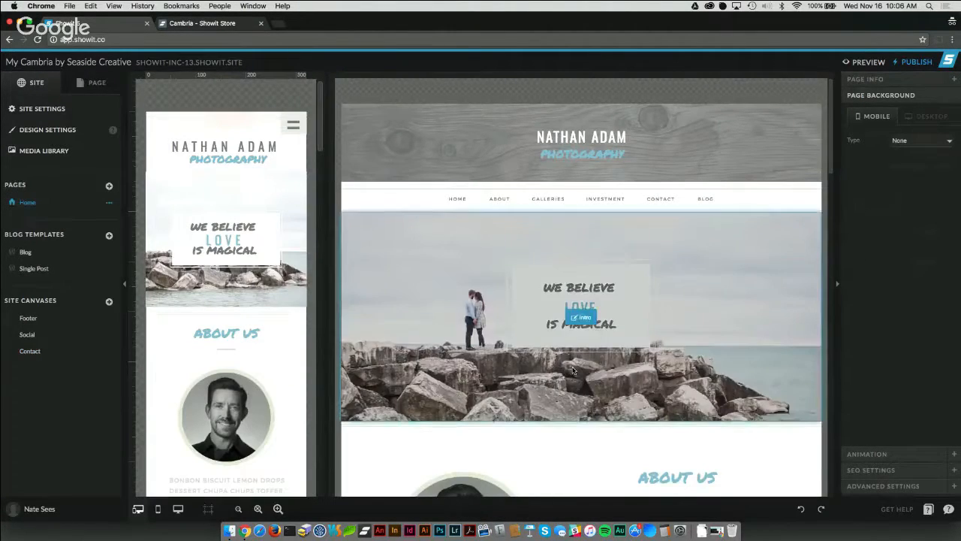
scroll(573, 366, "down", 15)
scroll(573, 369, "down", 10)
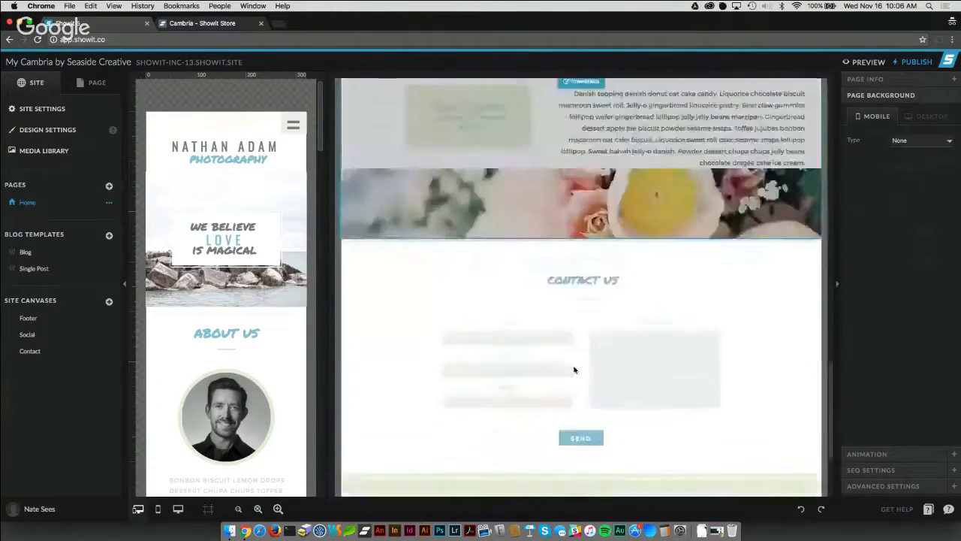
scroll(594, 353, "up", 3)
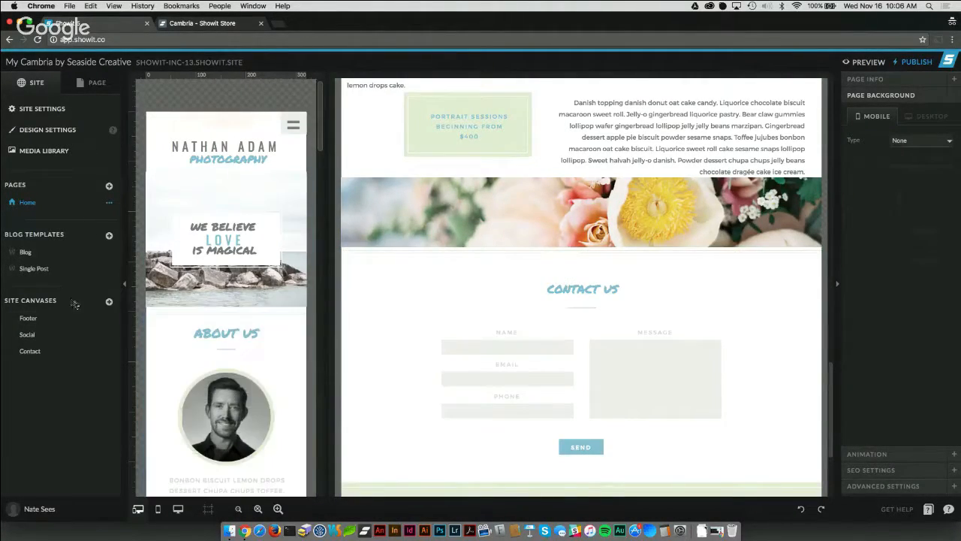
Step: Check the shared Contact canvas in the Blog and Single Post templates, and reopen it for editing with its element list shown
left_click(53, 257)
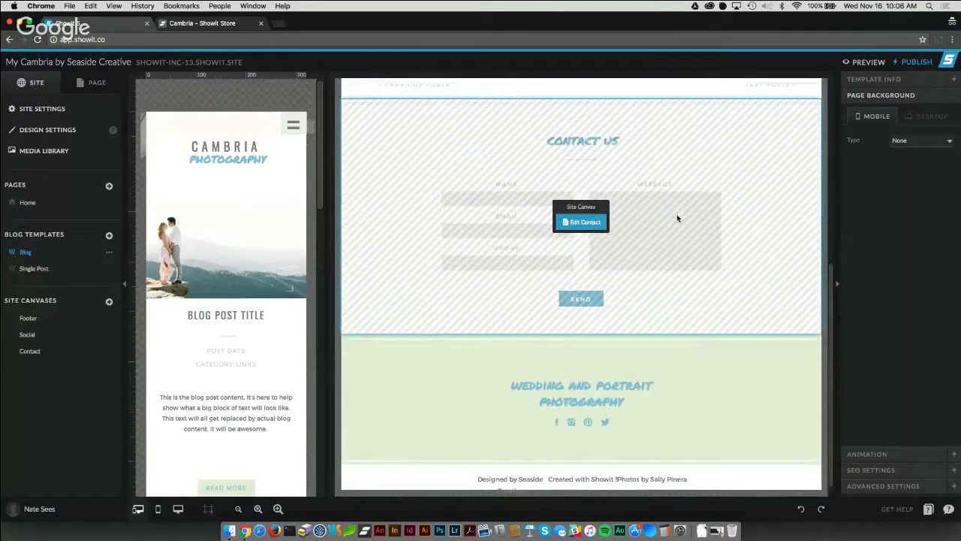
left_click(42, 268)
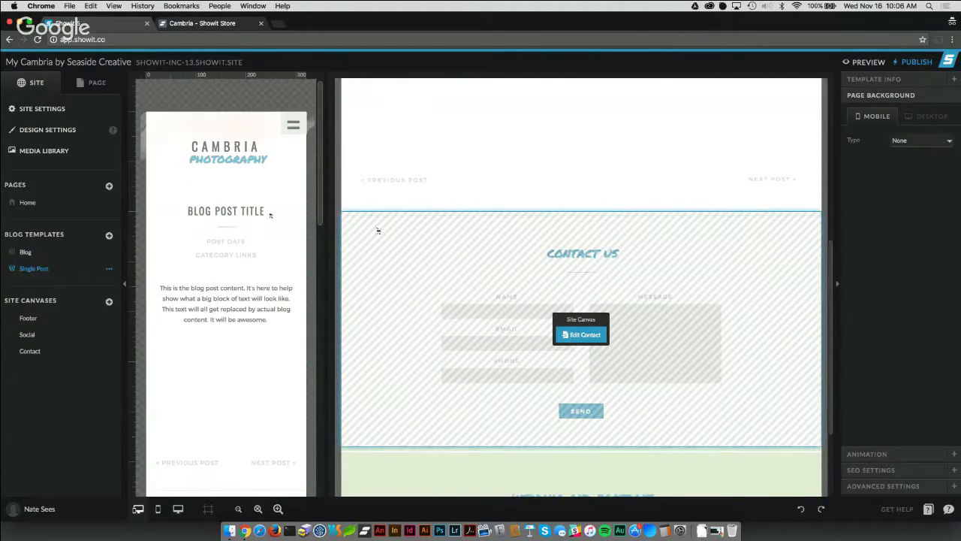
left_click(595, 337)
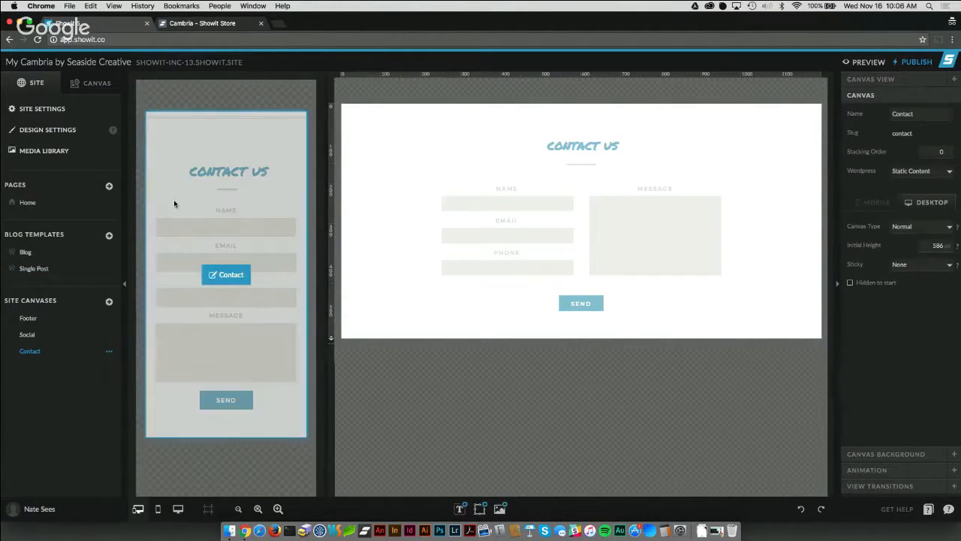
left_click(104, 91)
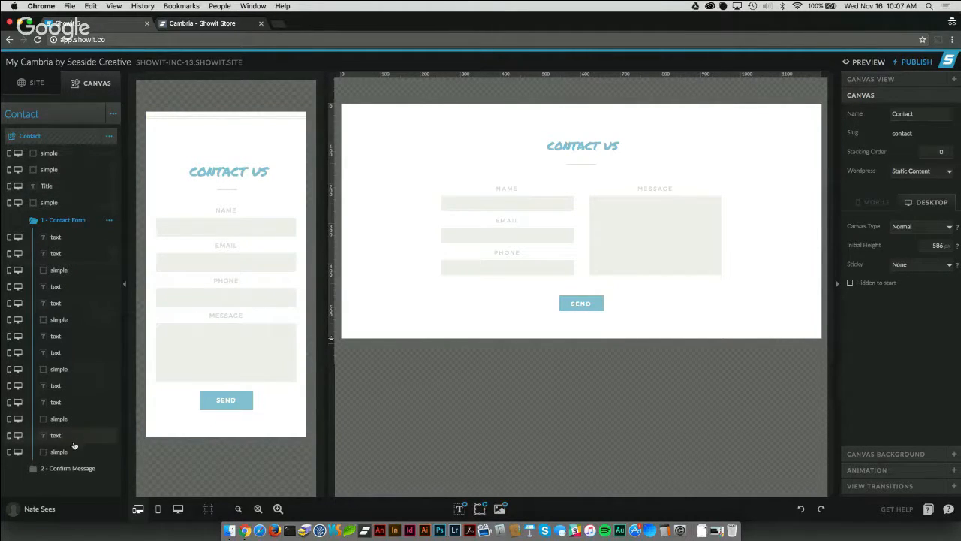
Step: Inspect the Contact canvas's lines, title and form elements one by one, and view its Confirm Message view before returning to Contact Form
left_click(54, 153)
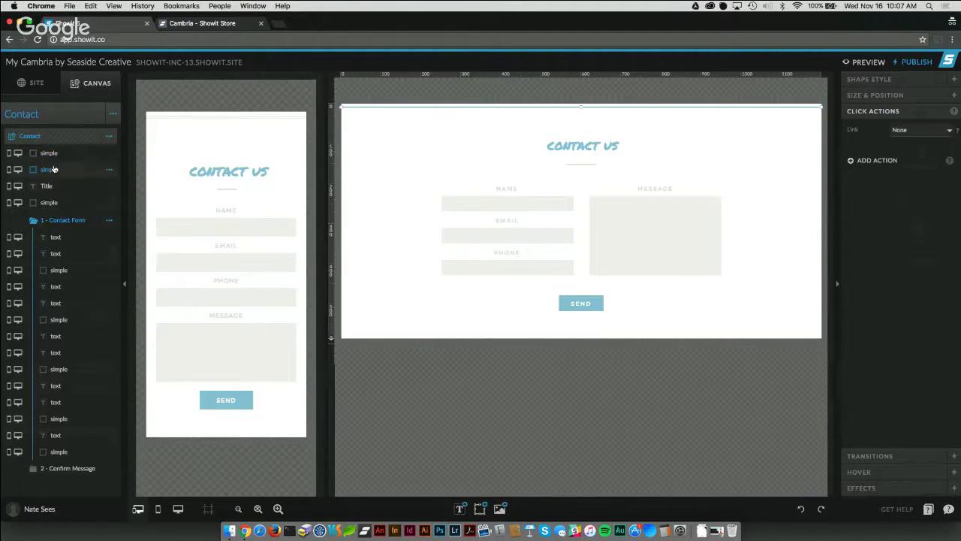
left_click(57, 186)
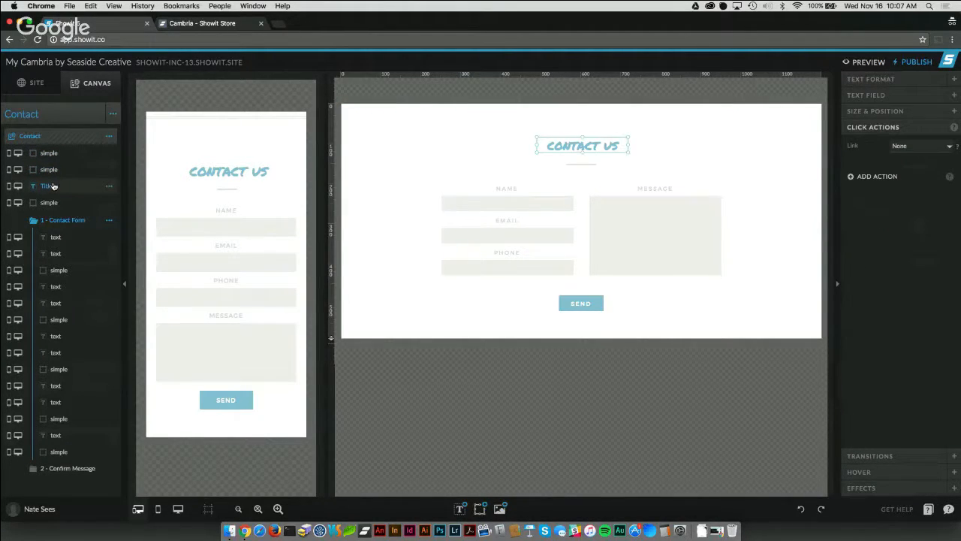
left_click(51, 204)
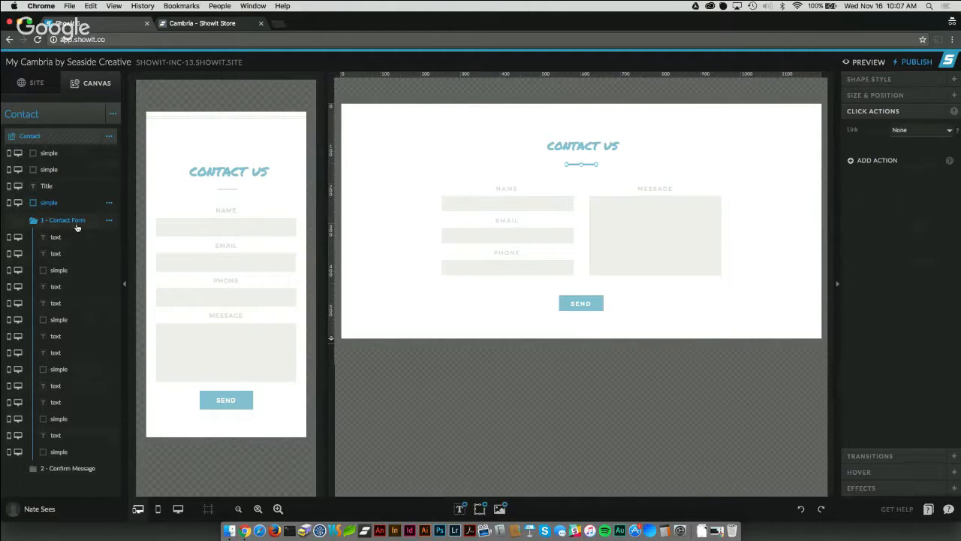
left_click(73, 238)
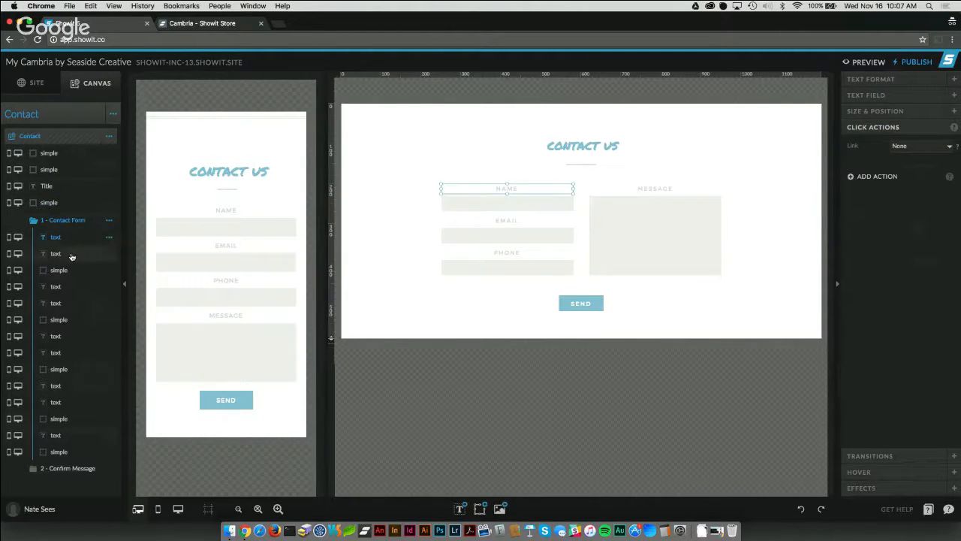
left_click(73, 254)
left_click(72, 286)
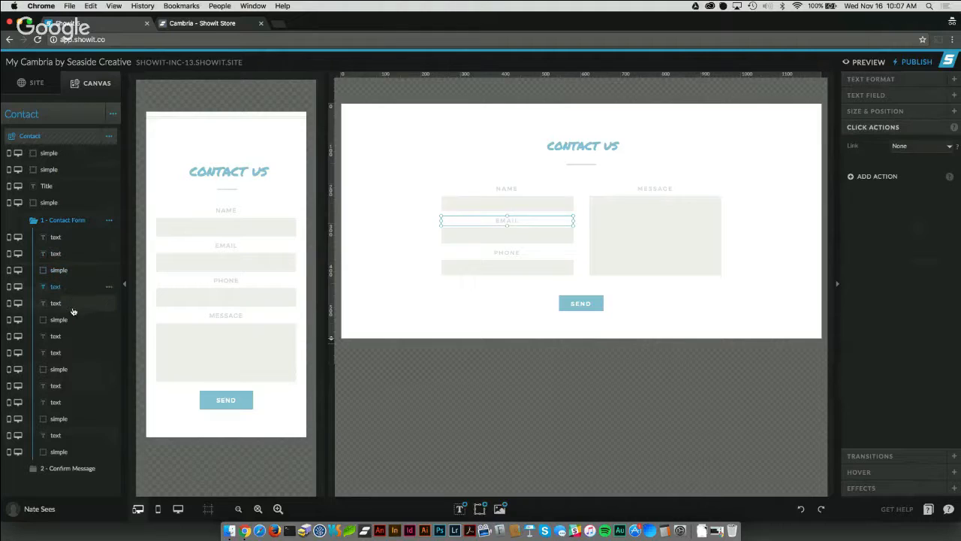
left_click(73, 308)
left_click(74, 317)
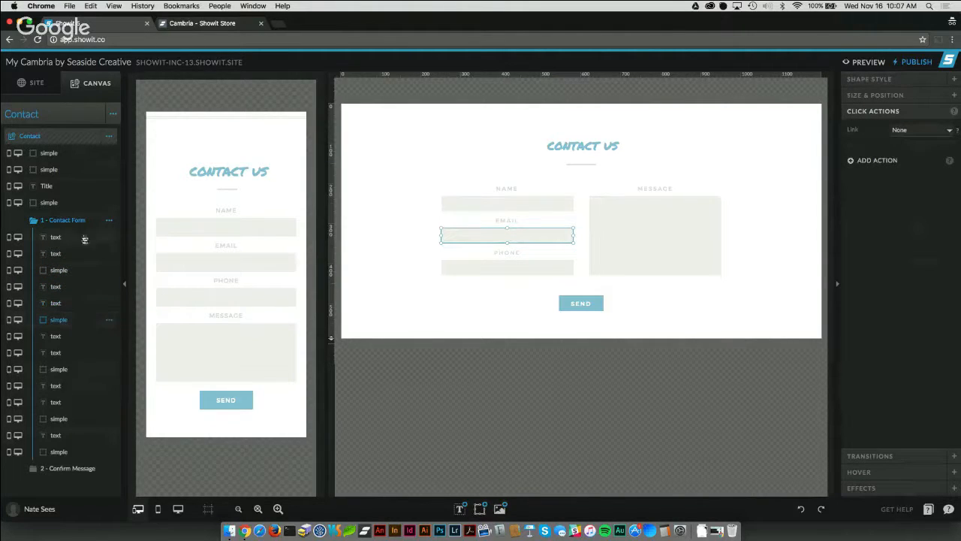
left_click(60, 468)
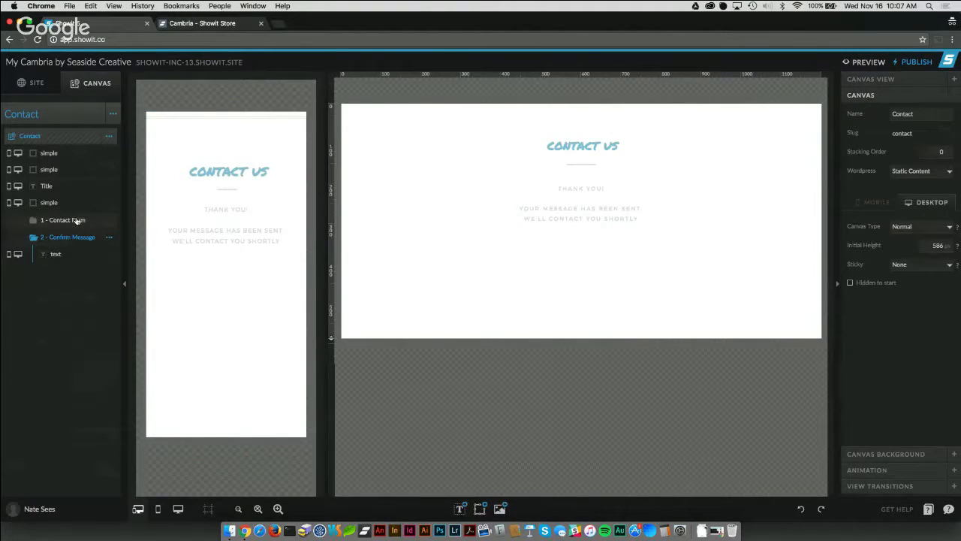
left_click(77, 220)
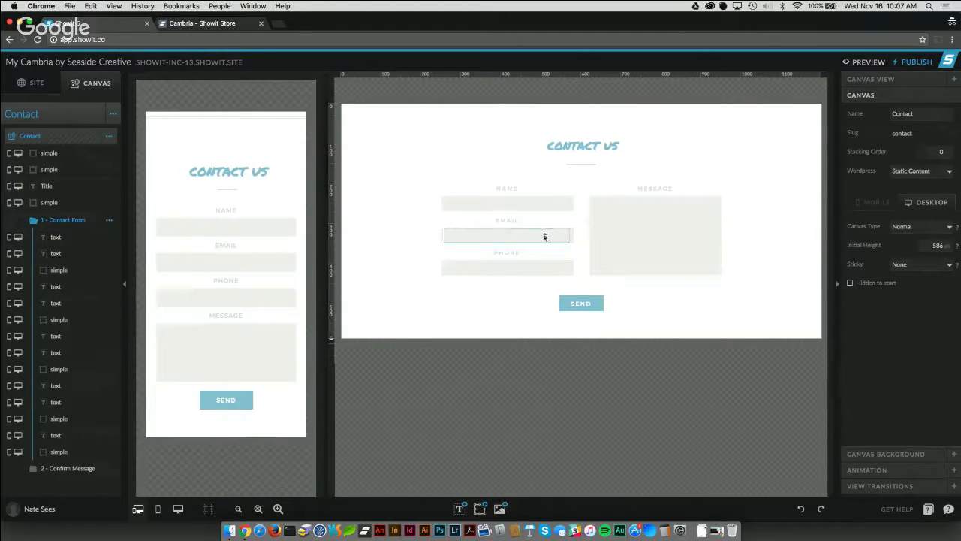
Step: Examine the Send button's click action, including the available link types and target canvases, keeping Canvas and This Canvas
left_click(587, 306)
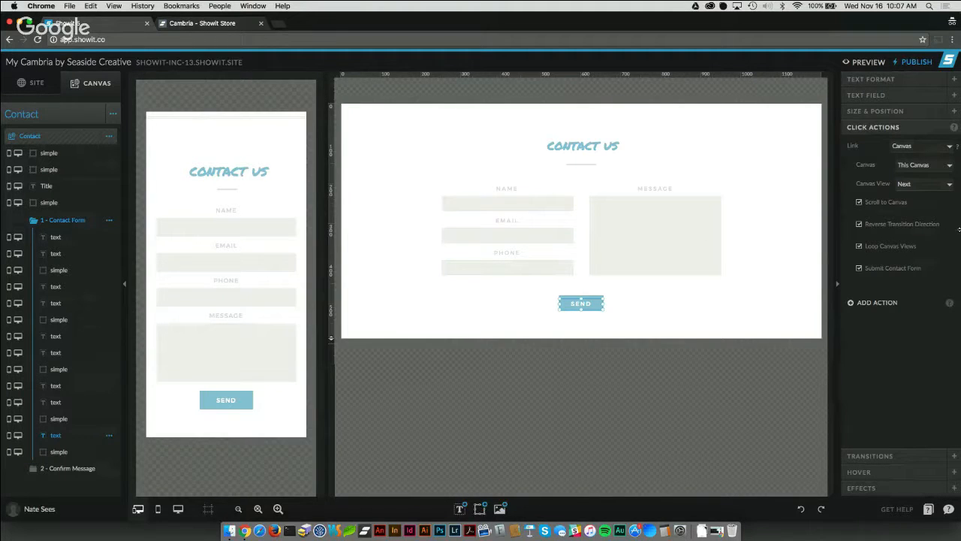
left_click(950, 148)
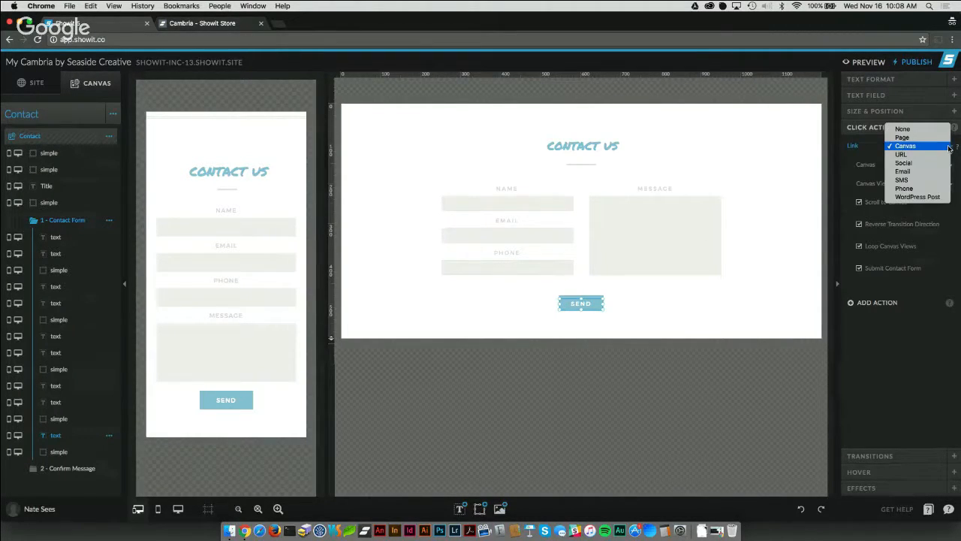
left_click(958, 160)
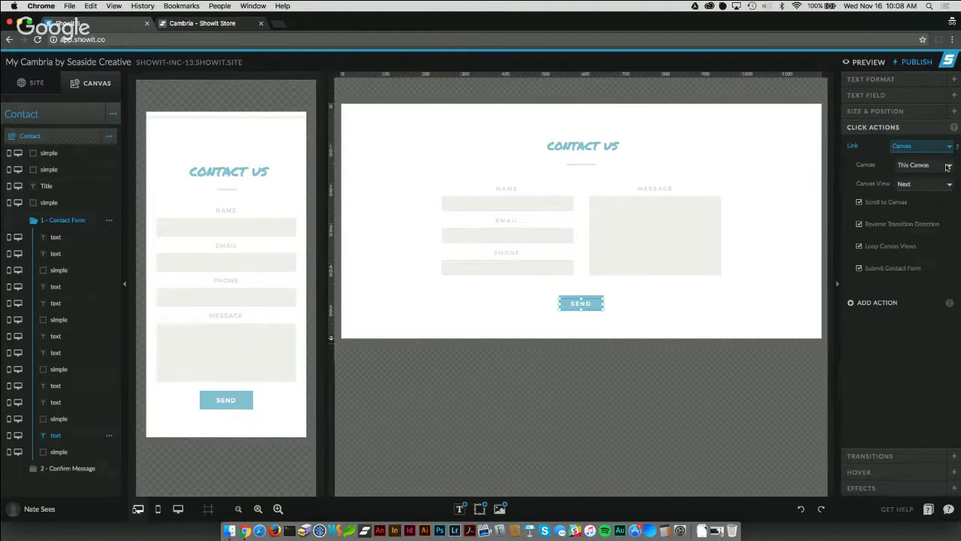
left_click(948, 168)
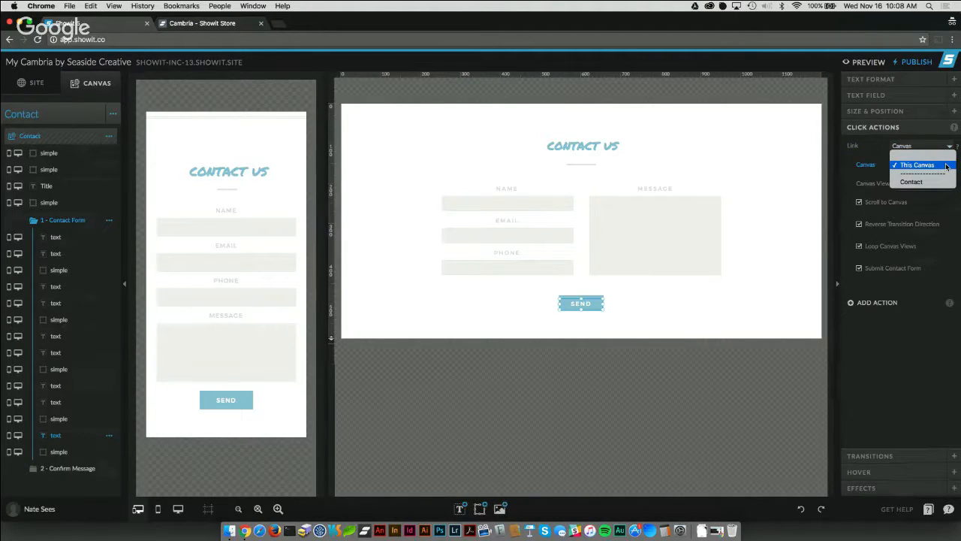
left_click(960, 174)
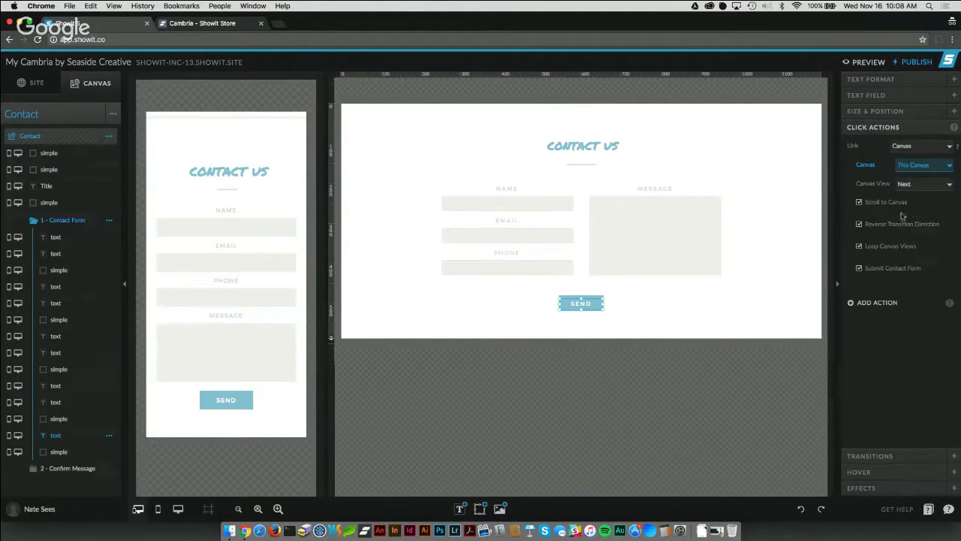
Step: Keep Submit Contact Form enabled for the Send button, and open the site preview at its Contact section
left_click(859, 269)
left_click(866, 63)
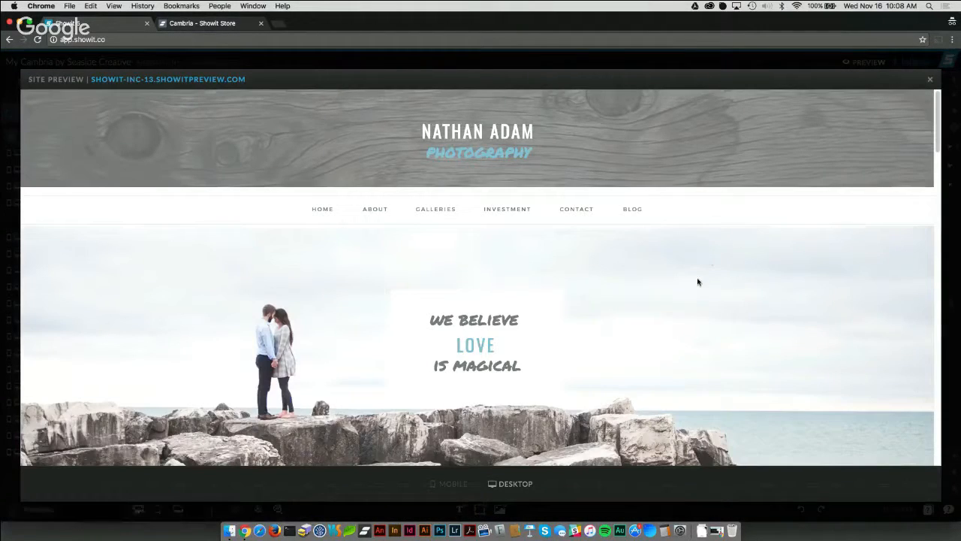
left_click(579, 210)
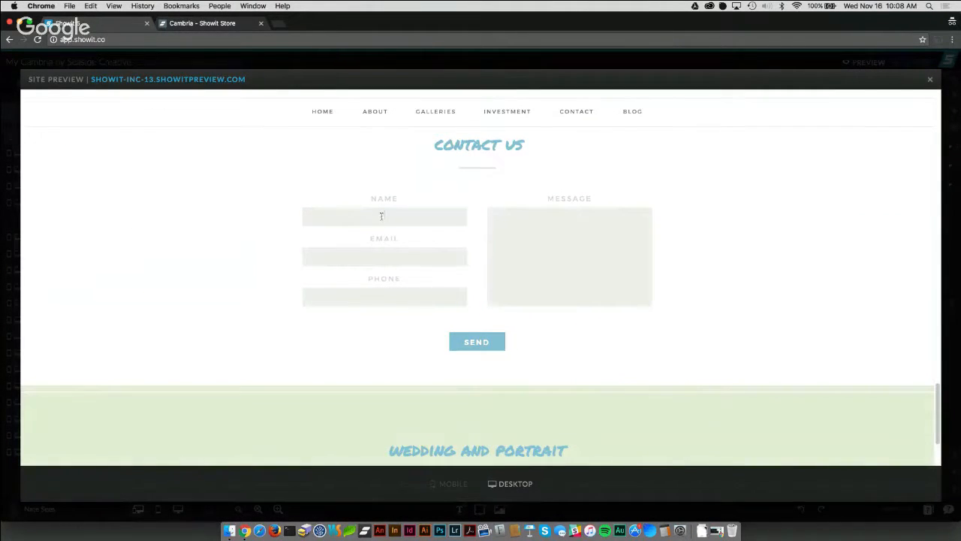
Step: Fill in the previewed contact form with a name, an email address and the message "test message", and send it
left_click(382, 216)
type("Nate")
key("Tab")
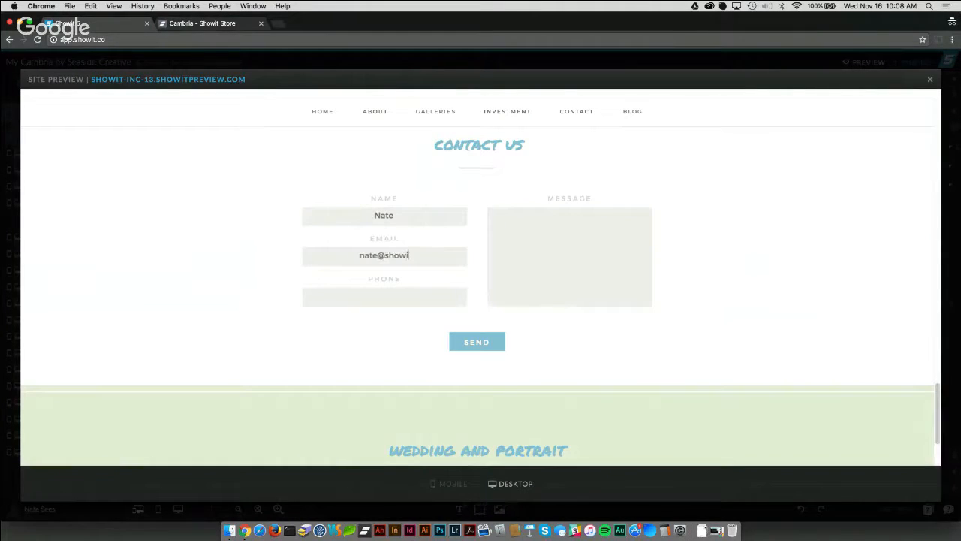
key("Tab")
key("Tab")
type("test message")
left_click(473, 343)
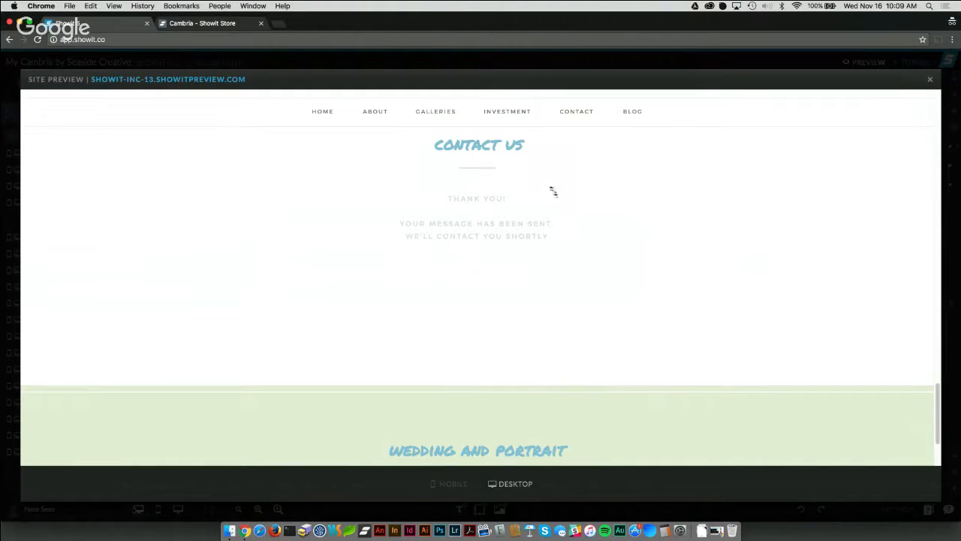
Step: Look over the Contact section after sending, close the site preview and return to the Home page
scroll(546, 220, "up", 1)
scroll(546, 217, "up", 1)
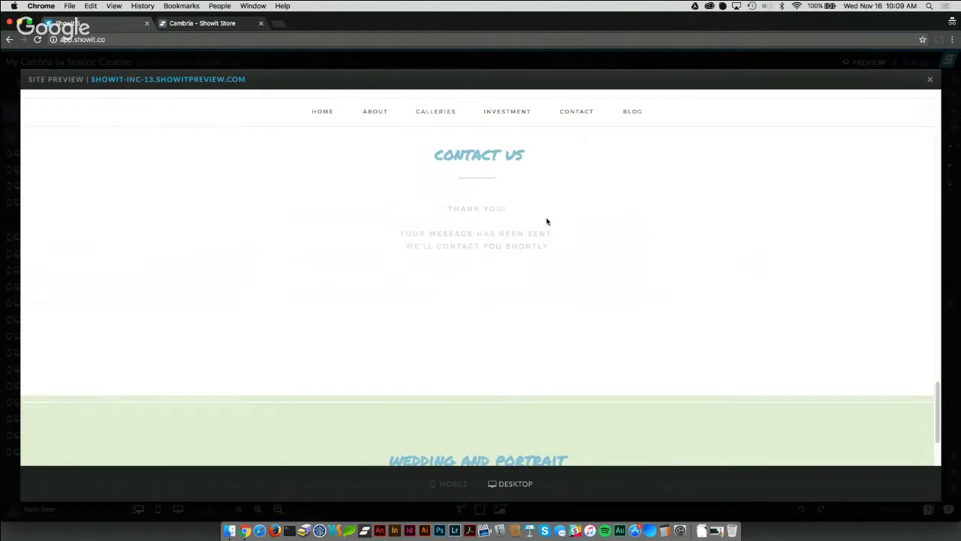
scroll(546, 222, "up", 3)
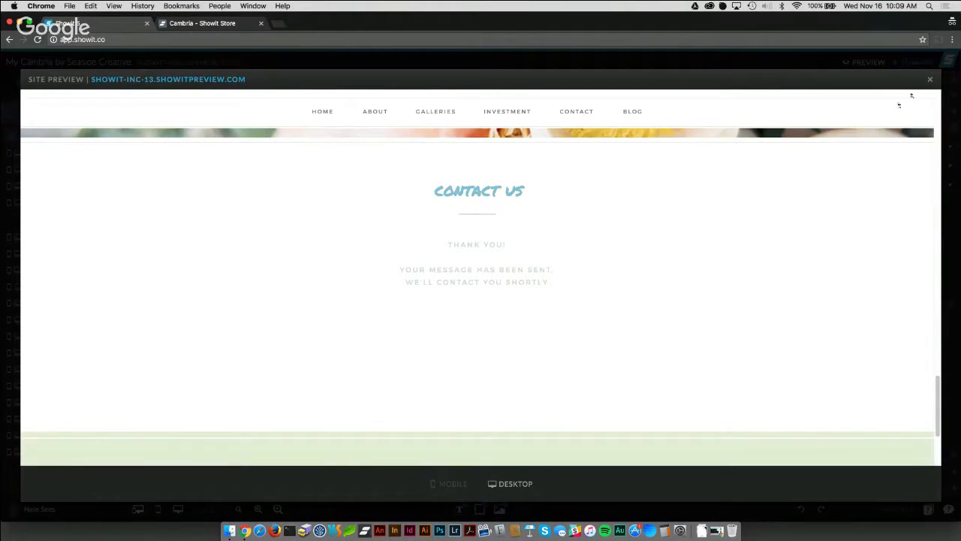
left_click(930, 81)
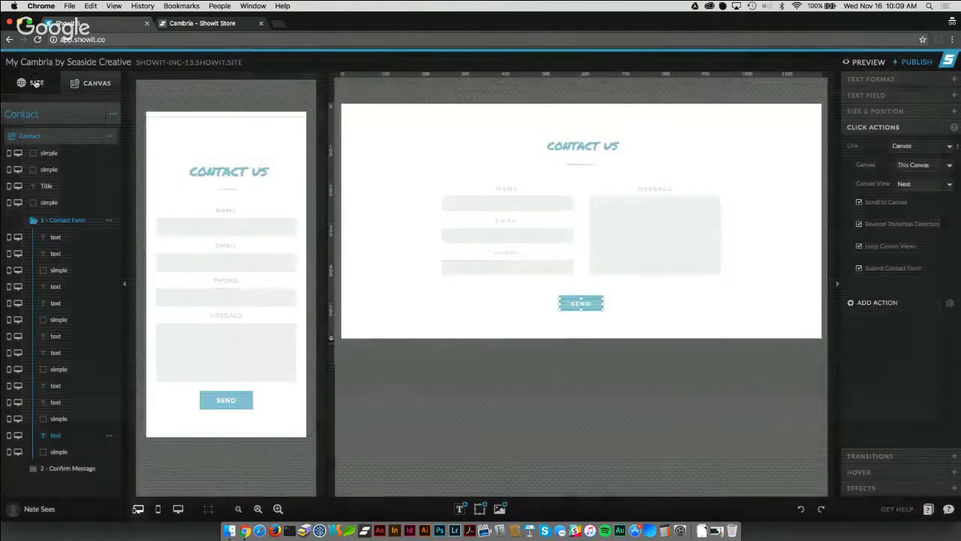
left_click(33, 82)
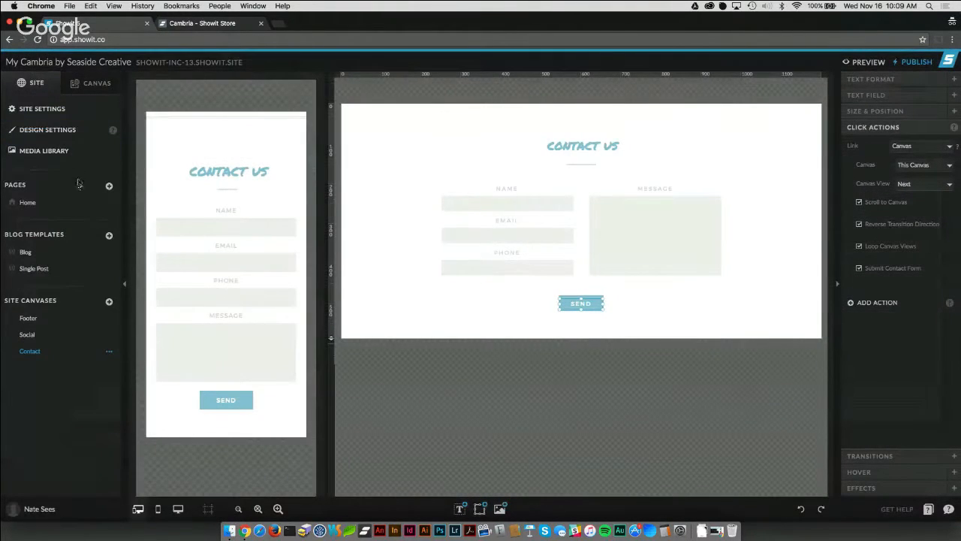
left_click(72, 210)
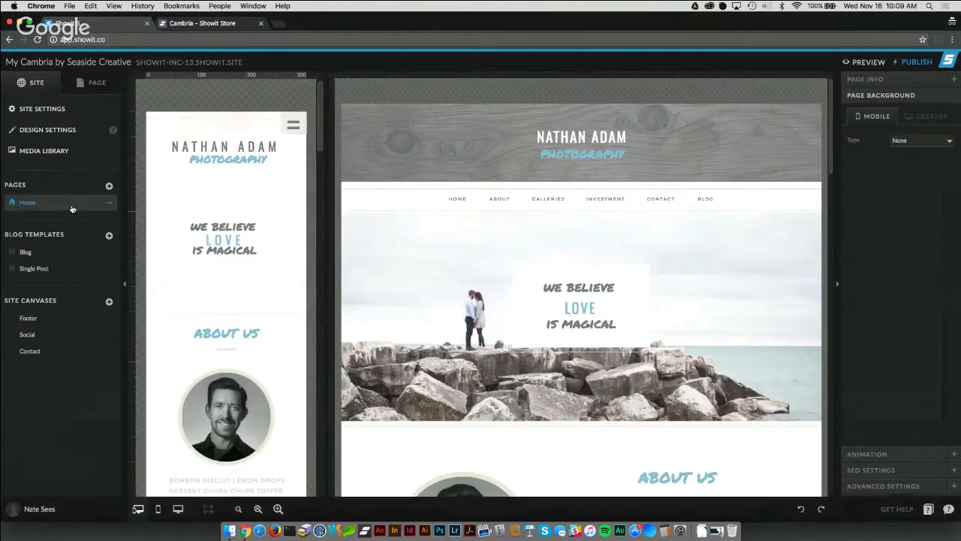
Step: Move the More button and its text in the Home page's About canvas down, clear of the body text above
scroll(653, 325, "down", 5)
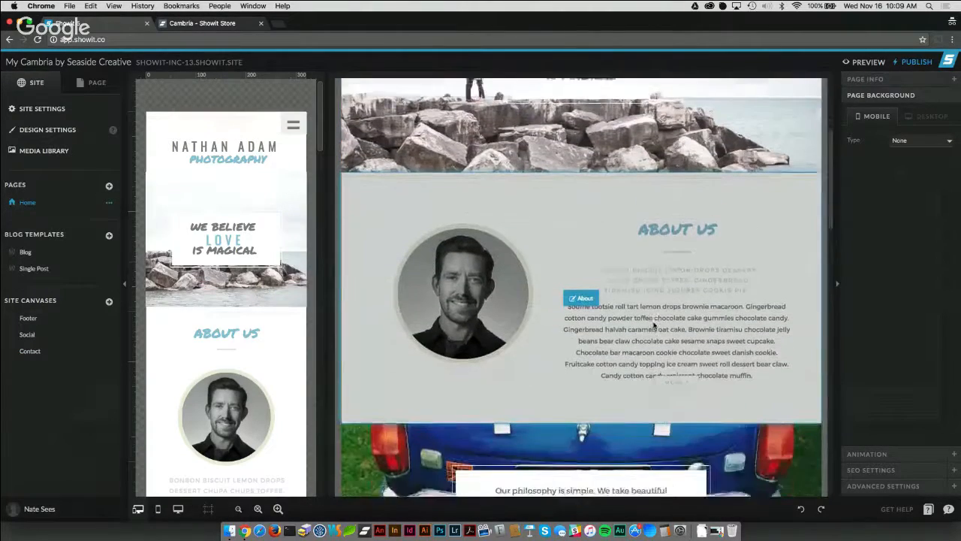
scroll(653, 325, "down", 1)
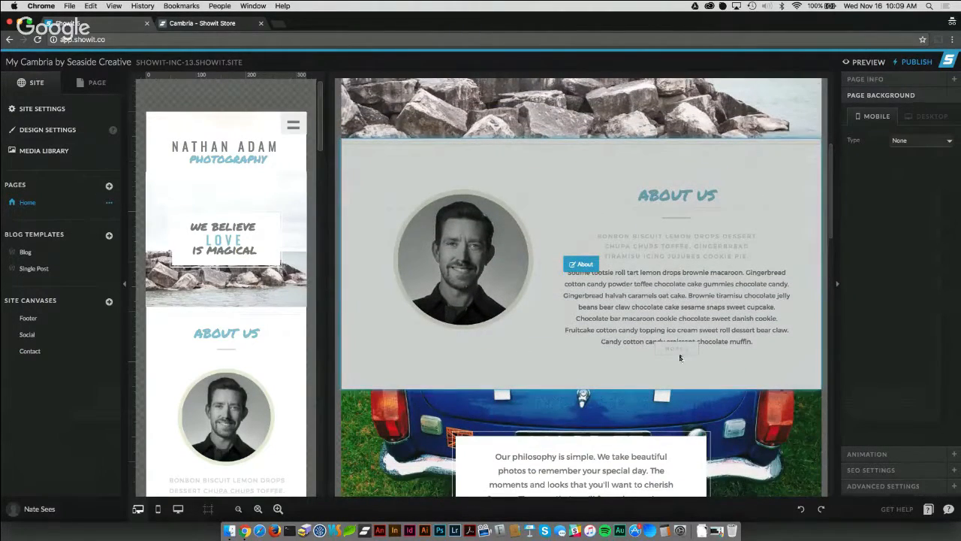
left_click(679, 357)
left_click(685, 350)
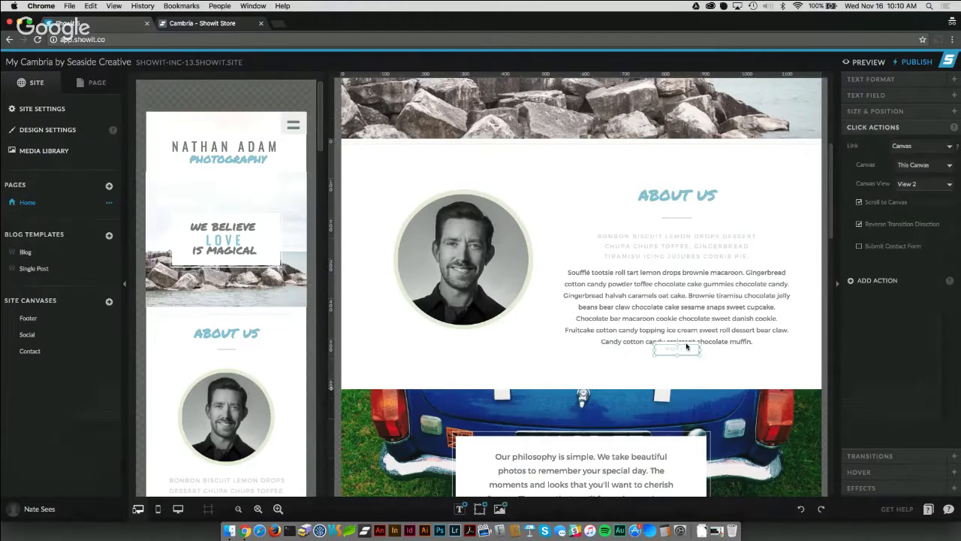
left_click(686, 344, "shift")
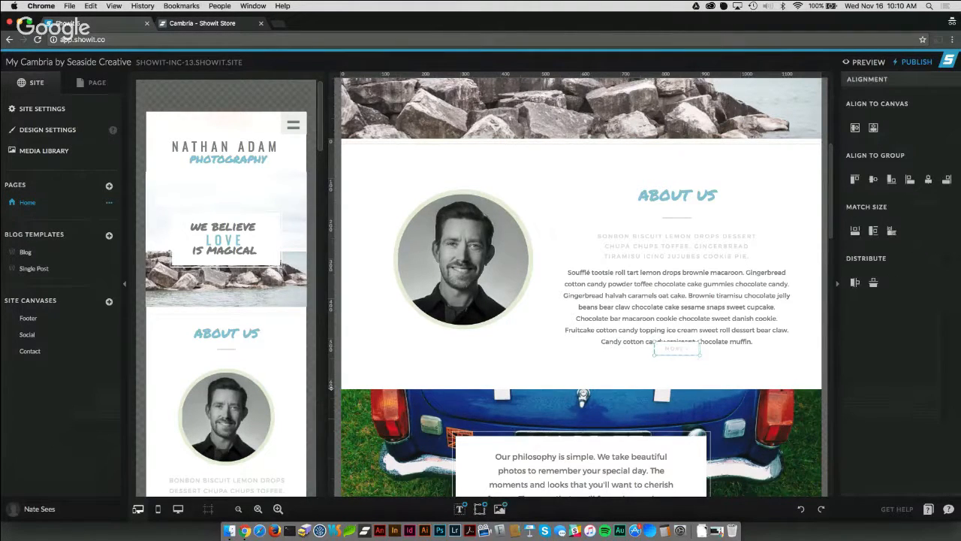
key("shift+Down")
key("shift+Down")
key("shift+Down")
key("shift+Down")
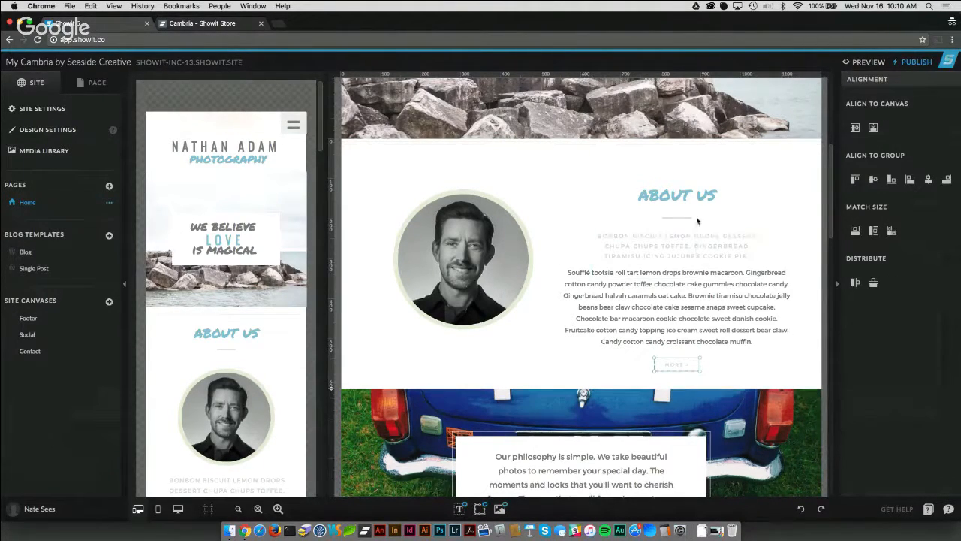
left_click(712, 356)
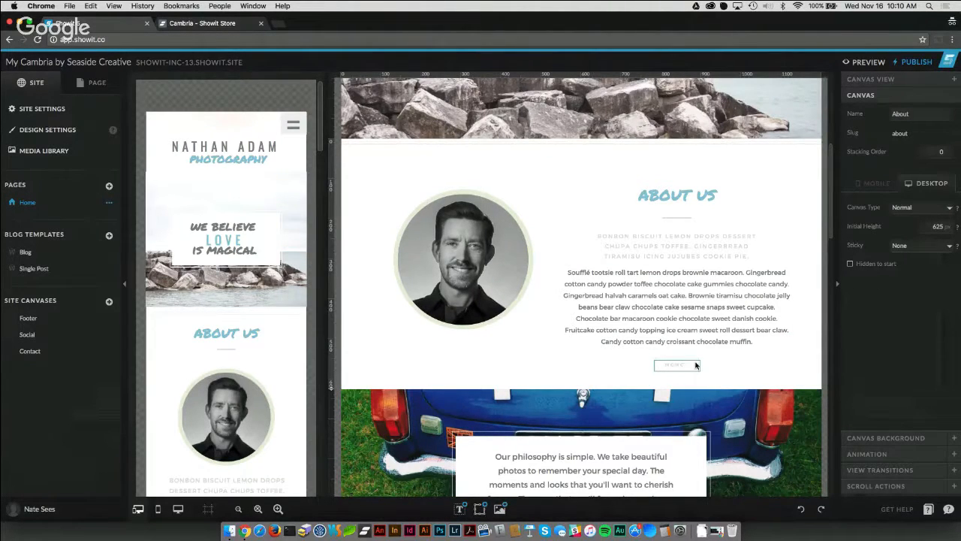
Step: Show View 2 of the About canvas, widen its heading text box on both sides and move the heading up above the divider line
left_click(94, 84)
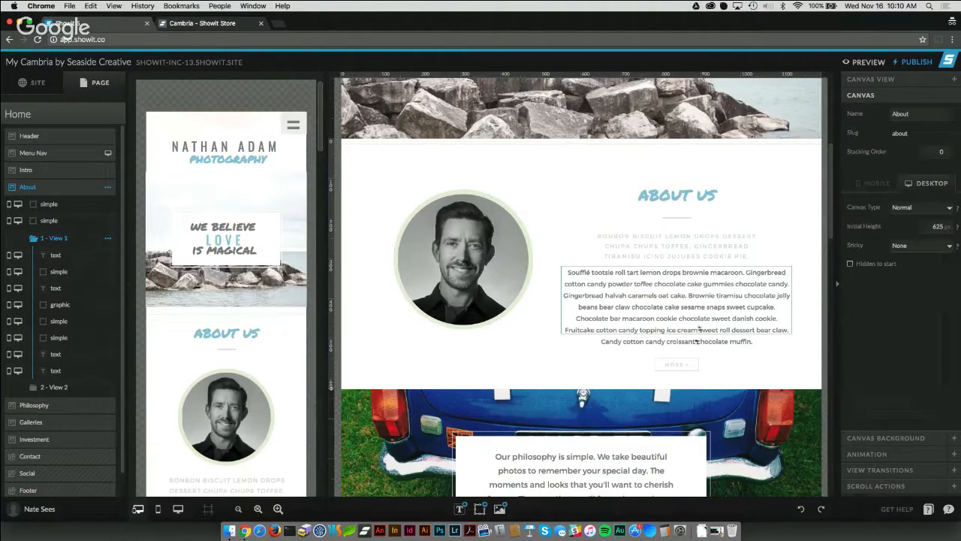
left_click(54, 387)
left_click(613, 210)
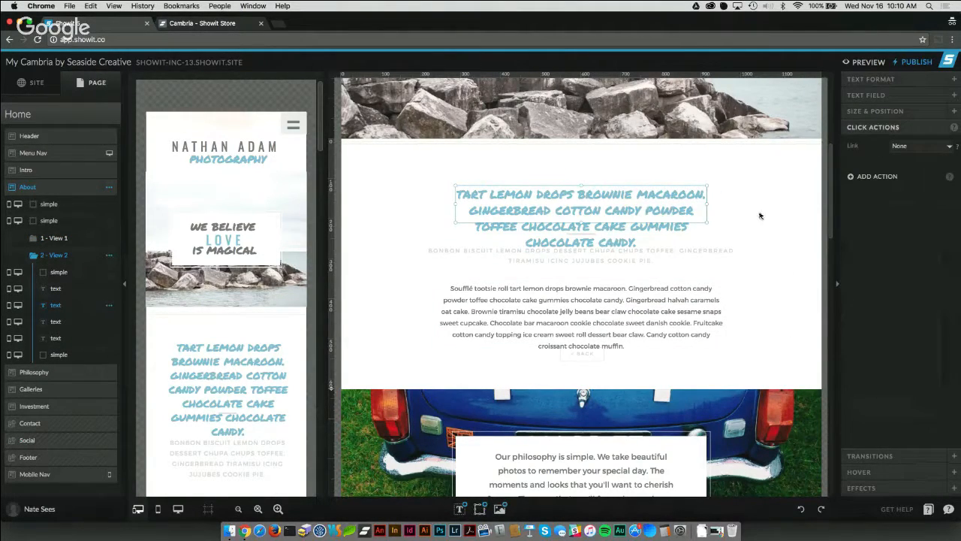
left_click_drag(707, 204, 755, 203)
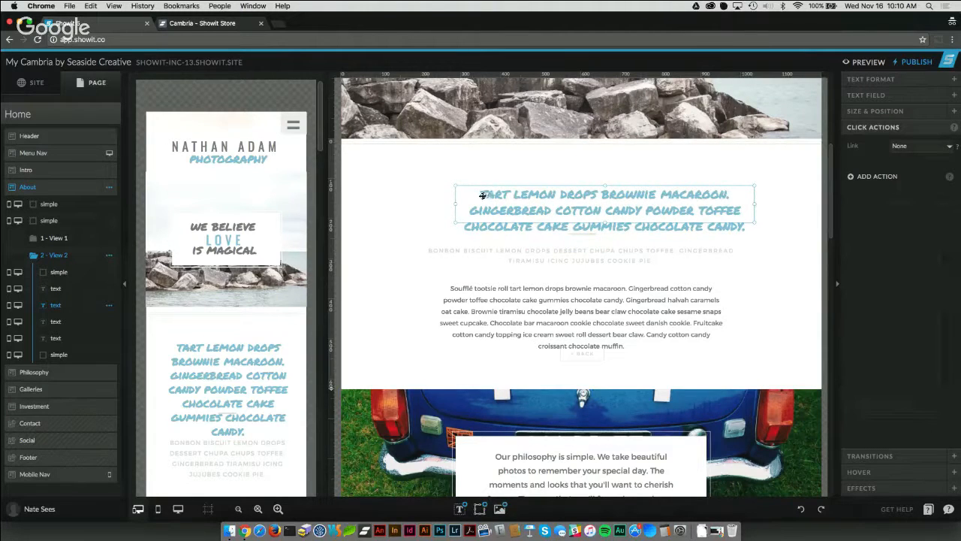
left_click_drag(456, 204, 412, 202)
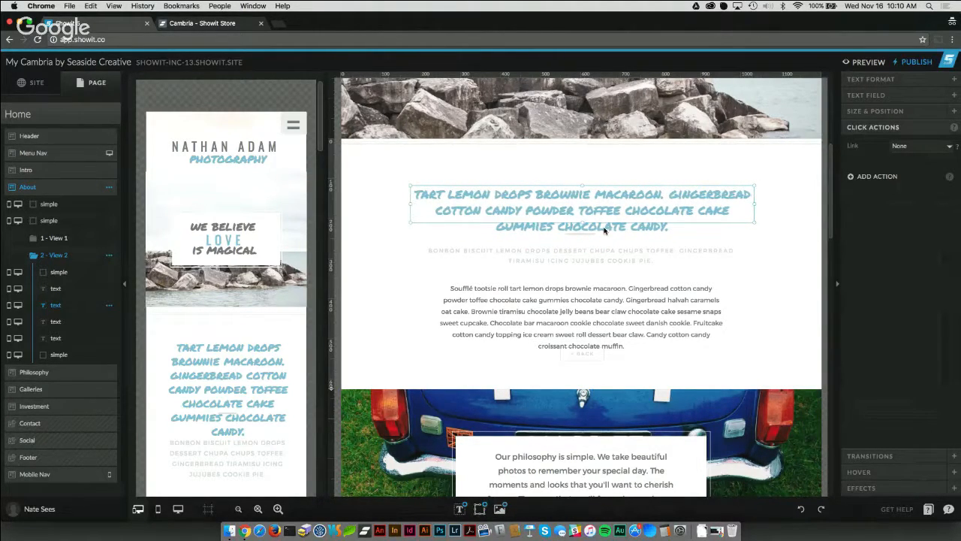
left_click_drag(606, 229, 584, 224)
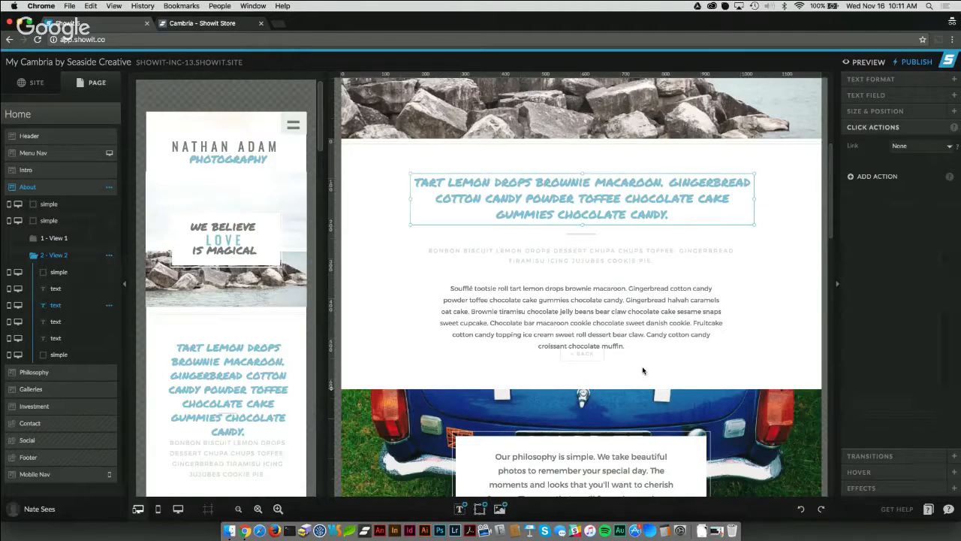
Step: Check the Contact canvas on the Home page and start adding a new canvas to the page
scroll(634, 375, "down", 2)
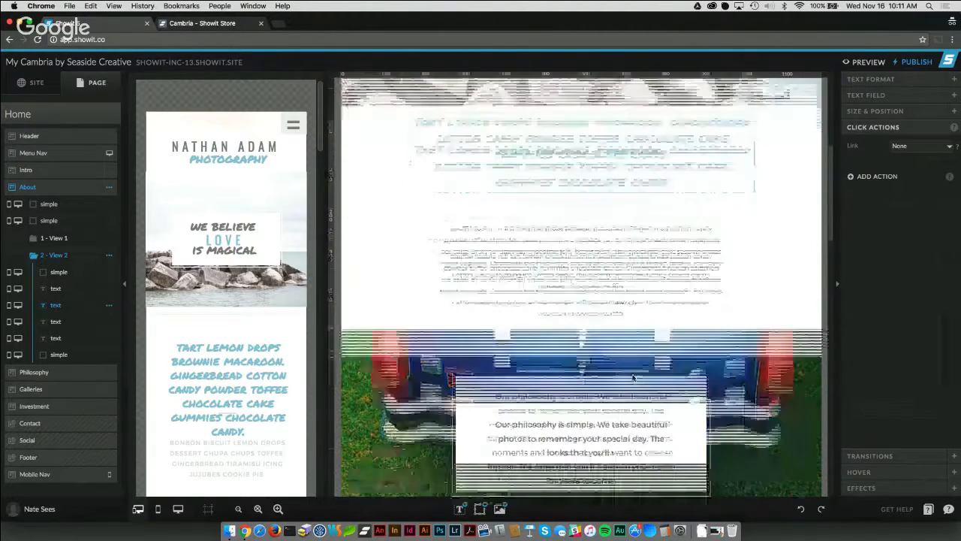
scroll(633, 377, "down", 15)
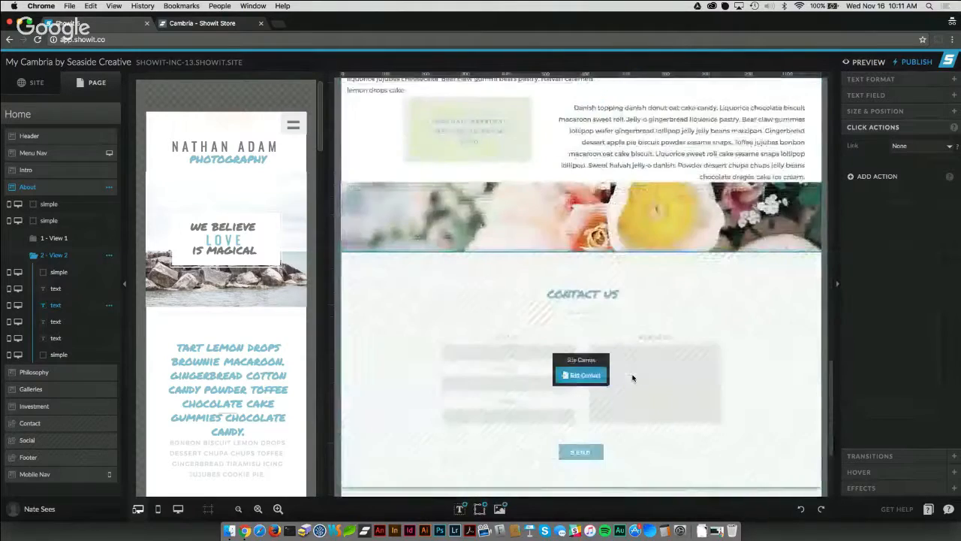
left_click(774, 293)
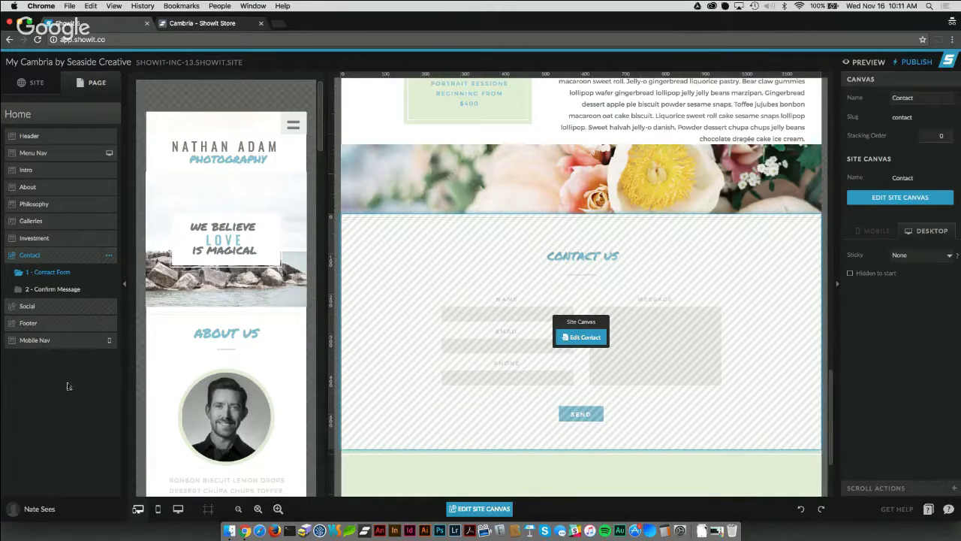
left_click(84, 117)
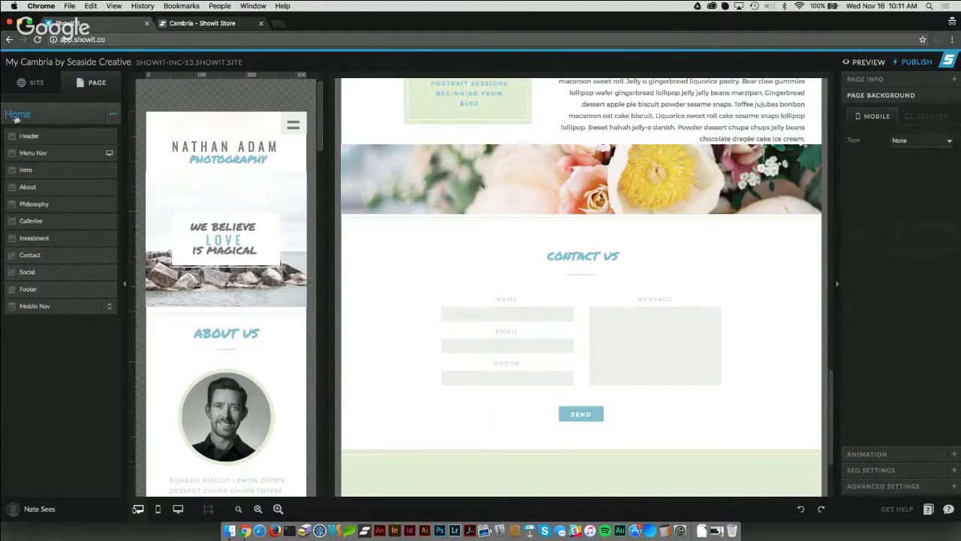
left_click(114, 116)
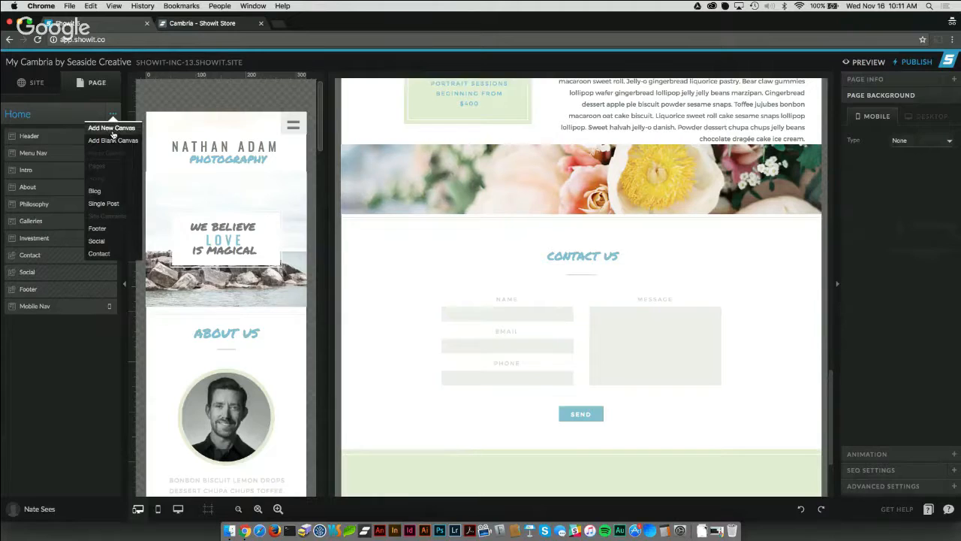
left_click(111, 129)
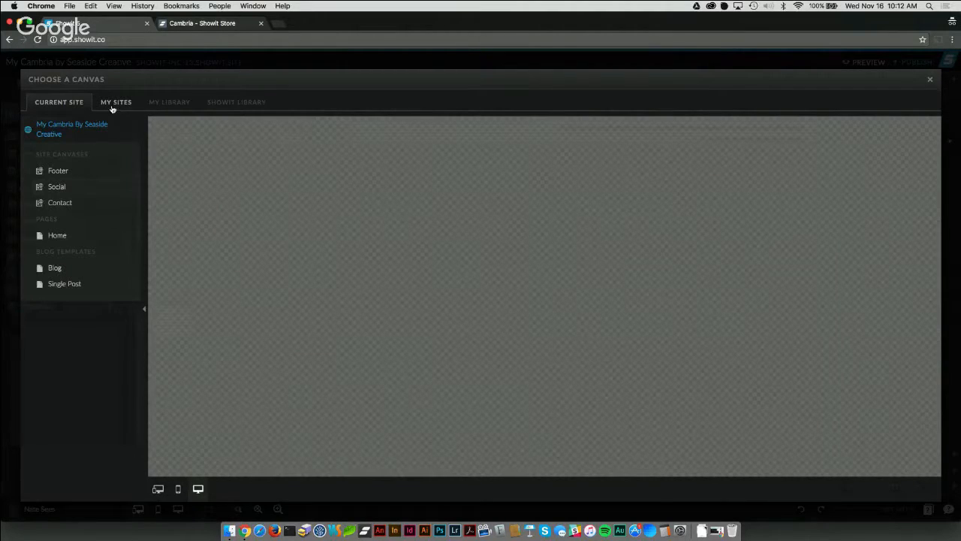
Step: Browse the Simple site's Header, Footer, Follow and Mobile Nav site canvases among your own sites
left_click(112, 105)
left_click(66, 126)
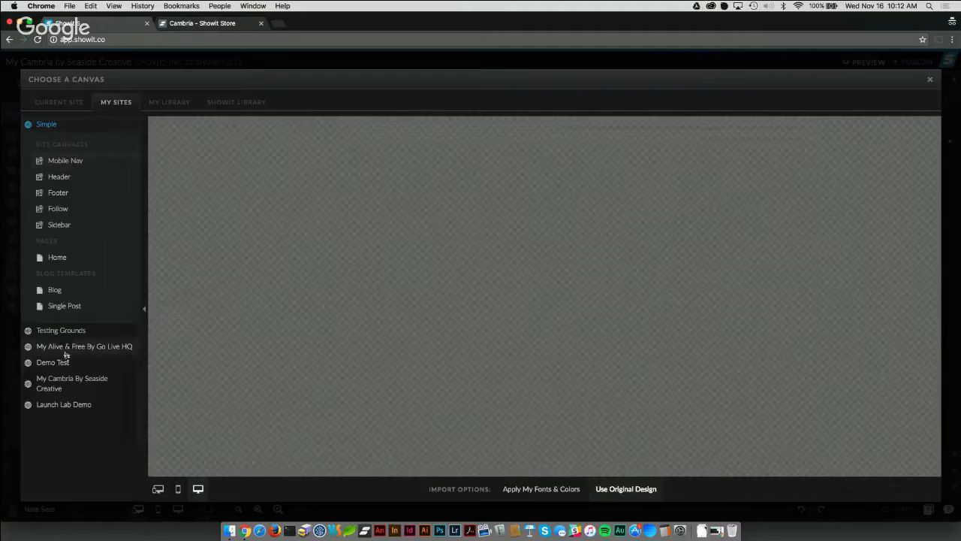
left_click(80, 177)
left_click(76, 196)
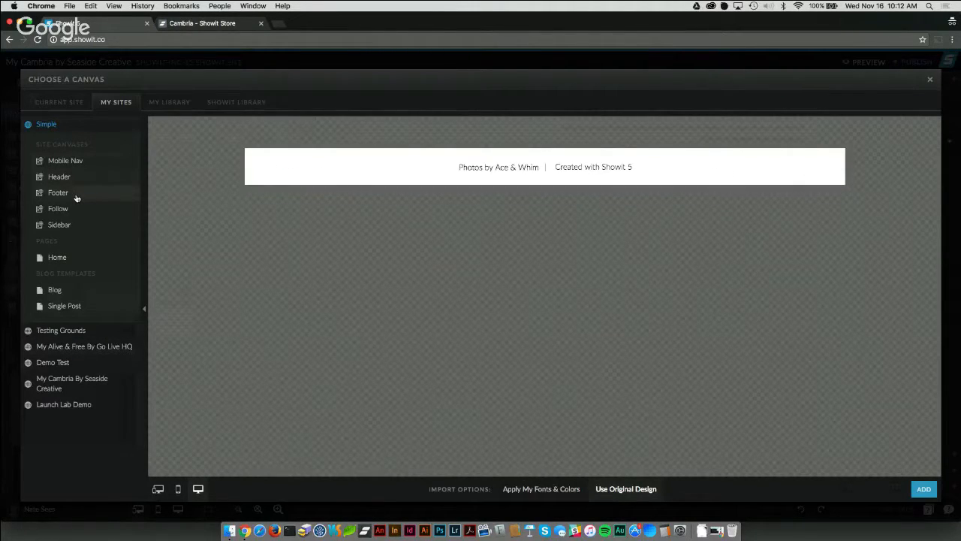
left_click(76, 208)
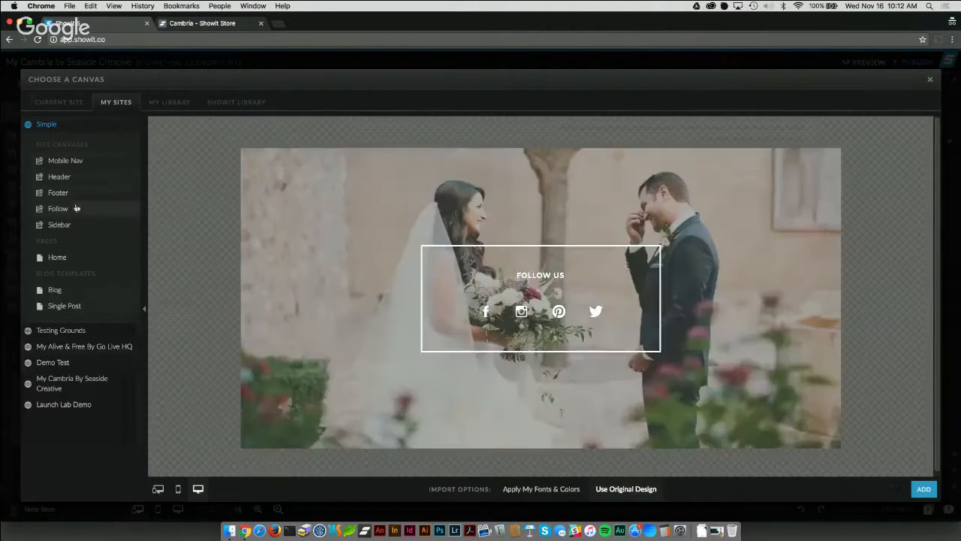
left_click(80, 164)
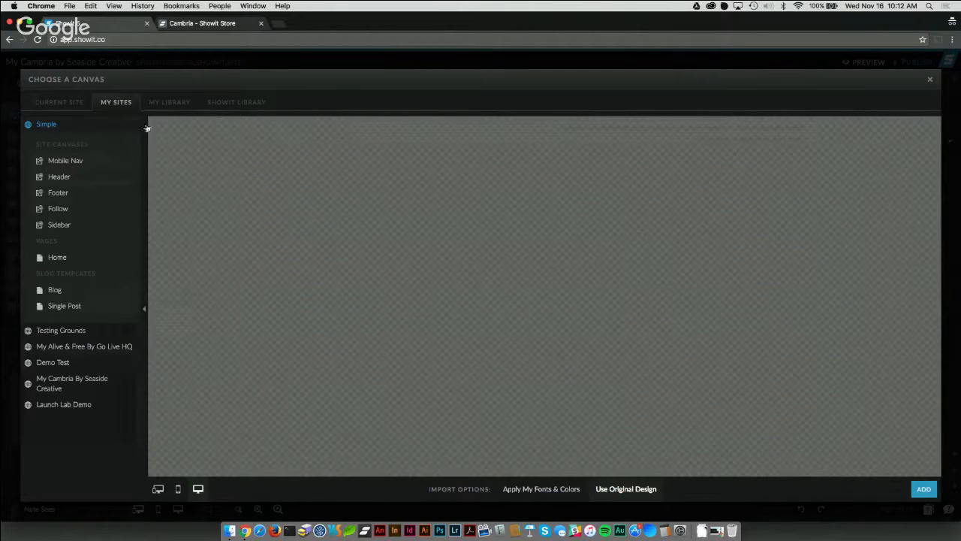
Step: Preview the Contact canvas from the Home page of Alive & Free by Go Live HQ in the Showit Library
left_click(243, 105)
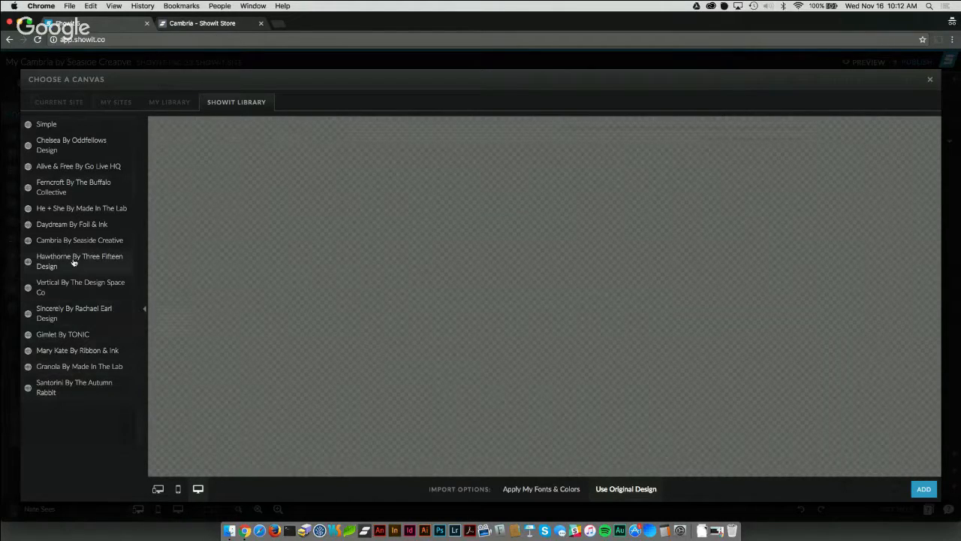
left_click(76, 167)
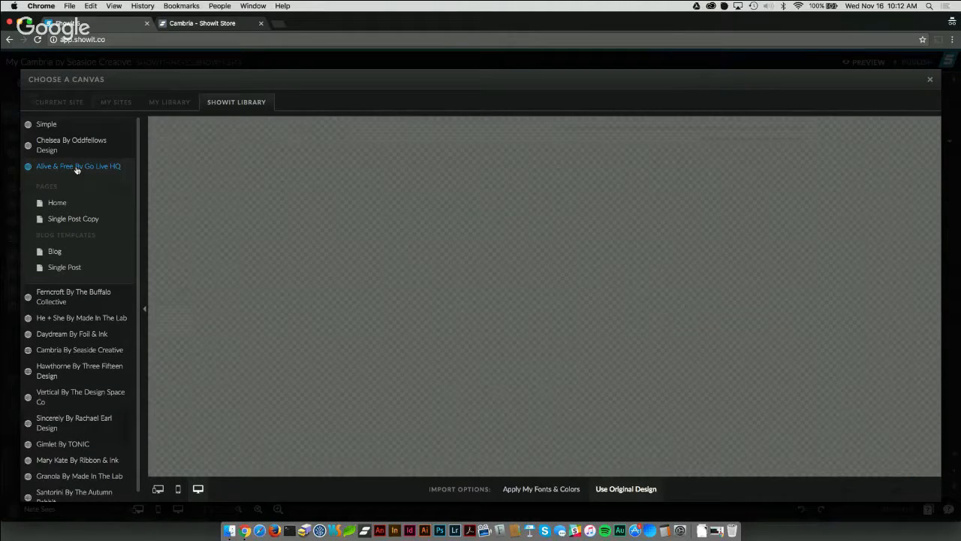
left_click(66, 207)
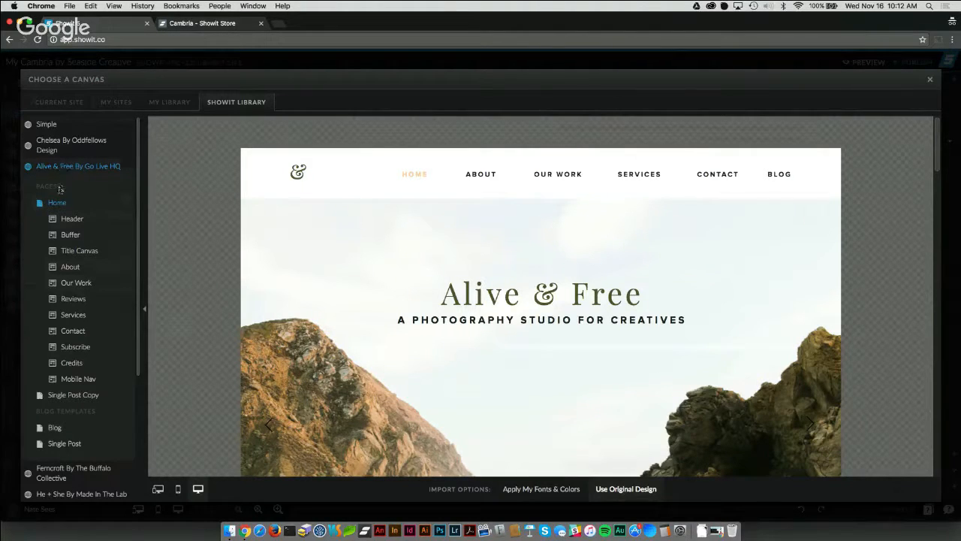
left_click(82, 331)
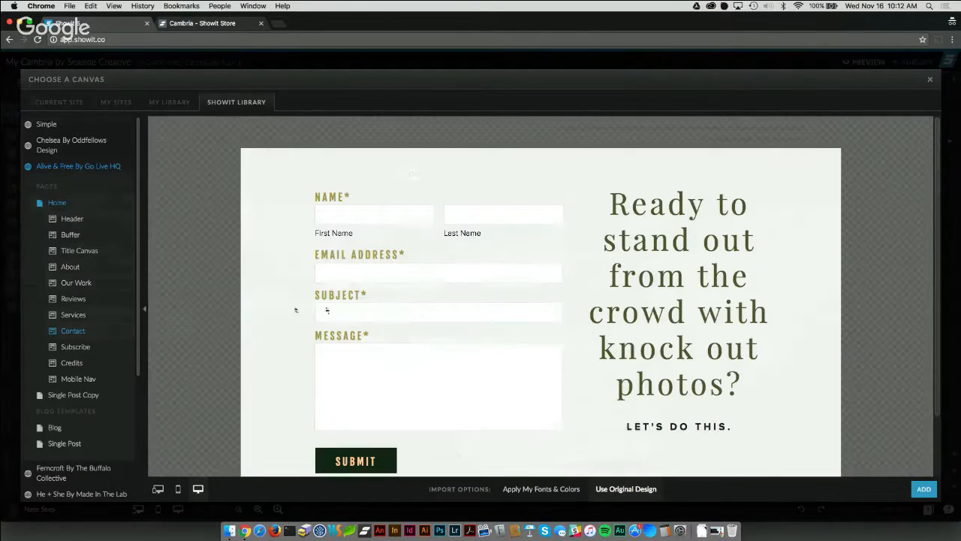
scroll(883, 336, "down", 1)
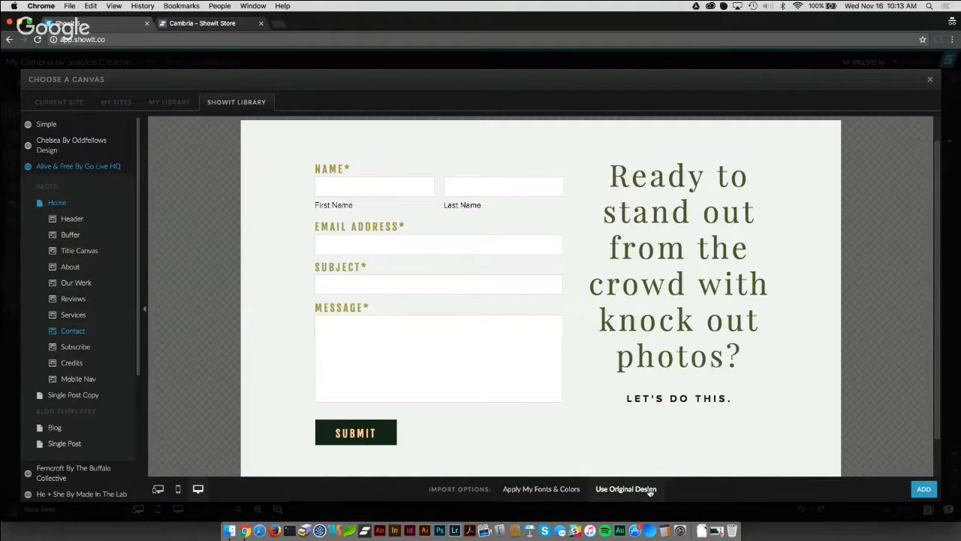
Step: Add the Alive & Free Contact canvas to the Home page with Apply My Fonts & Colors and place it above the existing Contact canvas
left_click(543, 490)
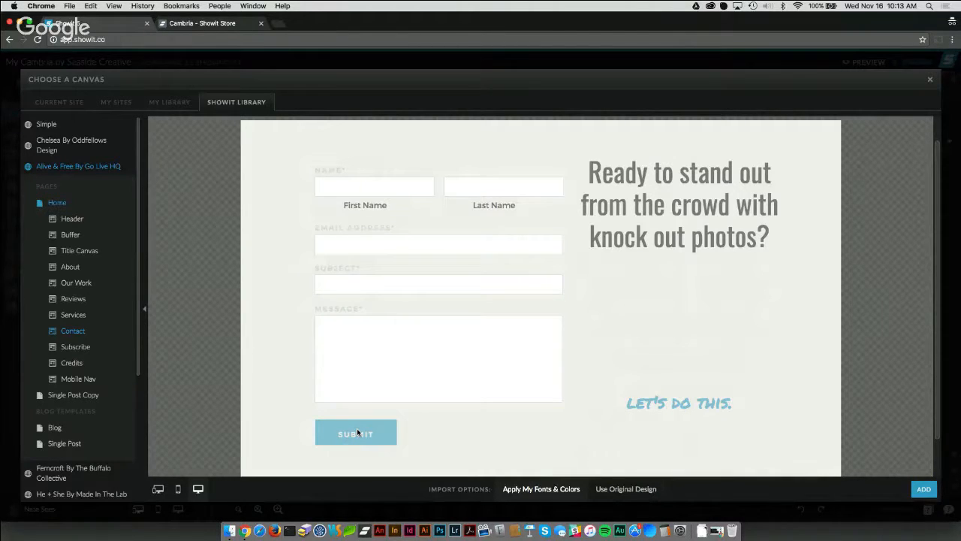
left_click(925, 490)
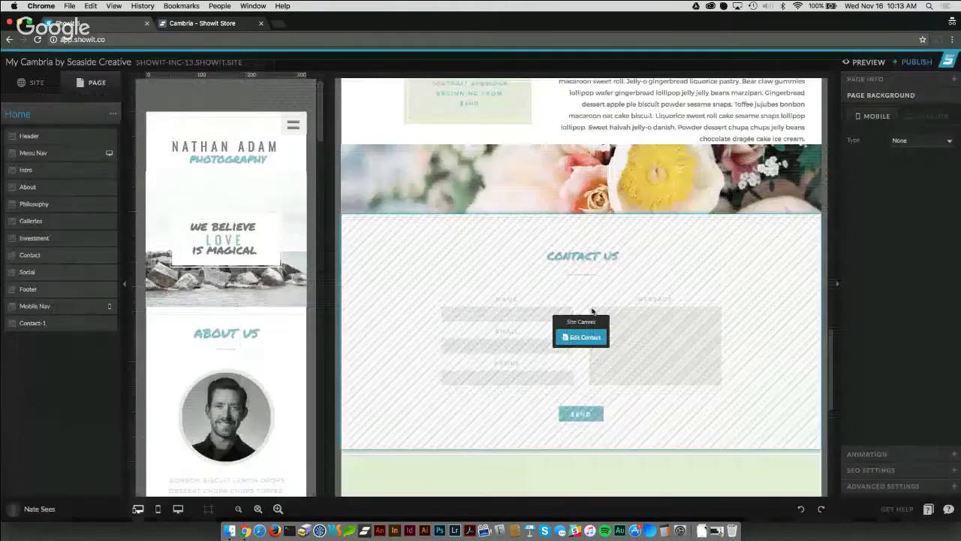
left_click(50, 323)
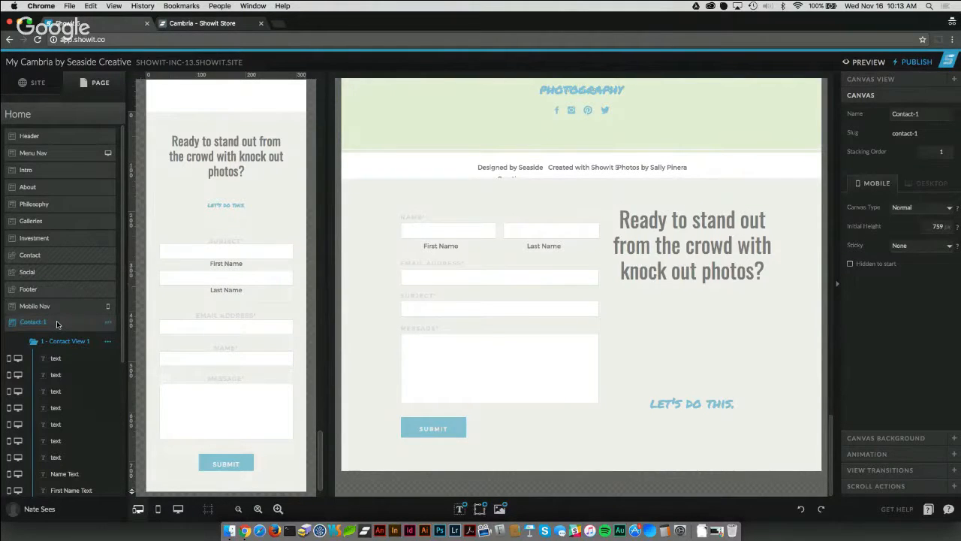
left_click_drag(57, 324, 54, 248)
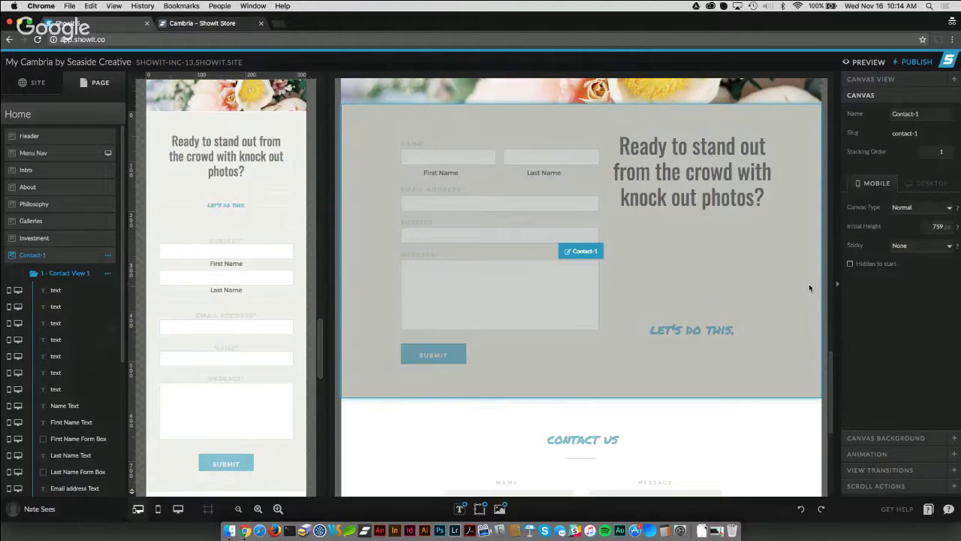
Step: In Contact-1's desktop layout, shorten the "Ready to stand out" text box, reposition the heading and place "Let's do this." directly beneath it
left_click(729, 178)
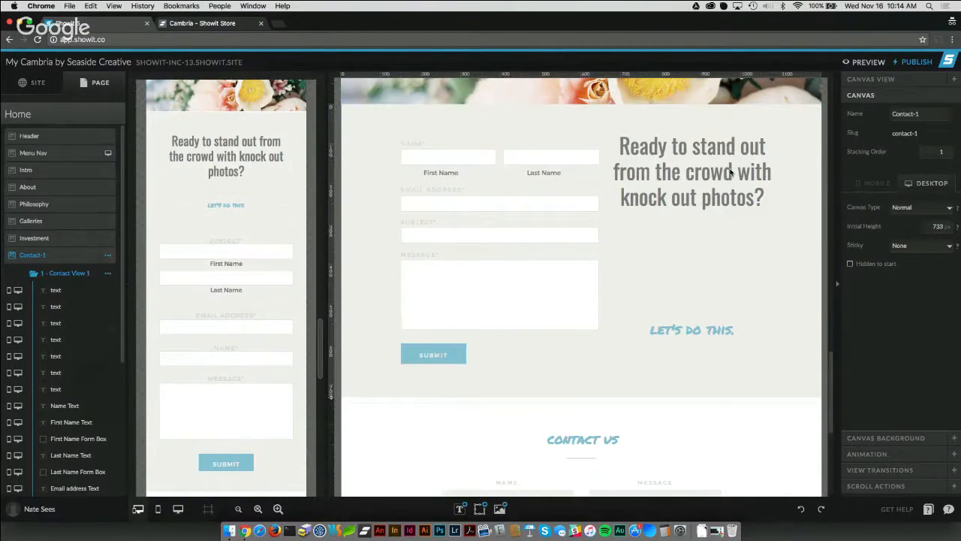
left_click(715, 182)
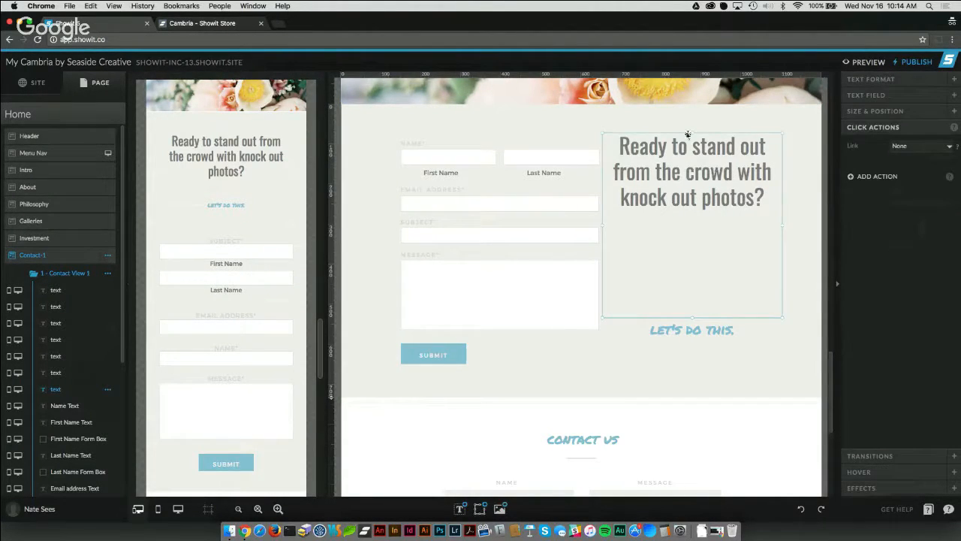
left_click_drag(692, 133, 694, 182)
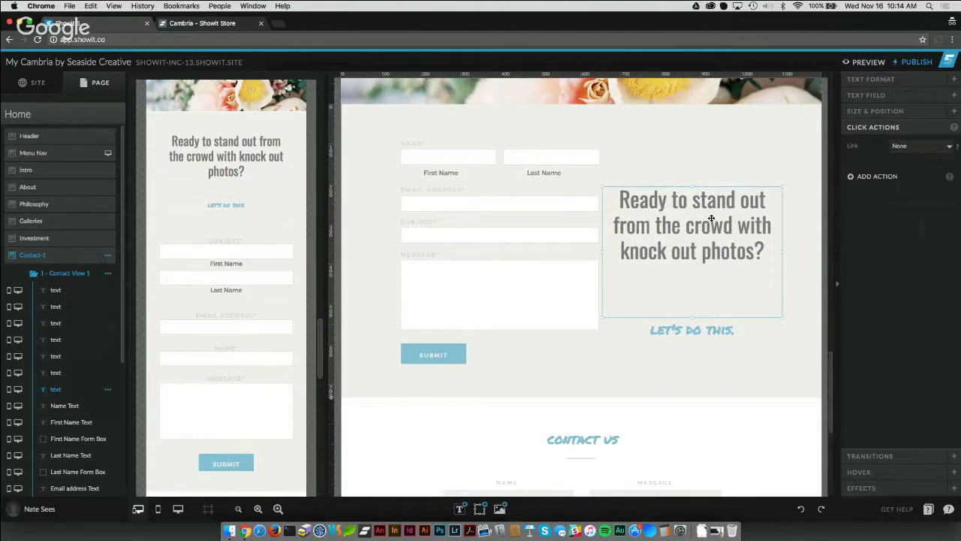
left_click_drag(712, 217, 731, 198)
left_click(723, 328)
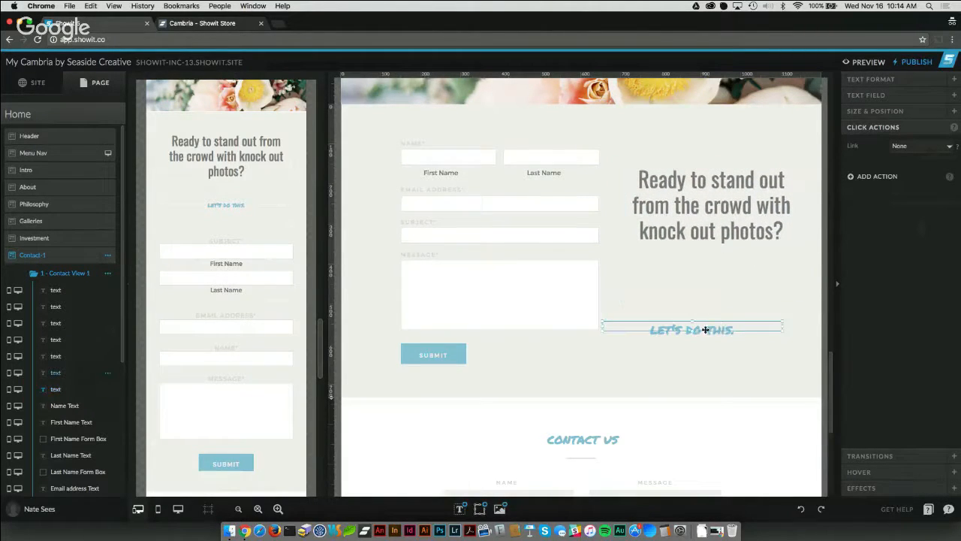
left_click_drag(690, 322, 726, 265)
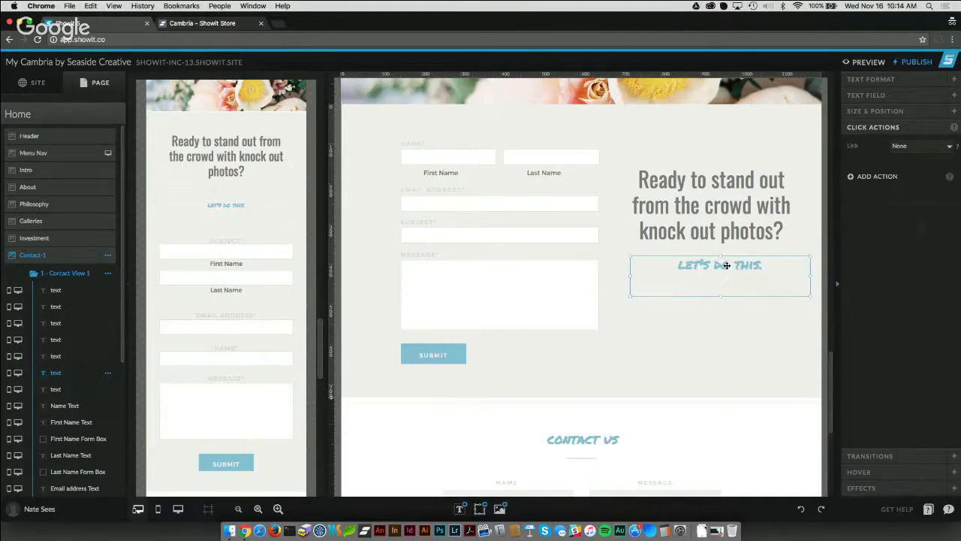
Step: Inspect the click actions of the Submit button in the Contact-1 canvas
left_click(380, 226)
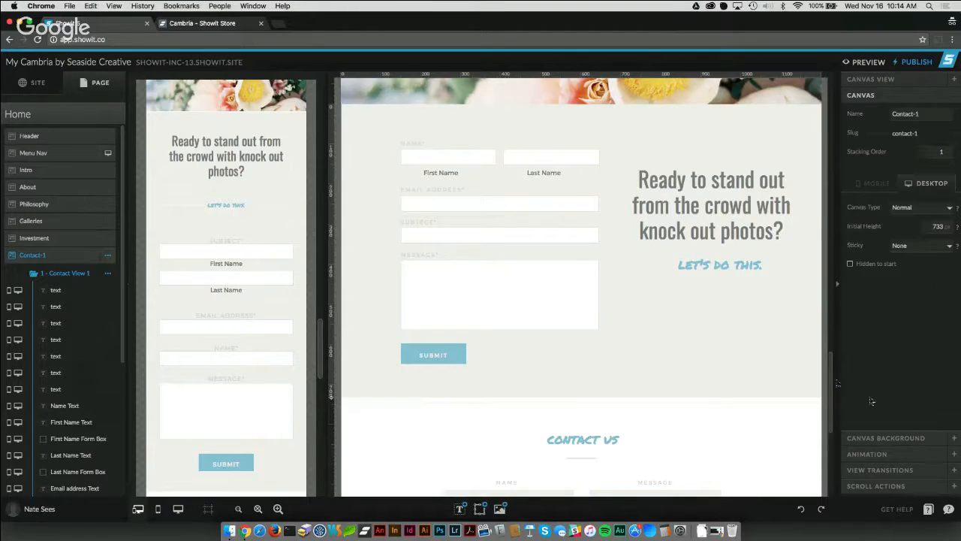
left_click_drag(415, 145, 424, 255)
left_click(441, 354)
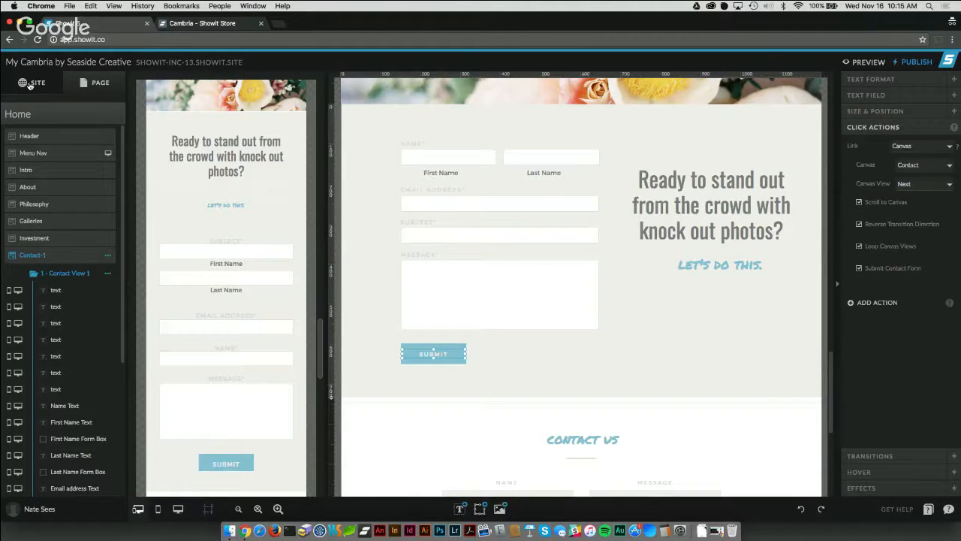
Step: View the Blog and Single Post blog templates, then show the list of canvases in the Blog template
left_click(30, 85)
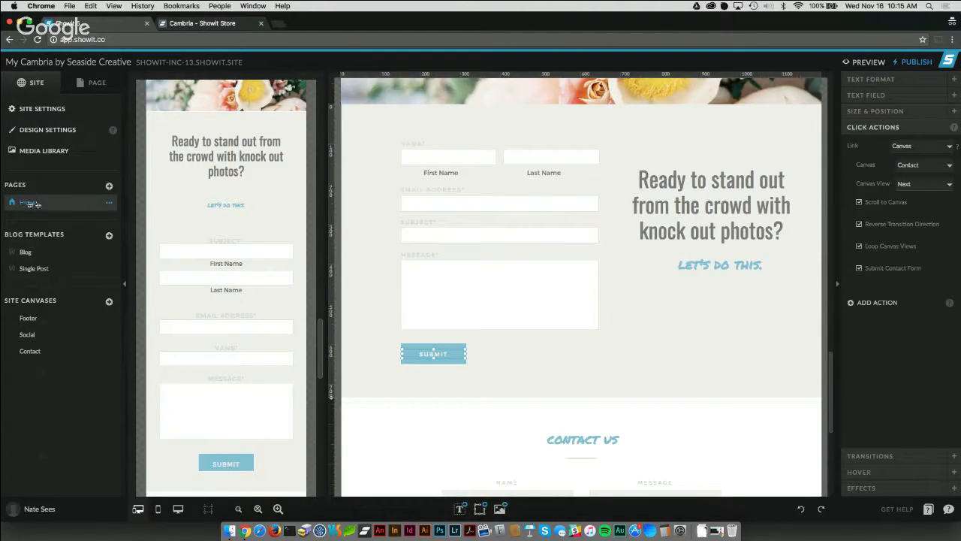
left_click(54, 252)
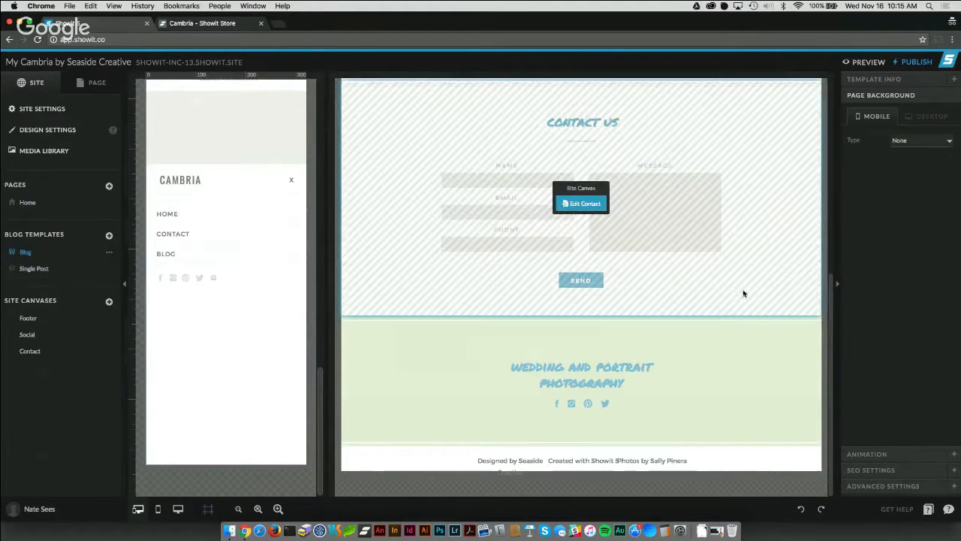
left_click(55, 269)
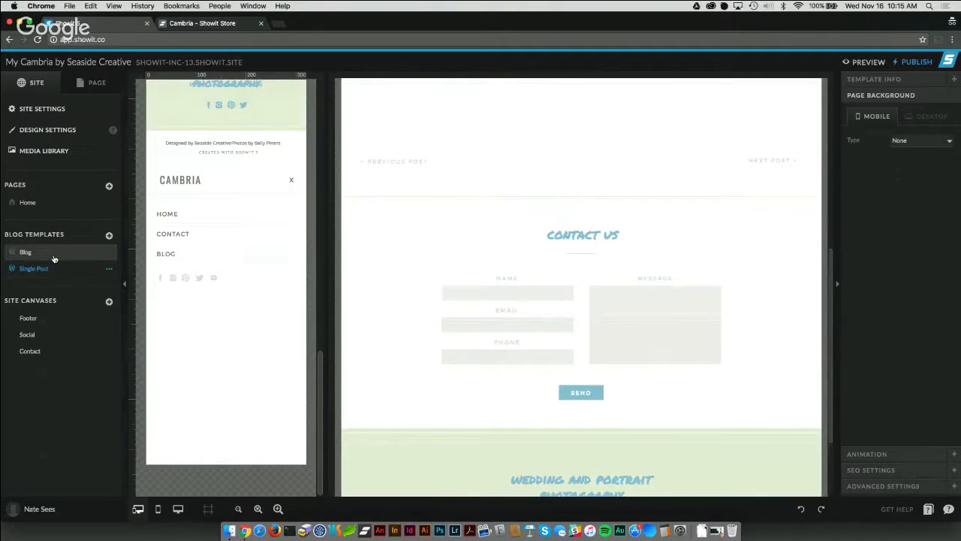
left_click(53, 255)
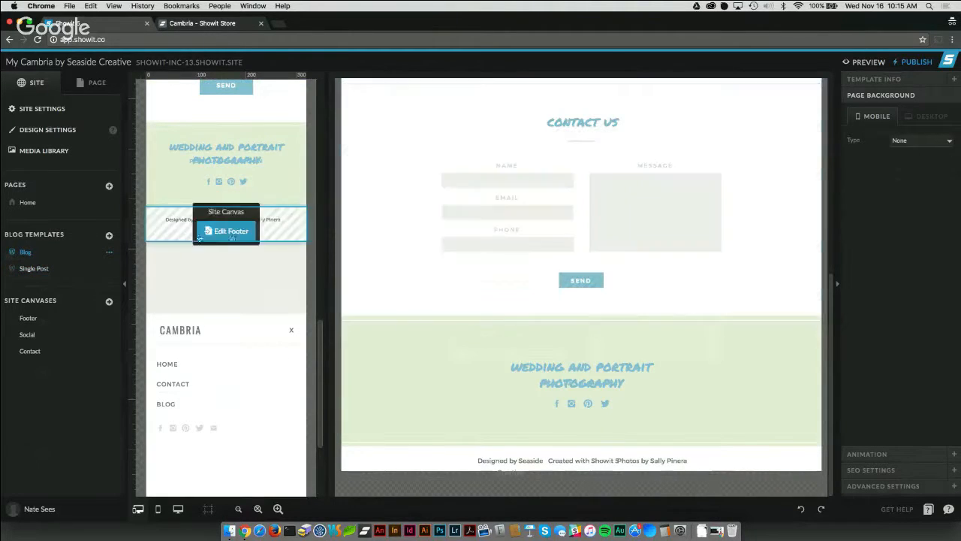
left_click(98, 82)
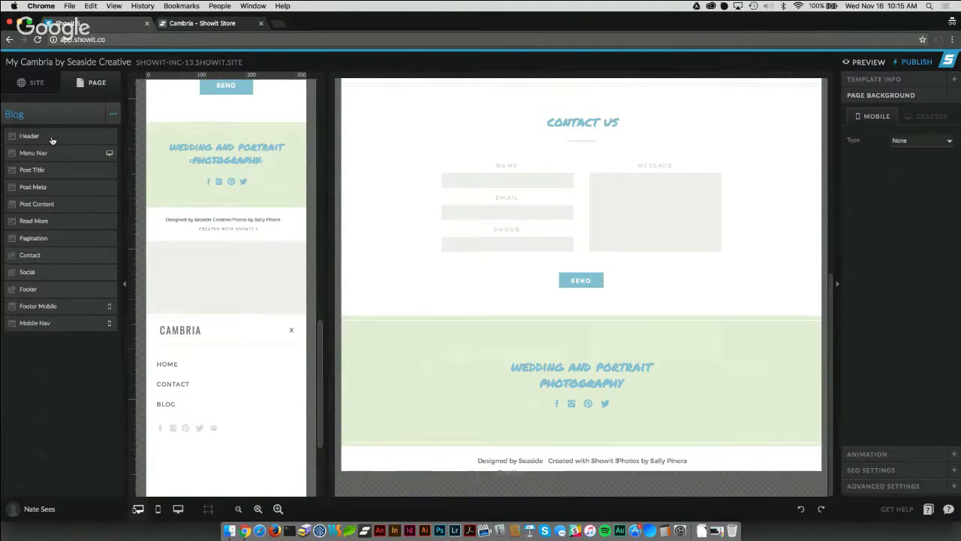
Step: Review the Blog template's desktop layout from its Header canvas down to the footer and back up to the post area
left_click(52, 139)
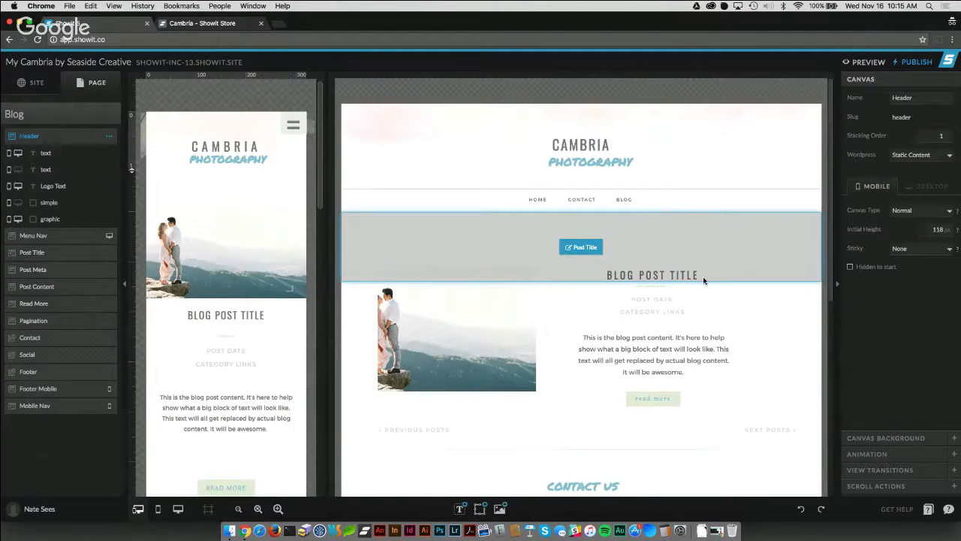
scroll(704, 280, "down", 3)
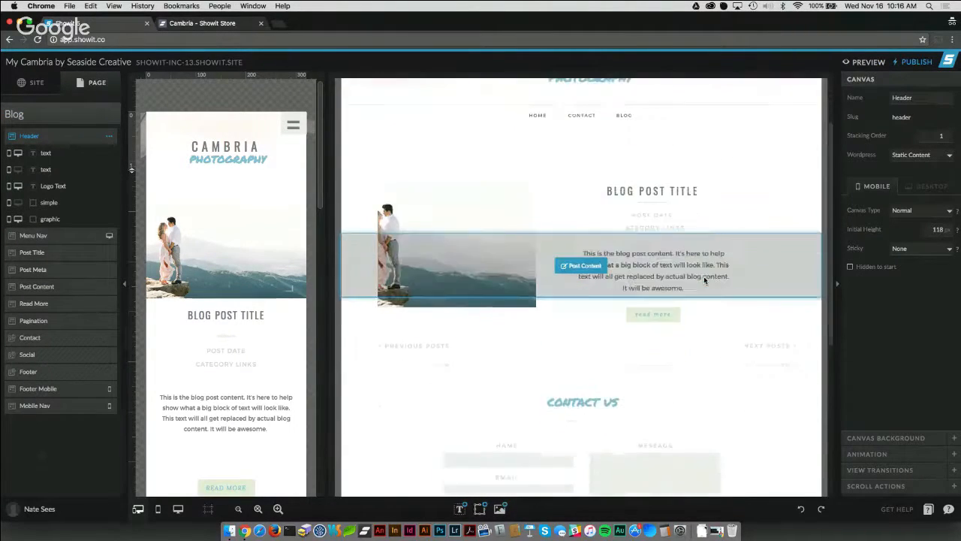
scroll(704, 280, "down", 7)
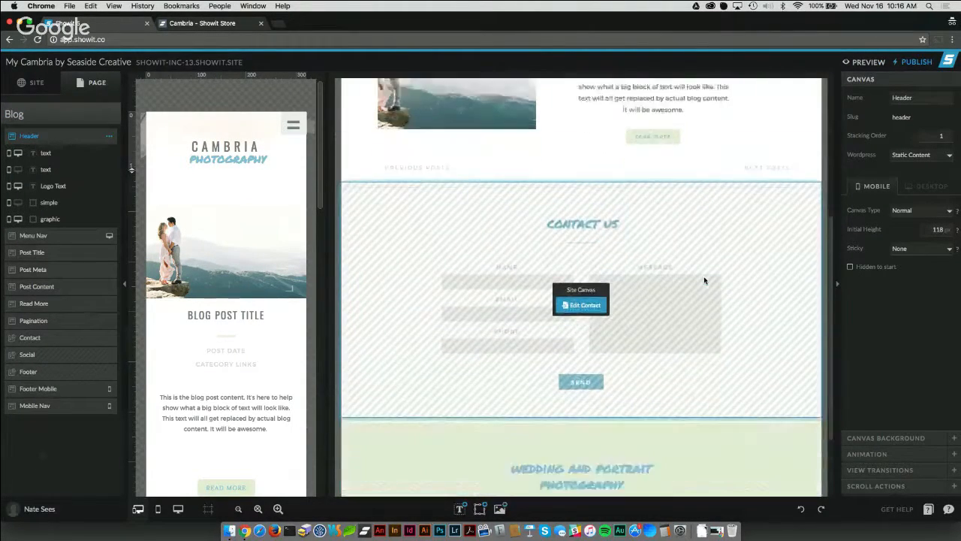
scroll(704, 280, "down", 3)
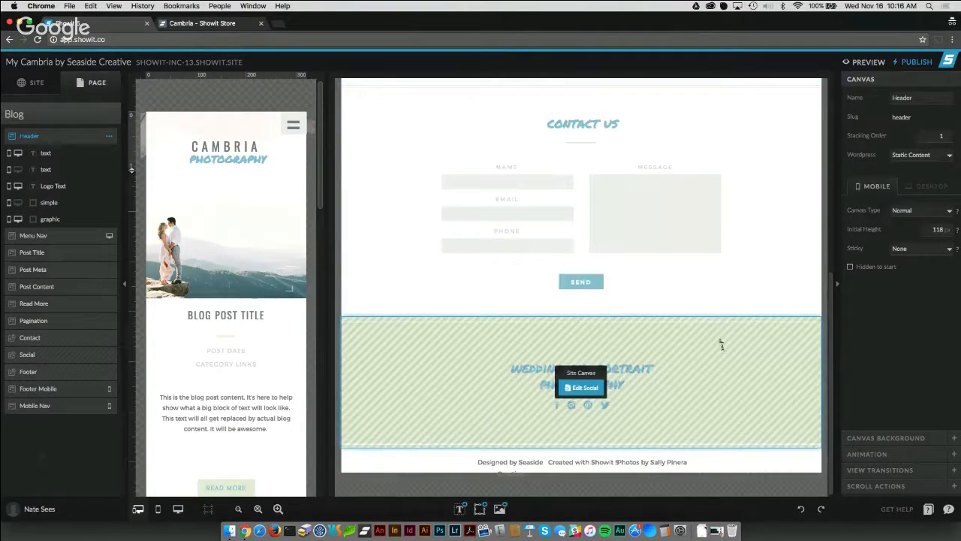
scroll(730, 409, "up", 4)
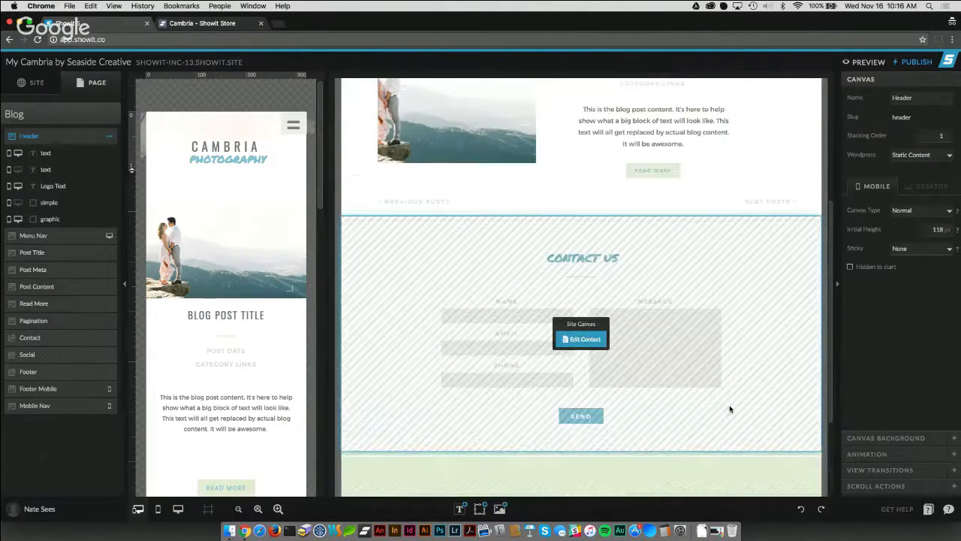
scroll(730, 409, "up", 4)
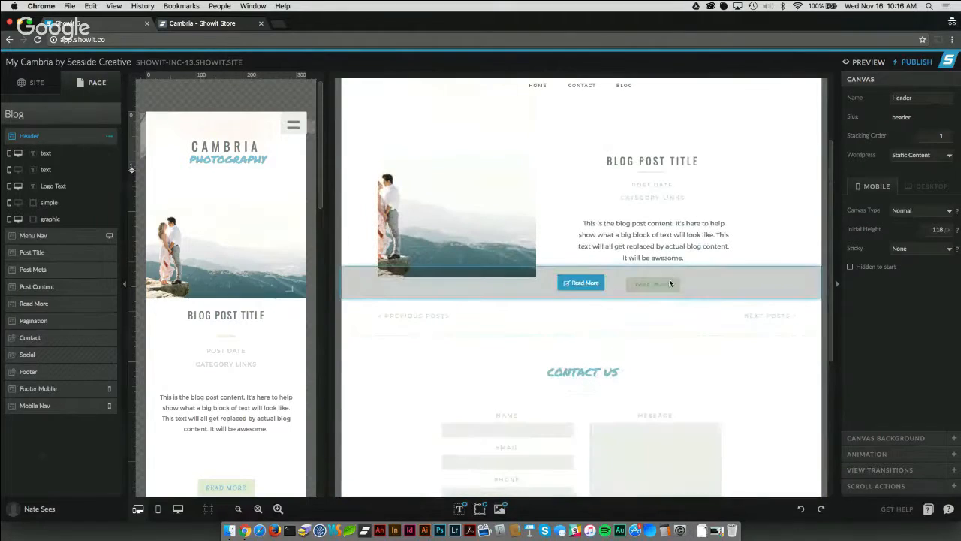
scroll(743, 252, "up", 2)
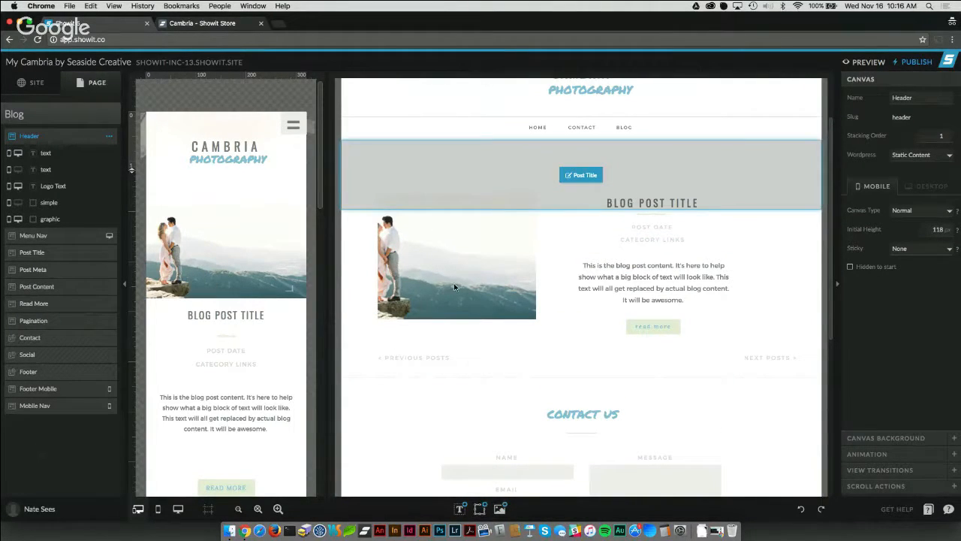
Step: Inspect the text elements of the Post Title, Post Meta and Post Content canvases in the Blog template
left_click(630, 192)
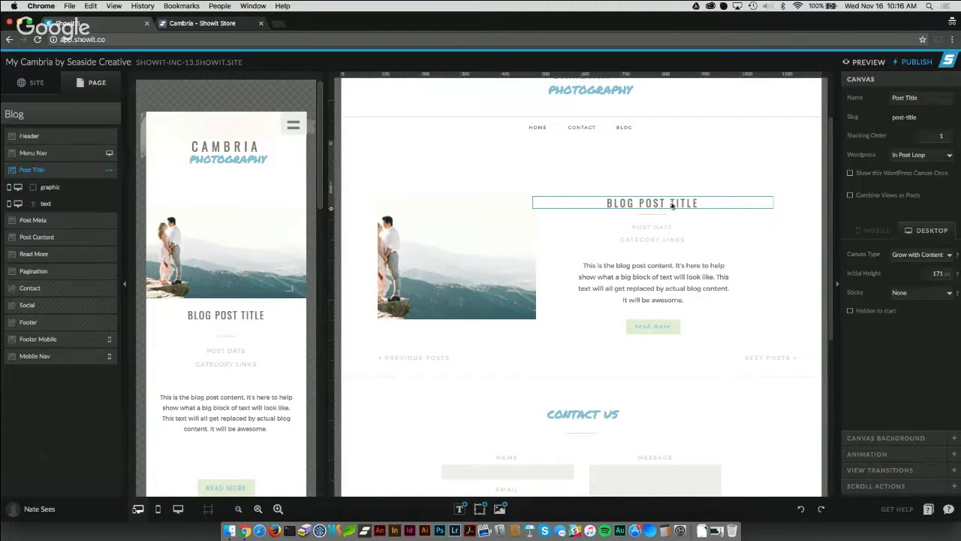
left_click(646, 203)
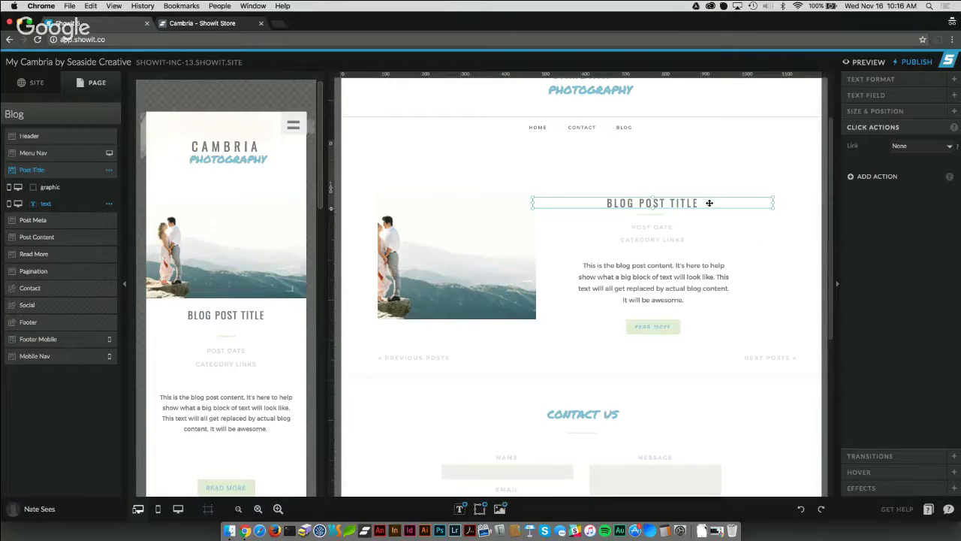
left_click(667, 221)
left_click(667, 226)
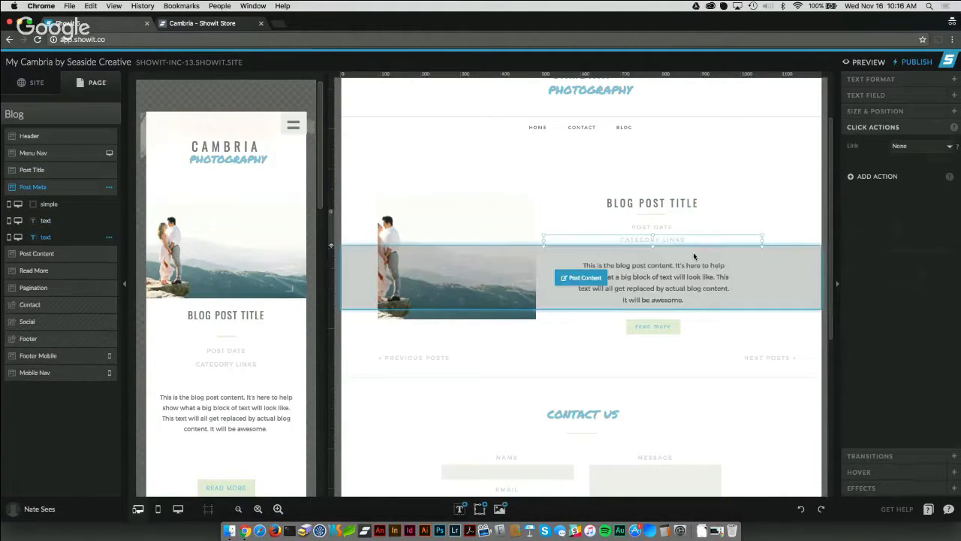
left_click(651, 277)
left_click(648, 279)
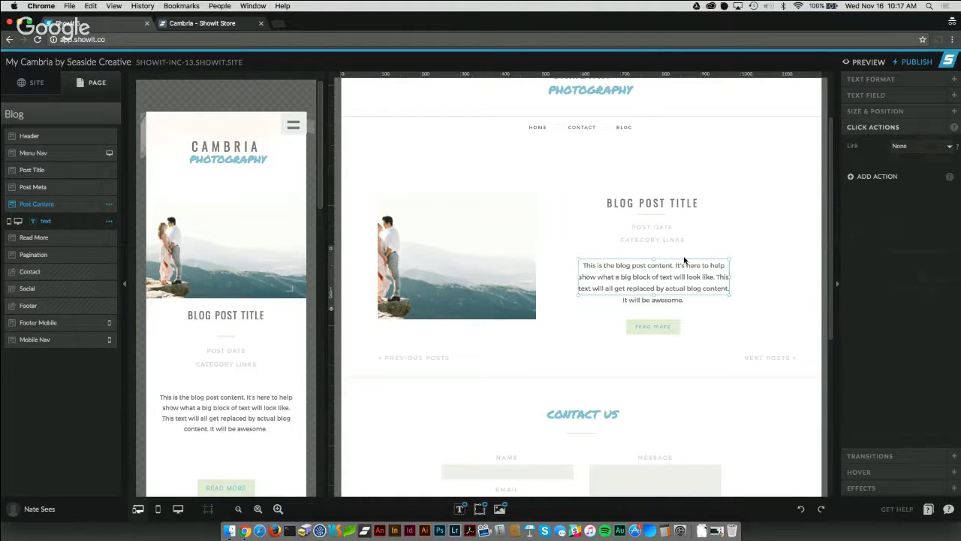
Step: Widen the post image in the Post Title canvas on both sides in the desktop layout
left_click(516, 254)
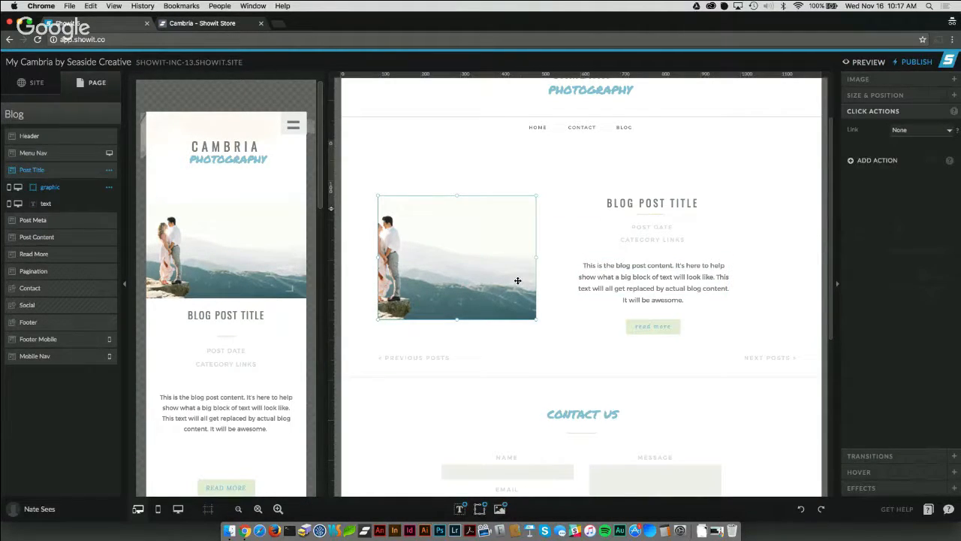
left_click_drag(537, 259, 554, 258)
left_click_drag(379, 259, 359, 258)
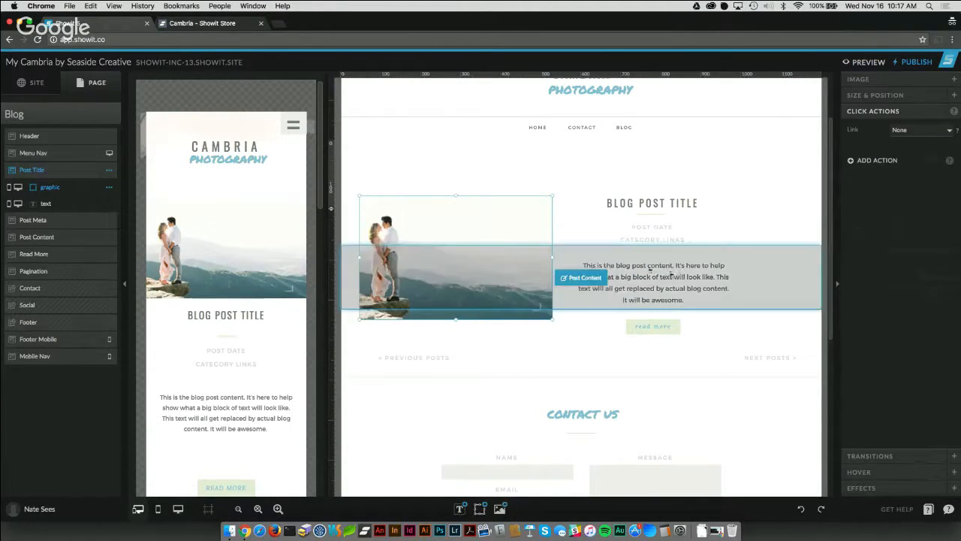
Step: Check which WordPress field the blog post title text is assigned to and open its placeholder text for editing
left_click(684, 206)
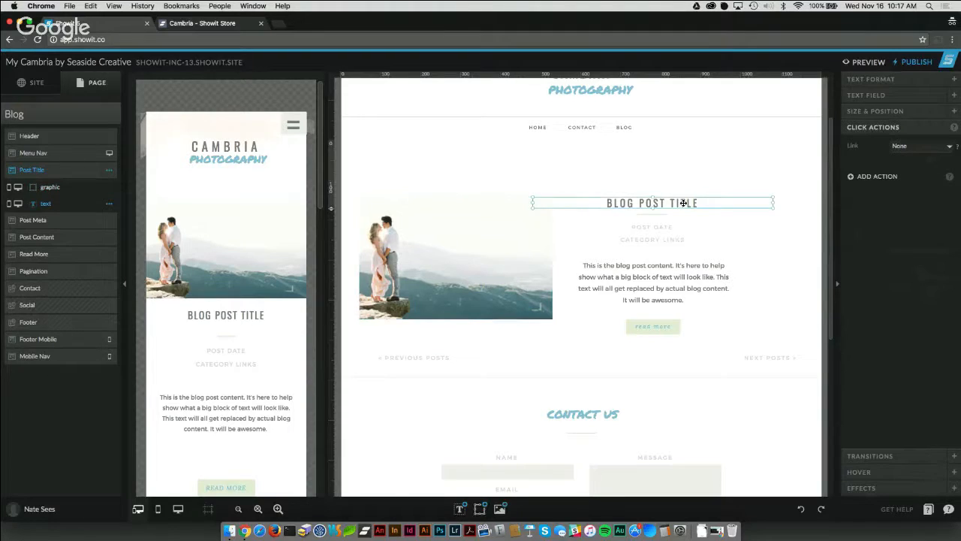
left_click(879, 96)
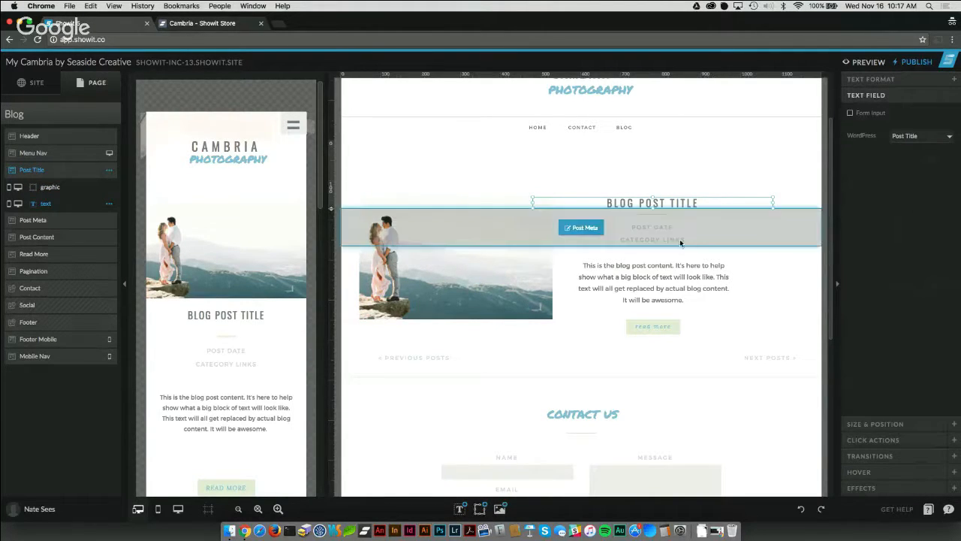
mouse_move(693, 203)
left_mouse_down()
mouse_move(713, 255)
mouse_move(692, 254)
mouse_move(685, 214)
mouse_move(697, 203)
left_mouse_up()
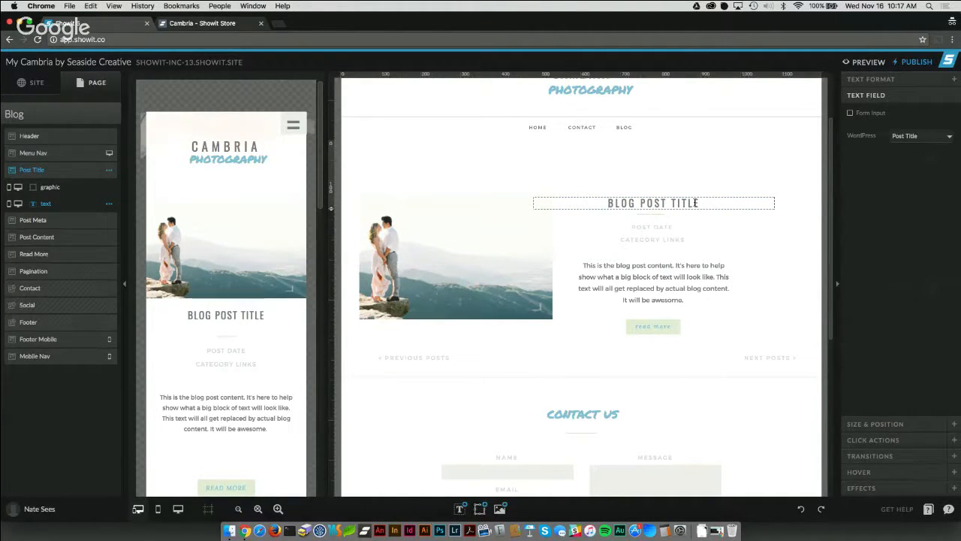
left_click(805, 198)
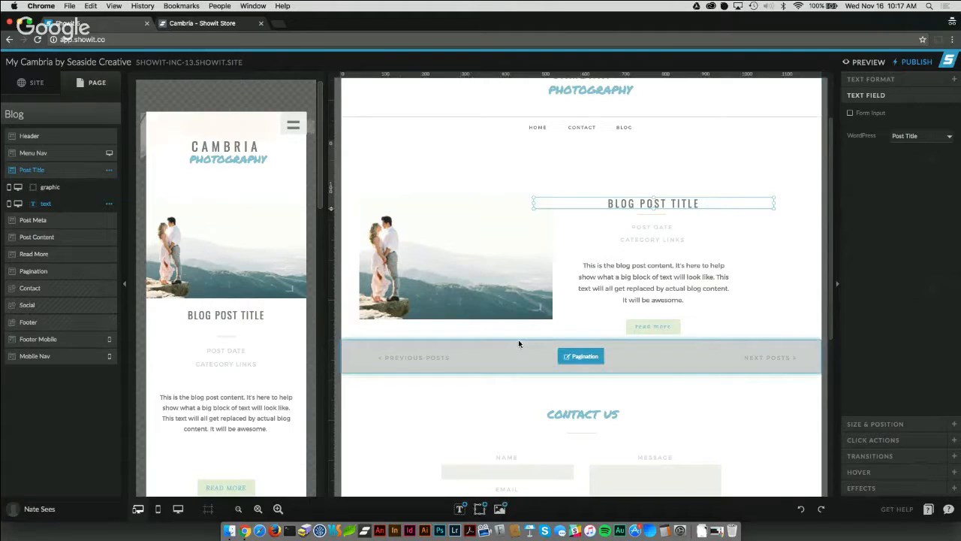
Step: Check the site's publishing dialog and close it without publishing
left_click(912, 63)
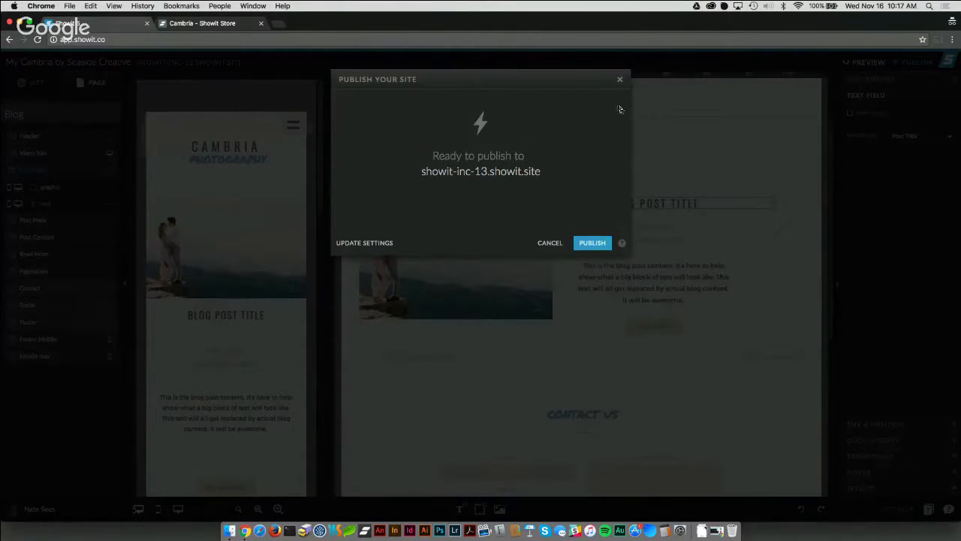
left_click(620, 79)
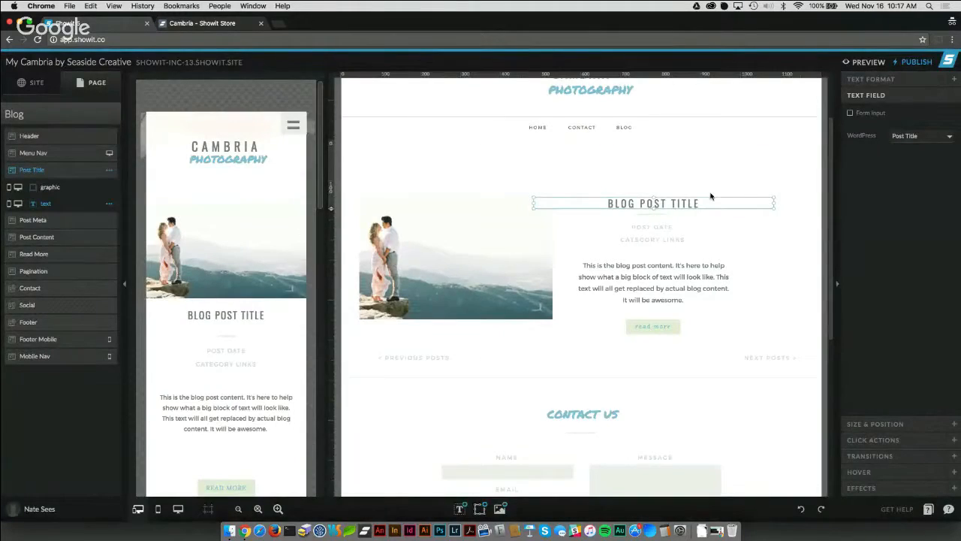